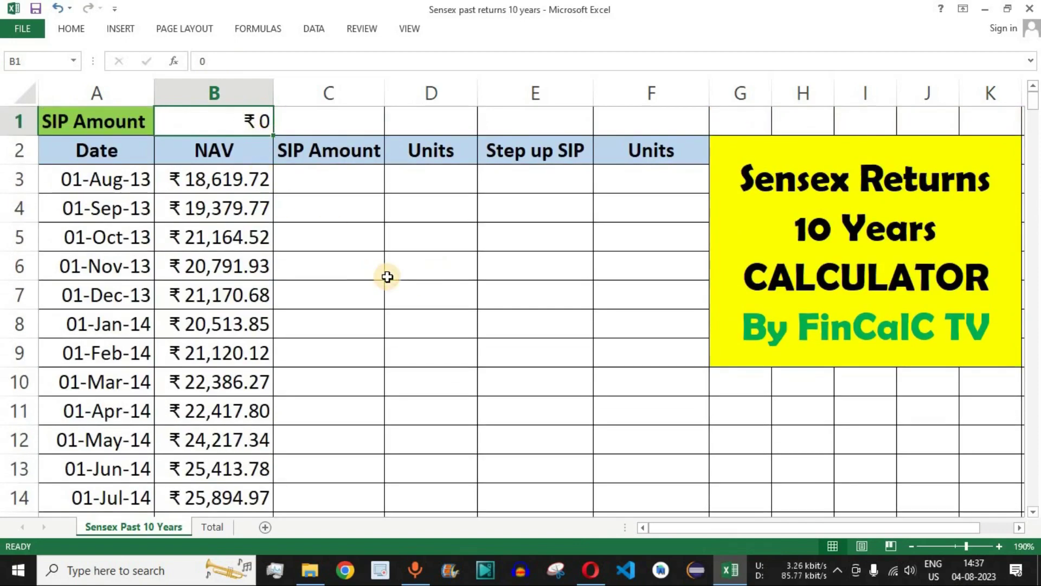
Set the SIP Amount in cell B1 to 2000
{"action": "type", "text": "2000"}
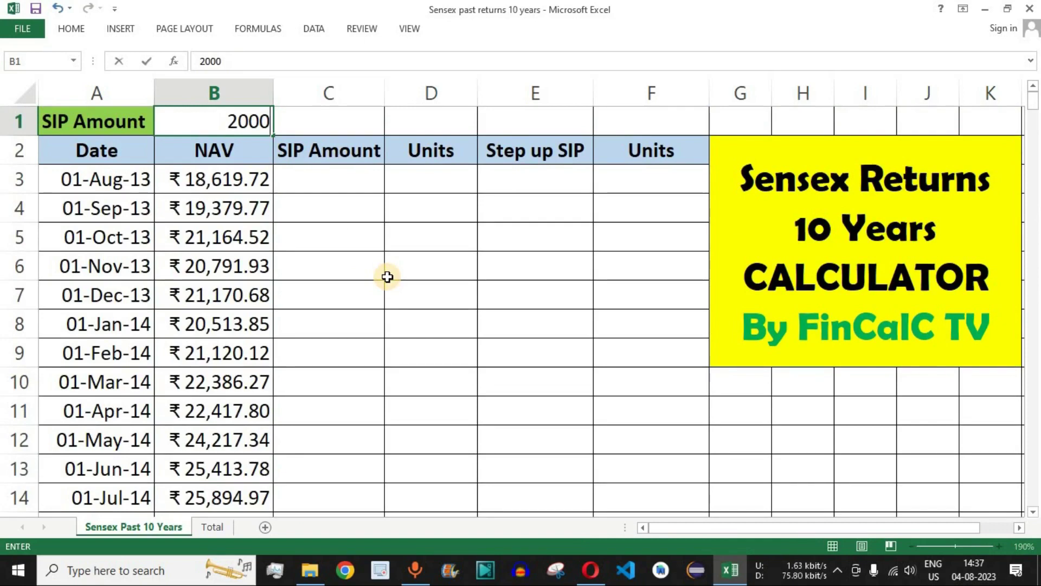
{"action": "key", "text": "Return"}
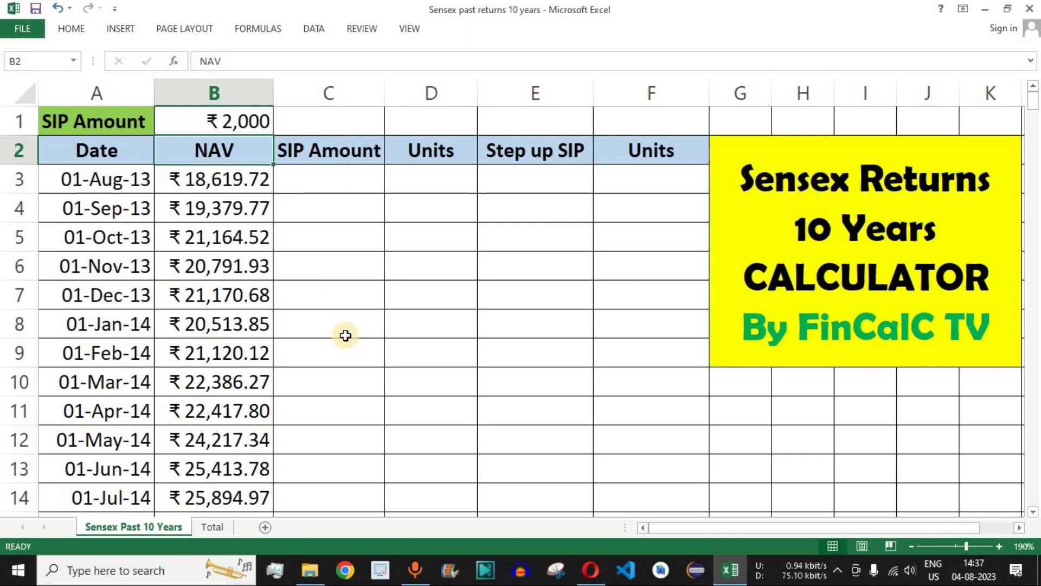
{"action": "left_click_drag", "start_coordinate": [343, 151], "coordinate": [347, 326]}
{"action": "left_click_drag", "start_coordinate": [538, 152], "coordinate": [515, 355]}
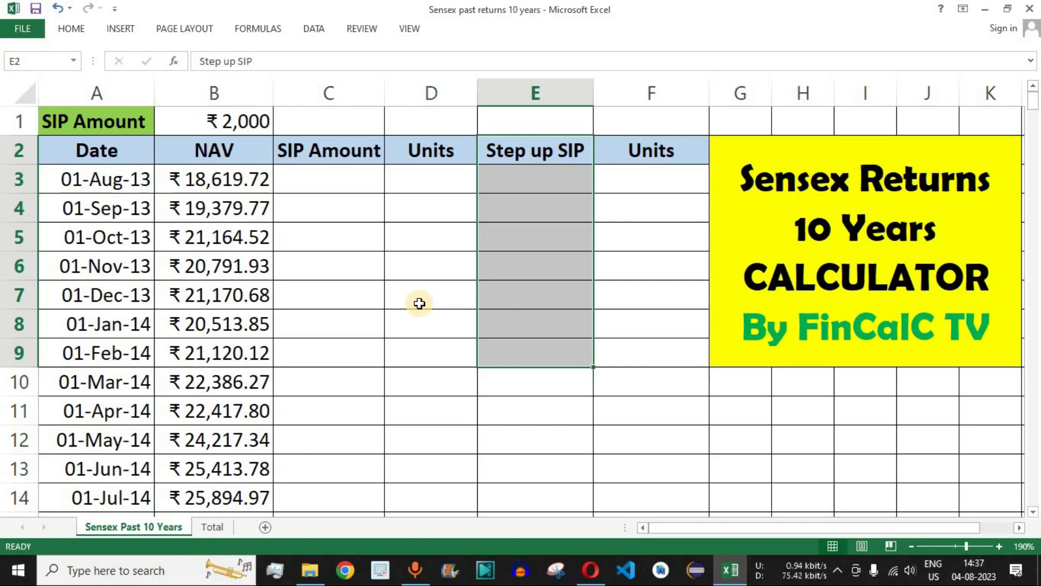
Enter the formula =$B$1 in C3 so the first SIP Amount row refers absolutely to the SIP amount cell
{"action": "left_click", "coordinate": [337, 180]}
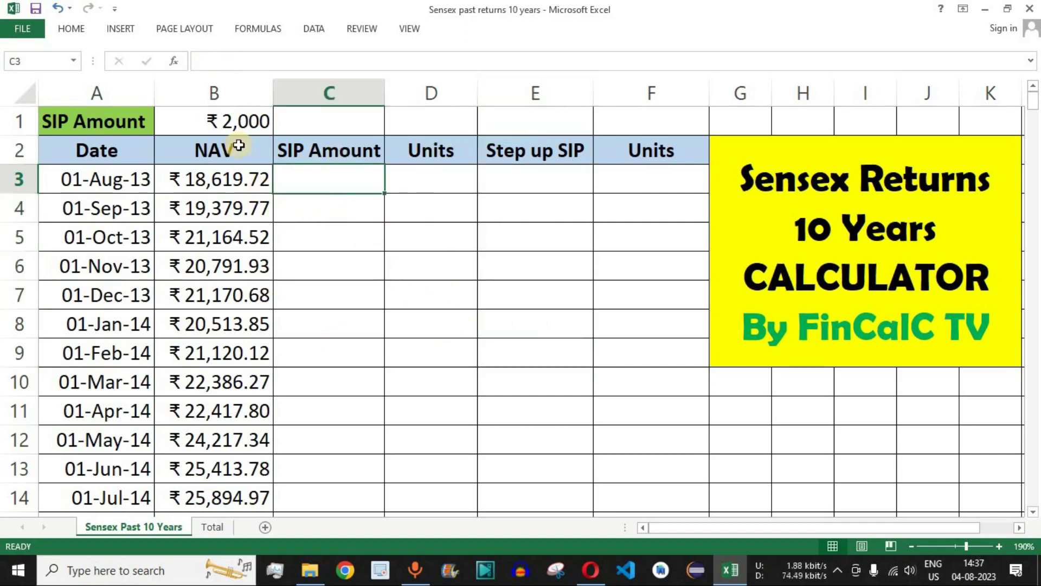
{"action": "left_click", "coordinate": [233, 119]}
{"action": "left_click", "coordinate": [338, 172]}
{"action": "type", "text": "="}
{"action": "left_click", "coordinate": [208, 117]}
{"action": "key", "text": "F4"}
{"action": "key", "text": "Return"}
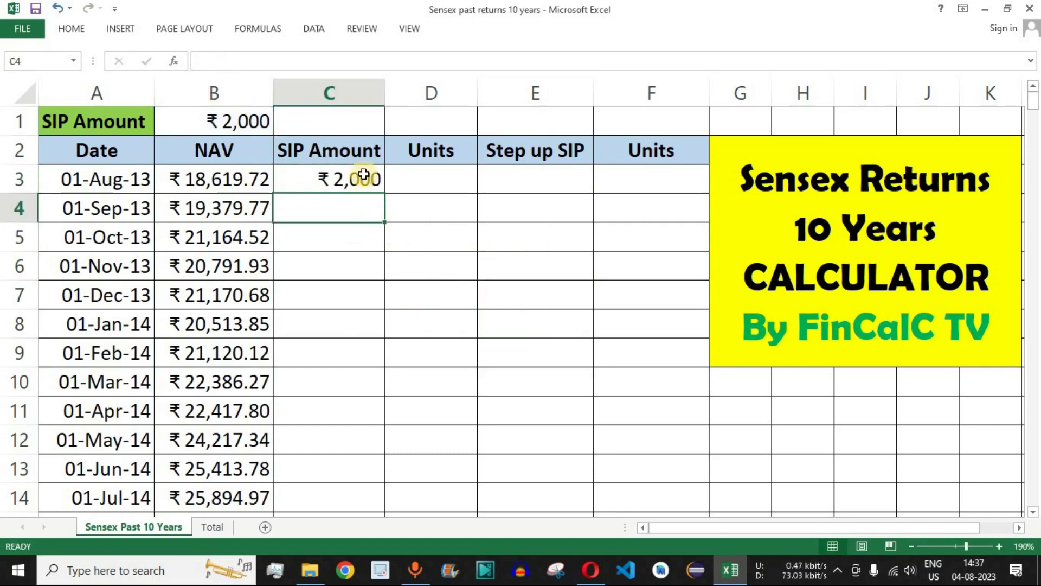
Fill the C3 formula down the SIP Amount column to the last dated row
{"action": "left_click", "coordinate": [363, 174]}
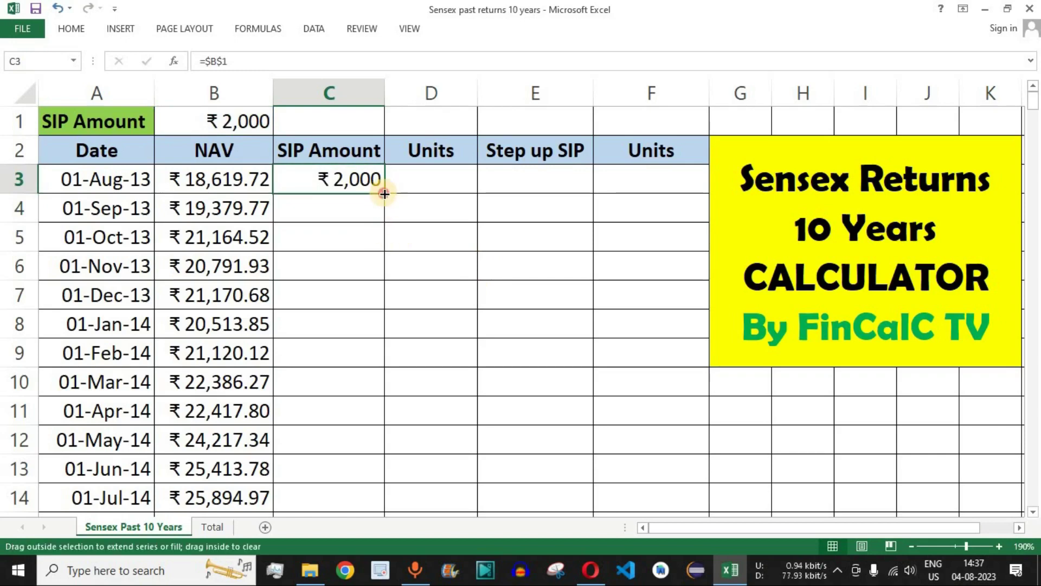
{"action": "double_click", "coordinate": [384, 194]}
{"action": "left_click", "coordinate": [344, 262]}
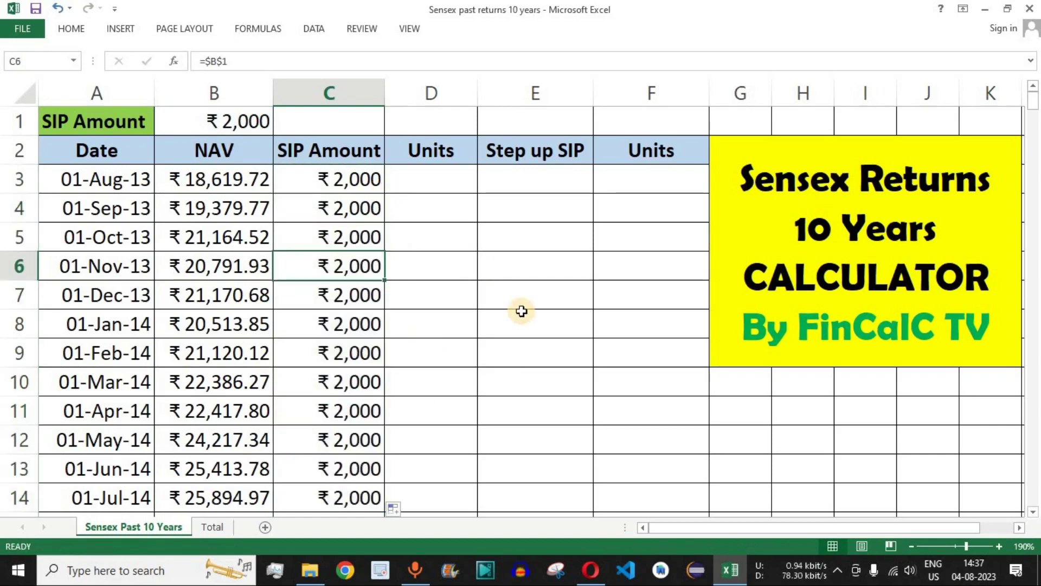
Clear the SIP Amount for the final date, 01-Aug-23, in cell C123
{"action": "key", "text": "ctrl+Down"}
{"action": "scroll", "coordinate": [502, 315], "scroll_direction": "down", "scroll_amount": 1}
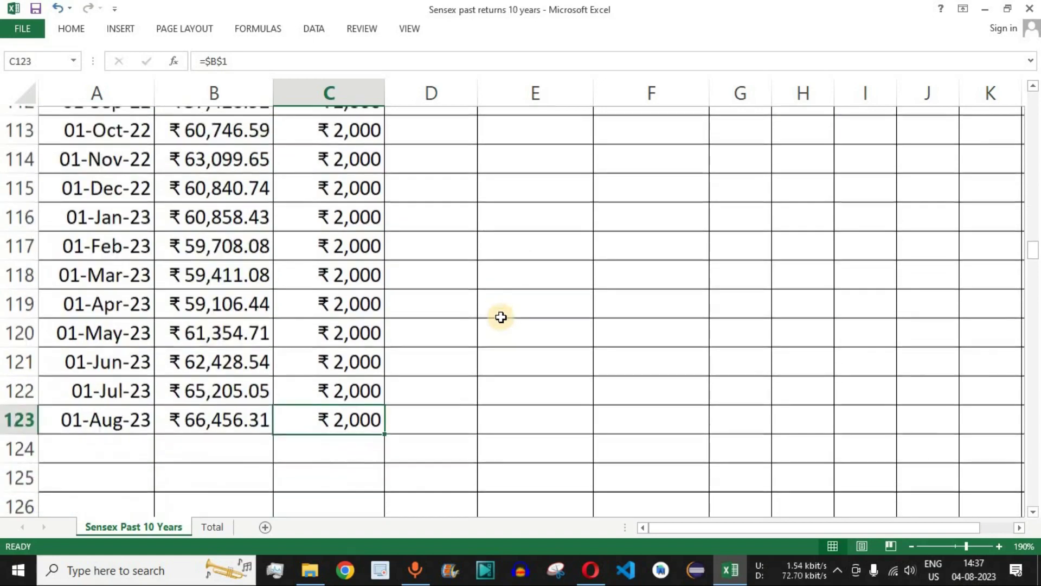
{"action": "key", "text": "Delete"}
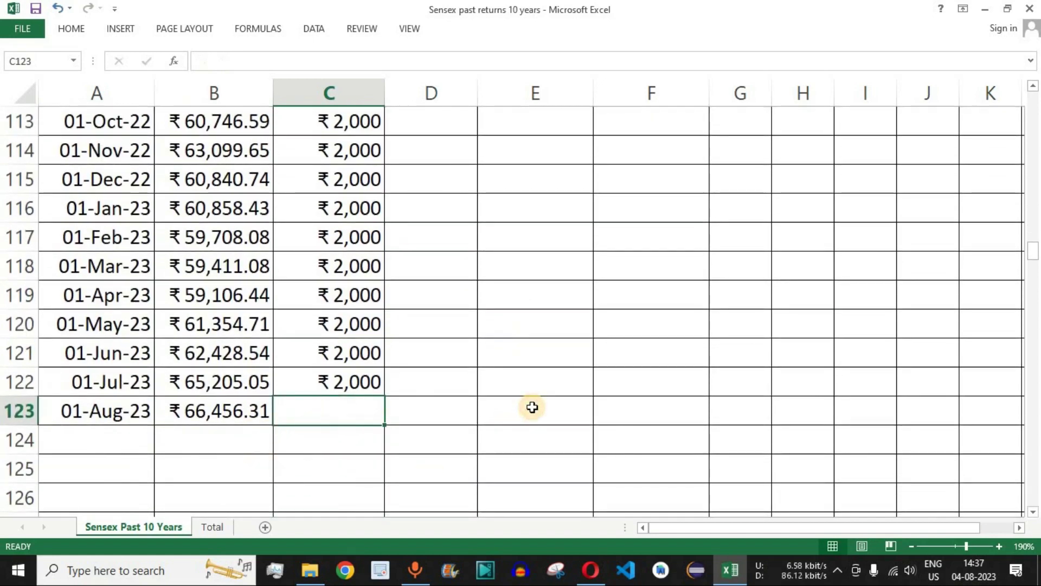
{"action": "left_click", "coordinate": [344, 379]}
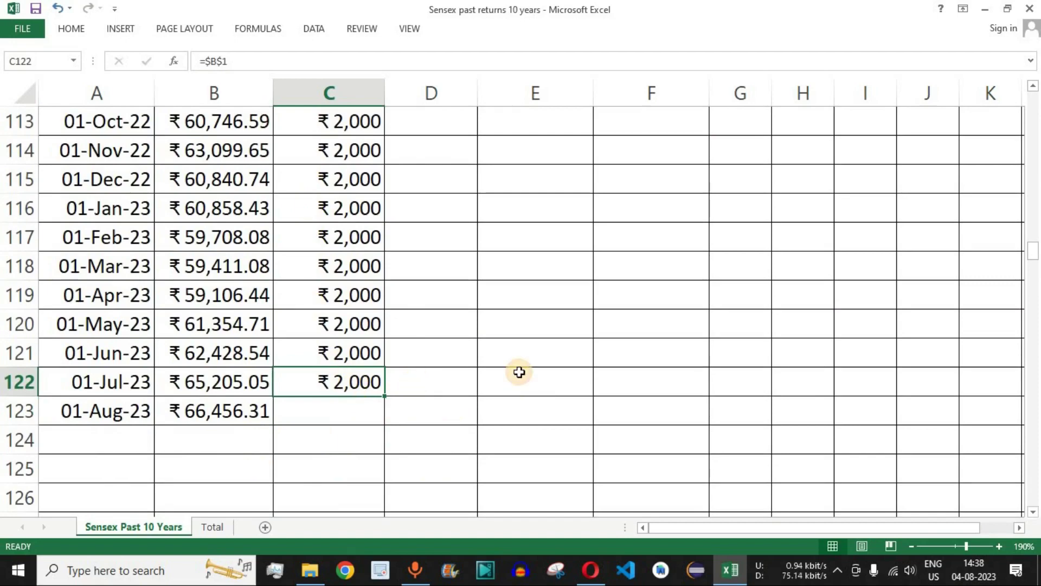
Check the sum of the SIP amounts in C3:C122
{"action": "key", "text": "ctrl+Up"}
{"action": "key", "text": "Down"}
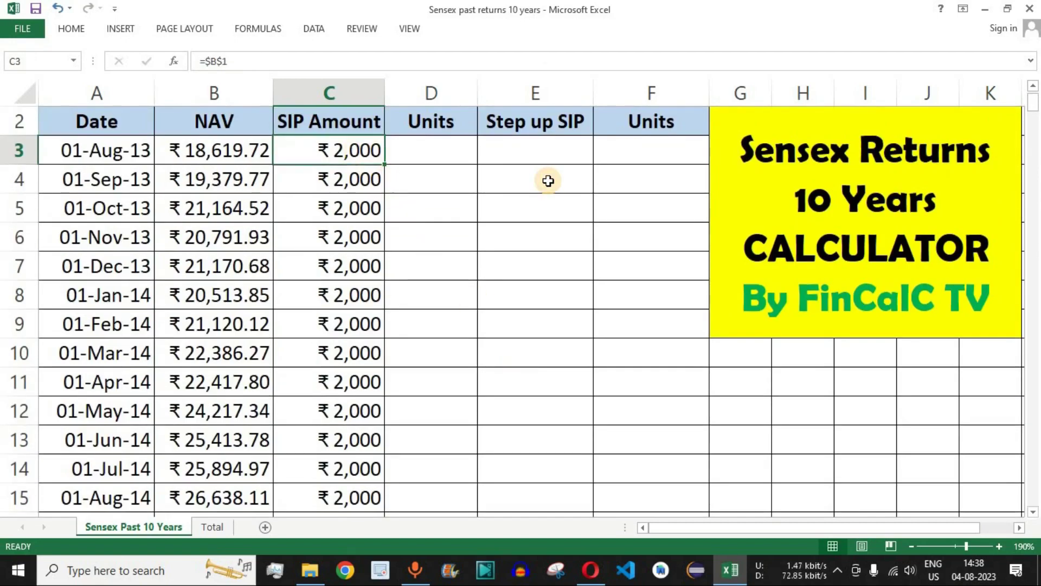
{"action": "key", "text": "ctrl+shift+Down"}
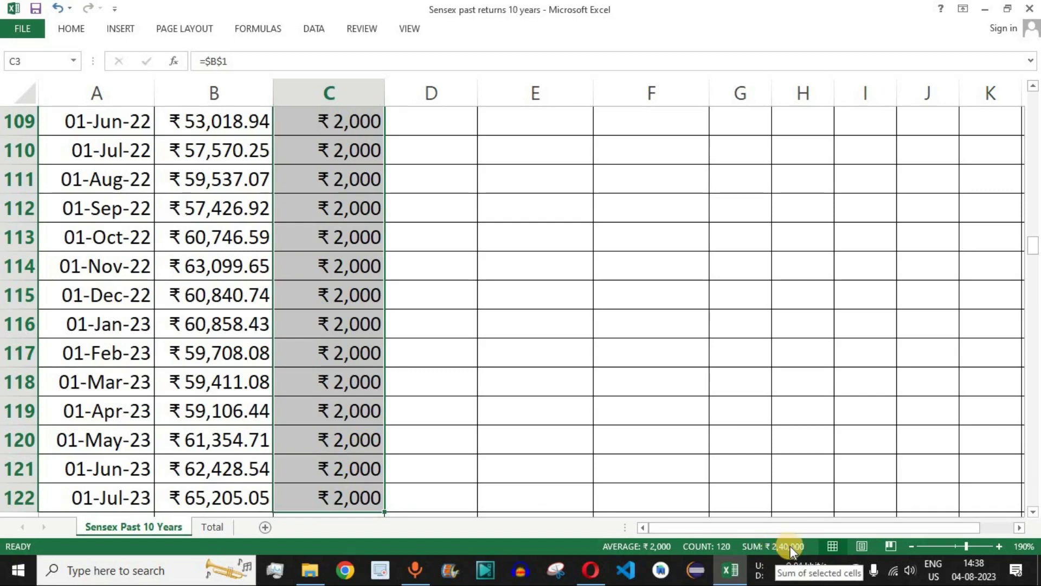
{"action": "left_click", "coordinate": [434, 382]}
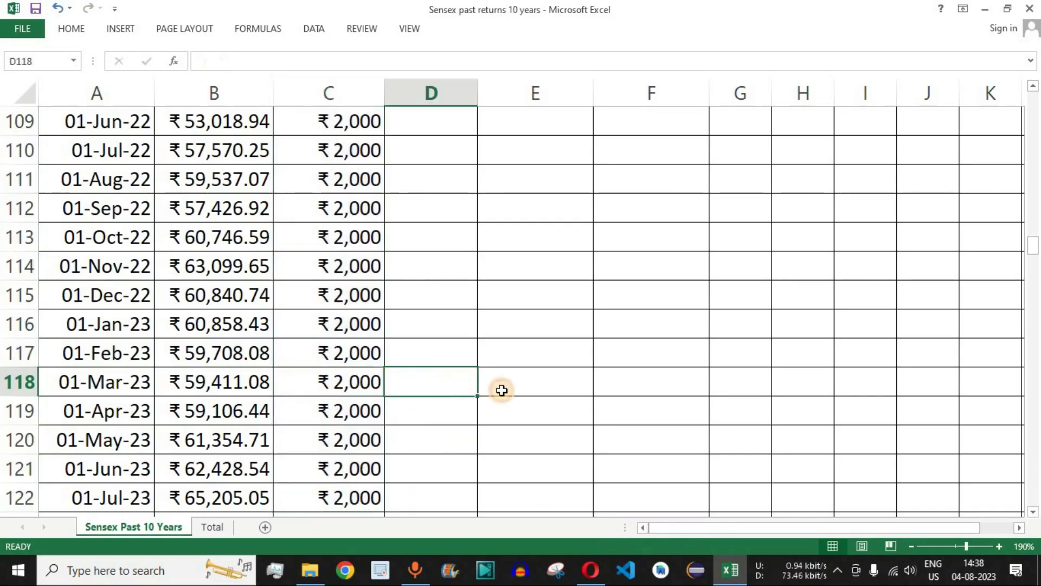
Calculate the units for 01-Aug-13 in D3 by dividing the SIP amount by the NAV with =C3/B3
{"action": "key", "text": "ctrl+Up"}
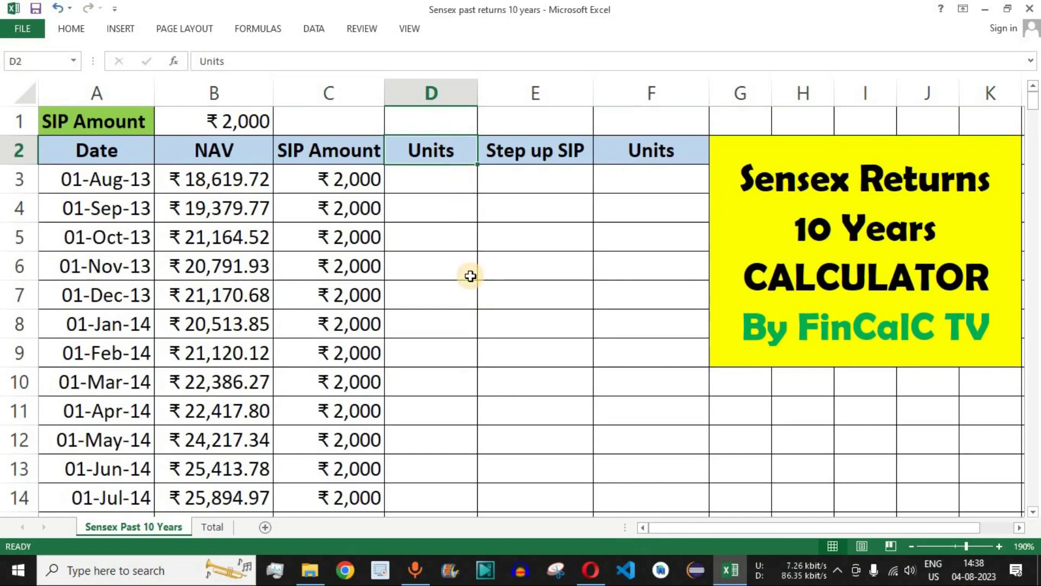
{"action": "left_click", "coordinate": [344, 179]}
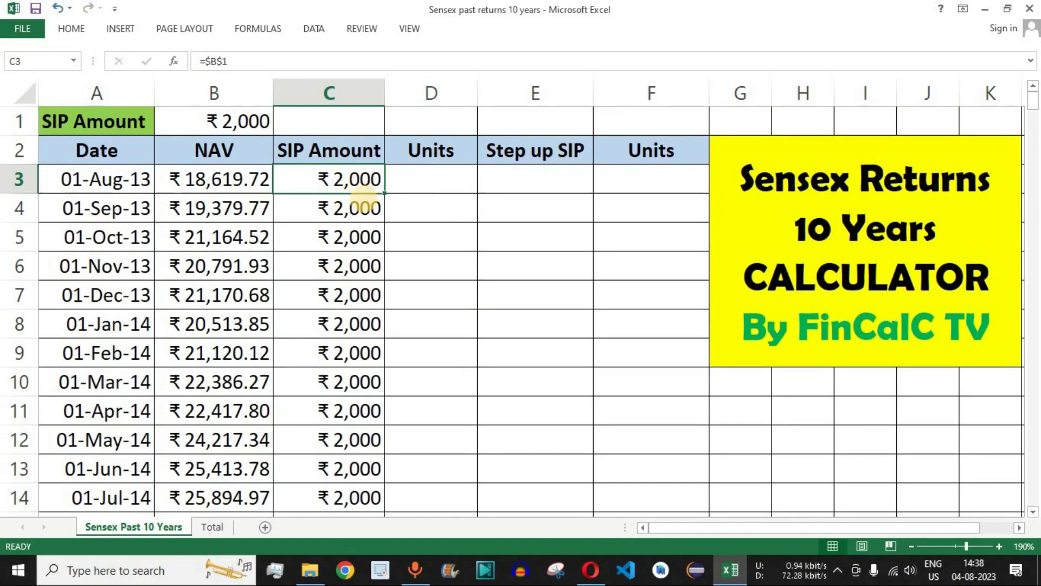
{"action": "left_click", "coordinate": [413, 178]}
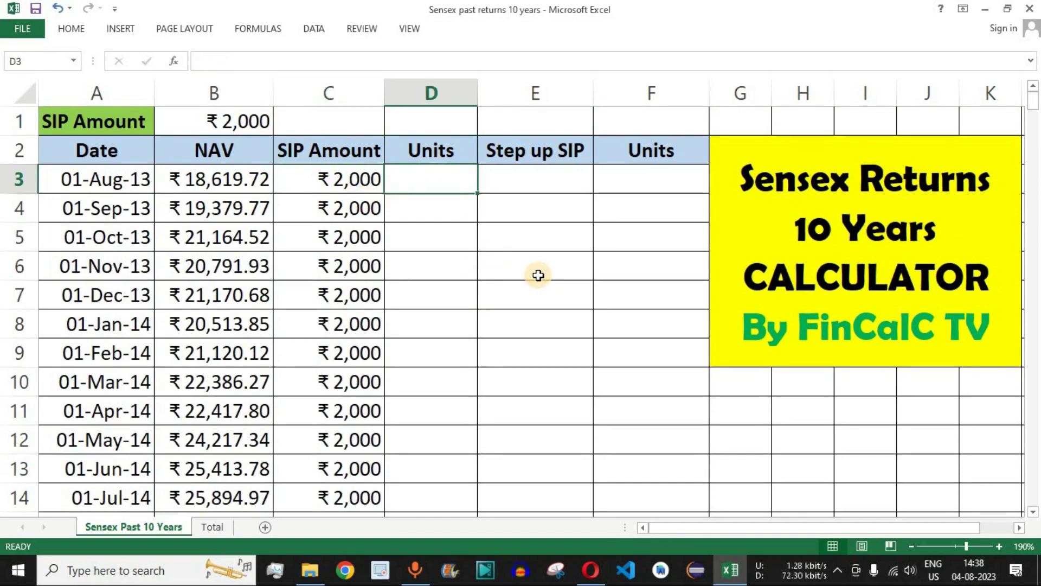
{"action": "left_click", "coordinate": [358, 176]}
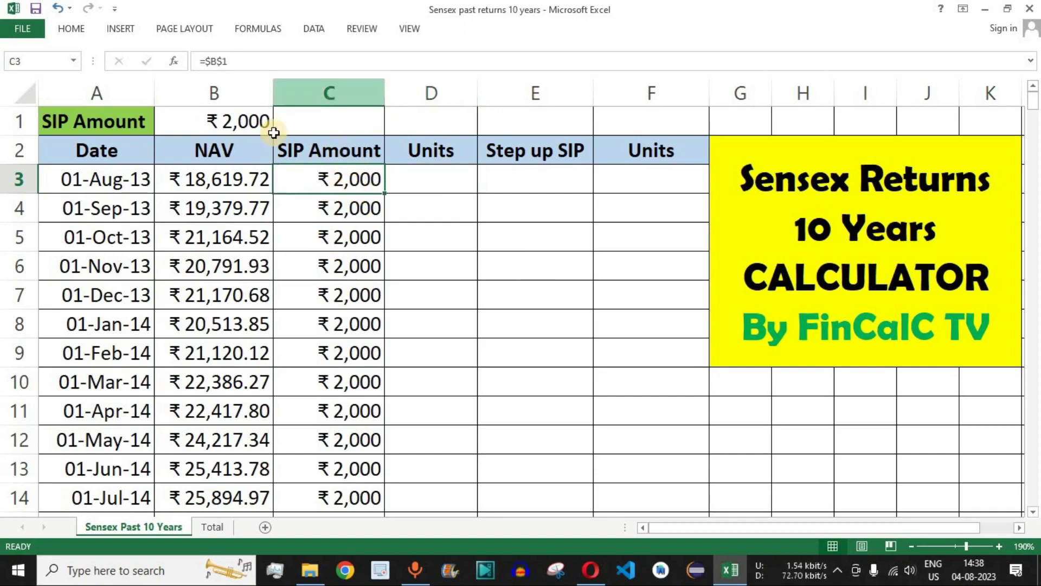
{"action": "left_click", "coordinate": [245, 181]}
{"action": "left_click", "coordinate": [433, 180]}
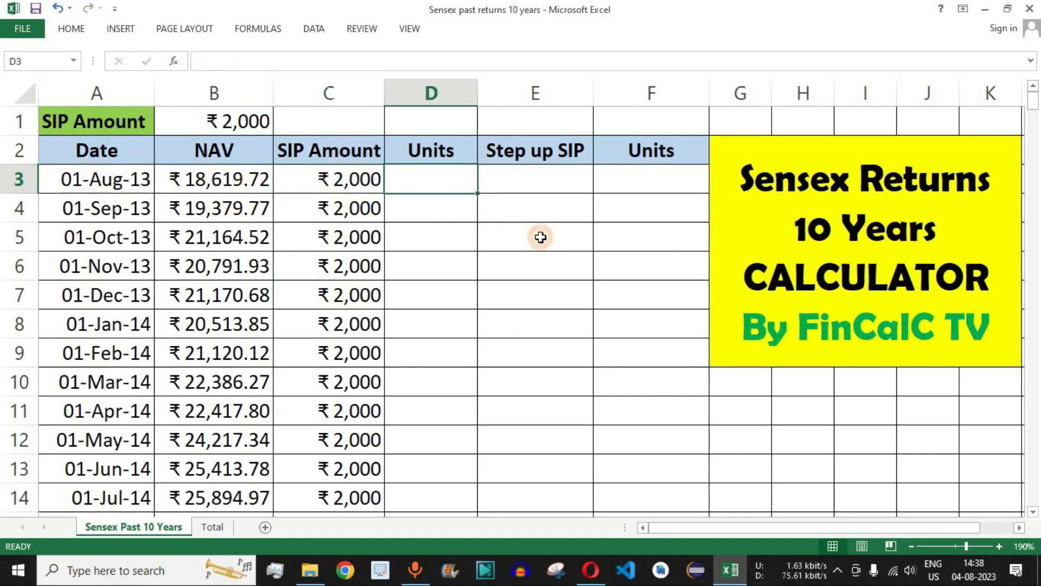
{"action": "type", "text": "="}
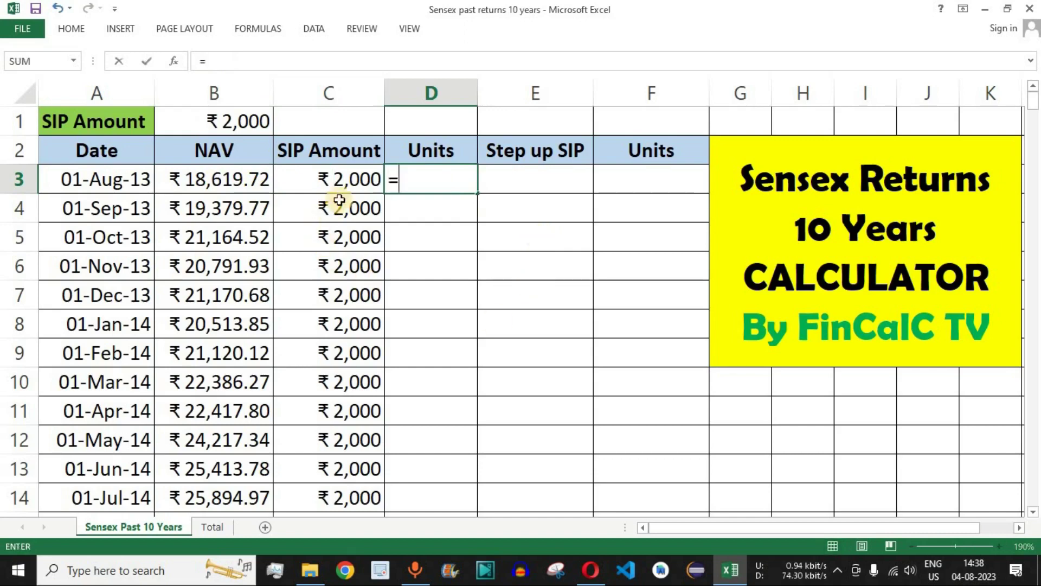
{"action": "left_click", "coordinate": [350, 179]}
{"action": "type", "text": "/"}
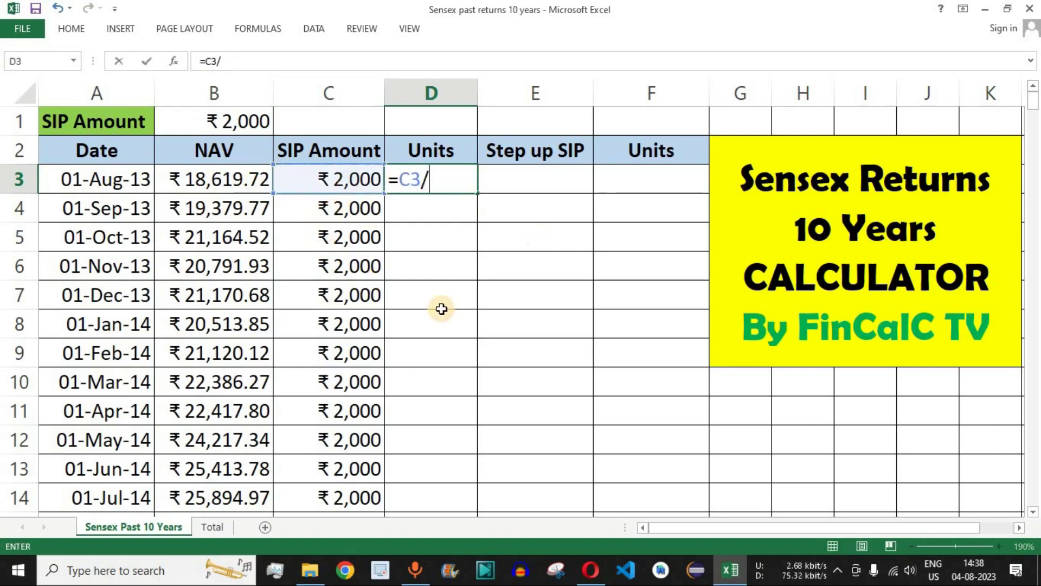
{"action": "left_click", "coordinate": [232, 182]}
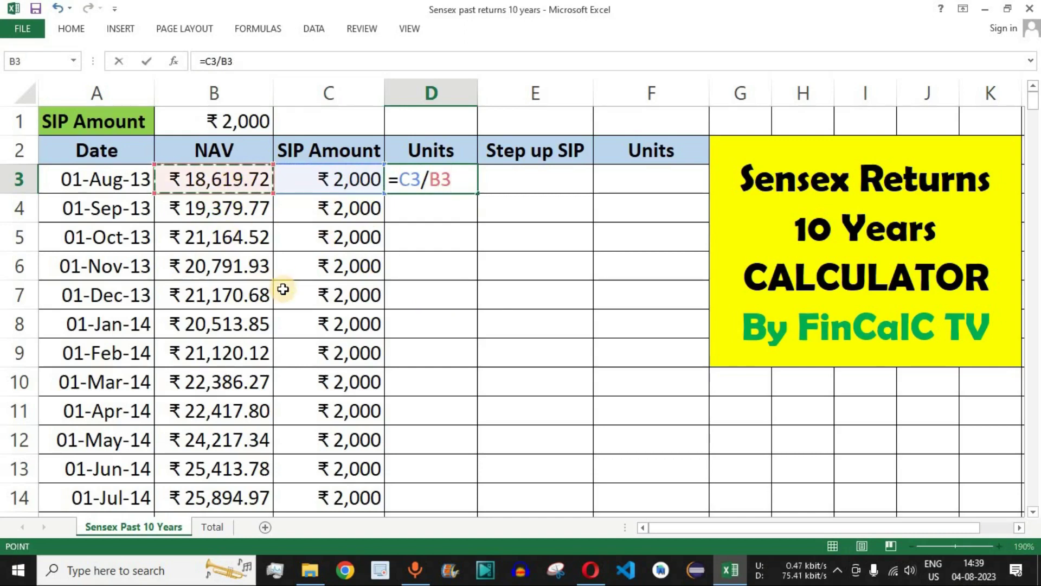
{"action": "key", "text": "Return"}
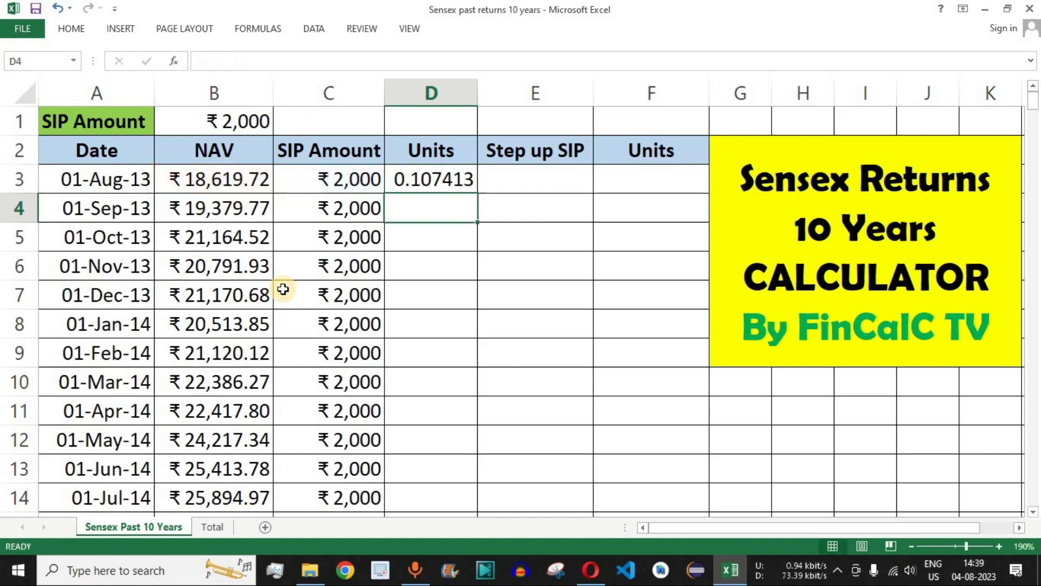
Copy the D3 units formula into D4 and fill it down the Units column to the last dated row
{"action": "left_click", "coordinate": [434, 175]}
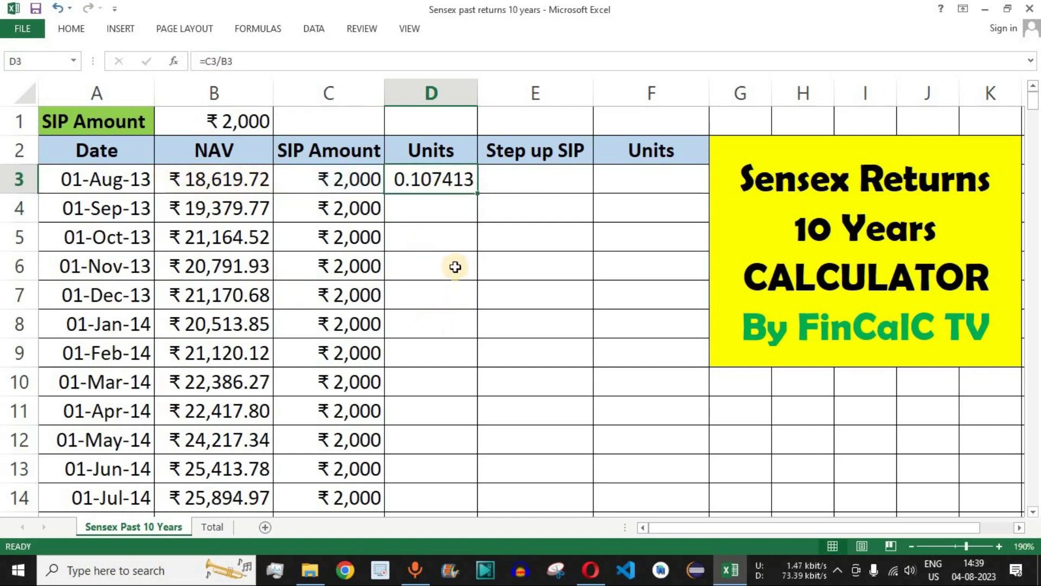
{"action": "left_click", "coordinate": [227, 185]}
{"action": "left_click", "coordinate": [441, 180]}
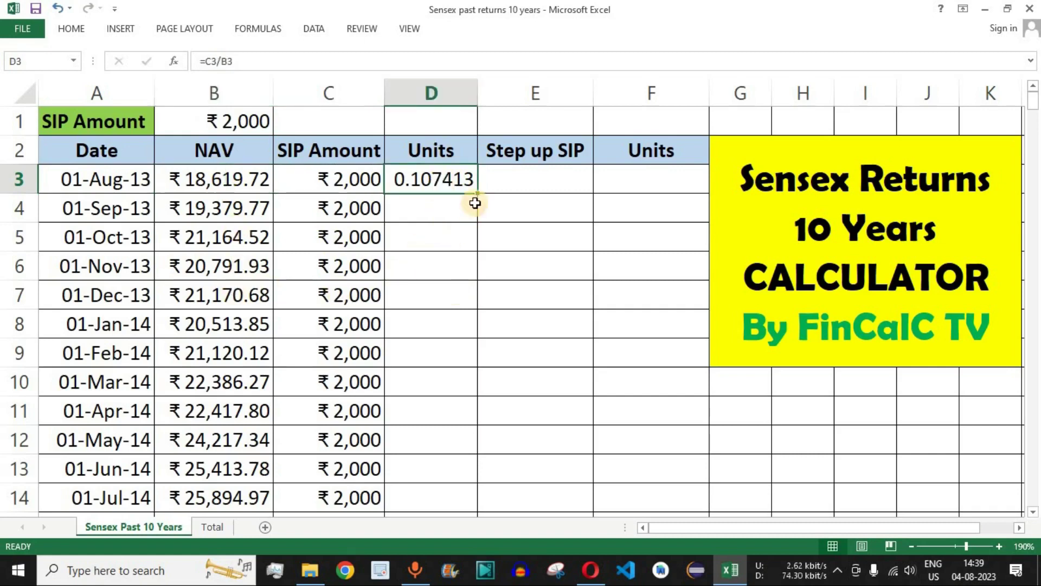
{"action": "left_click_drag", "start_coordinate": [480, 196], "coordinate": [472, 222]}
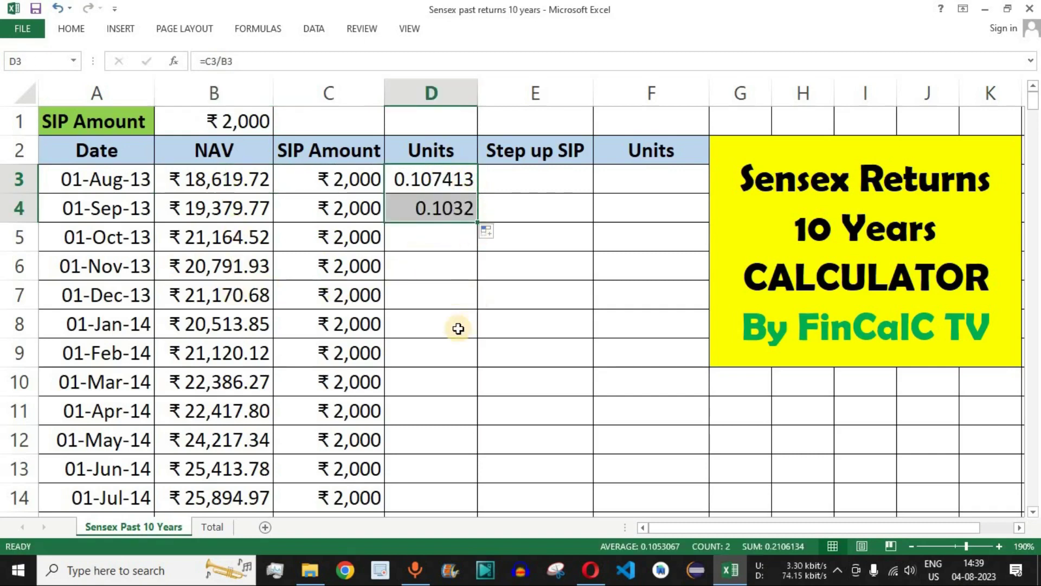
{"action": "left_click", "coordinate": [116, 206]}
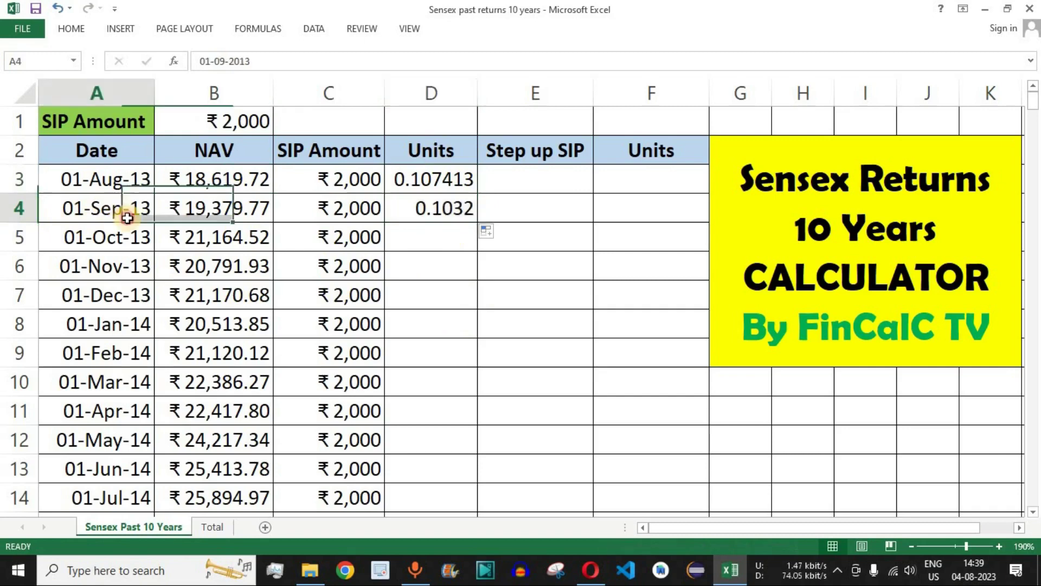
{"action": "left_click", "coordinate": [361, 210]}
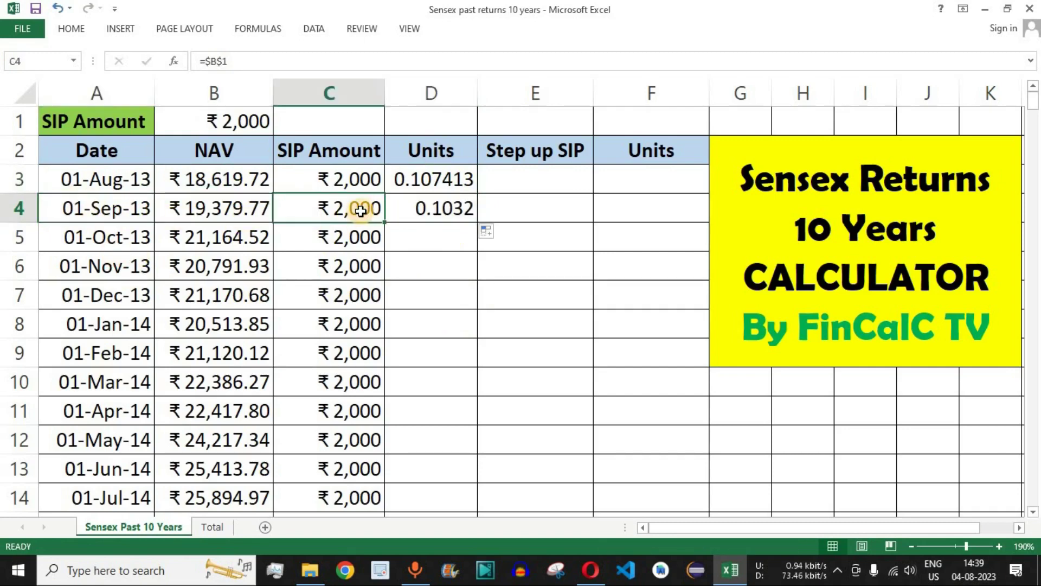
{"action": "left_click", "coordinate": [210, 208]}
{"action": "left_click", "coordinate": [455, 207]}
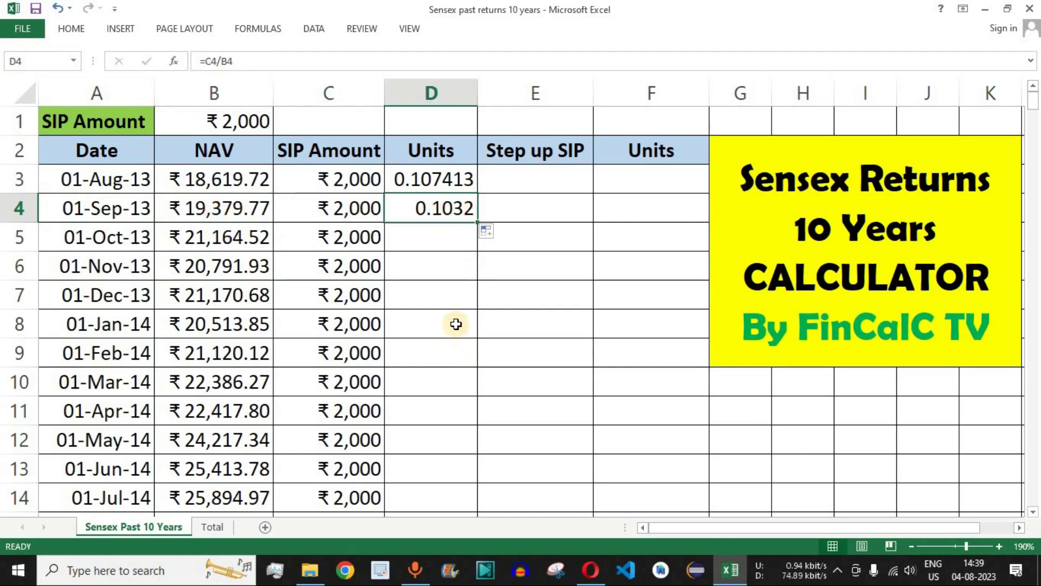
{"action": "double_click", "coordinate": [476, 222]}
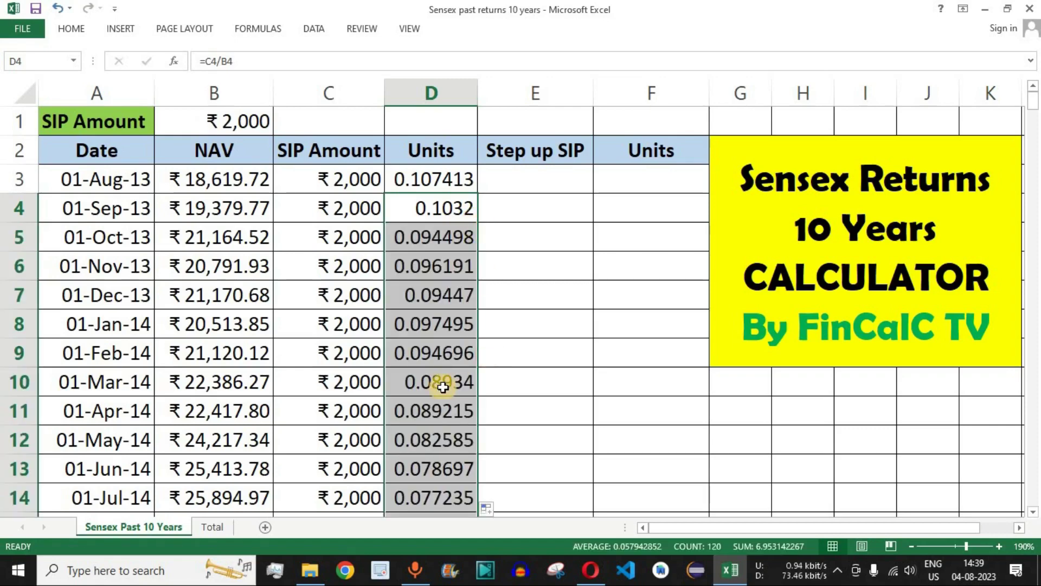
Clear the Units value for the final date, 01-Aug-23, in cell D123
{"action": "left_click", "coordinate": [442, 239]}
{"action": "key", "text": "ctrl+Down"}
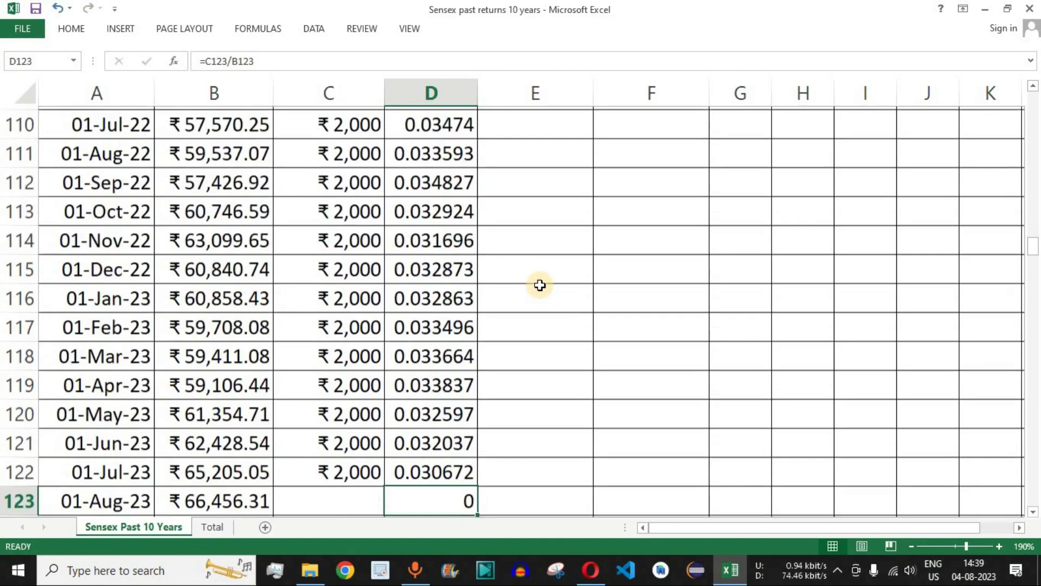
{"action": "scroll", "coordinate": [495, 311], "scroll_direction": "down", "scroll_amount": 1}
{"action": "left_click_drag", "start_coordinate": [93, 381], "coordinate": [432, 369]}
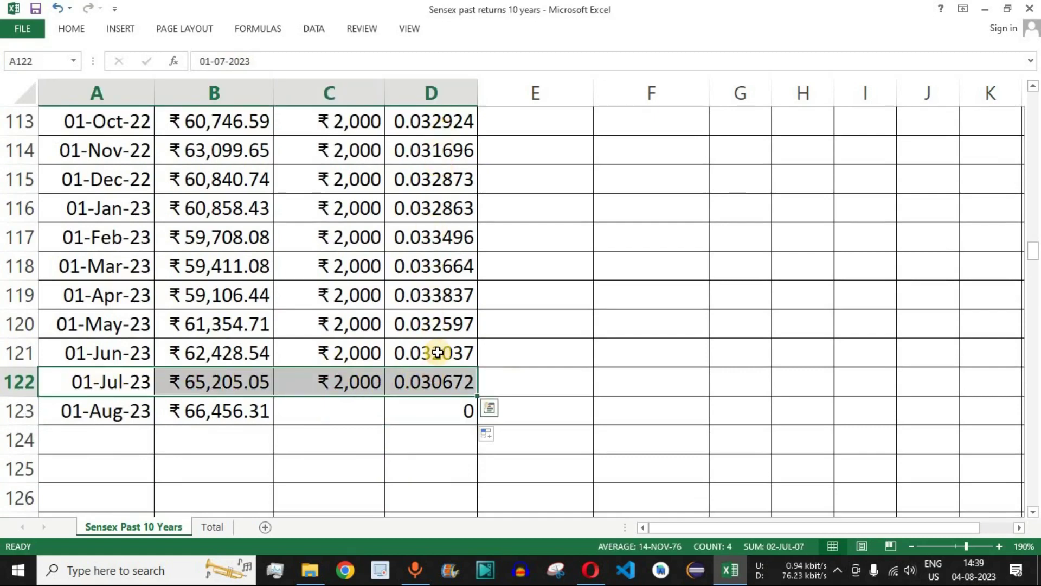
{"action": "left_click", "coordinate": [395, 405]}
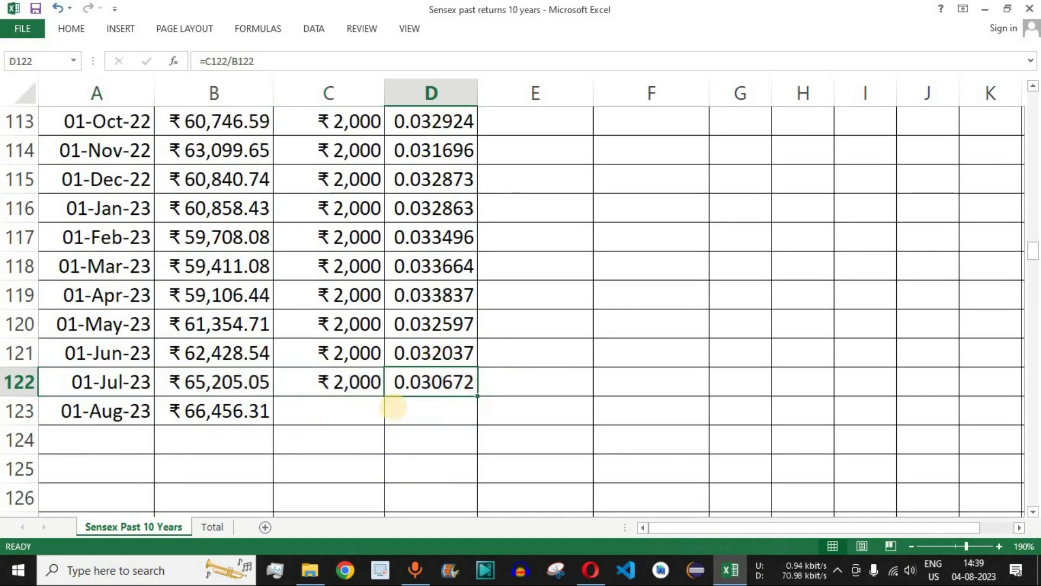
{"action": "key", "text": "ctrl+Up"}
{"action": "scroll", "coordinate": [391, 380], "scroll_direction": "up", "scroll_amount": 1}
{"action": "left_click_drag", "start_coordinate": [348, 178], "coordinate": [347, 468]}
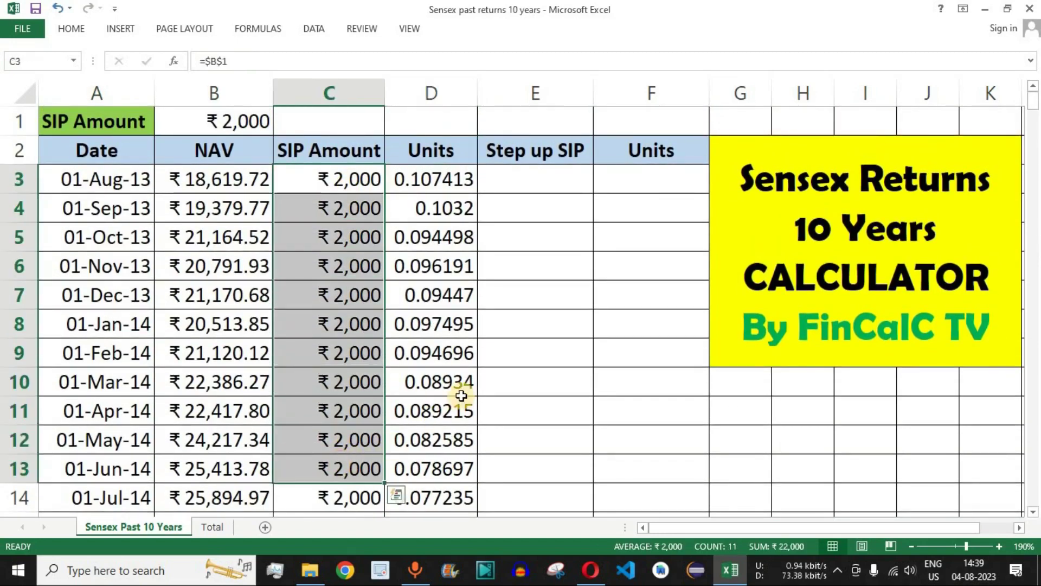
{"action": "left_click_drag", "start_coordinate": [456, 178], "coordinate": [452, 497]}
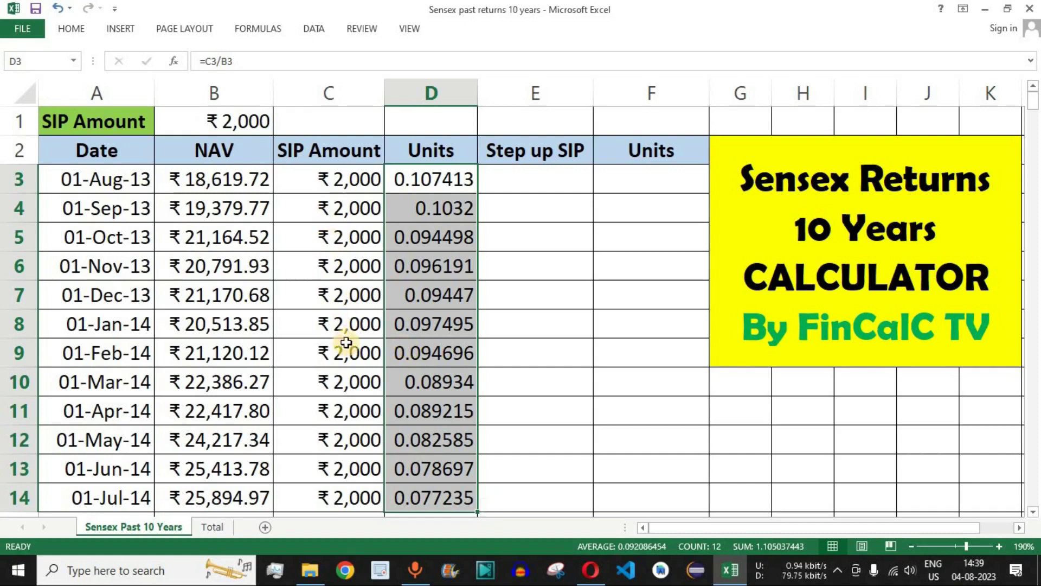
{"action": "left_click_drag", "start_coordinate": [350, 190], "coordinate": [399, 434]}
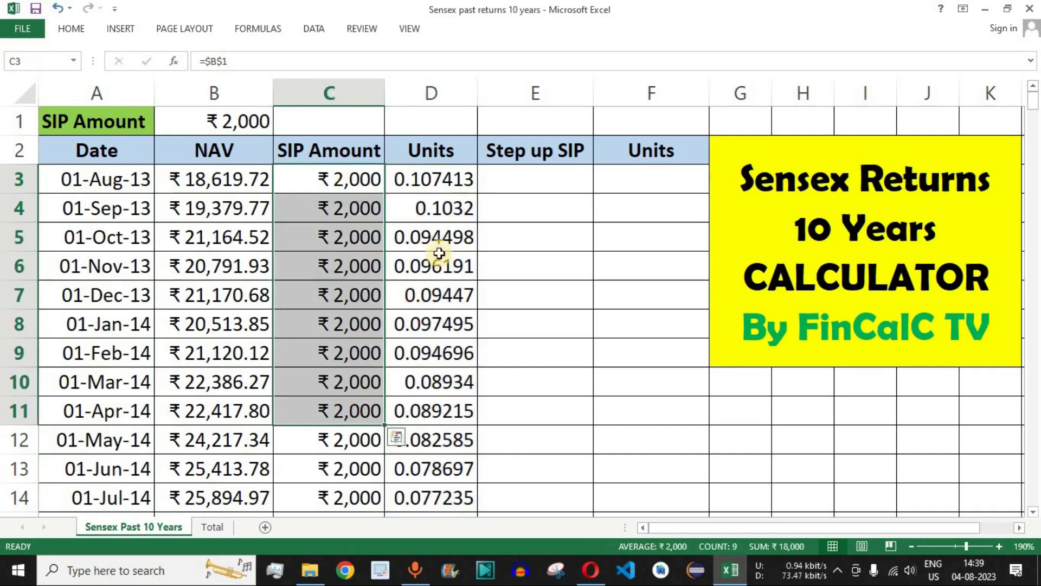
Review the Units values in column D and the final 01-Aug-23 row with its NAV in B123
{"action": "left_click_drag", "start_coordinate": [446, 179], "coordinate": [445, 428]}
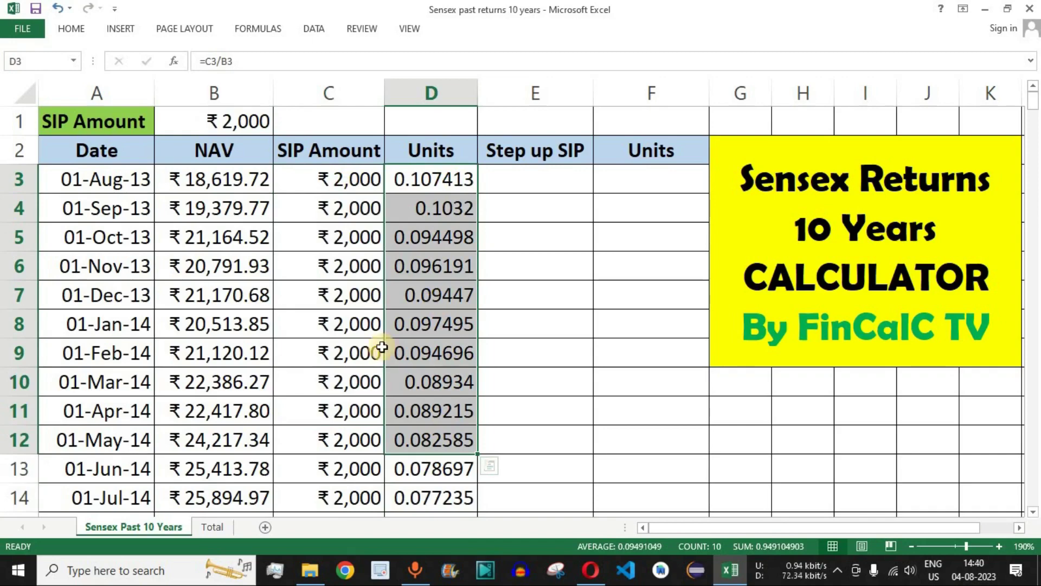
{"action": "left_click", "coordinate": [129, 381]}
{"action": "key", "text": "ctrl+Down"}
{"action": "scroll", "coordinate": [270, 383], "scroll_direction": "down", "scroll_amount": 1}
{"action": "left_click_drag", "start_coordinate": [106, 412], "coordinate": [234, 412]}
{"action": "left_click", "coordinate": [301, 414]}
{"action": "left_click", "coordinate": [226, 410]}
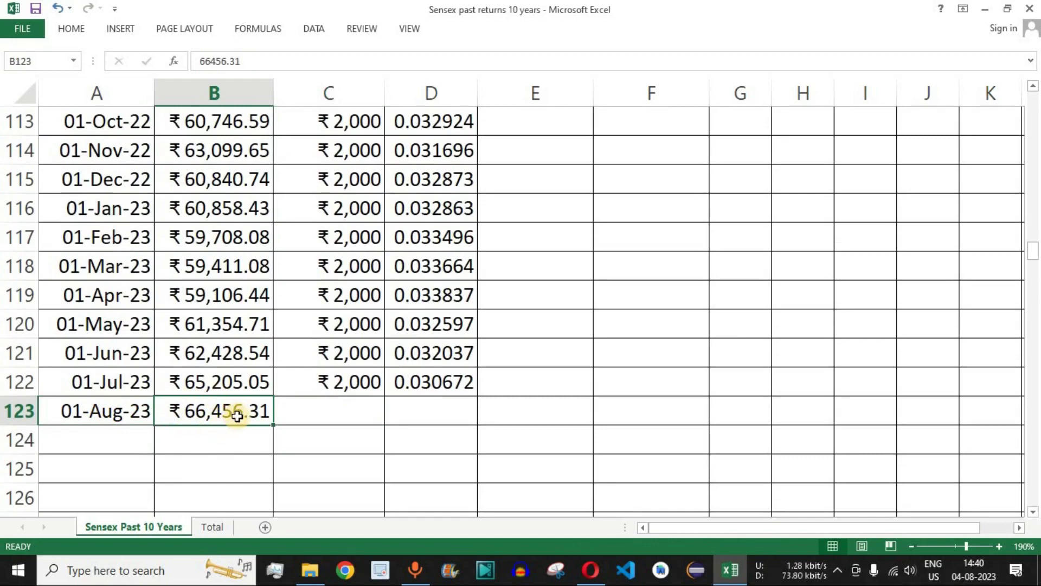
Calculate the SIP Total Deposits in B2 of the Total sheet by summing C3:C122 from the Sensex Past 10 Years sheet
{"action": "left_click", "coordinate": [222, 529]}
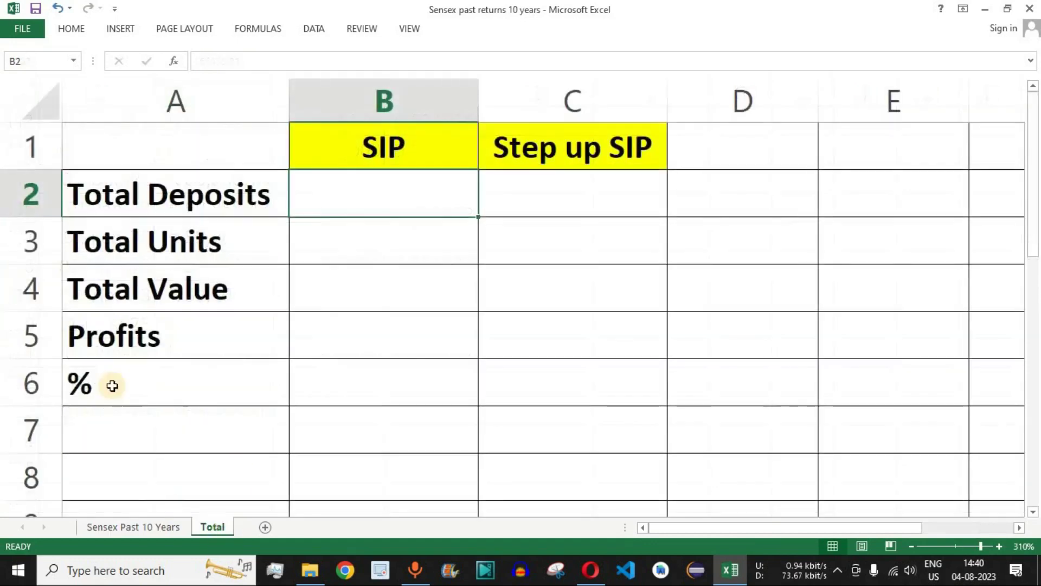
{"action": "left_click", "coordinate": [231, 194]}
{"action": "left_click", "coordinate": [337, 199]}
{"action": "type", "text": "=sum"}
{"action": "key", "text": "Tab"}
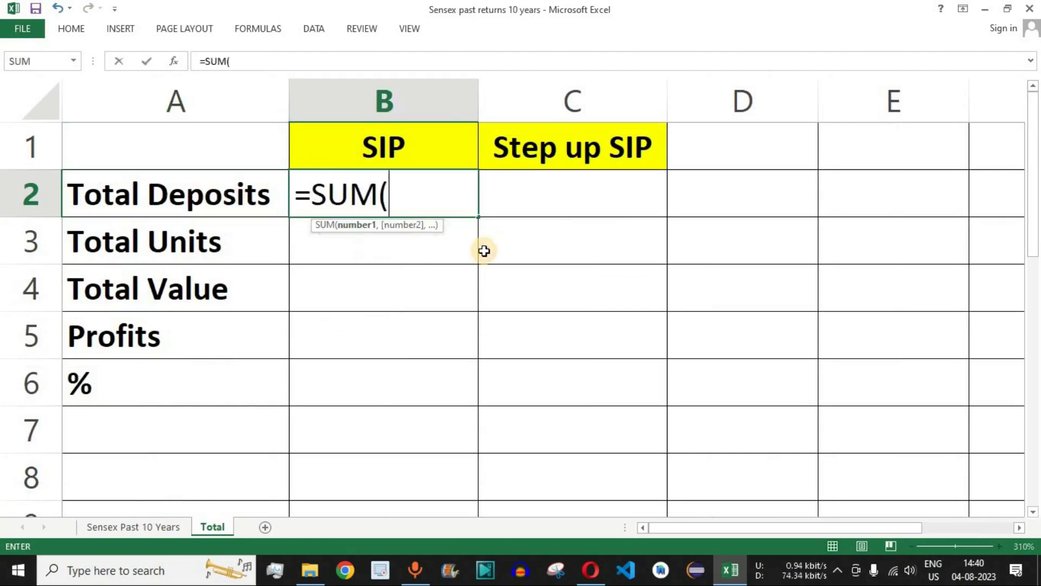
{"action": "left_click", "coordinate": [174, 525]}
{"action": "scroll", "coordinate": [595, 325], "scroll_direction": "up", "scroll_amount": 10}
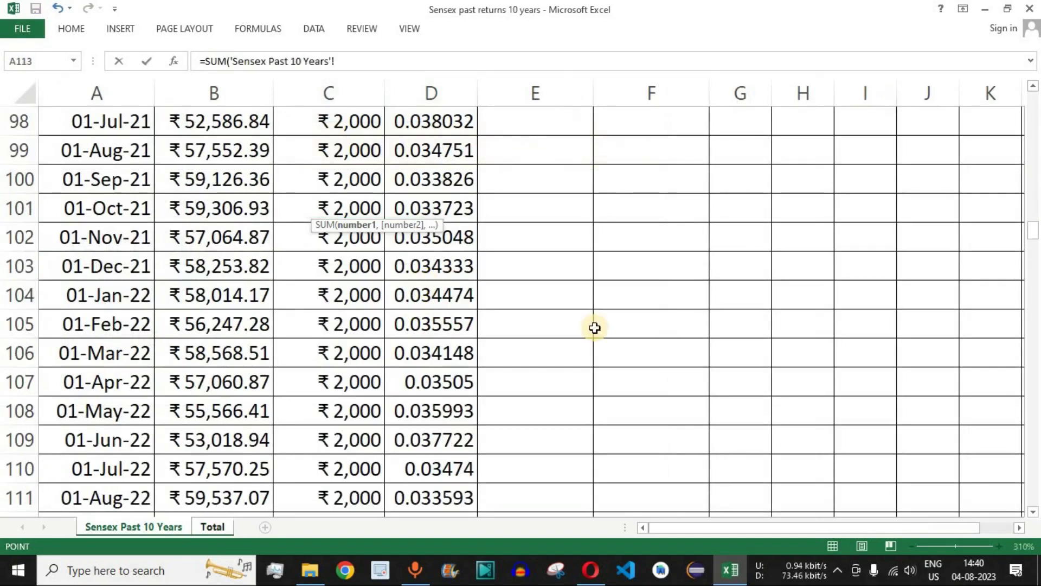
{"action": "left_click_drag", "start_coordinate": [1033, 209], "coordinate": [1033, 90]}
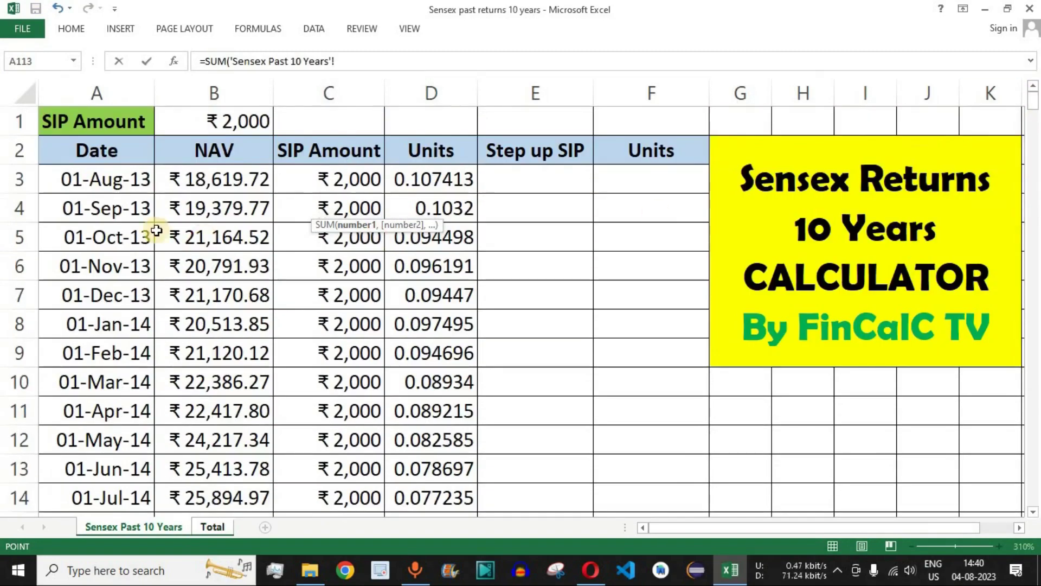
{"action": "left_click", "coordinate": [337, 180]}
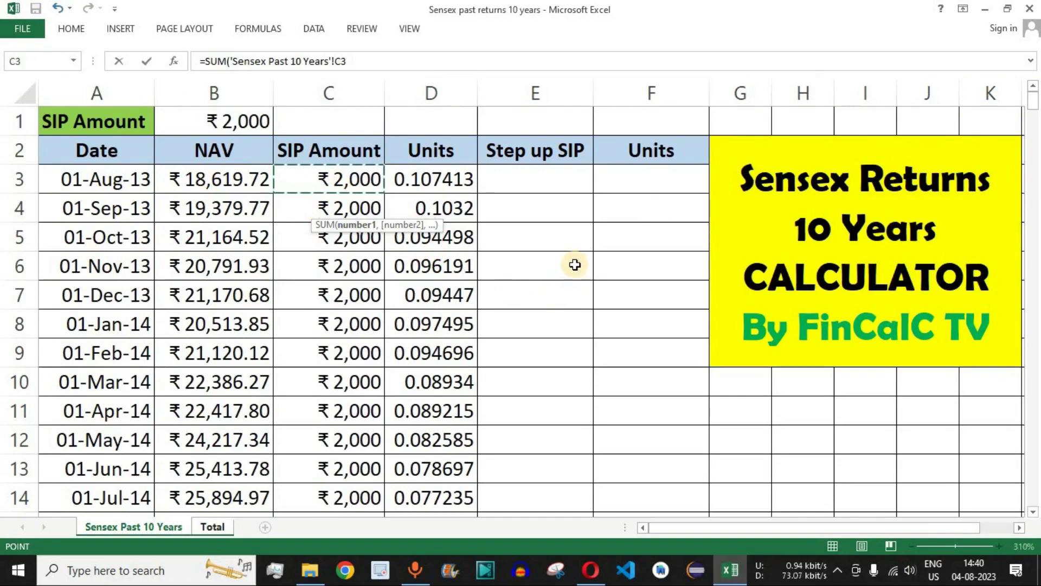
{"action": "key", "text": "ctrl+shift+Down"}
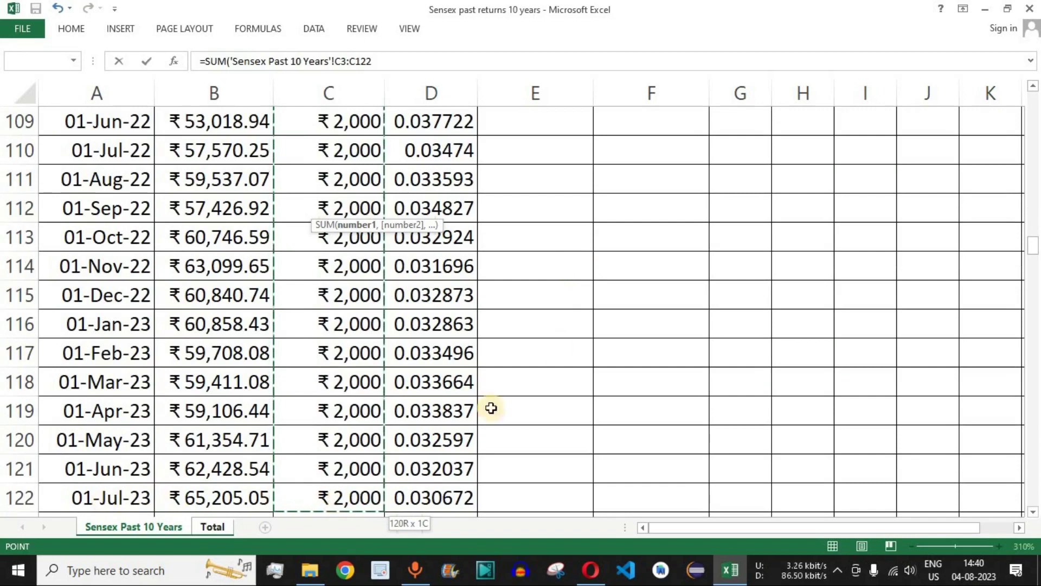
{"action": "key", "text": "Return"}
{"action": "key", "text": "Up"}
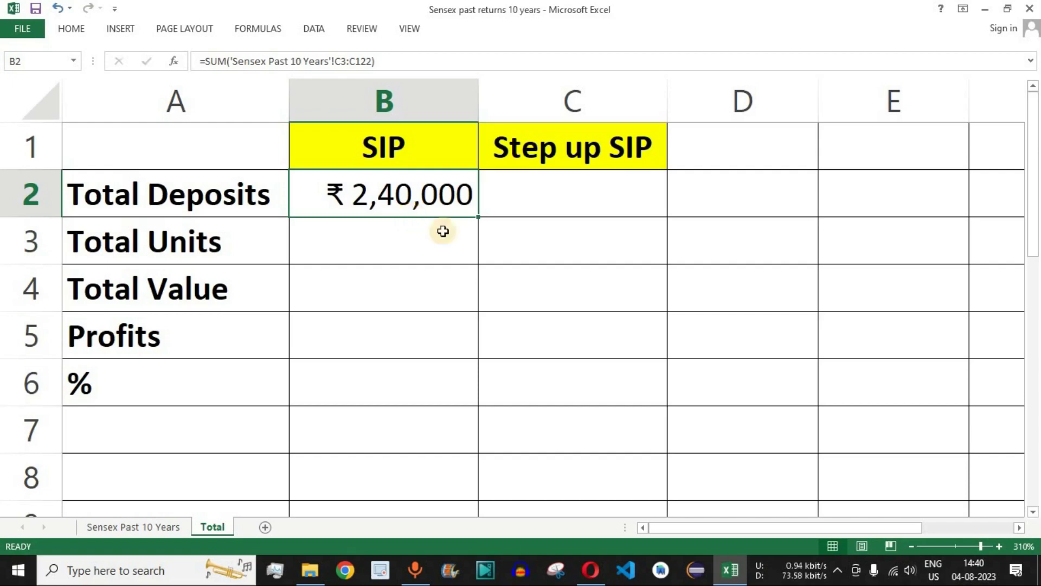
Calculate the SIP Total Units in B3 of the Total sheet by summing D3:D122 from the Sensex Past 10 Years sheet
{"action": "key", "text": "Down"}
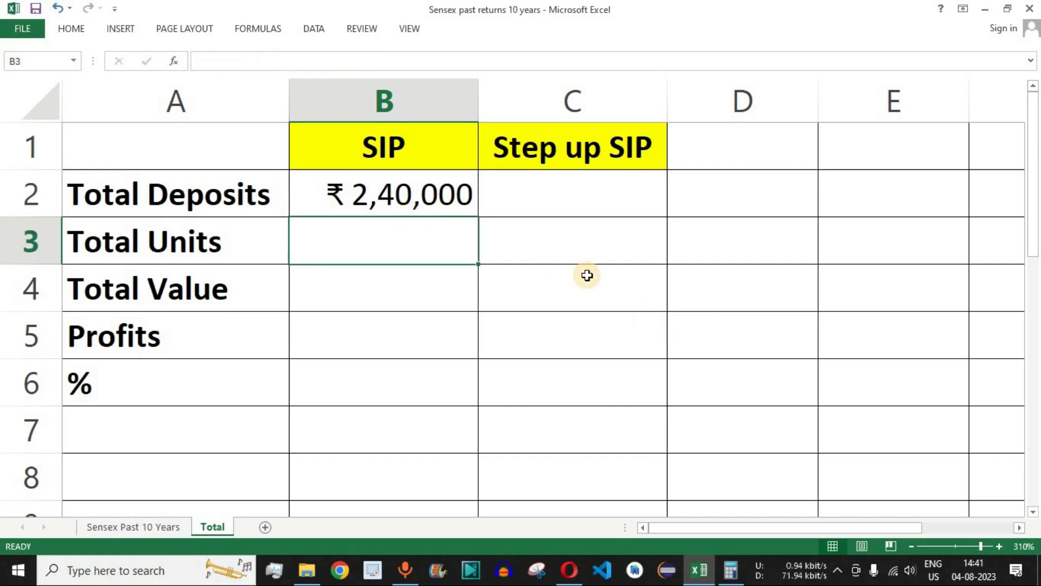
{"action": "type", "text": "=sum"}
{"action": "key", "text": "Tab"}
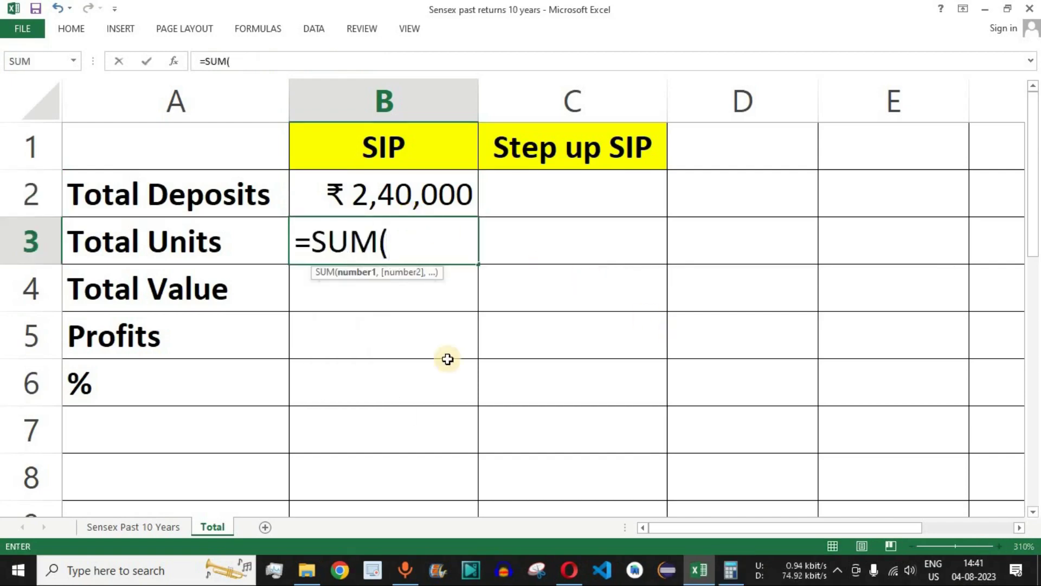
{"action": "left_click", "coordinate": [140, 528]}
{"action": "scroll", "coordinate": [510, 308], "scroll_direction": "up", "scroll_amount": 20}
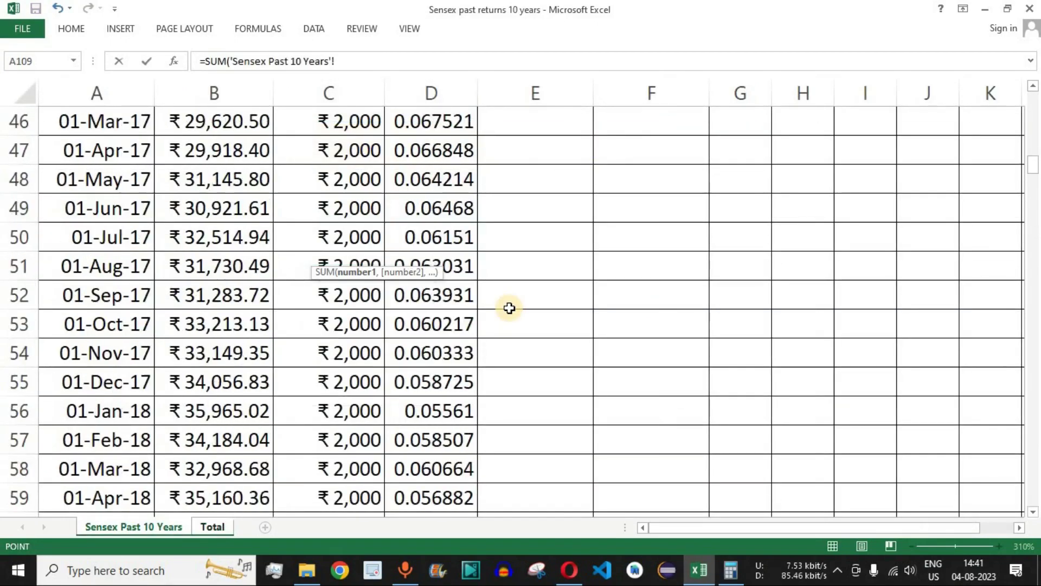
{"action": "scroll", "coordinate": [509, 308], "scroll_direction": "up", "scroll_amount": 15}
{"action": "left_click", "coordinate": [431, 179]}
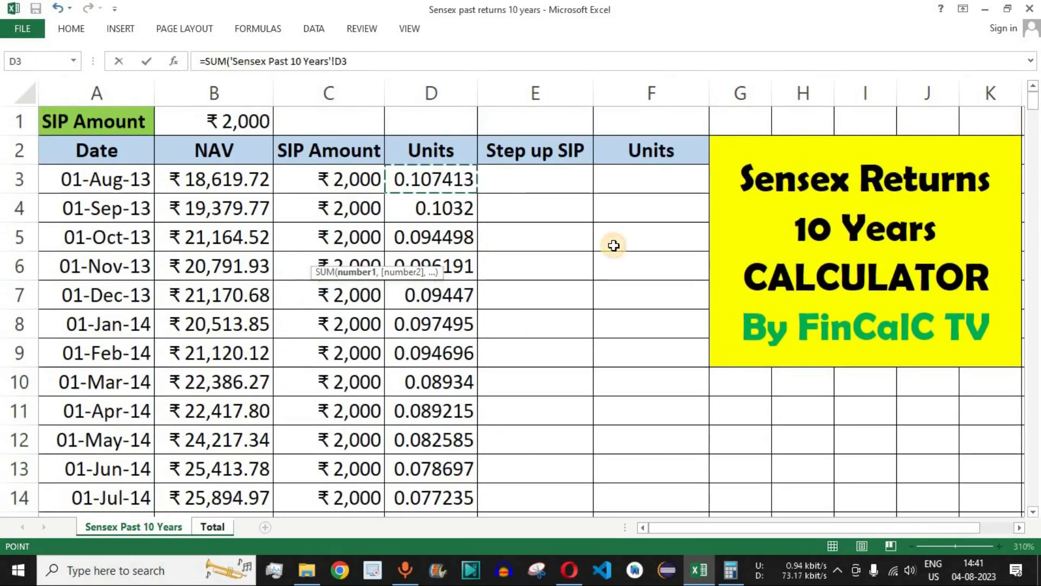
{"action": "key", "text": "ctrl+shift+Down"}
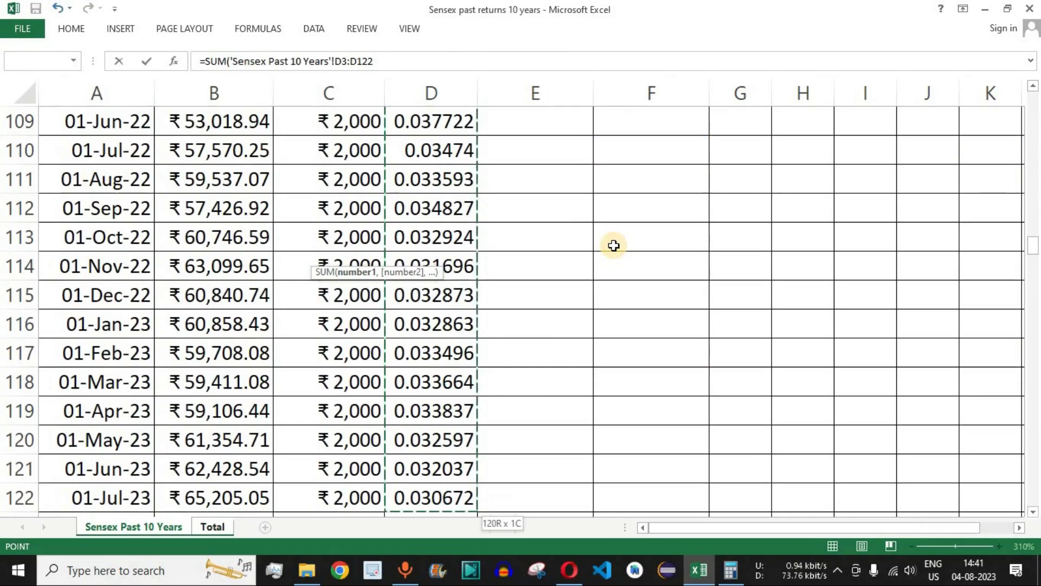
{"action": "type", "text": ")"}
{"action": "key", "text": "Return"}
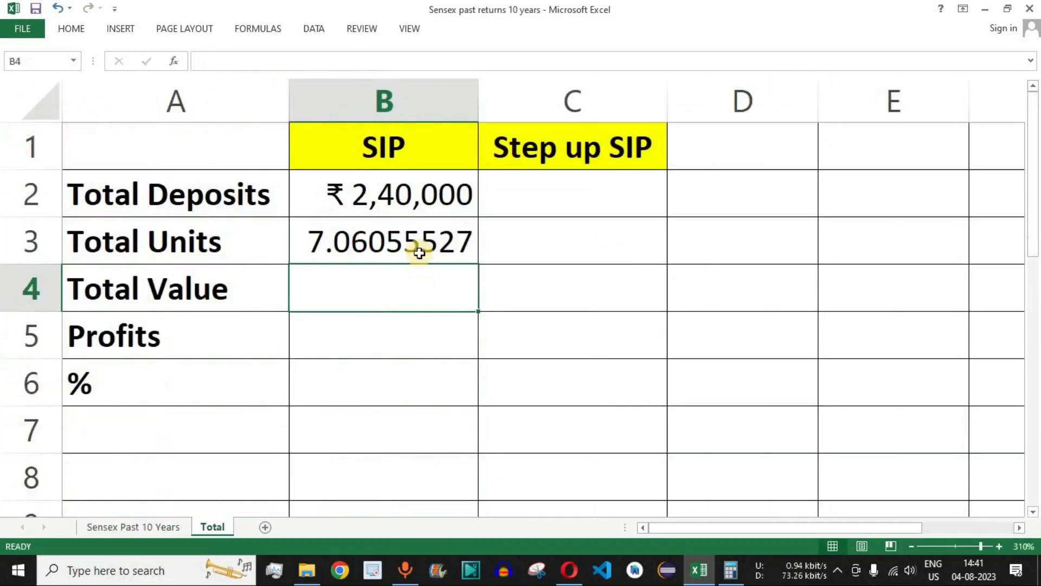
{"action": "left_click", "coordinate": [320, 233]}
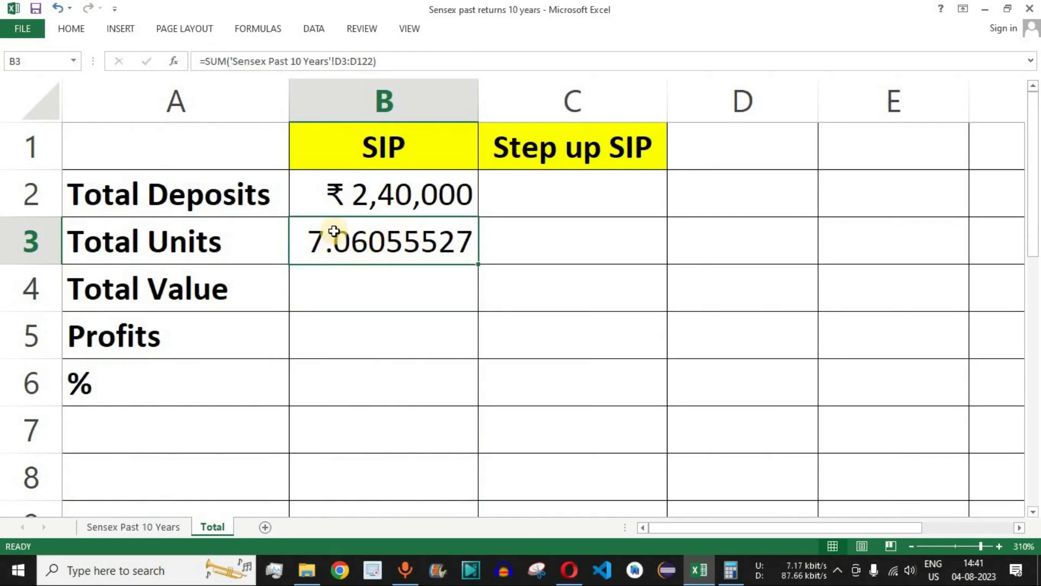
Calculate the SIP Total Value in B4 by multiplying B3 by the final NAV in B123 of the Sensex Past 10 Years sheet
{"action": "left_click", "coordinate": [388, 309]}
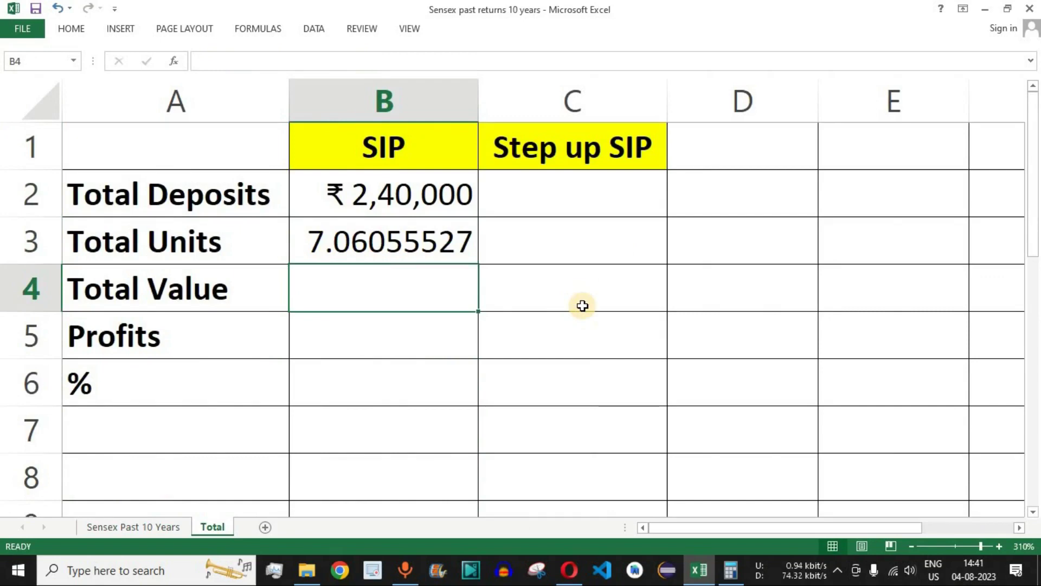
{"action": "type", "text": "="}
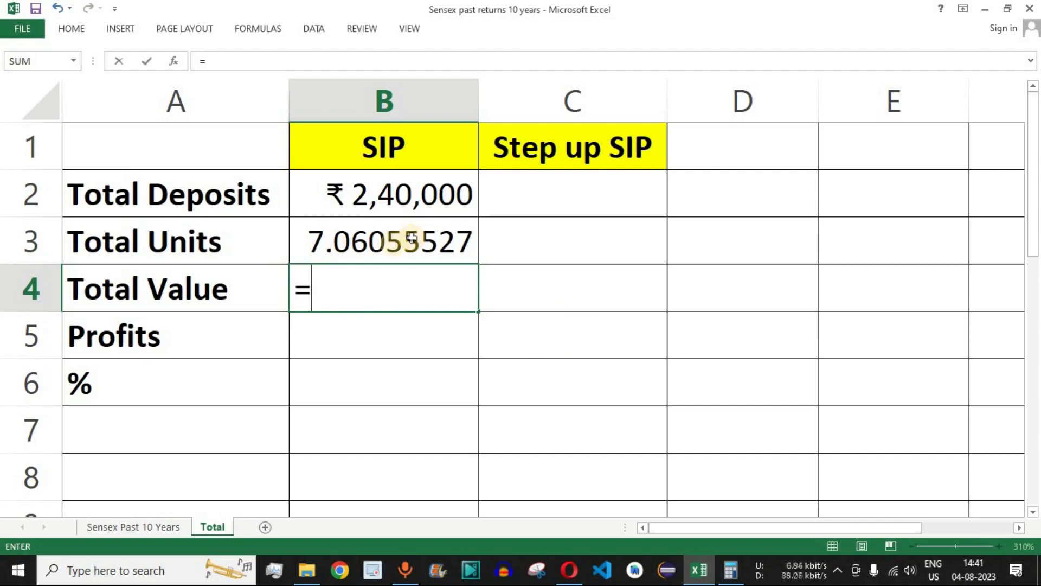
{"action": "left_click", "coordinate": [368, 237]}
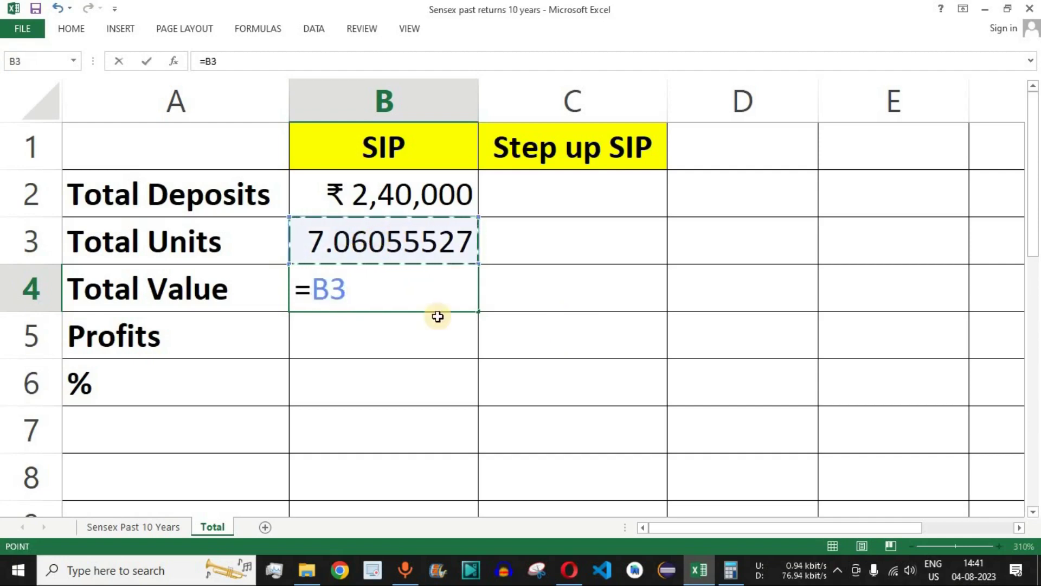
{"action": "type", "text": "*"}
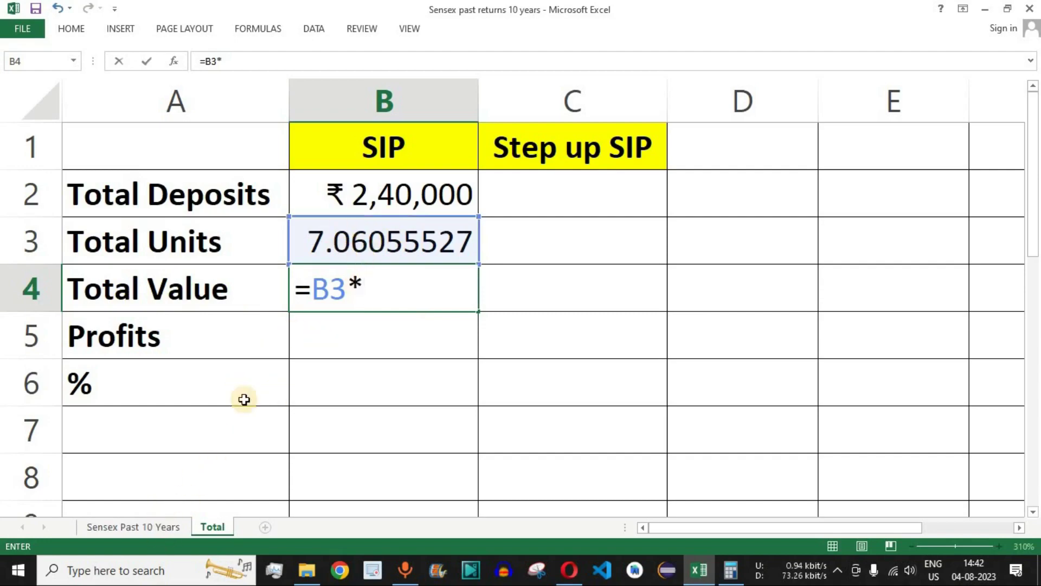
{"action": "left_click", "coordinate": [147, 528]}
{"action": "scroll", "coordinate": [326, 302], "scroll_direction": "down", "scroll_amount": 3}
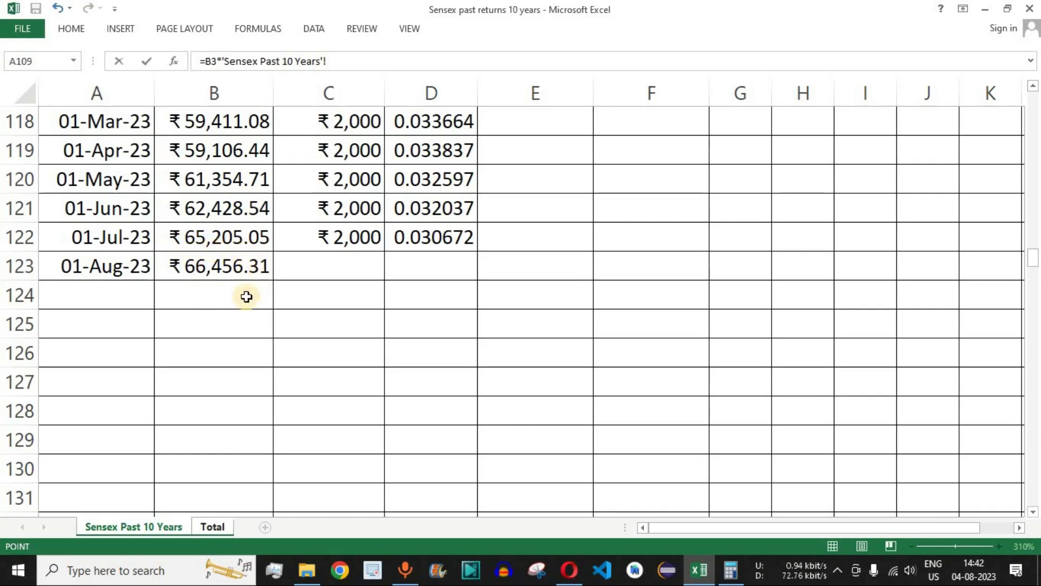
{"action": "left_click", "coordinate": [226, 267]}
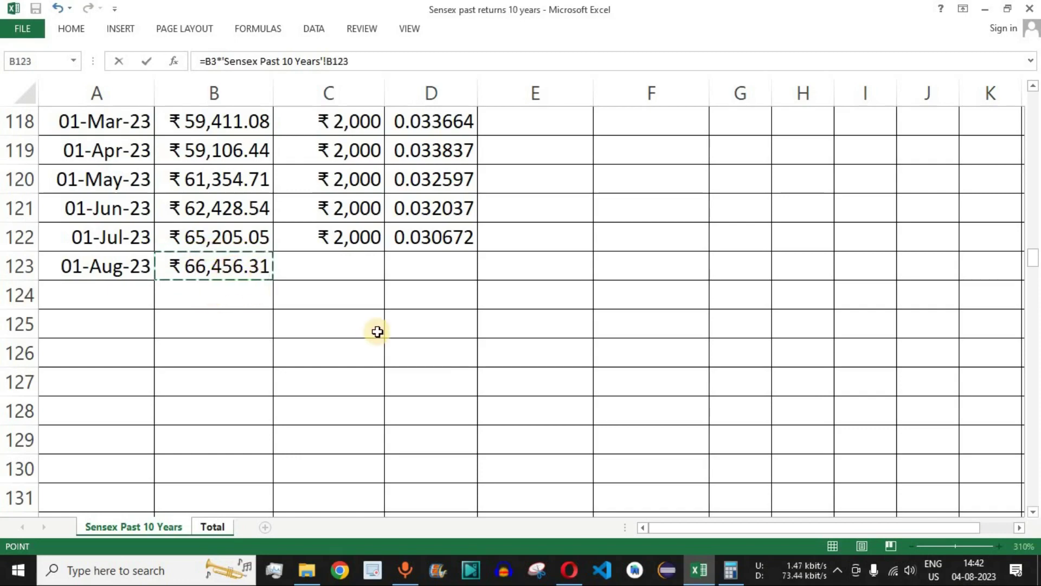
{"action": "key", "text": "Return"}
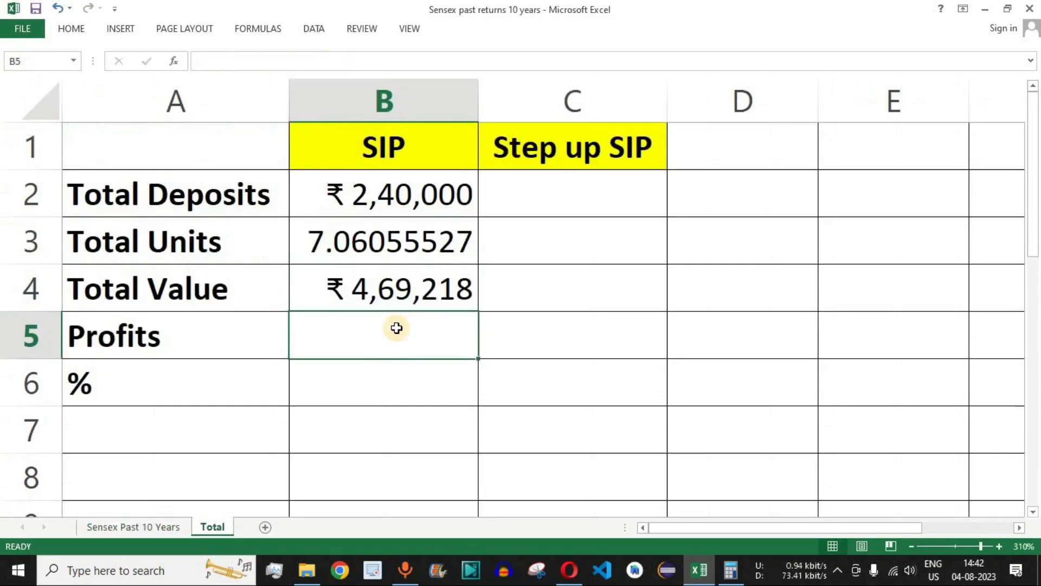
{"action": "key", "text": "Up"}
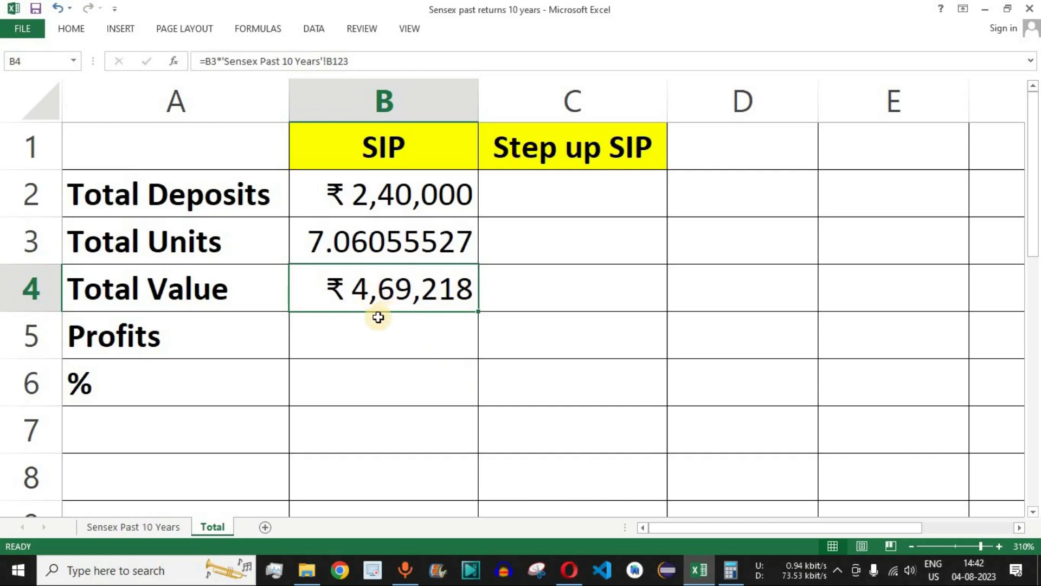
Check the current BSE SENSEX level in the Opera browser and return to the Total Value cell B4 in Excel
{"action": "left_click", "coordinate": [323, 237]}
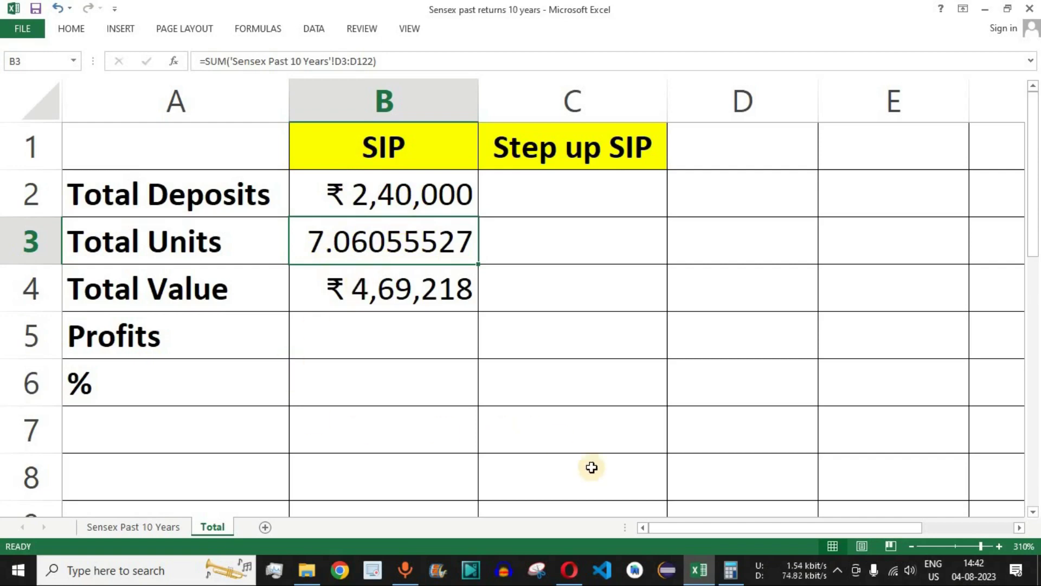
{"action": "left_click", "coordinate": [569, 570]}
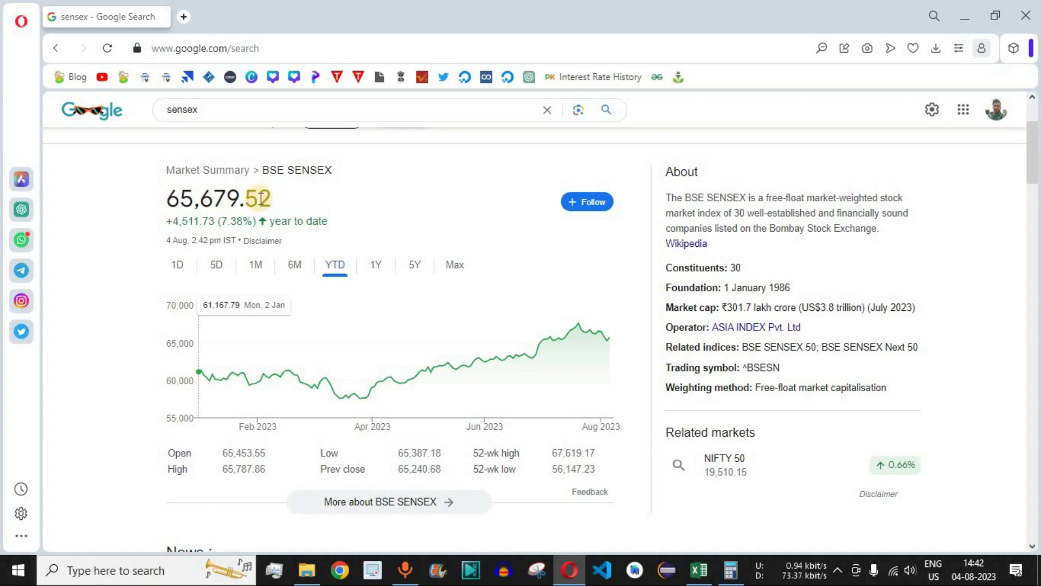
{"action": "left_click", "coordinate": [699, 569]}
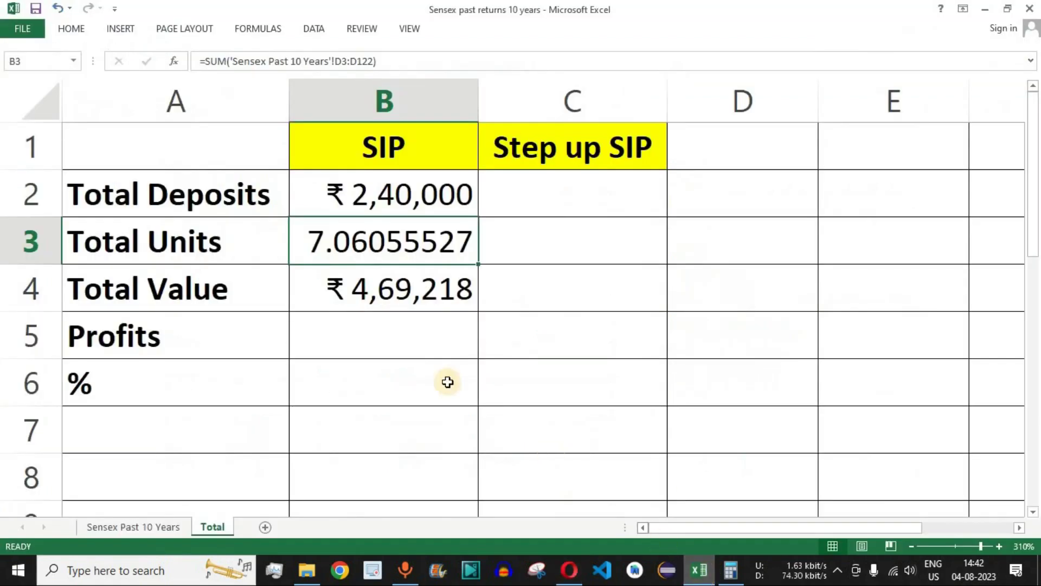
{"action": "left_click", "coordinate": [181, 291]}
{"action": "left_click", "coordinate": [390, 288]}
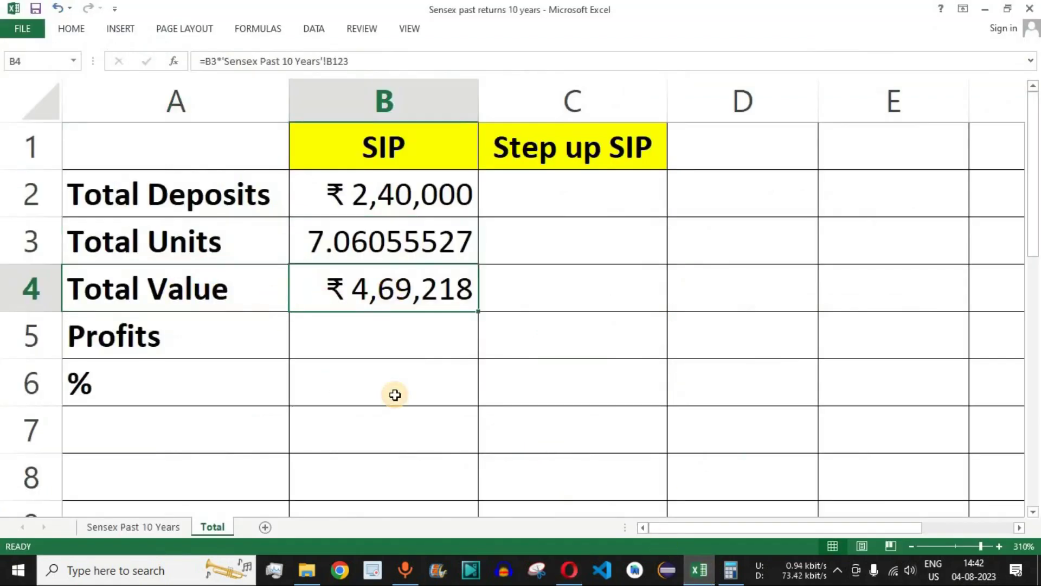
Calculate the SIP Profits in B5 by subtracting the total deposits from the total value with =B4-B2
{"action": "left_click", "coordinate": [371, 341]}
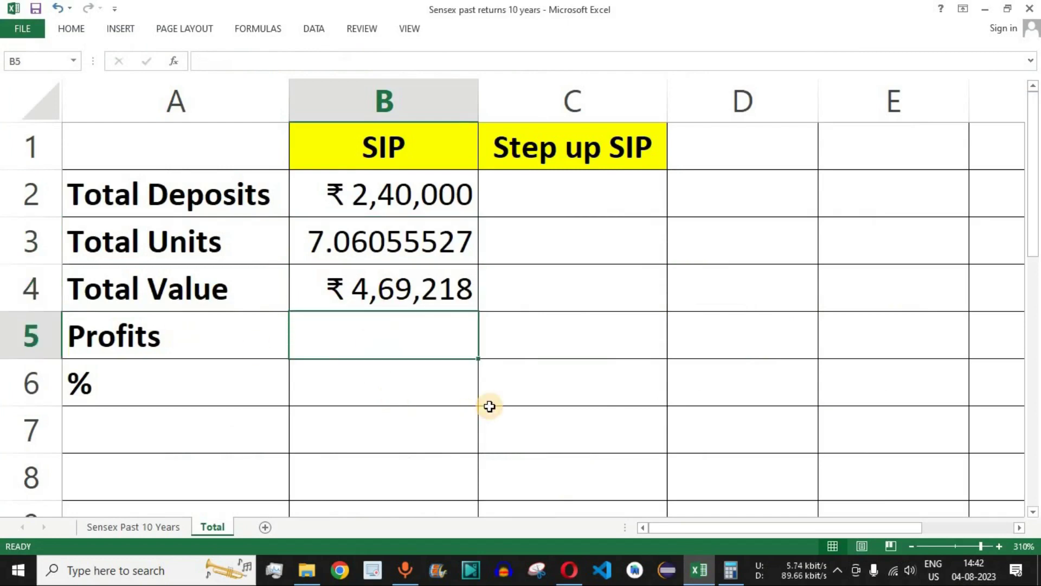
{"action": "type", "text": "="}
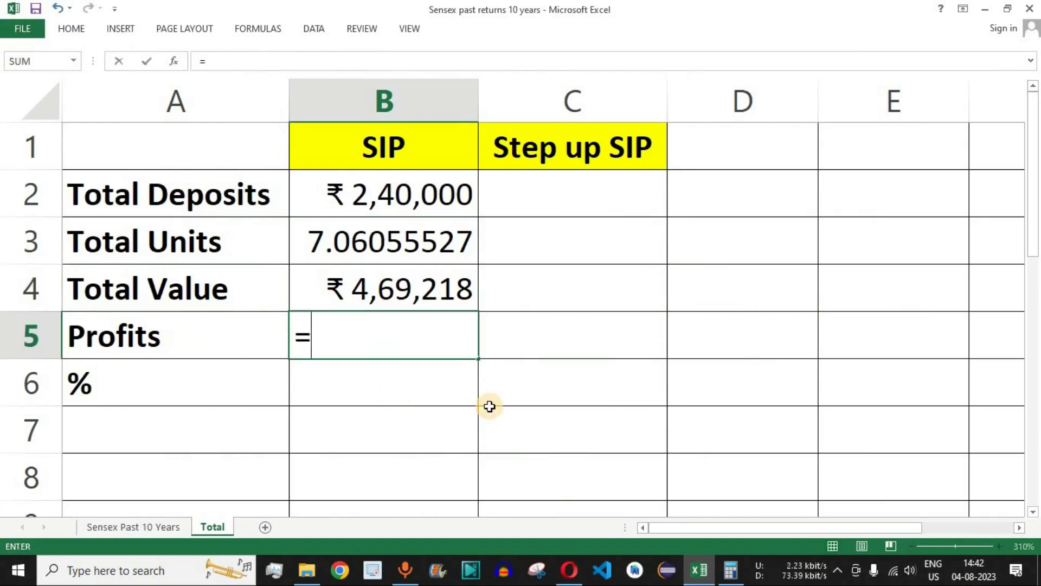
{"action": "left_click", "coordinate": [383, 287]}
{"action": "type", "text": "-"}
{"action": "left_click", "coordinate": [386, 201]}
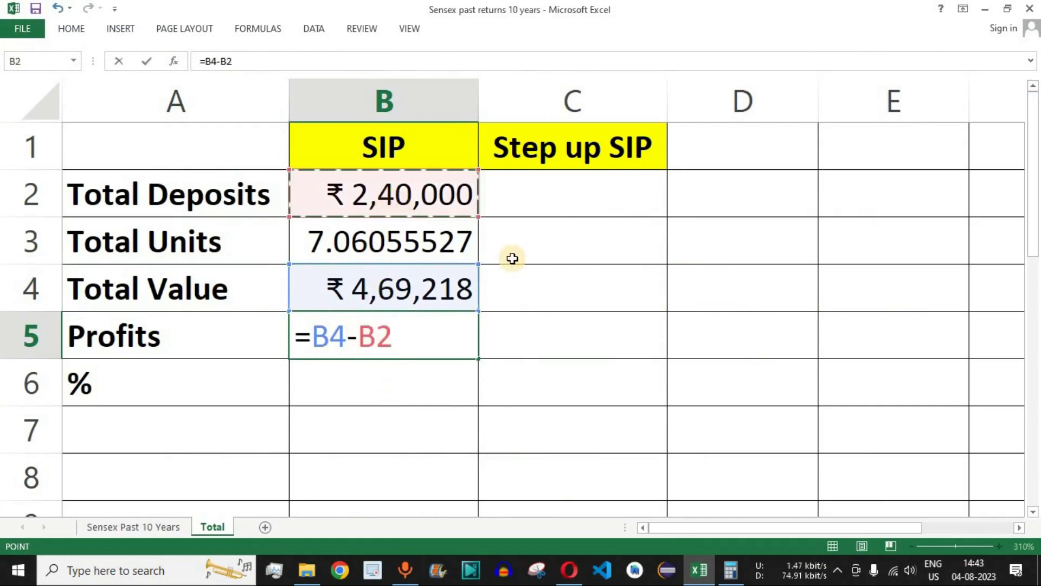
{"action": "key", "text": "Return"}
{"action": "left_click", "coordinate": [395, 340]}
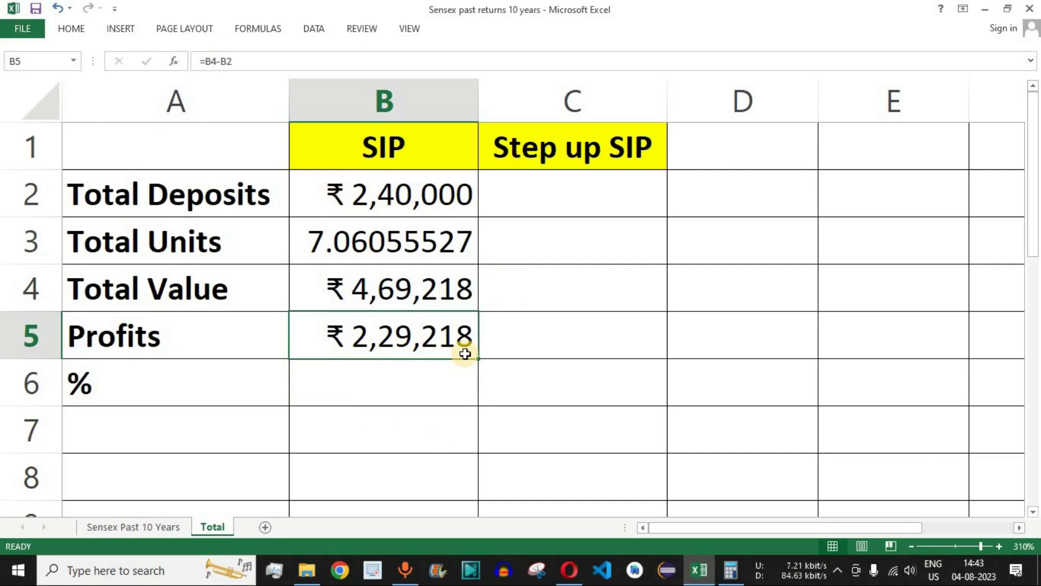
Calculate the SIP profit percentage in B6 of the Total sheet with =B5*100/B2
{"action": "left_click", "coordinate": [395, 391]}
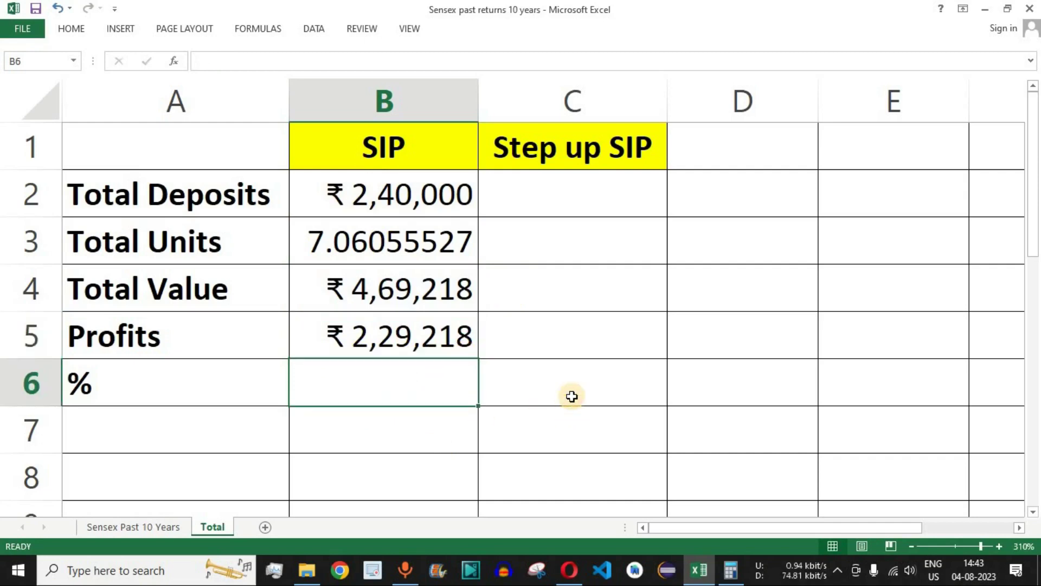
{"action": "type", "text": "="}
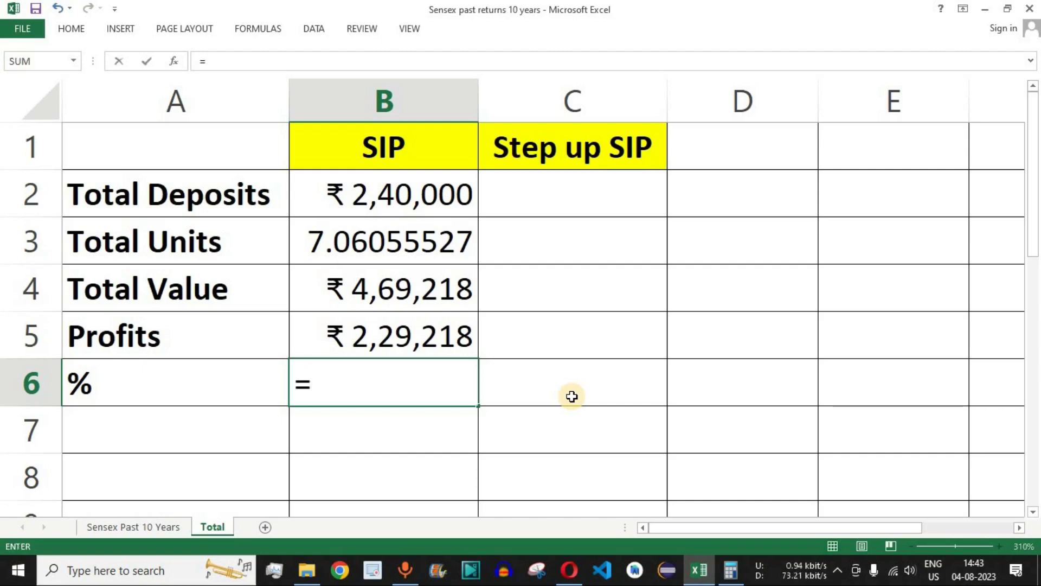
{"action": "left_click", "coordinate": [416, 337]}
{"action": "type", "text": "*100/"}
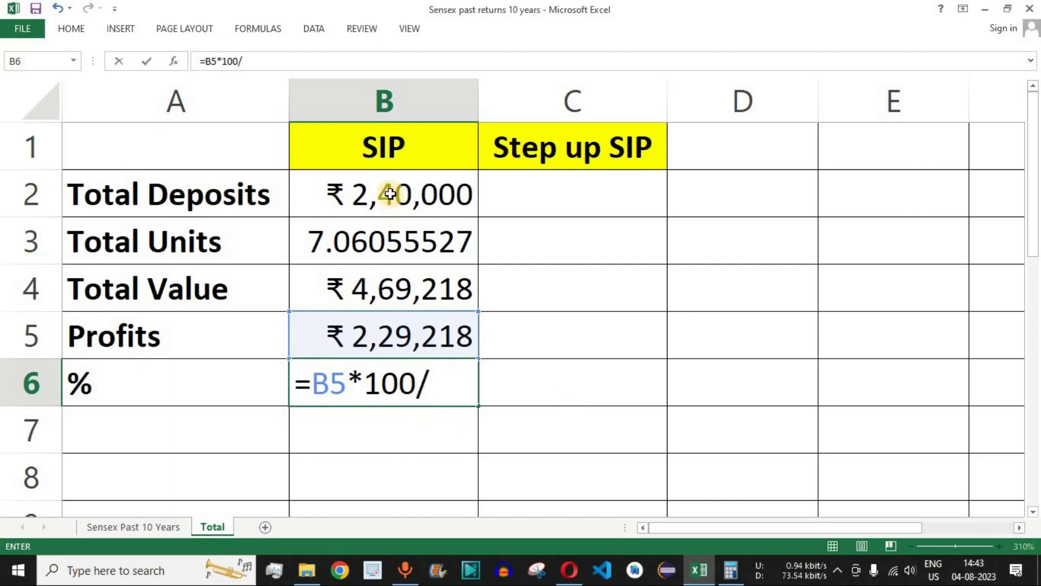
{"action": "left_click", "coordinate": [454, 196]}
{"action": "key", "text": "Return"}
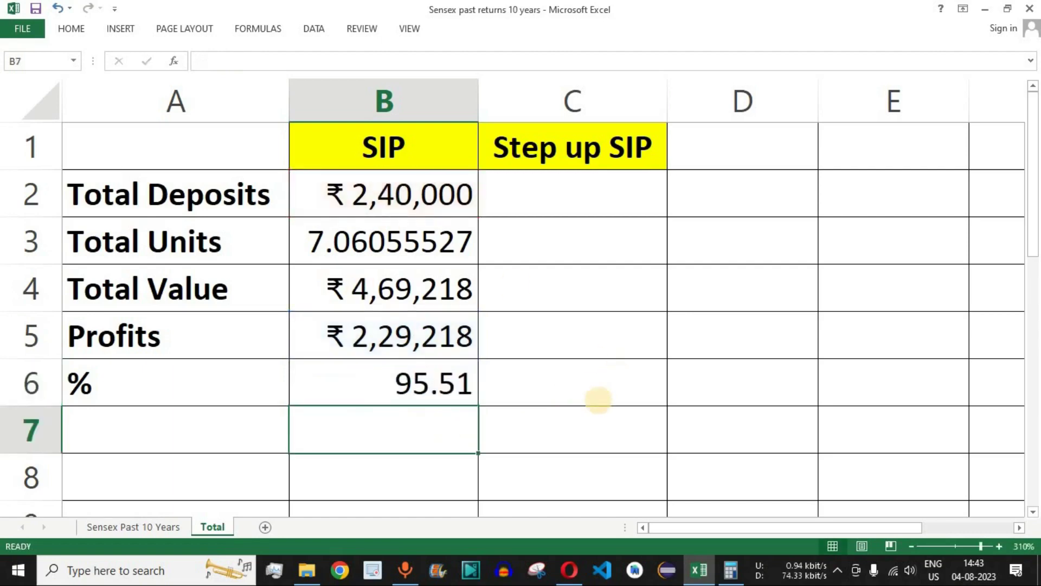
{"action": "left_click", "coordinate": [414, 384]}
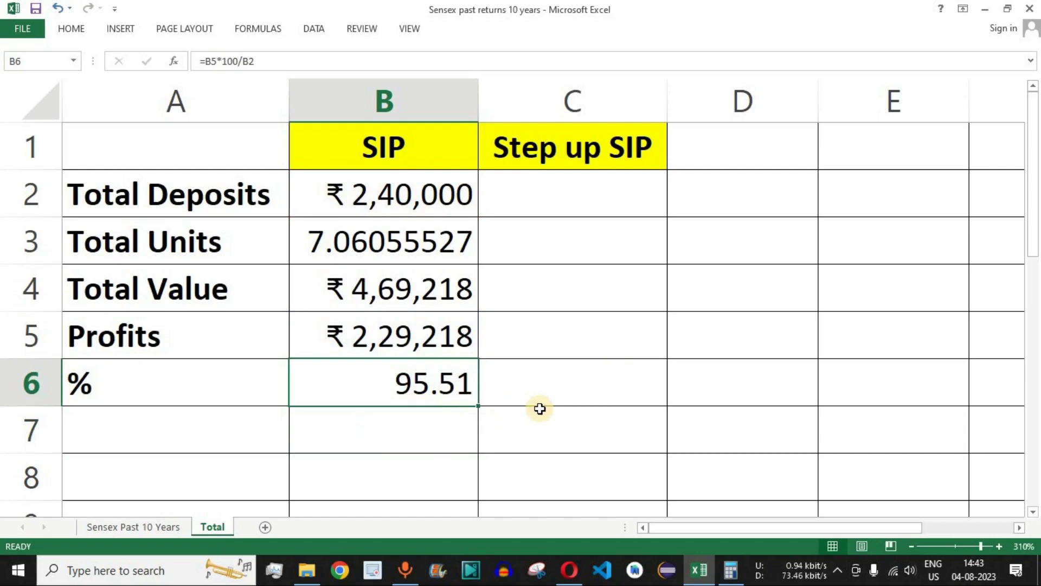
Review the SIP deposits, units, value, profits and percentage in column B of the Total sheet
{"action": "left_click_drag", "start_coordinate": [426, 202], "coordinate": [428, 344]}
{"action": "left_click", "coordinate": [452, 378]}
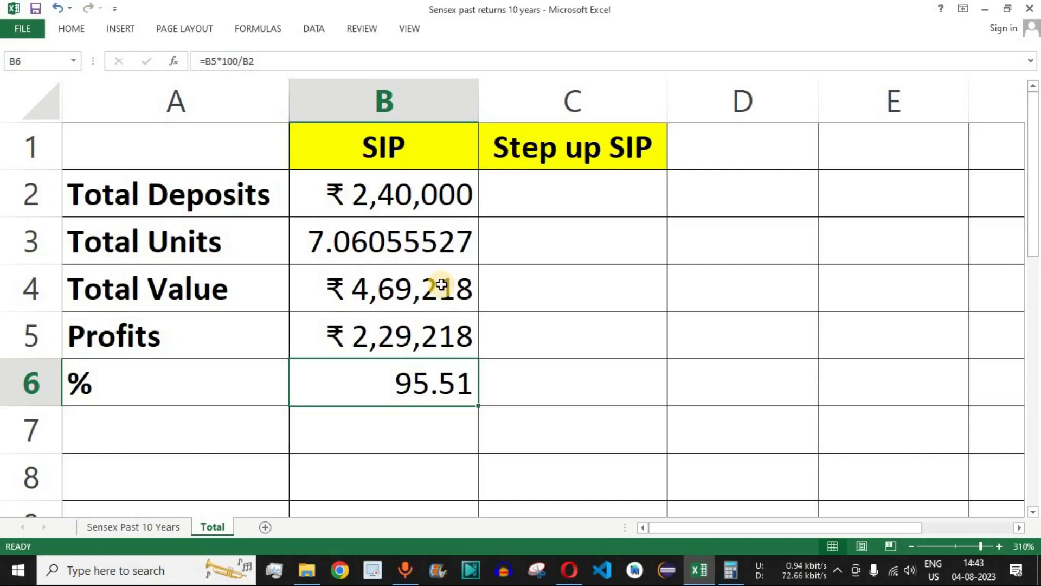
{"action": "left_click_drag", "start_coordinate": [418, 141], "coordinate": [321, 405]}
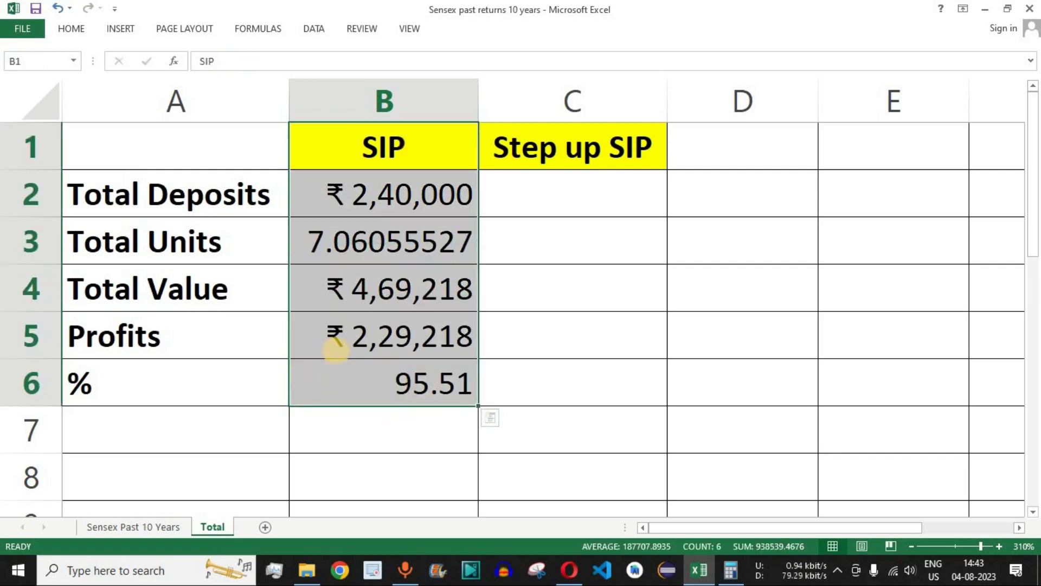
{"action": "left_click", "coordinate": [355, 293]}
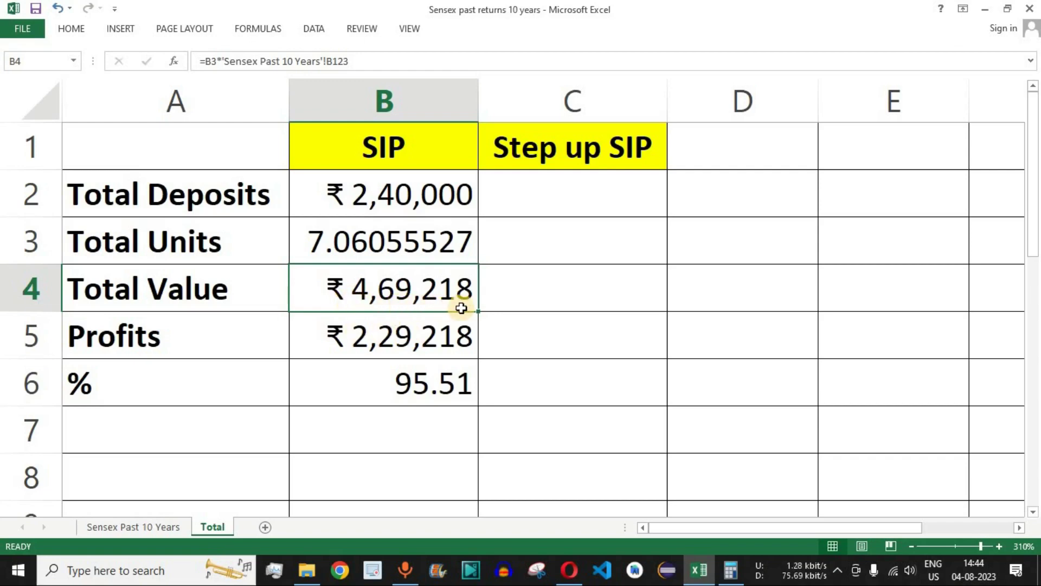
{"action": "left_click_drag", "start_coordinate": [400, 144], "coordinate": [414, 377]}
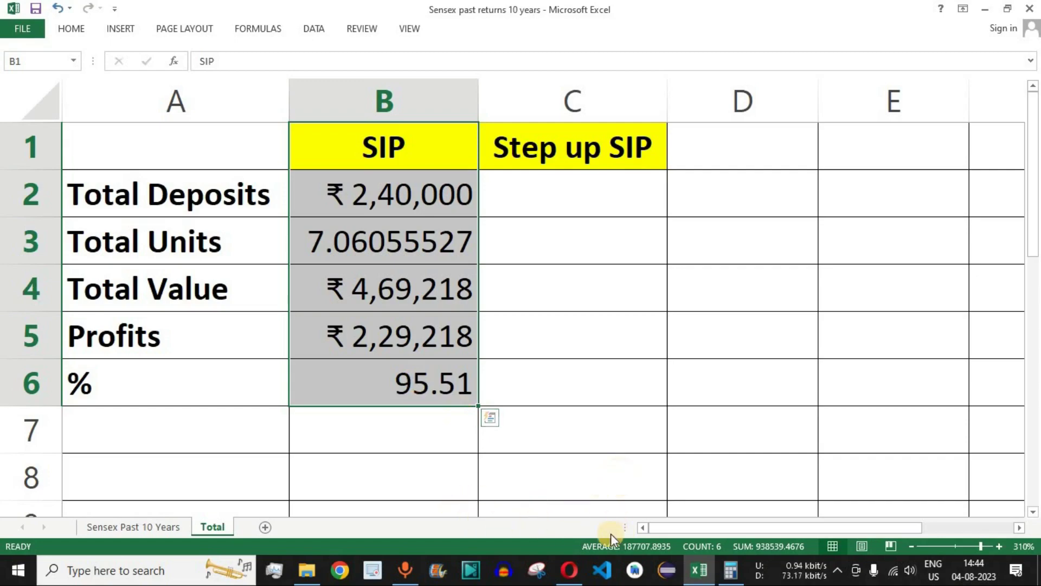
Examine the SIP Amount, Units and Step up SIP columns from the first rows of the Sensex Past 10 Years sheet
{"action": "left_click", "coordinate": [171, 524]}
{"action": "scroll", "coordinate": [298, 333], "scroll_direction": "up", "scroll_amount": 3}
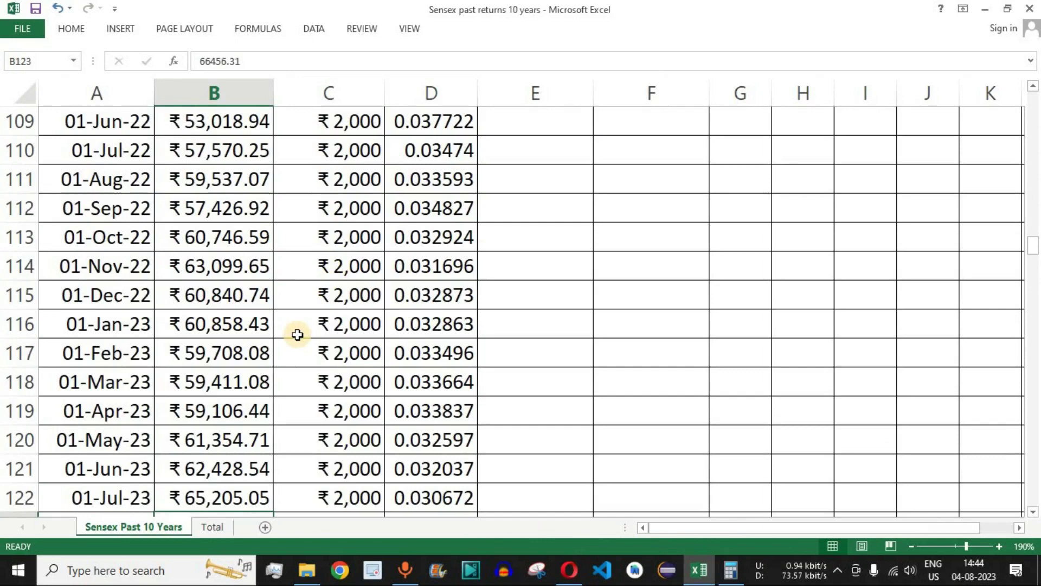
{"action": "scroll", "coordinate": [297, 335], "scroll_direction": "up", "scroll_amount": 20}
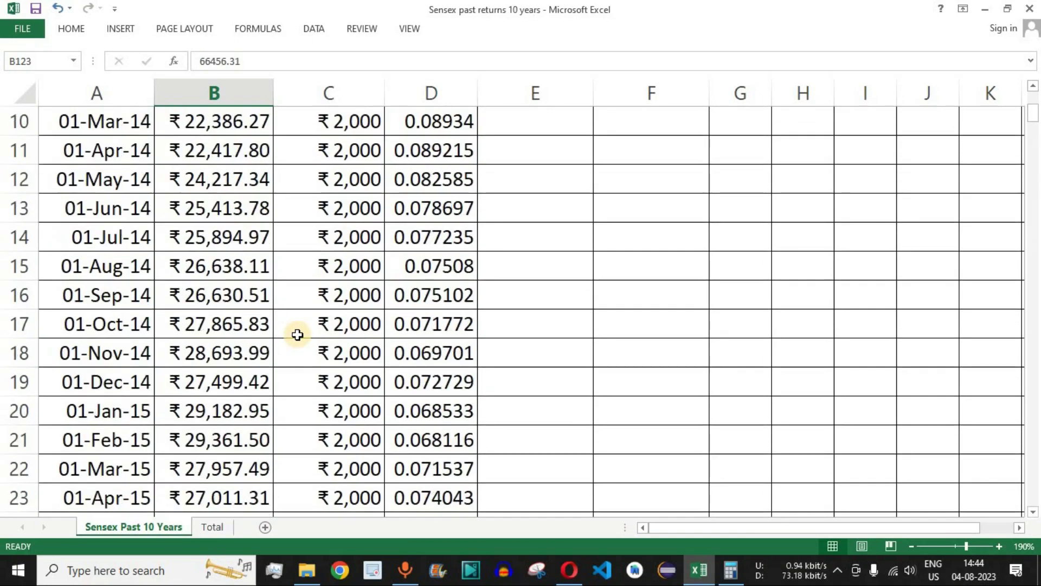
{"action": "scroll", "coordinate": [297, 334], "scroll_direction": "up", "scroll_amount": 3}
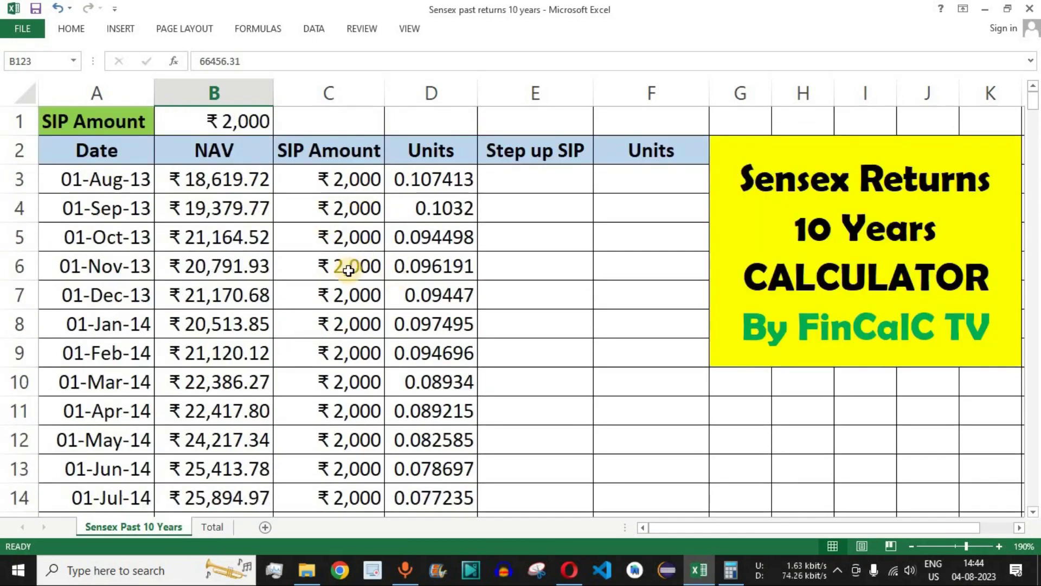
{"action": "left_click_drag", "start_coordinate": [342, 151], "coordinate": [345, 404]}
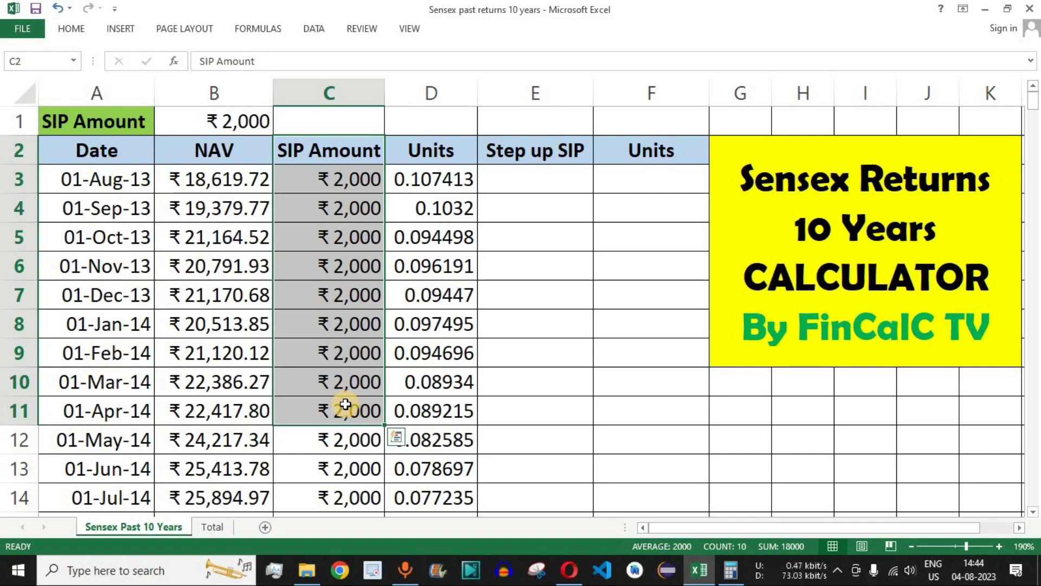
{"action": "left_click_drag", "start_coordinate": [347, 179], "coordinate": [344, 356]}
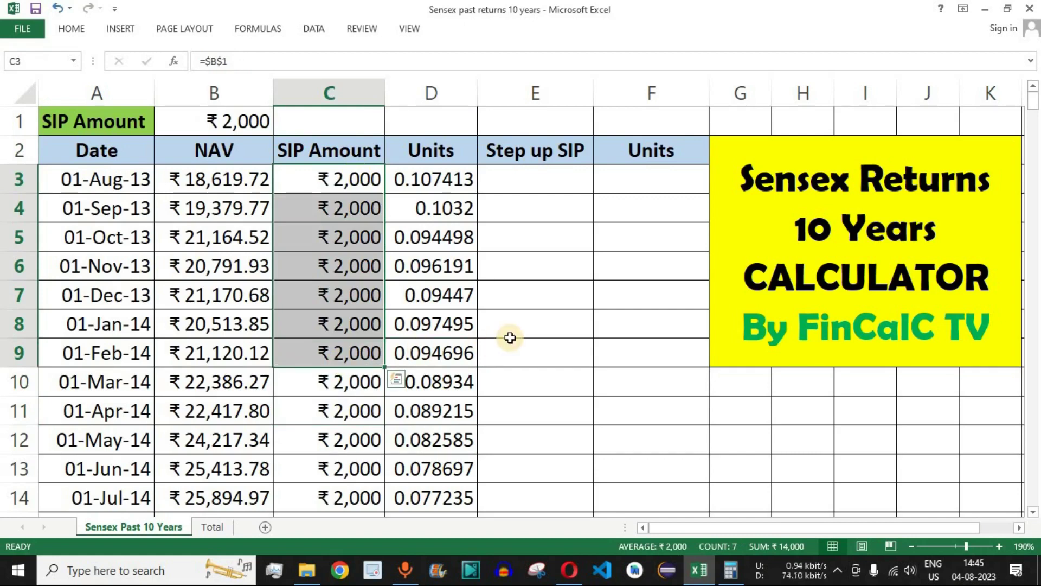
{"action": "left_click_drag", "start_coordinate": [553, 149], "coordinate": [553, 353]}
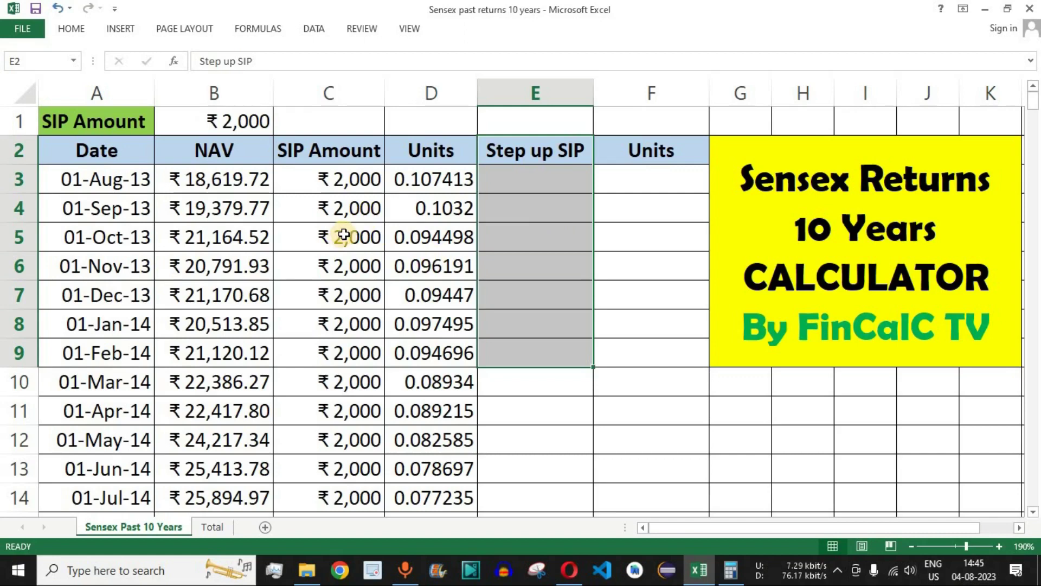
{"action": "left_click", "coordinate": [358, 178]}
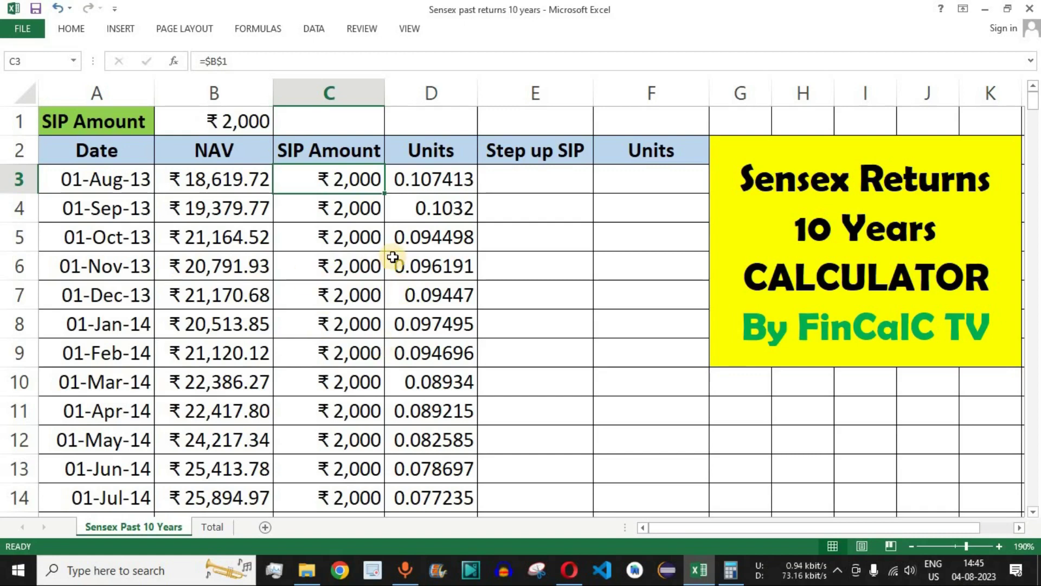
{"action": "left_click_drag", "start_coordinate": [361, 177], "coordinate": [351, 383]}
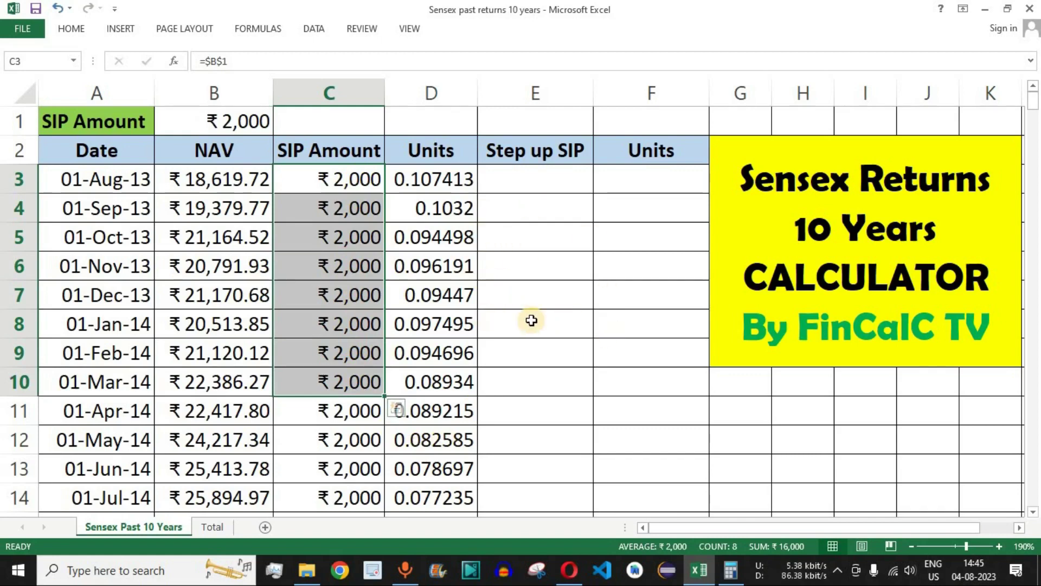
{"action": "left_click", "coordinate": [552, 177]}
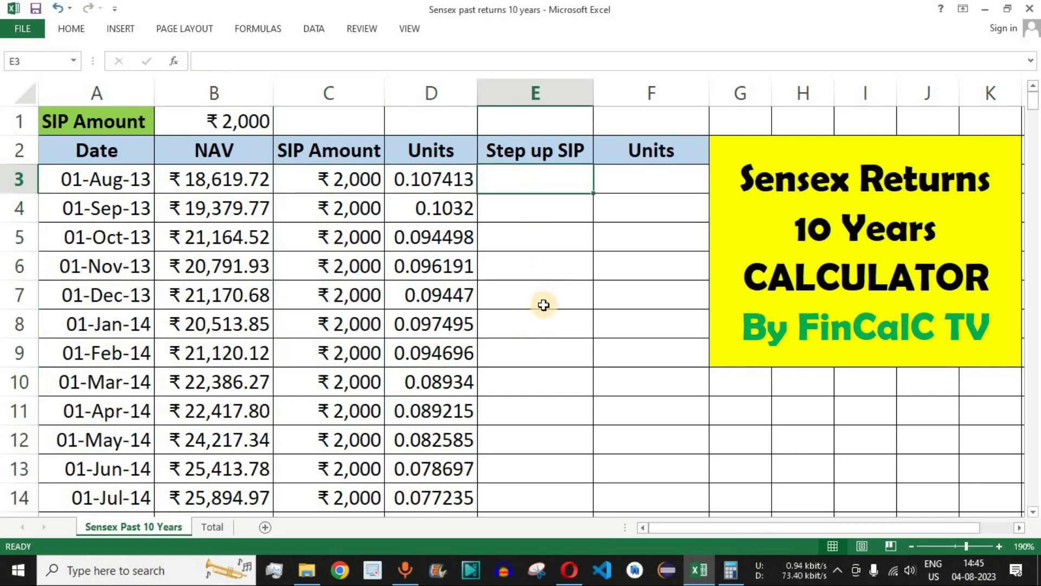
{"action": "left_click_drag", "start_coordinate": [349, 179], "coordinate": [356, 467]}
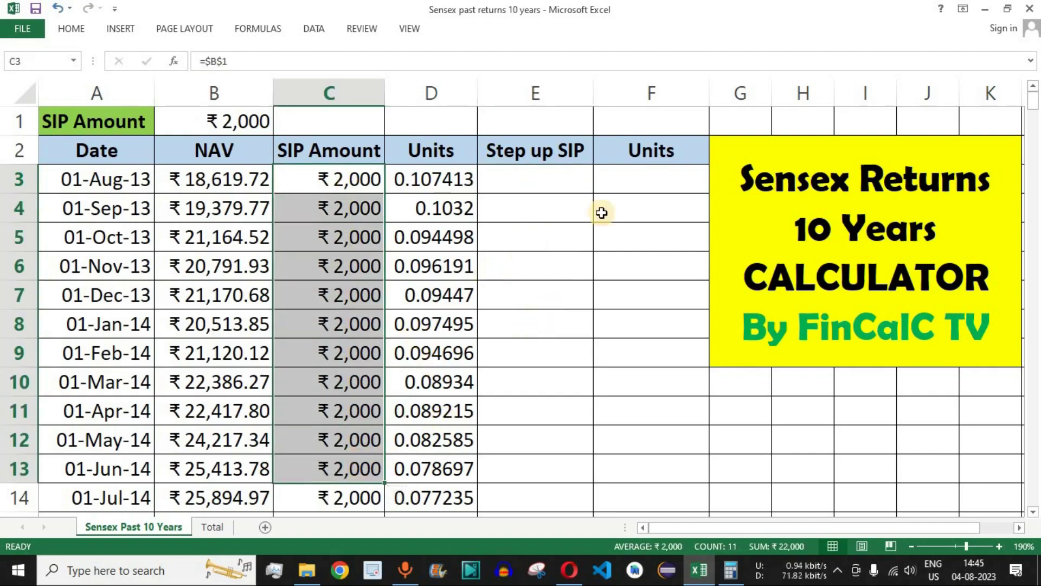
{"action": "left_click_drag", "start_coordinate": [442, 179], "coordinate": [439, 470]}
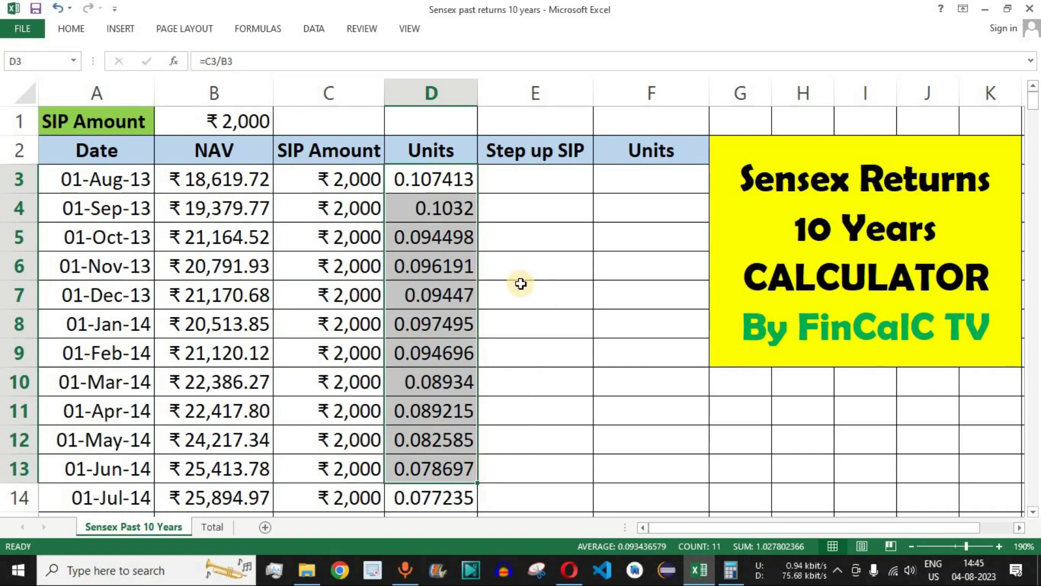
{"action": "left_click", "coordinate": [545, 187]}
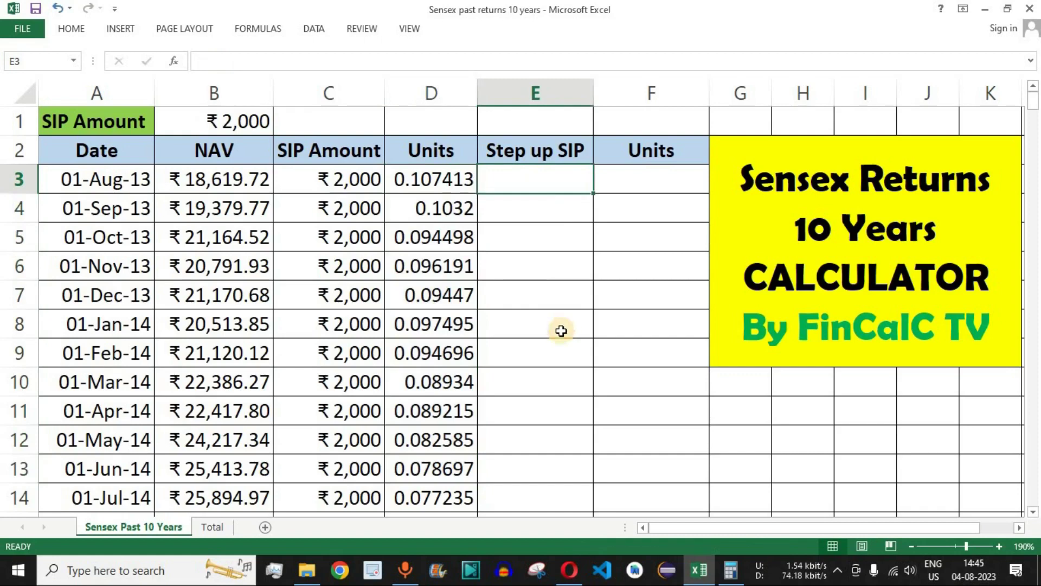
{"action": "left_click_drag", "start_coordinate": [361, 182], "coordinate": [353, 437]}
Set the first year's Step up SIP amounts by entering =C3 in E3 and filling it through E14
{"action": "left_click", "coordinate": [537, 178]}
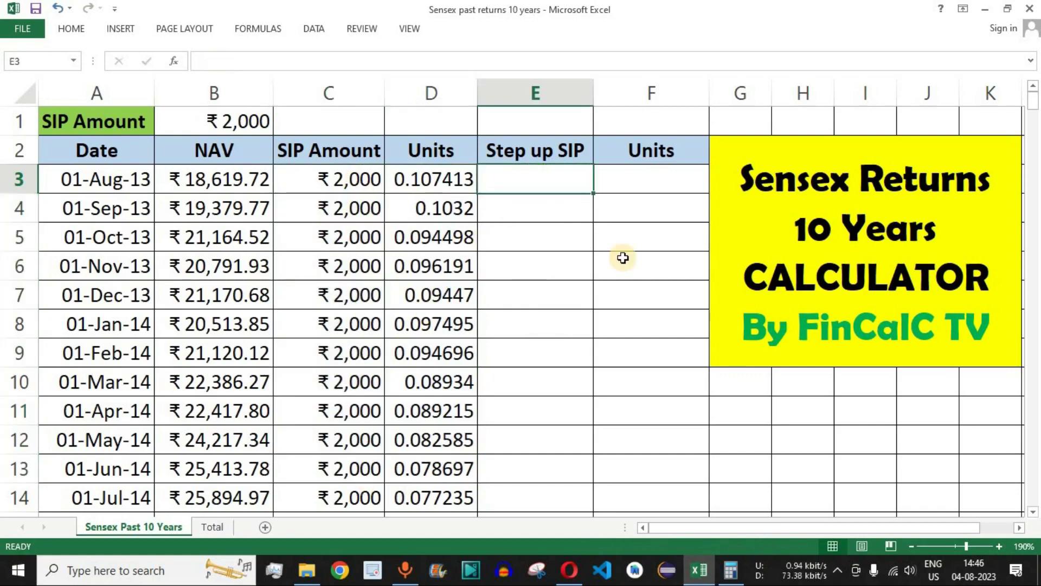
{"action": "type", "text": "="}
{"action": "left_click", "coordinate": [336, 184]}
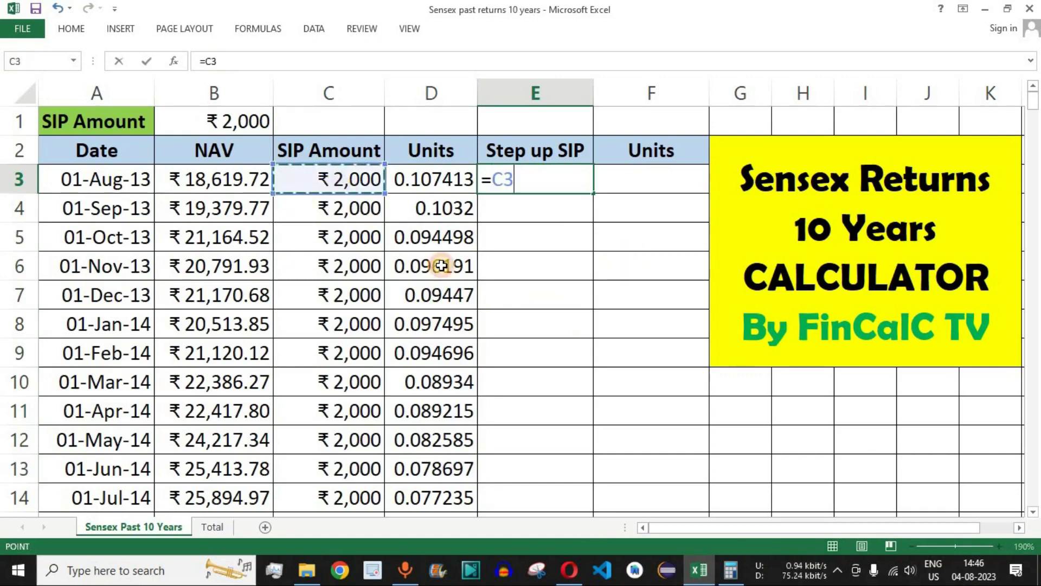
{"action": "key", "text": "Return"}
{"action": "left_click", "coordinate": [539, 176]}
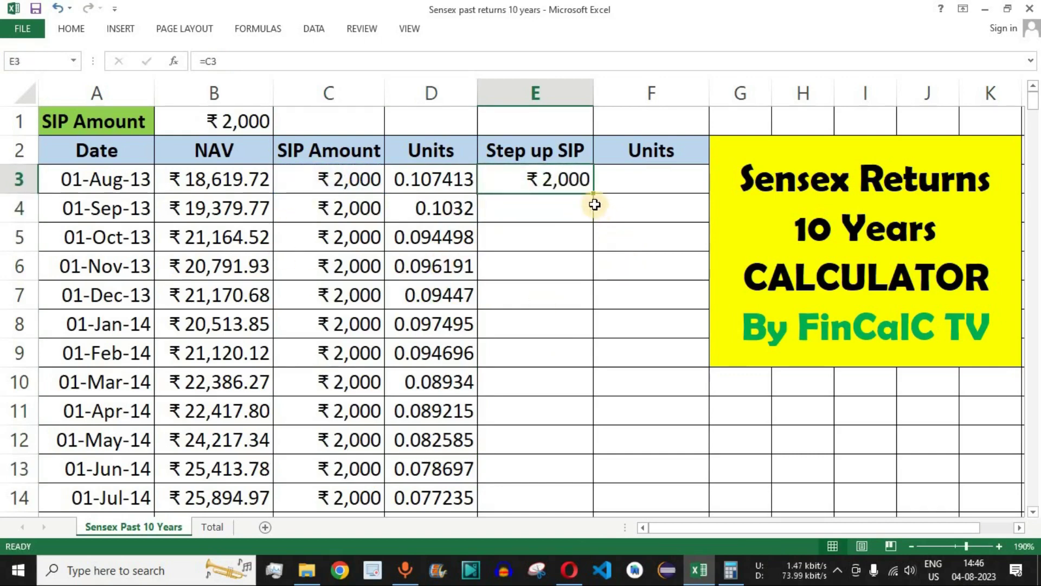
{"action": "left_click_drag", "start_coordinate": [593, 194], "coordinate": [597, 507]}
{"action": "left_click_drag", "start_coordinate": [558, 183], "coordinate": [569, 496]}
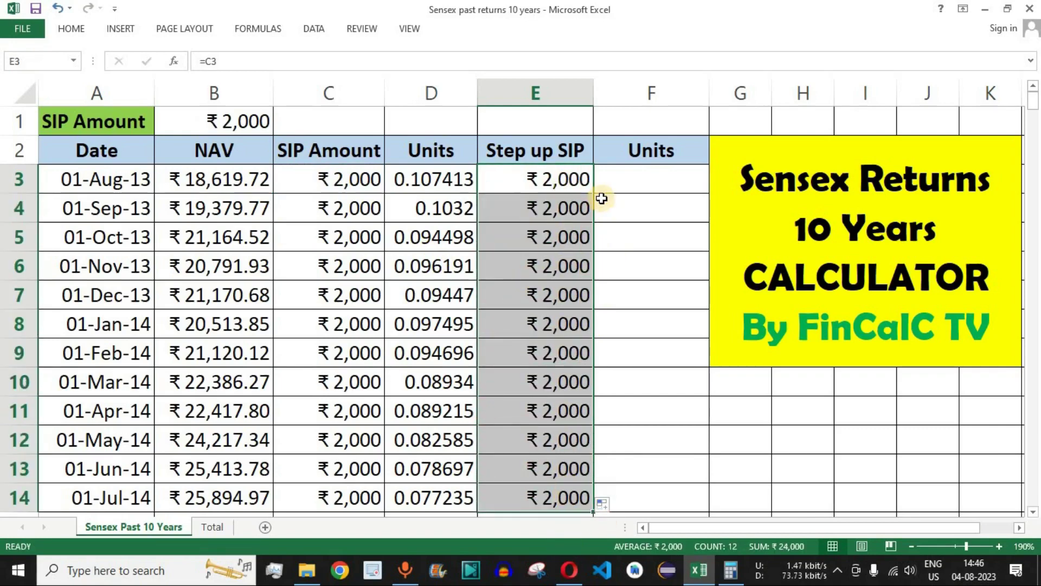
Set the second year's Step up SIP amounts by entering =$E$14+500 in E15 and filling it through E26
{"action": "scroll", "coordinate": [602, 198], "scroll_direction": "down", "scroll_amount": 4}
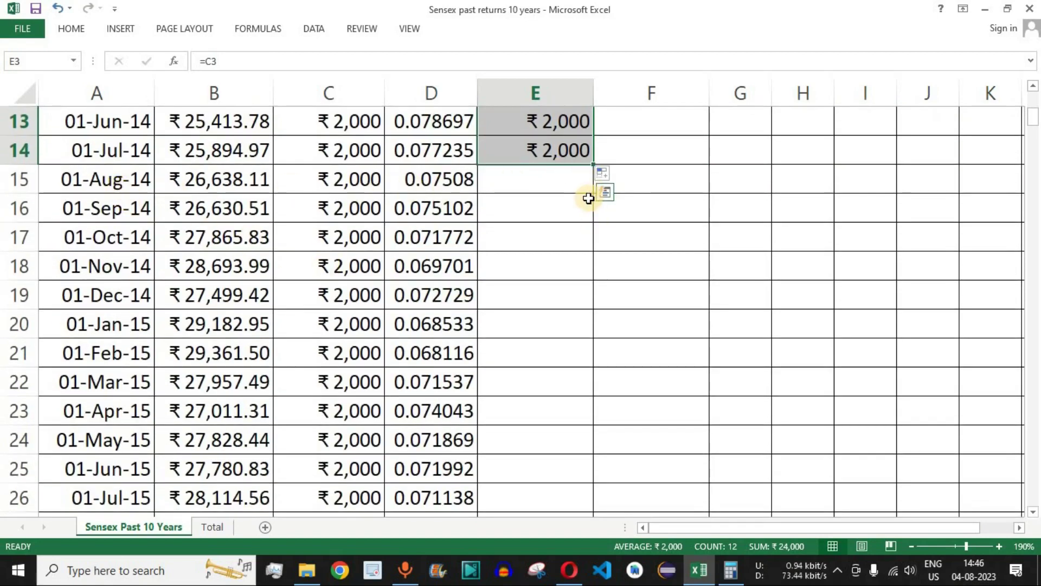
{"action": "left_click", "coordinate": [581, 184]}
{"action": "type", "text": "="}
{"action": "key", "text": "Up"}
{"action": "key", "text": "F4"}
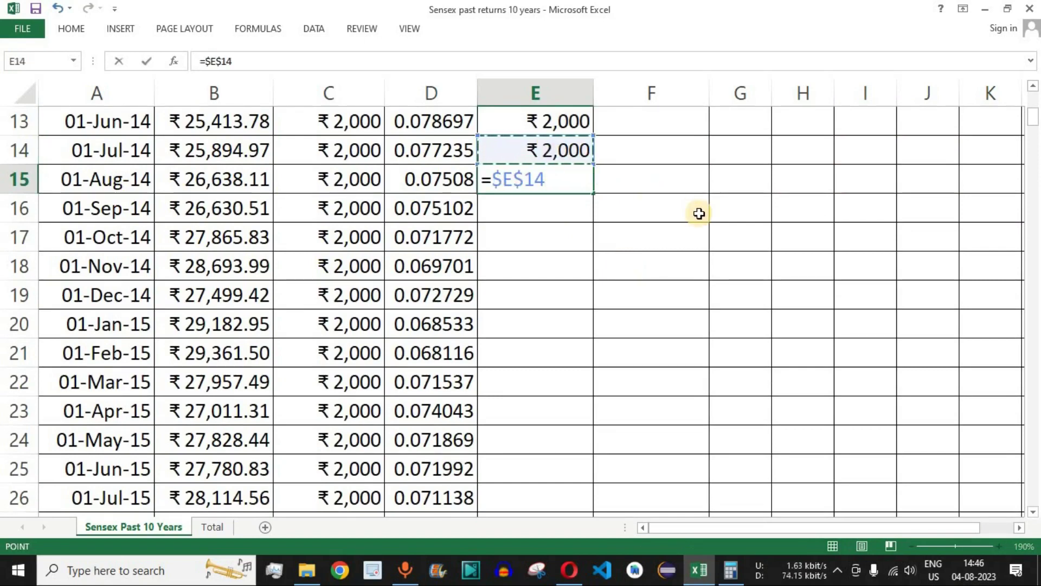
{"action": "type", "text": "+500"}
{"action": "key", "text": "Return"}
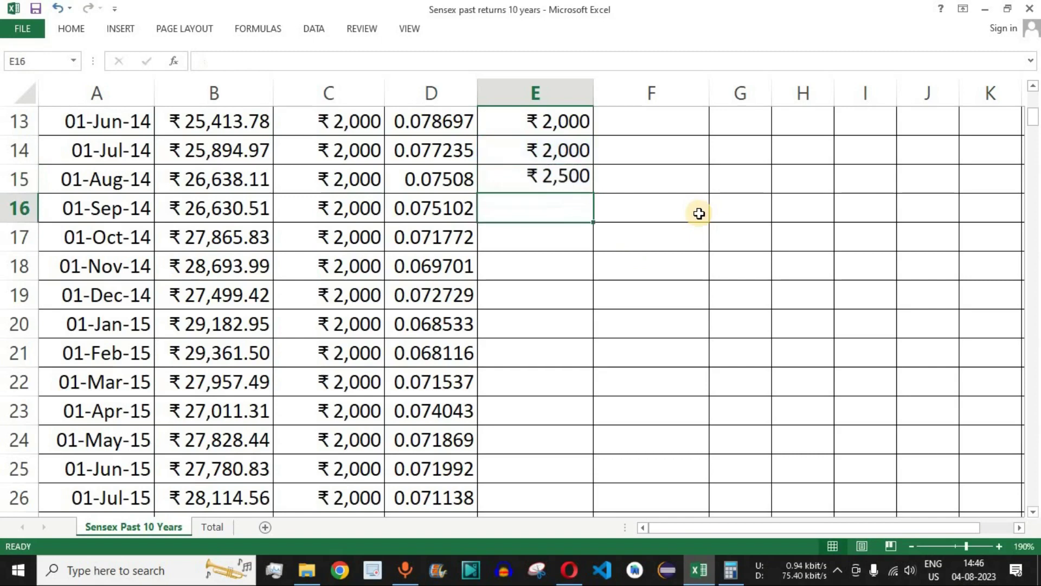
{"action": "left_click", "coordinate": [564, 176]}
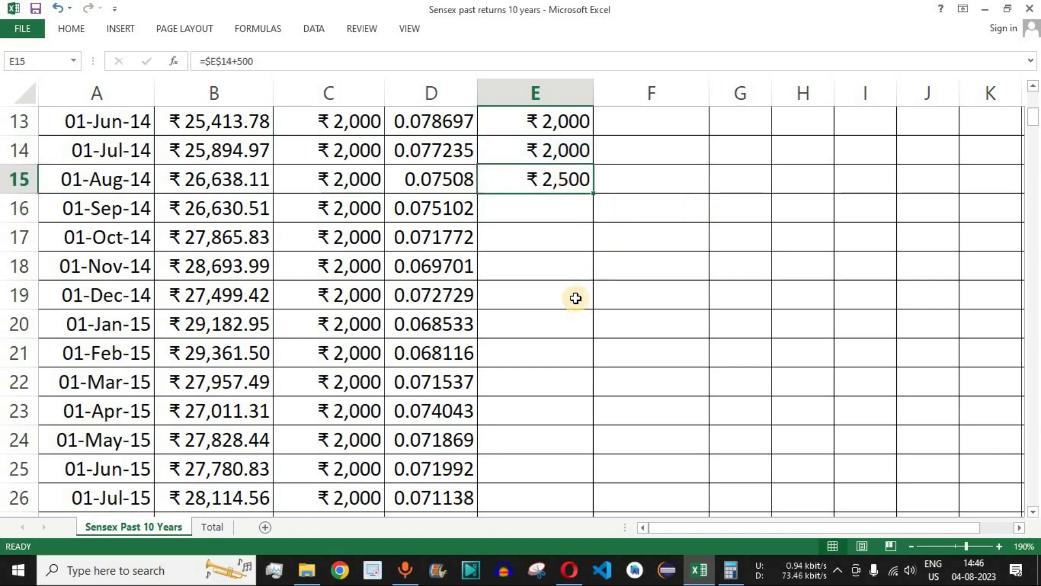
{"action": "left_click_drag", "start_coordinate": [594, 192], "coordinate": [595, 496]}
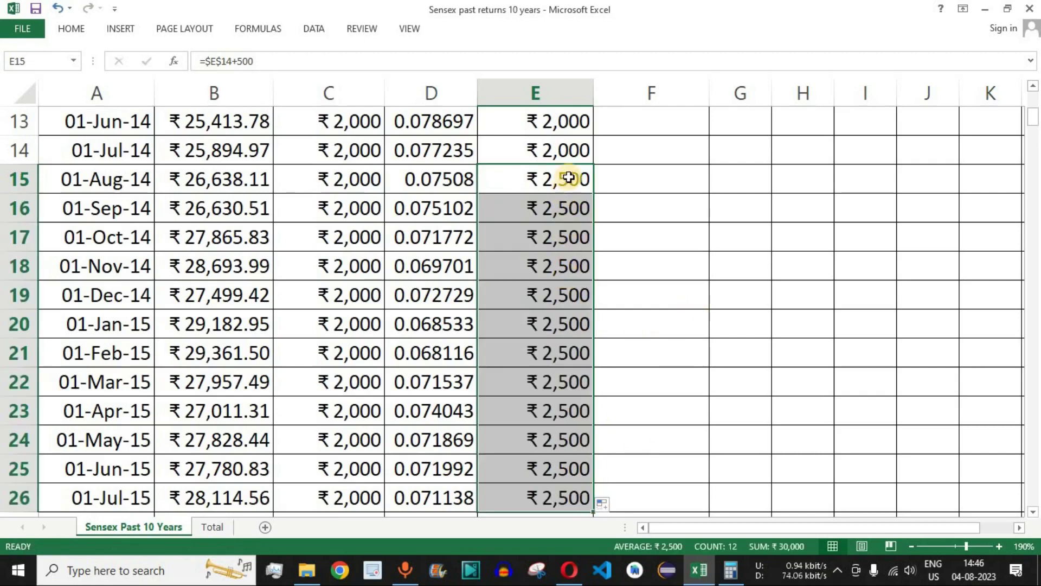
Review the first two years of amounts in the Step up SIP column and return to its header in E2
{"action": "scroll", "coordinate": [685, 193], "scroll_direction": "up", "scroll_amount": 3}
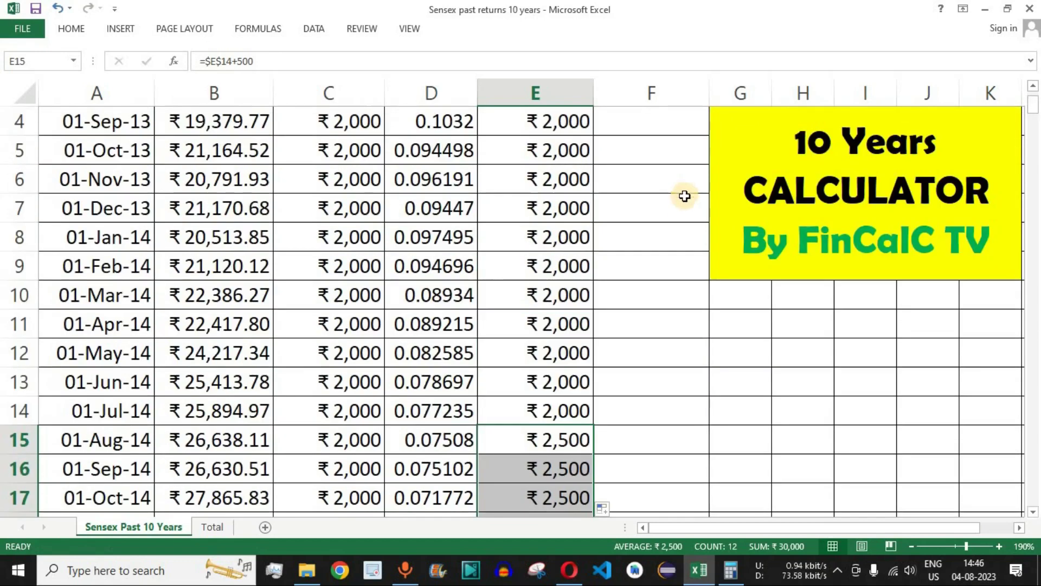
{"action": "left_click_drag", "start_coordinate": [581, 120], "coordinate": [561, 441]}
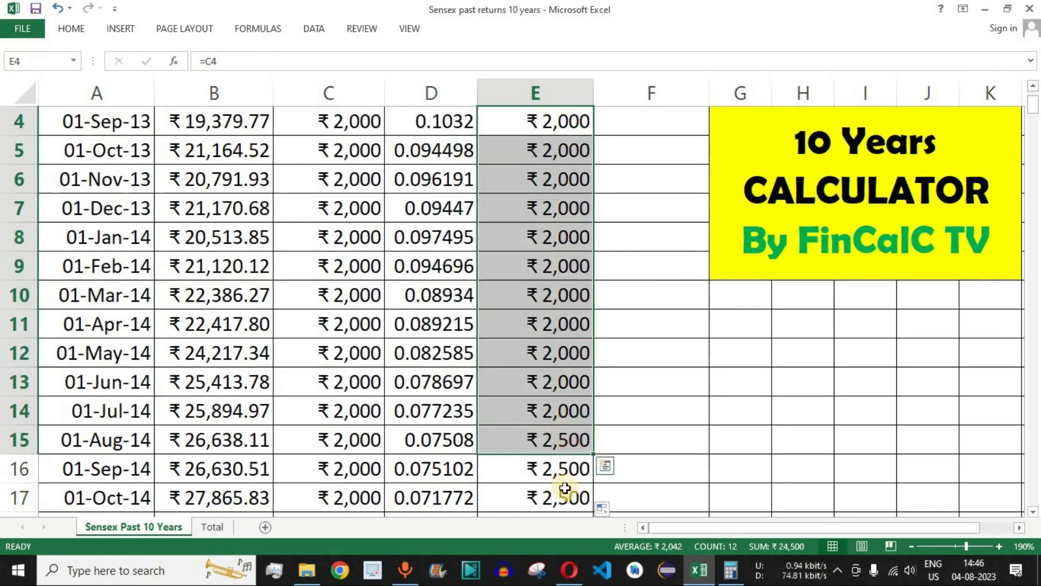
{"action": "scroll", "coordinate": [558, 226], "scroll_direction": "down", "scroll_amount": 4}
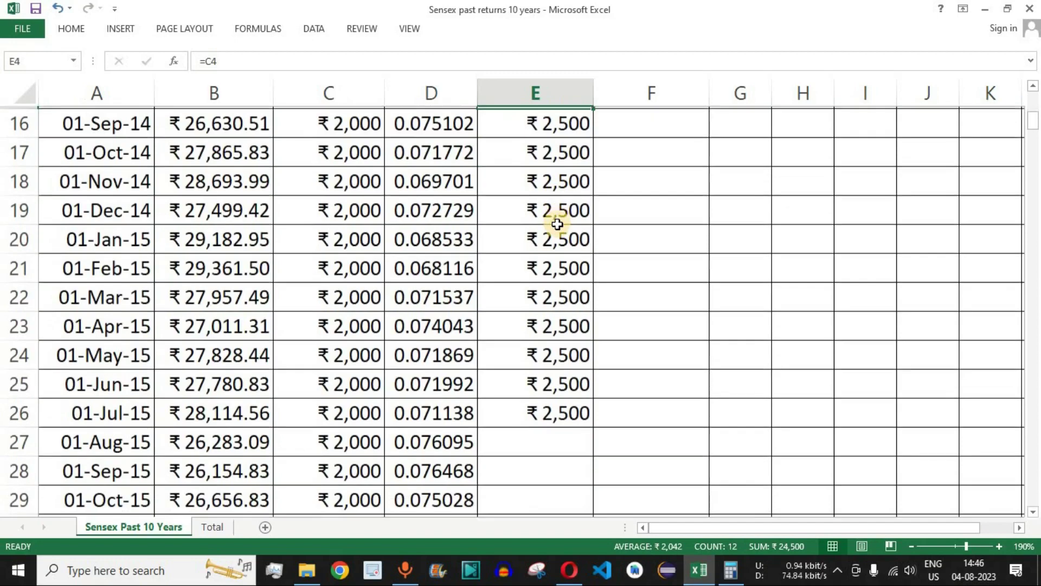
{"action": "scroll", "coordinate": [557, 224], "scroll_direction": "up", "scroll_amount": 1}
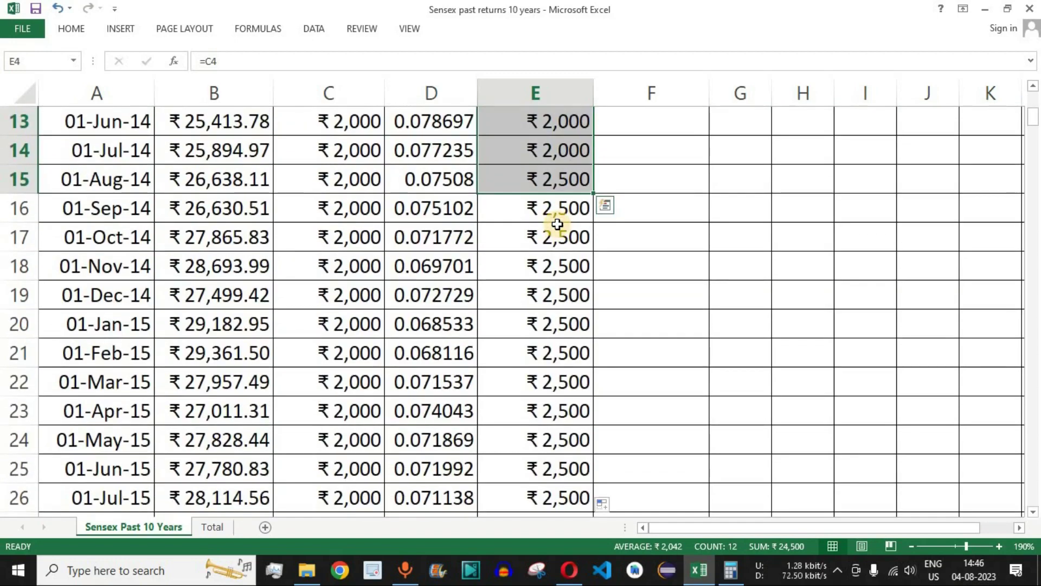
{"action": "scroll", "coordinate": [557, 224], "scroll_direction": "up", "scroll_amount": 4}
{"action": "left_click", "coordinate": [551, 147]}
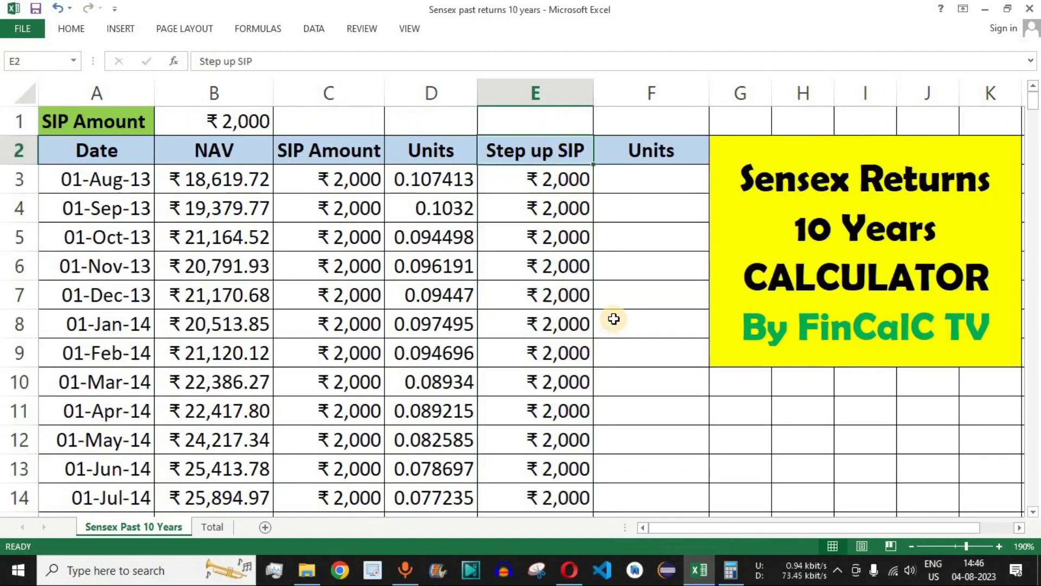
Set the third year's Step up SIP amounts by entering =$E$26+500 in E27 and filling it through E38
{"action": "scroll", "coordinate": [603, 265], "scroll_direction": "down", "scroll_amount": 1}
{"action": "scroll", "coordinate": [575, 272], "scroll_direction": "down", "scroll_amount": 4}
{"action": "scroll", "coordinate": [611, 309], "scroll_direction": "down", "scroll_amount": 3}
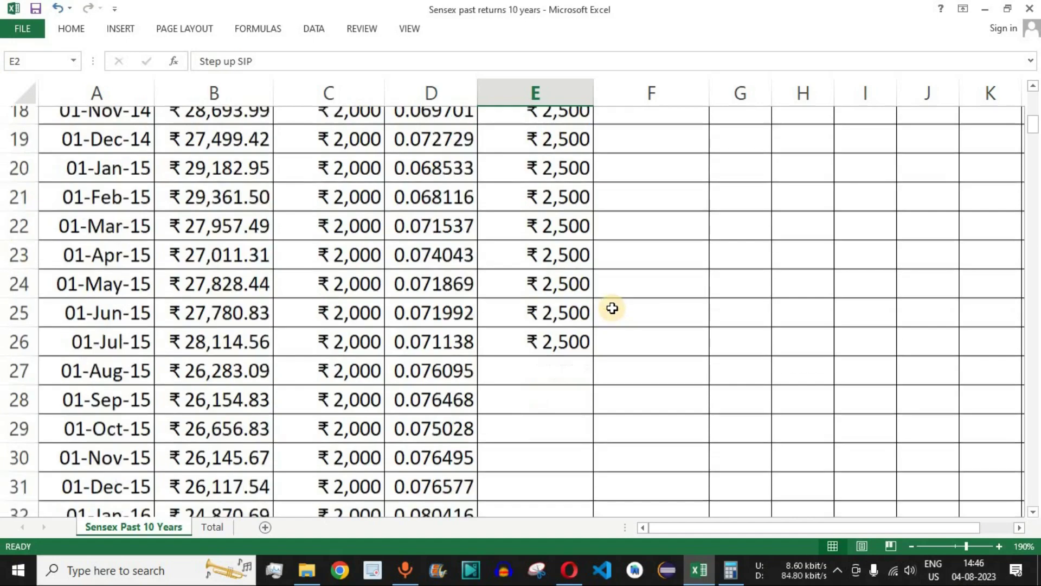
{"action": "scroll", "coordinate": [612, 308], "scroll_direction": "down", "scroll_amount": 1}
{"action": "left_click", "coordinate": [570, 187]}
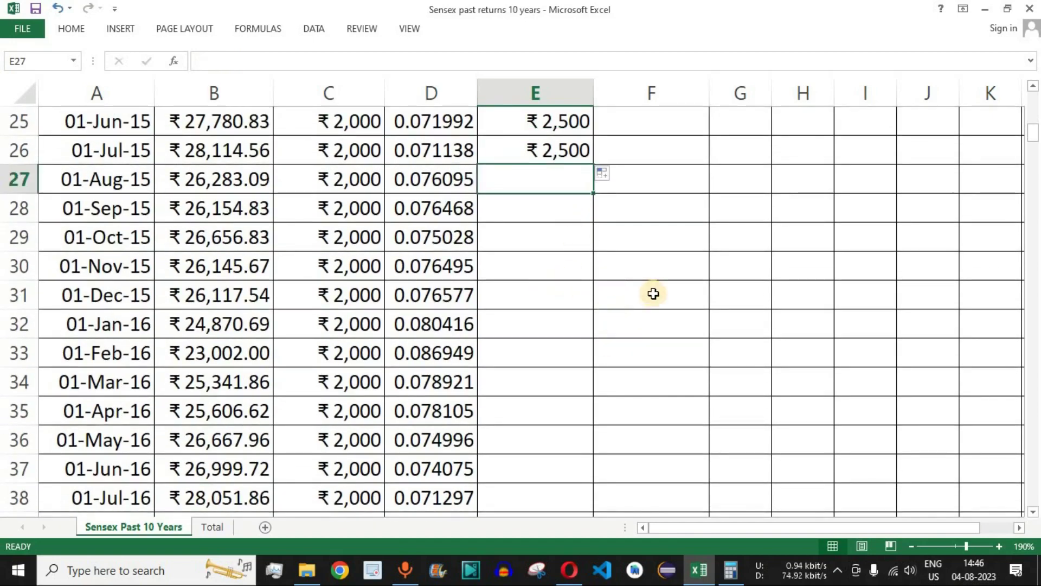
{"action": "type", "text": "="}
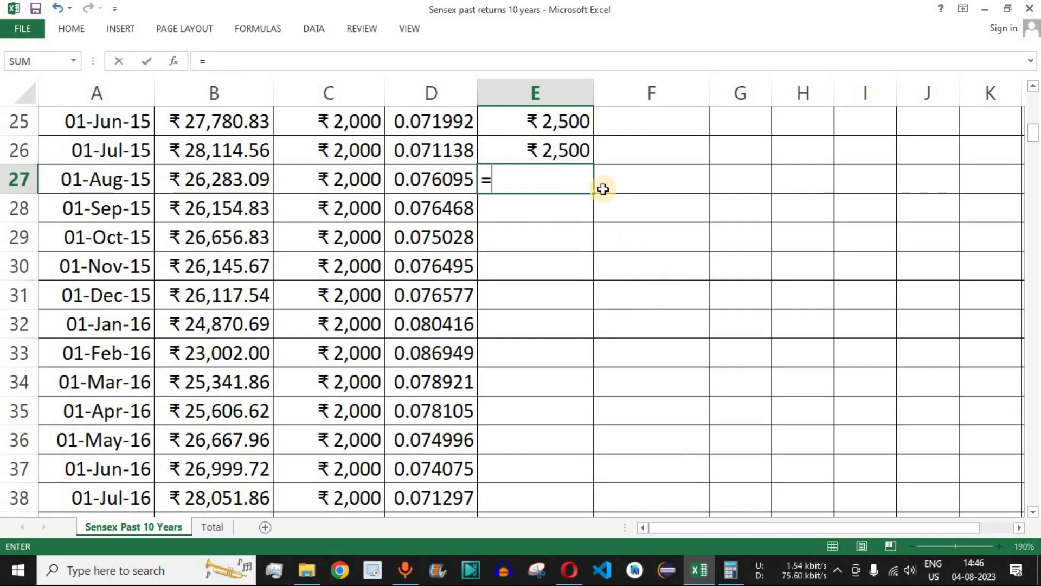
{"action": "key", "text": "Up"}
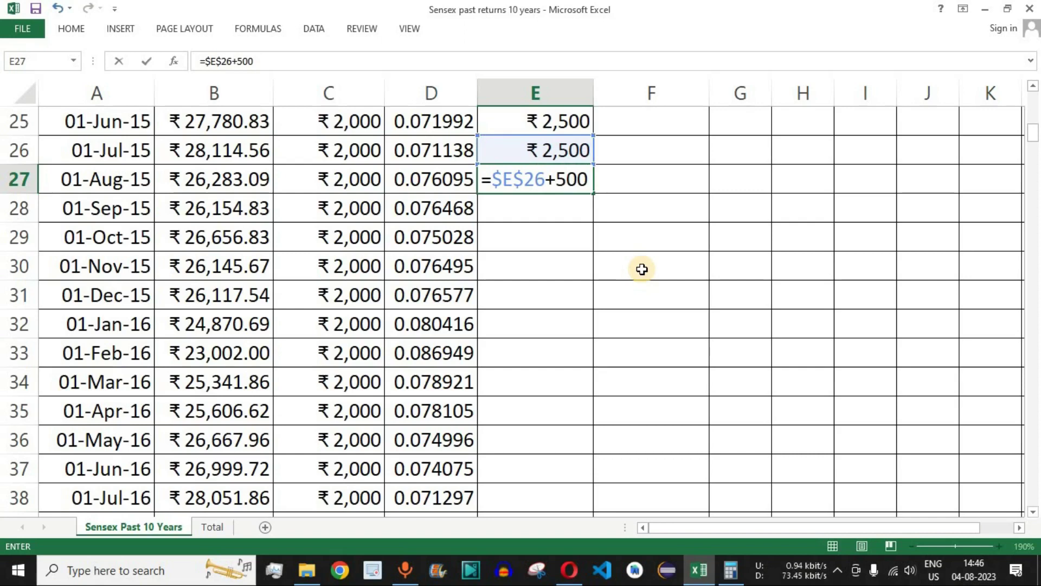
{"action": "key", "text": "Return"}
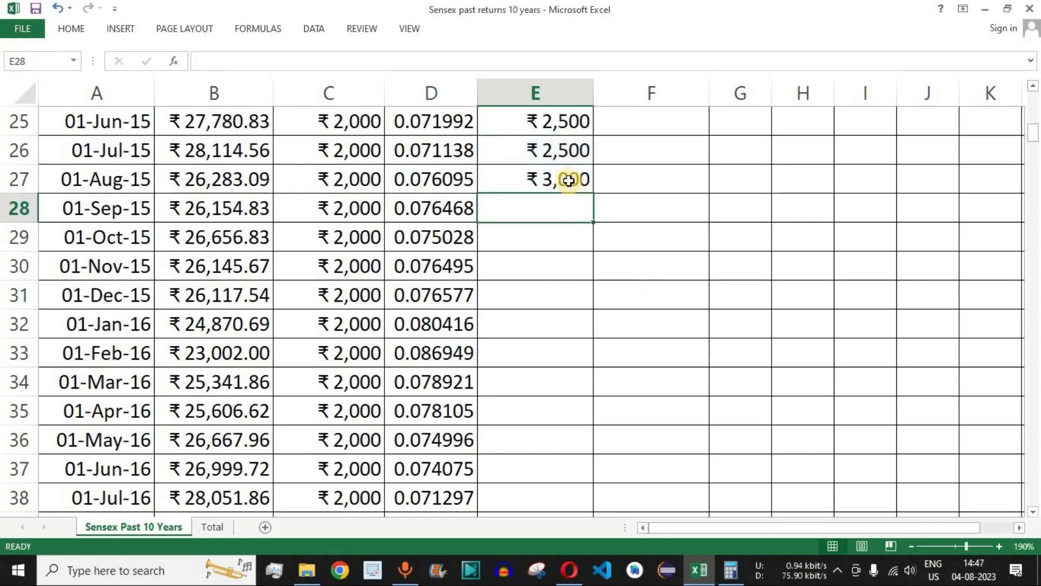
{"action": "left_click", "coordinate": [568, 178]}
{"action": "left_click_drag", "start_coordinate": [595, 194], "coordinate": [583, 498]}
Review the Step up SIP amounts from row 38 down to row 122, then check the Units formula in D3 and the second year's amounts
{"action": "left_click_drag", "start_coordinate": [109, 499], "coordinate": [551, 495]}
{"action": "scroll", "coordinate": [553, 295], "scroll_direction": "down", "scroll_amount": 1}
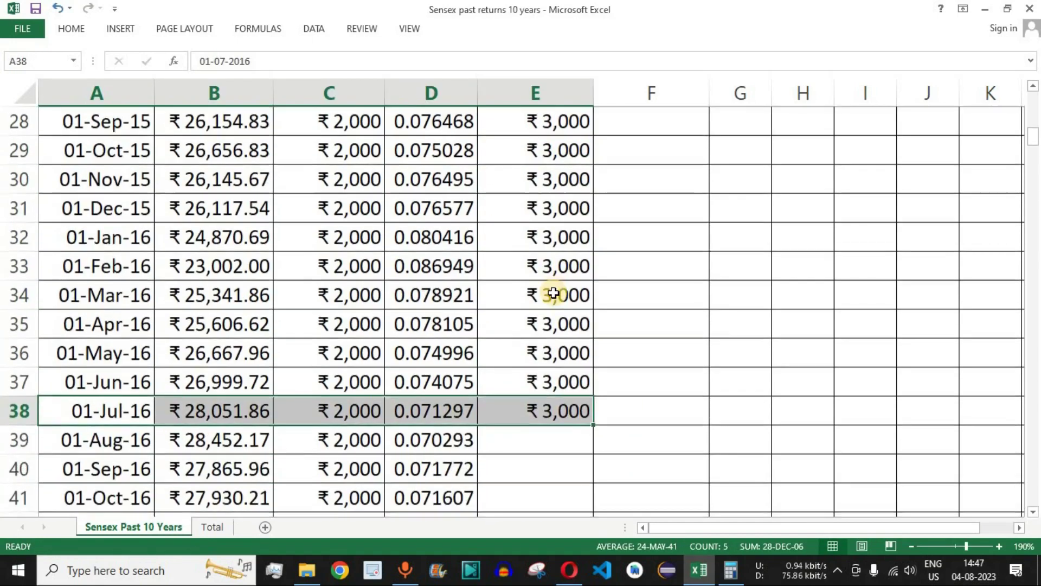
{"action": "scroll", "coordinate": [553, 295], "scroll_direction": "down", "scroll_amount": 2}
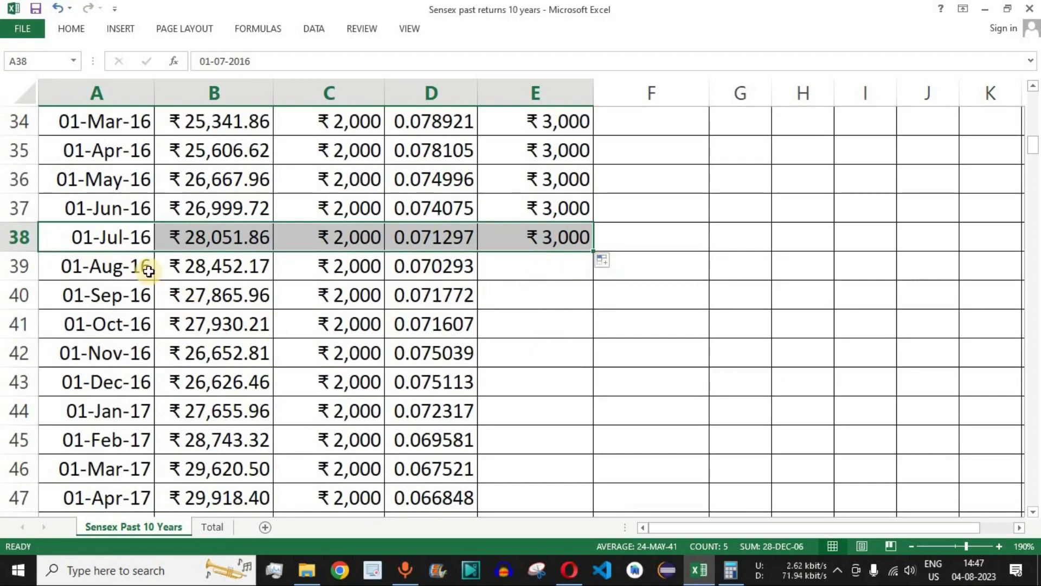
{"action": "left_click_drag", "start_coordinate": [571, 234], "coordinate": [553, 267]}
{"action": "left_click_drag", "start_coordinate": [555, 348], "coordinate": [546, 498]}
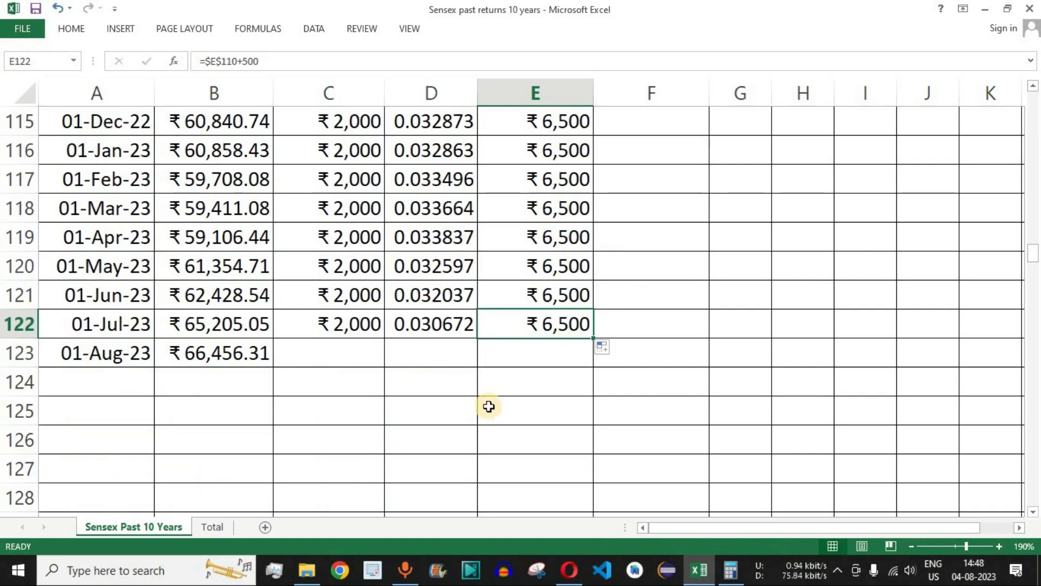
{"action": "left_click", "coordinate": [24, 323]}
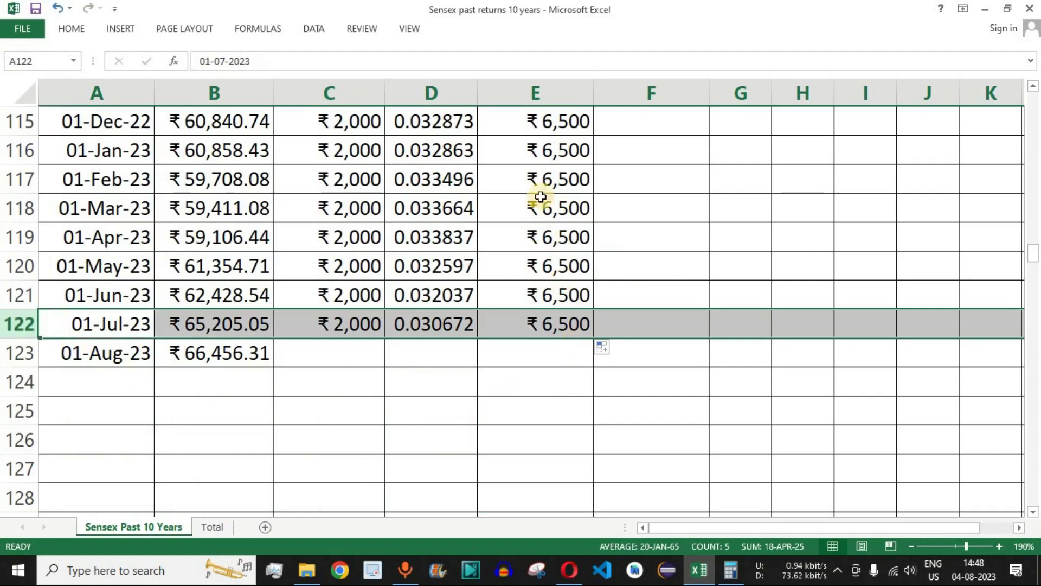
{"action": "left_click", "coordinate": [570, 329]}
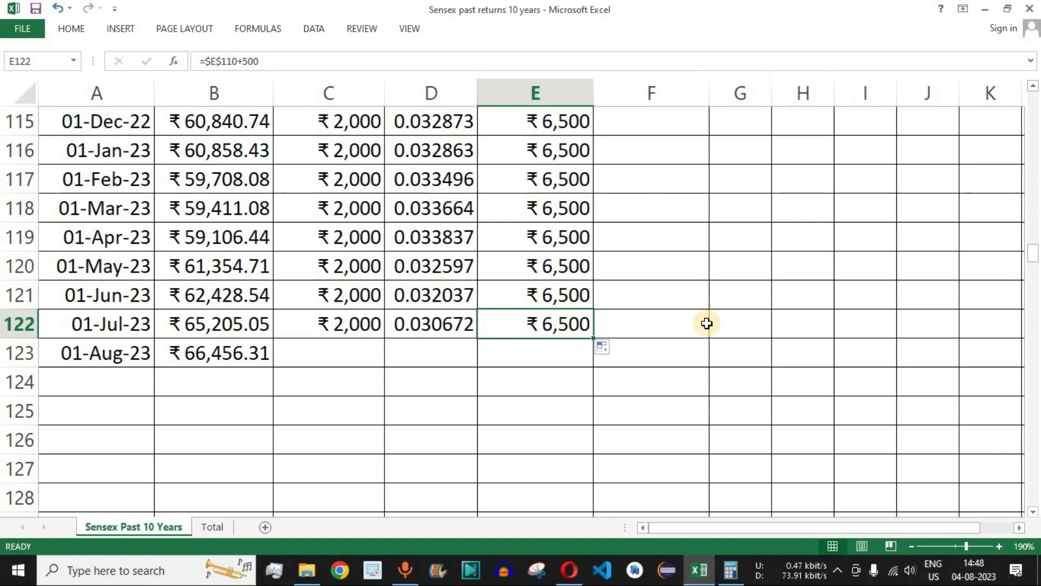
{"action": "key", "text": "ctrl+Up"}
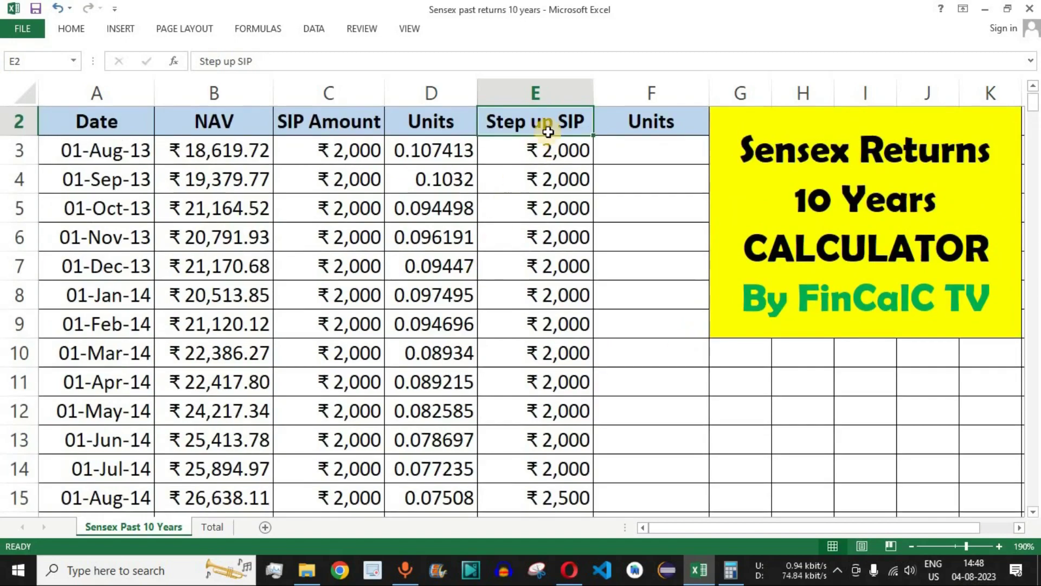
{"action": "left_click", "coordinate": [672, 157]}
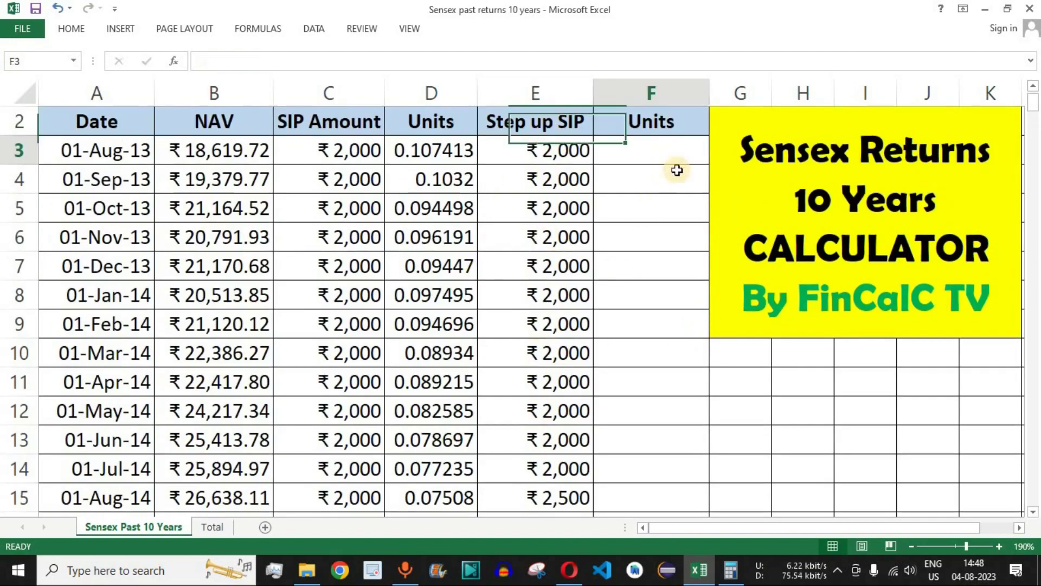
{"action": "left_click", "coordinate": [438, 148]}
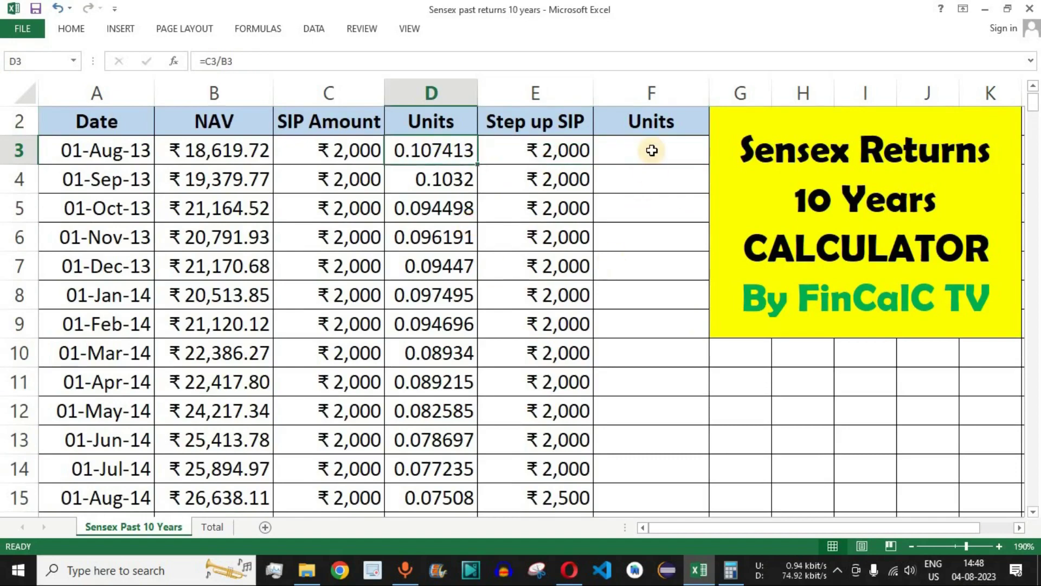
{"action": "scroll", "coordinate": [656, 293], "scroll_direction": "down", "scroll_amount": 3}
{"action": "left_click_drag", "start_coordinate": [564, 297], "coordinate": [569, 468]}
{"action": "scroll", "coordinate": [669, 278], "scroll_direction": "up", "scroll_amount": 3}
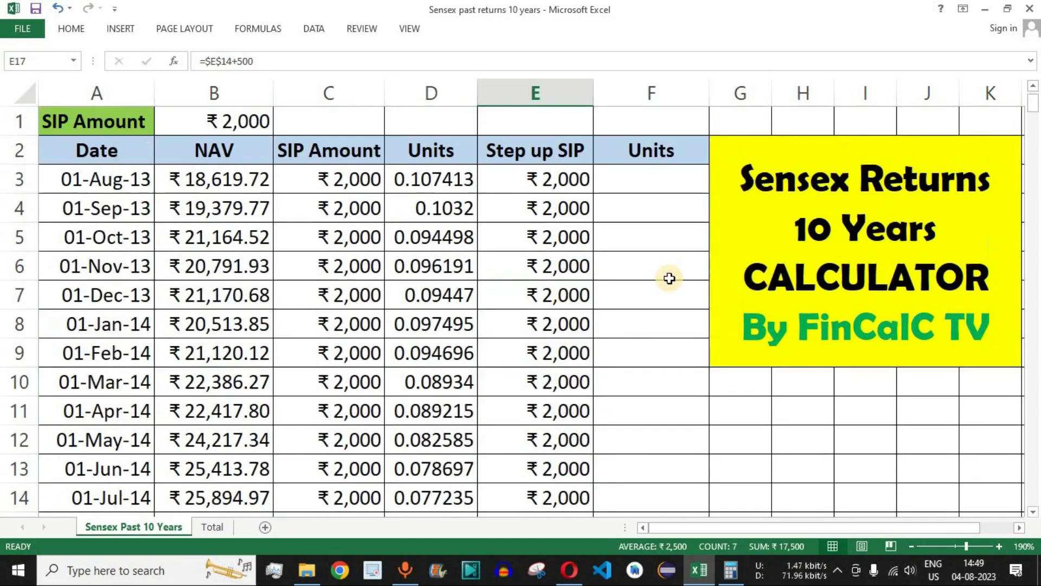
Calculate the step-up Units by entering =E3/B3 in F3 and filling it down the column through F122
{"action": "left_click", "coordinate": [658, 184]}
{"action": "type", "text": "="}
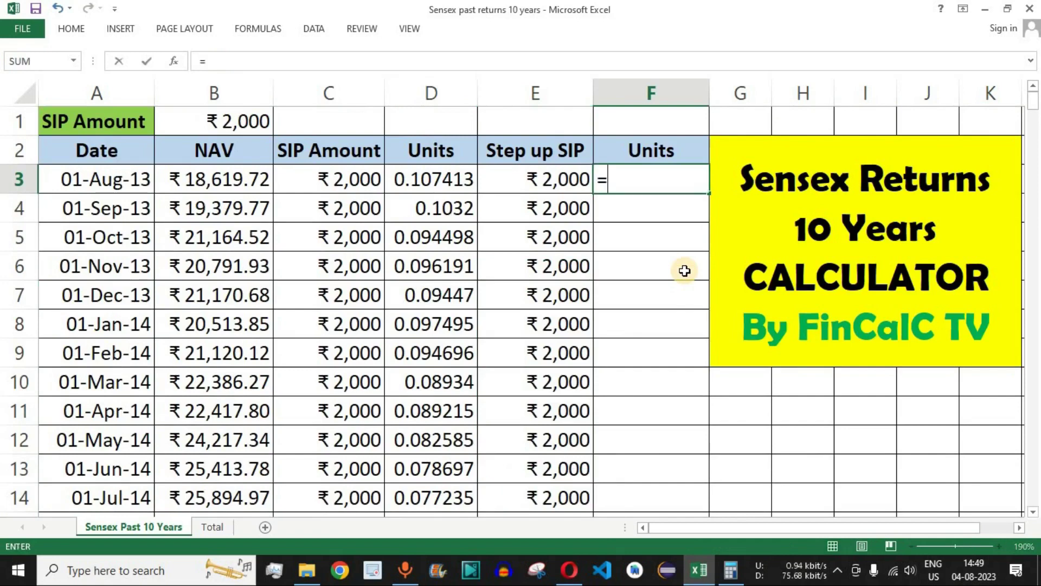
{"action": "left_click", "coordinate": [552, 179]}
{"action": "type", "text": "/"}
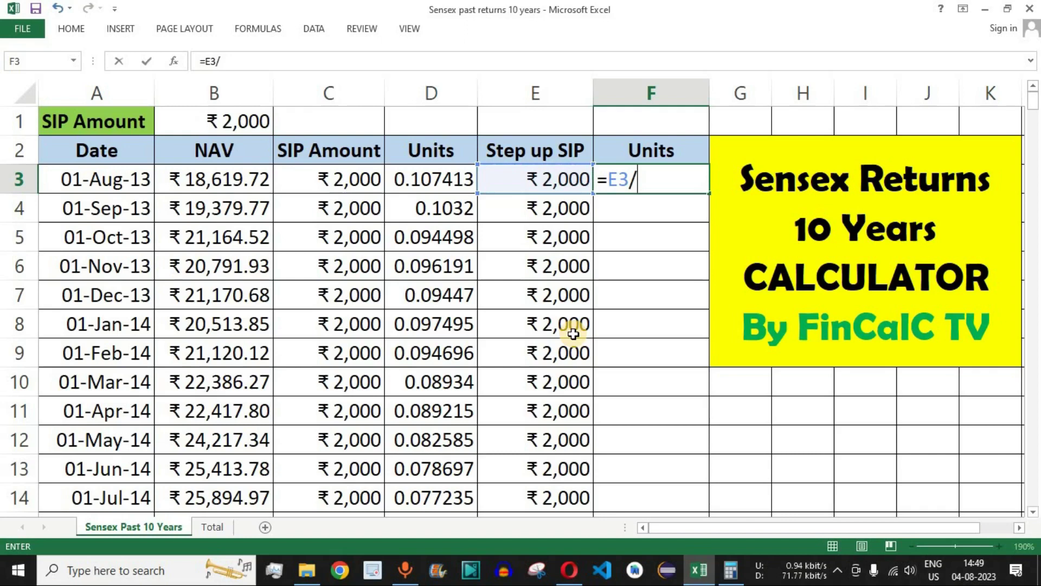
{"action": "left_click", "coordinate": [226, 181]}
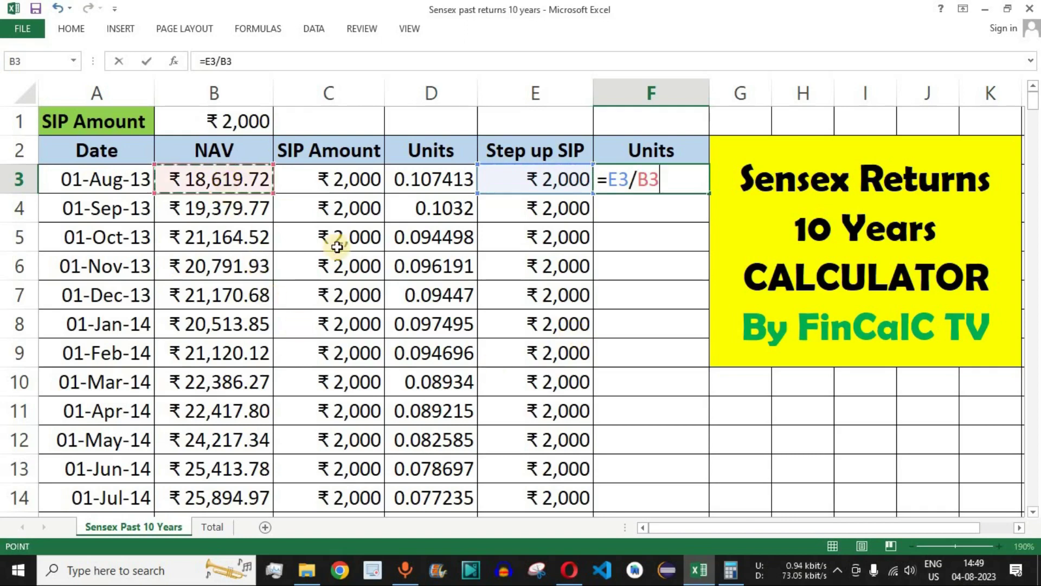
{"action": "key", "text": "Return"}
{"action": "left_click", "coordinate": [658, 180]}
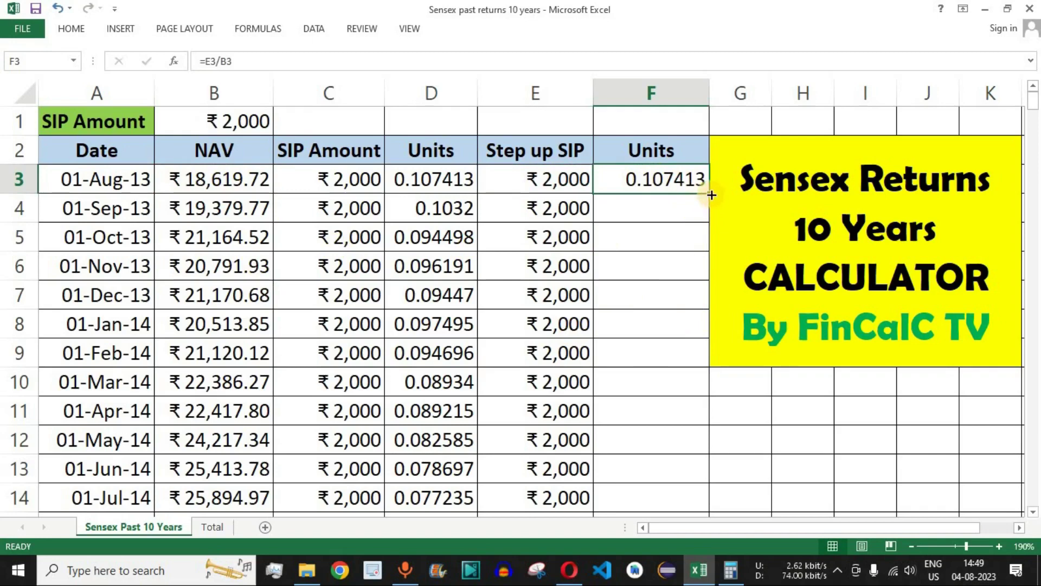
{"action": "double_click", "coordinate": [712, 195]}
Examine the step-up Units beside the Step up SIP amounts down to row 122 and return to the header in E2
{"action": "scroll", "coordinate": [624, 278], "scroll_direction": "down", "scroll_amount": 9}
{"action": "scroll", "coordinate": [624, 277], "scroll_direction": "down", "scroll_amount": 20}
{"action": "key", "text": "ctrl+Down"}
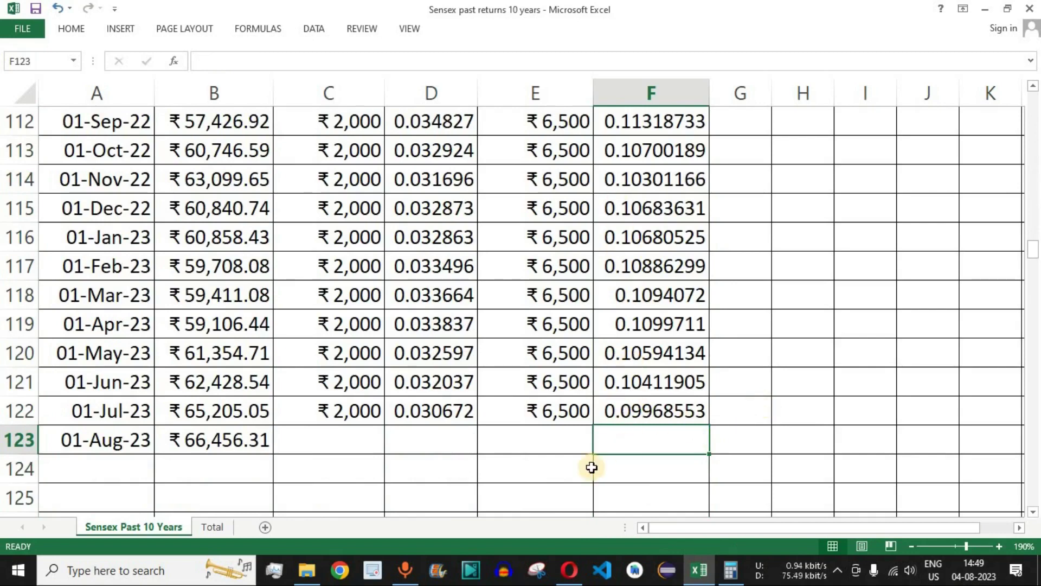
{"action": "left_click", "coordinate": [22, 411]}
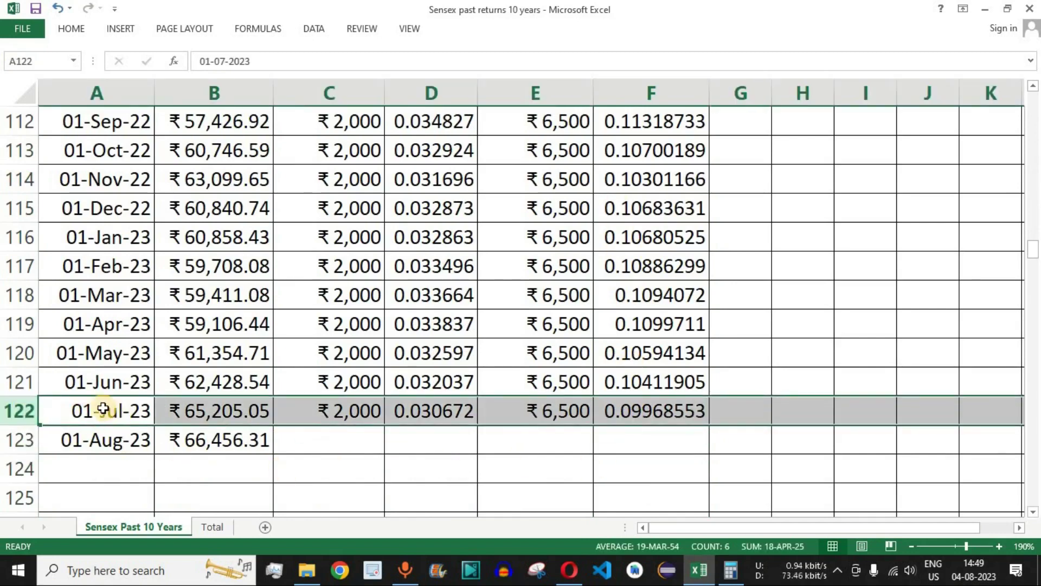
{"action": "left_click_drag", "start_coordinate": [575, 410], "coordinate": [644, 178]}
{"action": "scroll", "coordinate": [602, 293], "scroll_direction": "up", "scroll_amount": 3}
{"action": "left_click_drag", "start_coordinate": [572, 270], "coordinate": [678, 269]}
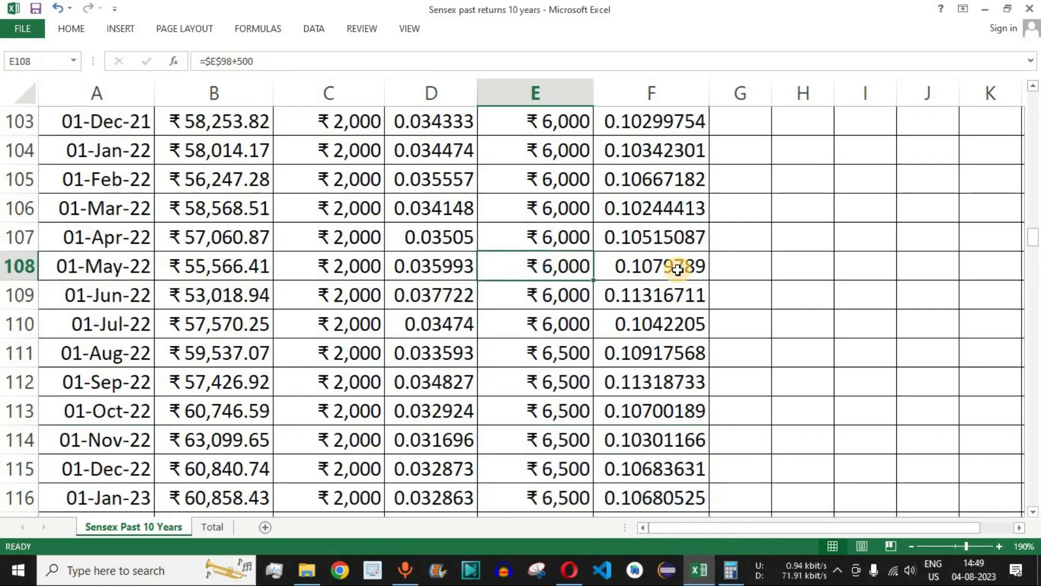
{"action": "key", "text": "ctrl+Up"}
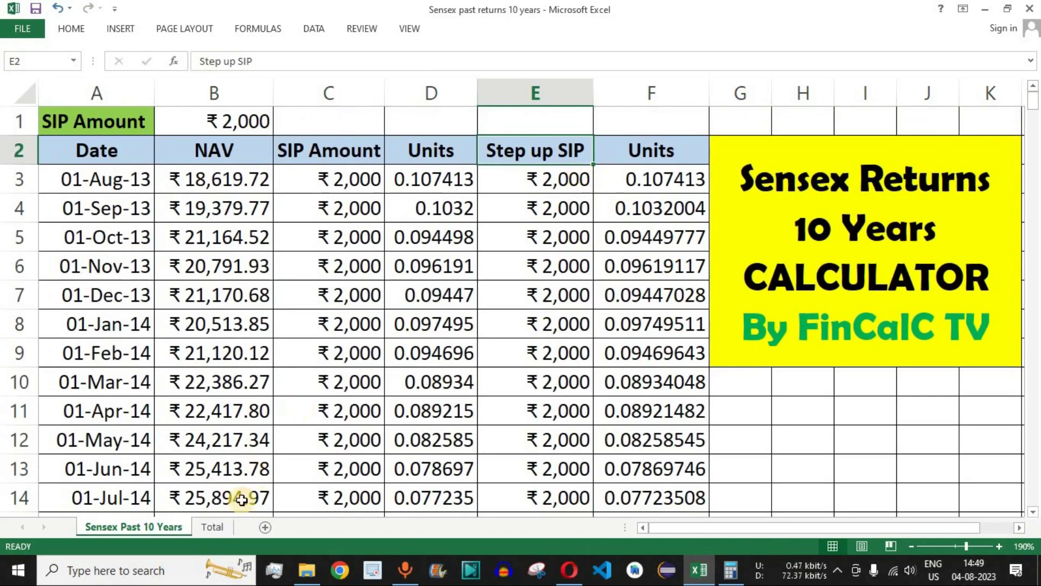
On the Total sheet, calculate the Step up SIP Total Deposits in C2 with =SUM('Sensex Past 10 Years'!E3:E122)
{"action": "left_click", "coordinate": [219, 527]}
{"action": "left_click", "coordinate": [590, 213]}
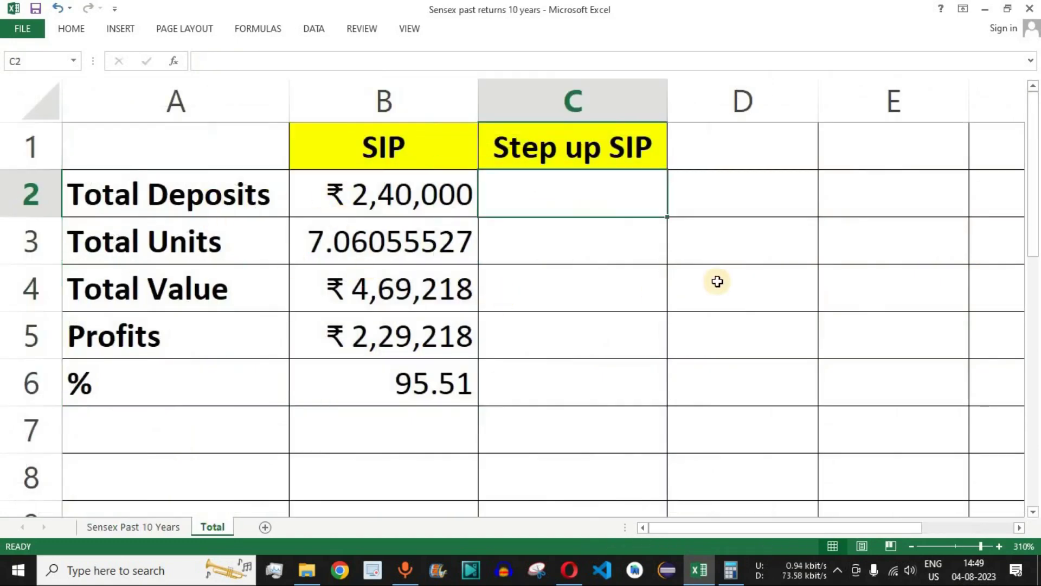
{"action": "type", "text": "=sum"}
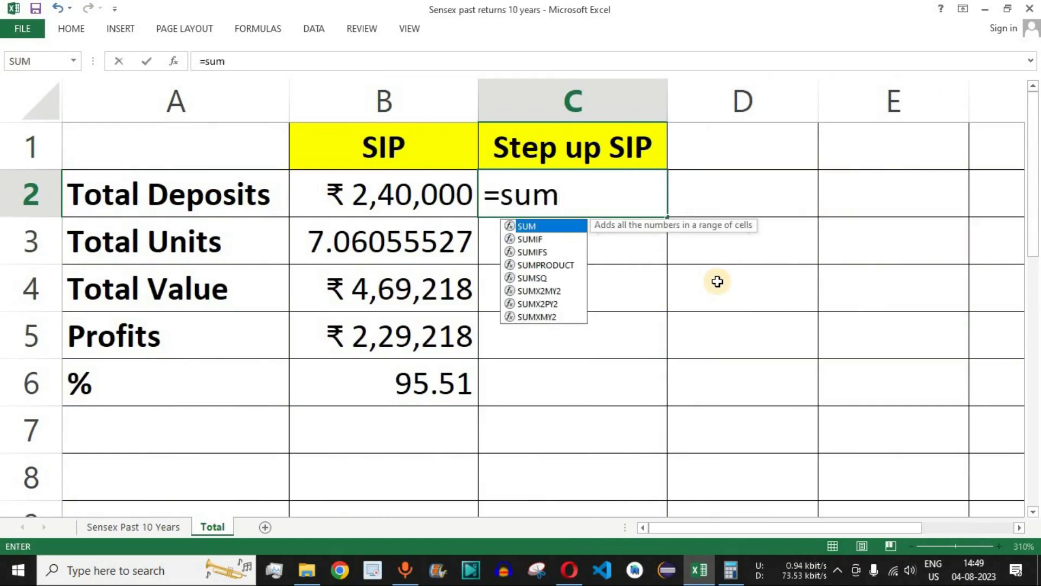
{"action": "key", "text": "Tab"}
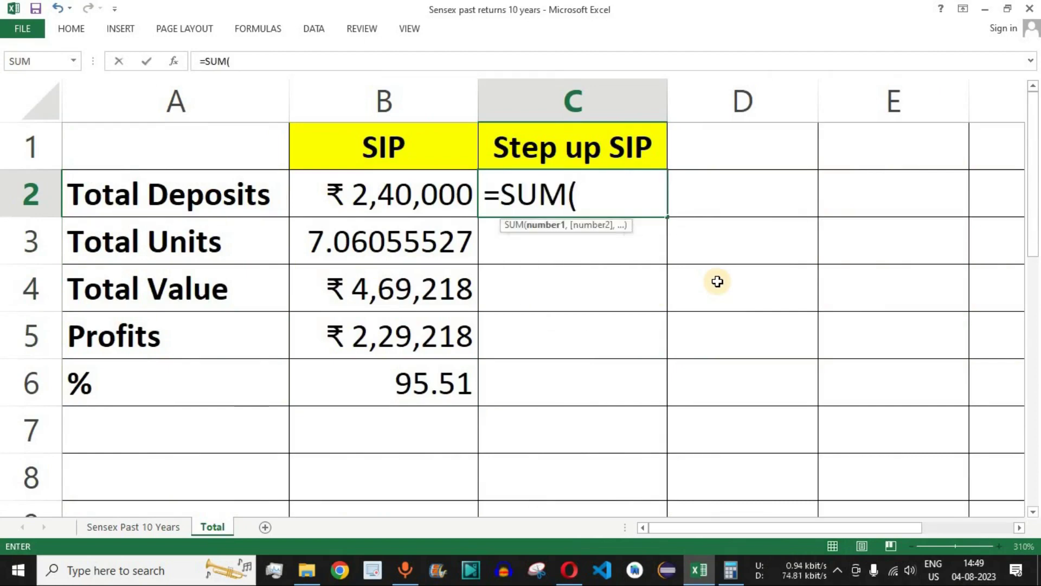
{"action": "left_click", "coordinate": [169, 527]}
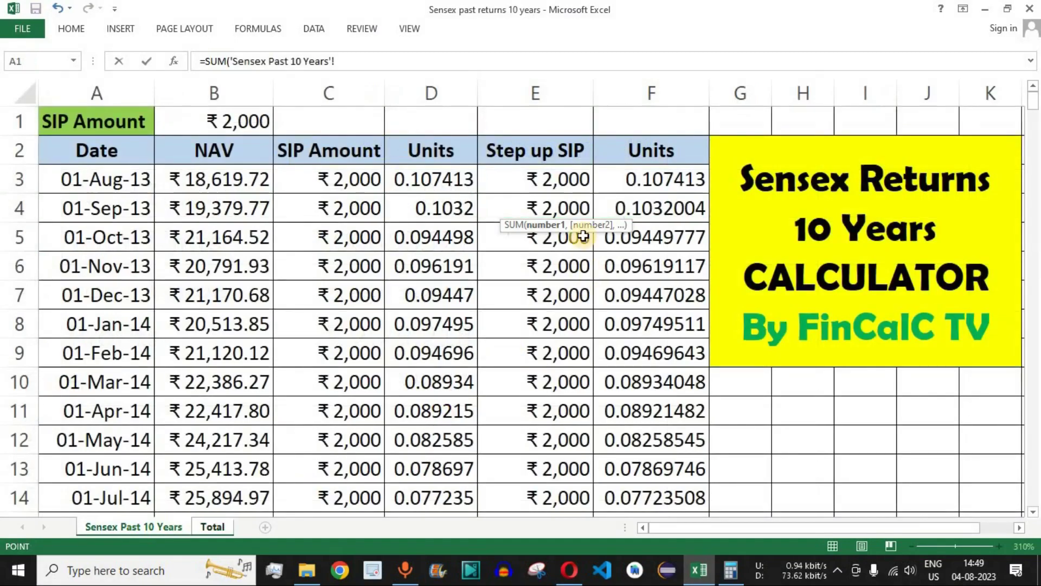
{"action": "left_click", "coordinate": [570, 181]}
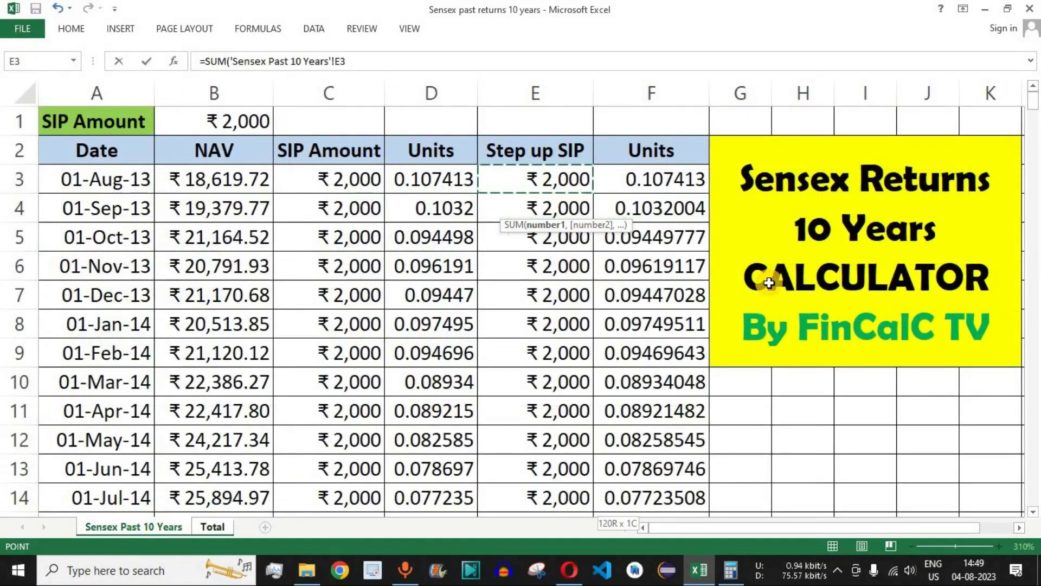
{"action": "key", "text": "ctrl+shift+Down"}
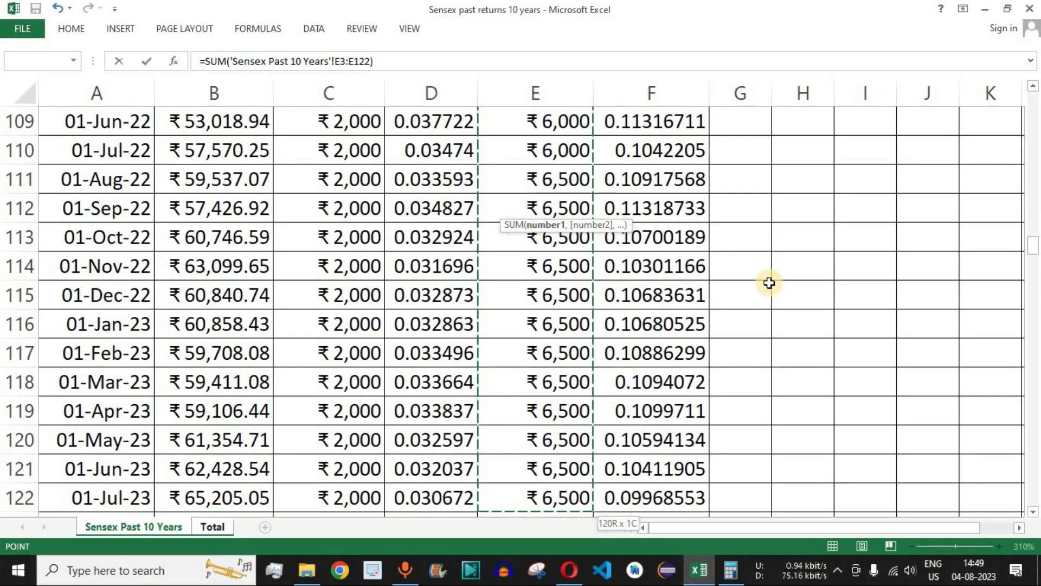
{"action": "key", "text": "Return"}
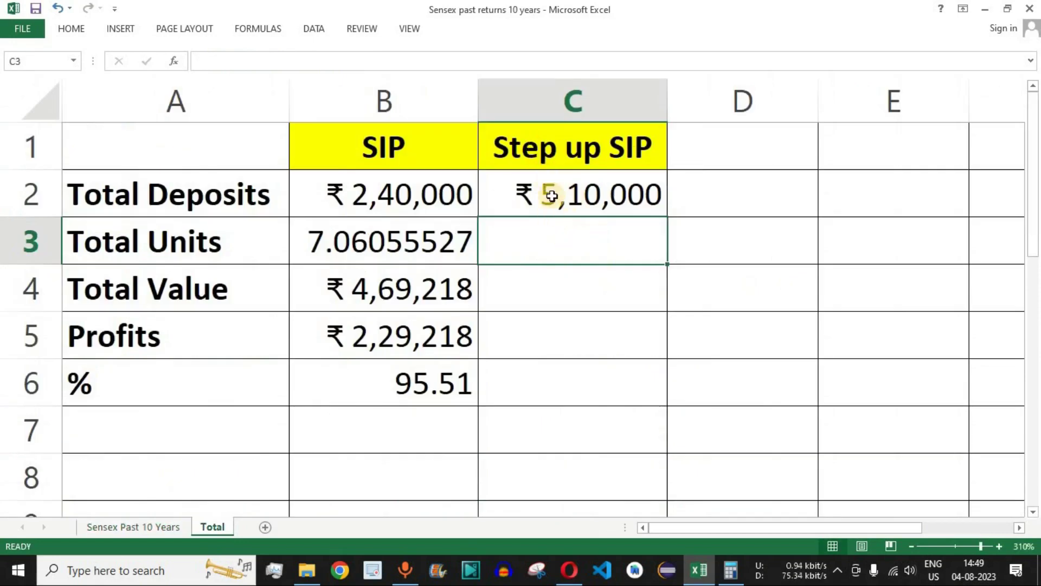
{"action": "left_click", "coordinate": [590, 201]}
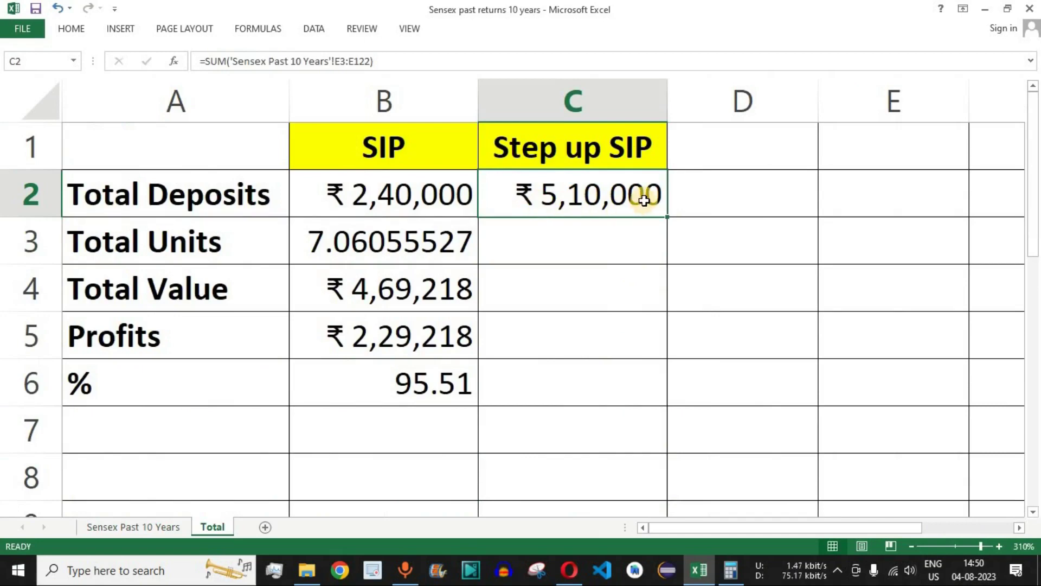
Calculate the Step up SIP Total Units in C3 with =SUM('Sensex Past 10 Years'!F3:F122)
{"action": "left_click", "coordinate": [605, 244]}
{"action": "type", "text": "=sum("}
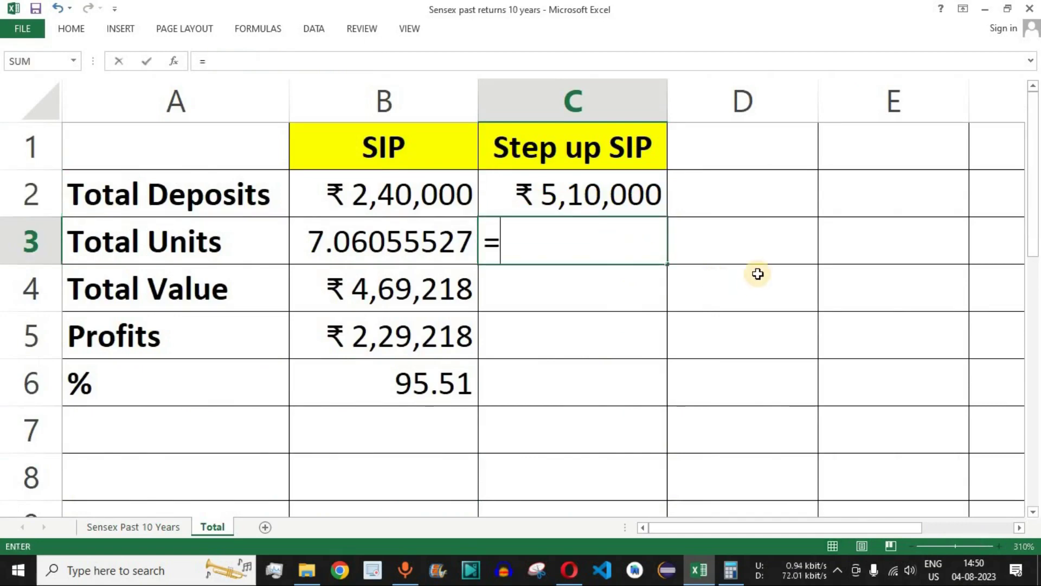
{"action": "left_click", "coordinate": [125, 524]}
{"action": "scroll", "coordinate": [657, 353], "scroll_direction": "up", "scroll_amount": 20}
{"action": "scroll", "coordinate": [658, 356], "scroll_direction": "up", "scroll_amount": 14}
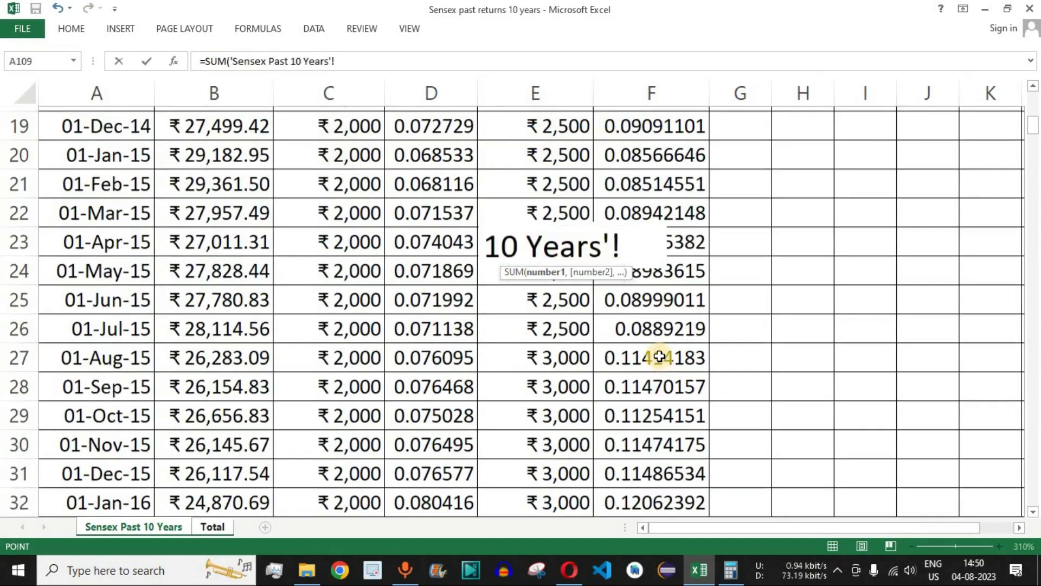
{"action": "left_click", "coordinate": [663, 179]}
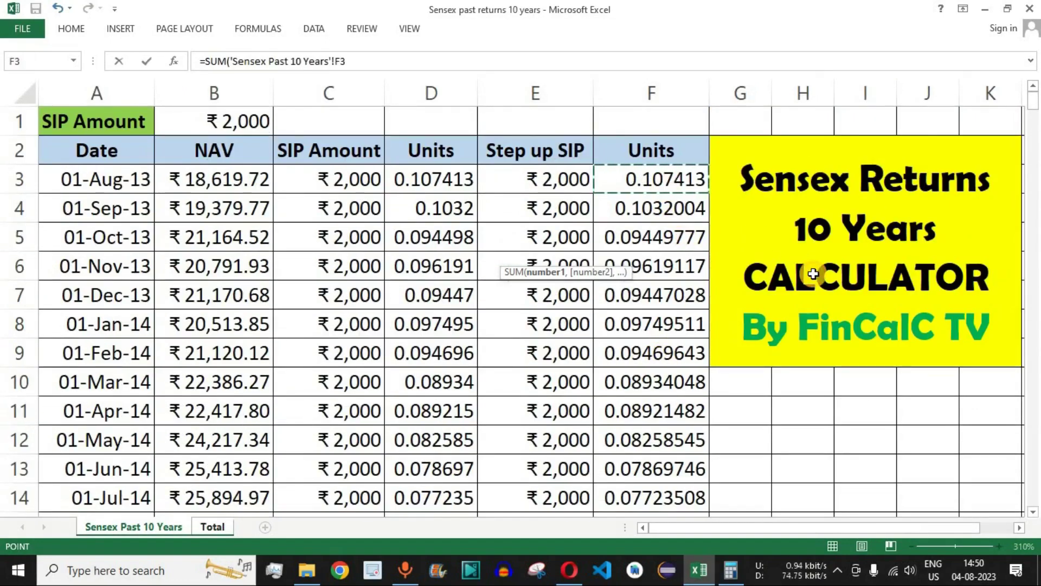
{"action": "key", "text": "ctrl+shift+Down"}
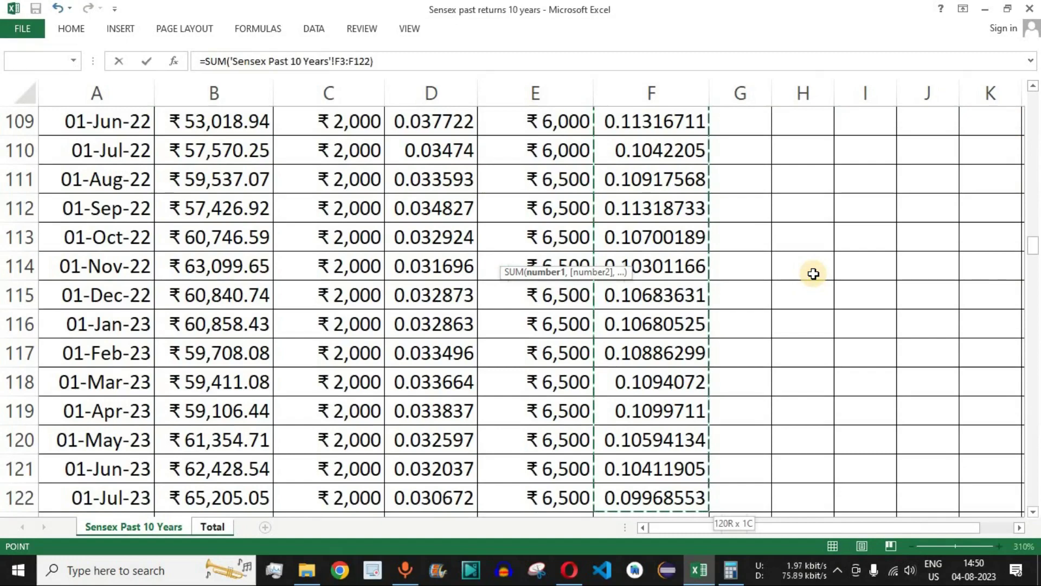
{"action": "key", "text": "Return"}
{"action": "left_click", "coordinate": [573, 239]}
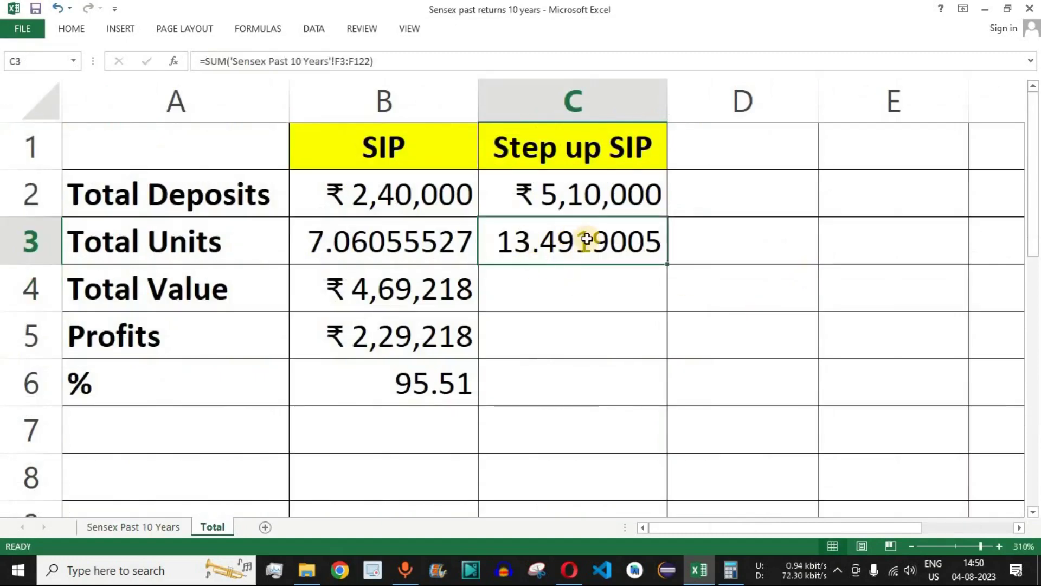
Calculate the Step up SIP Total Value in C4 with =C3*'Sensex Past 10 Years'!B123
{"action": "left_click", "coordinate": [565, 295]}
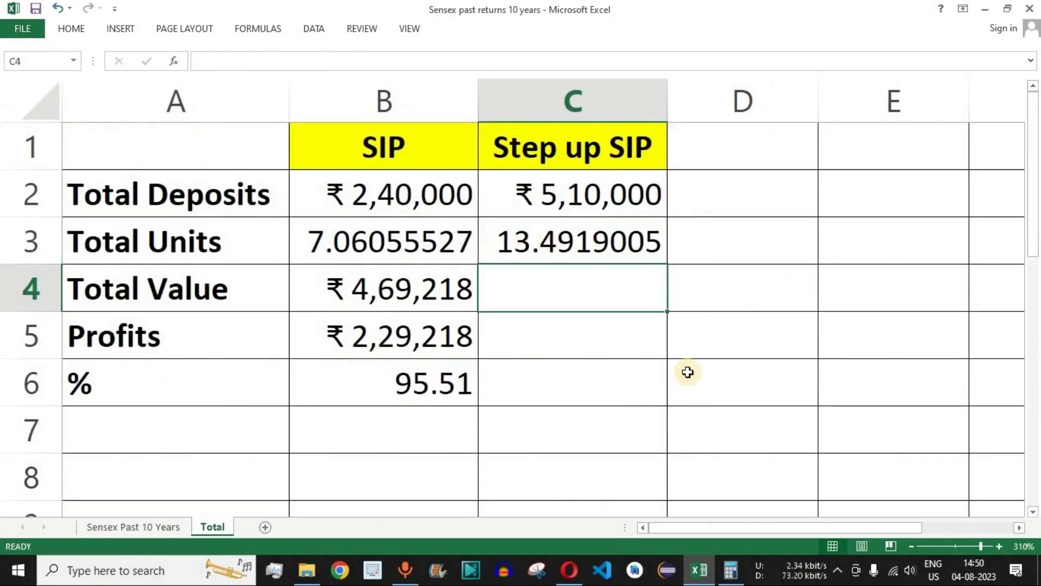
{"action": "type", "text": "="}
{"action": "left_click", "coordinate": [581, 241]}
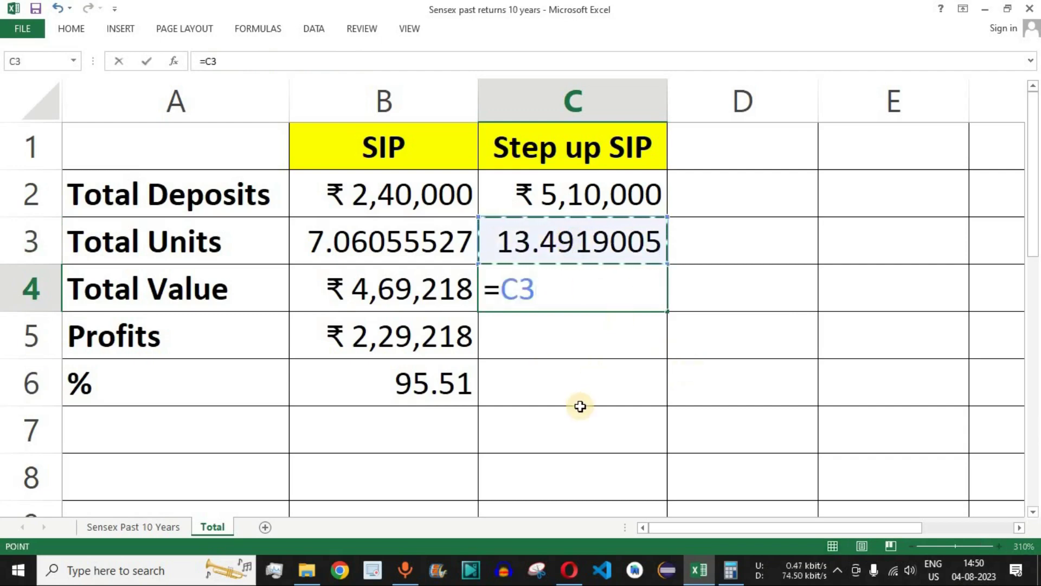
{"action": "type", "text": "*"}
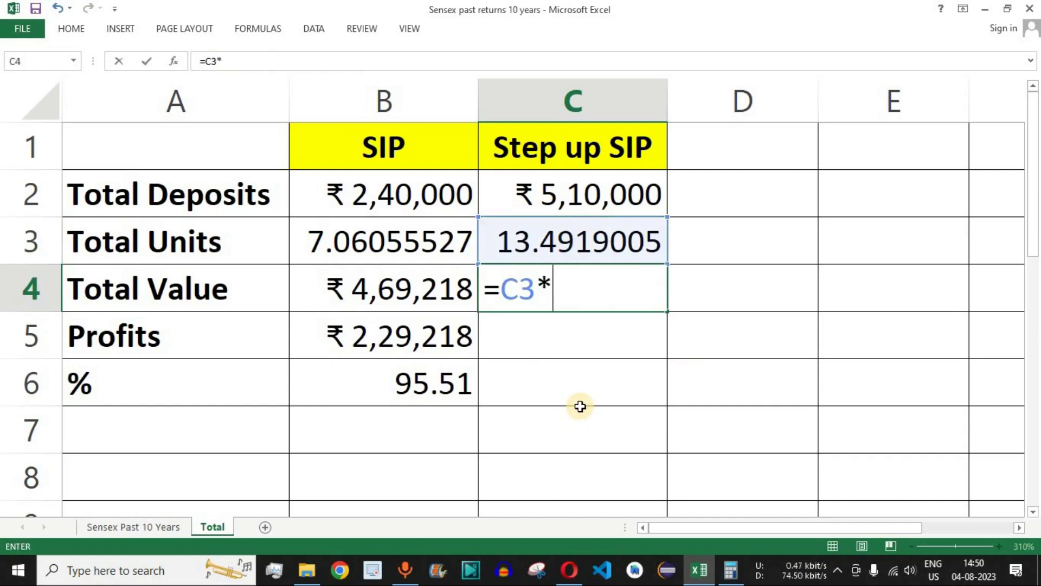
{"action": "left_click", "coordinate": [143, 526]}
{"action": "scroll", "coordinate": [404, 390], "scroll_direction": "down", "scroll_amount": 7}
{"action": "scroll", "coordinate": [406, 388], "scroll_direction": "up", "scroll_amount": 5}
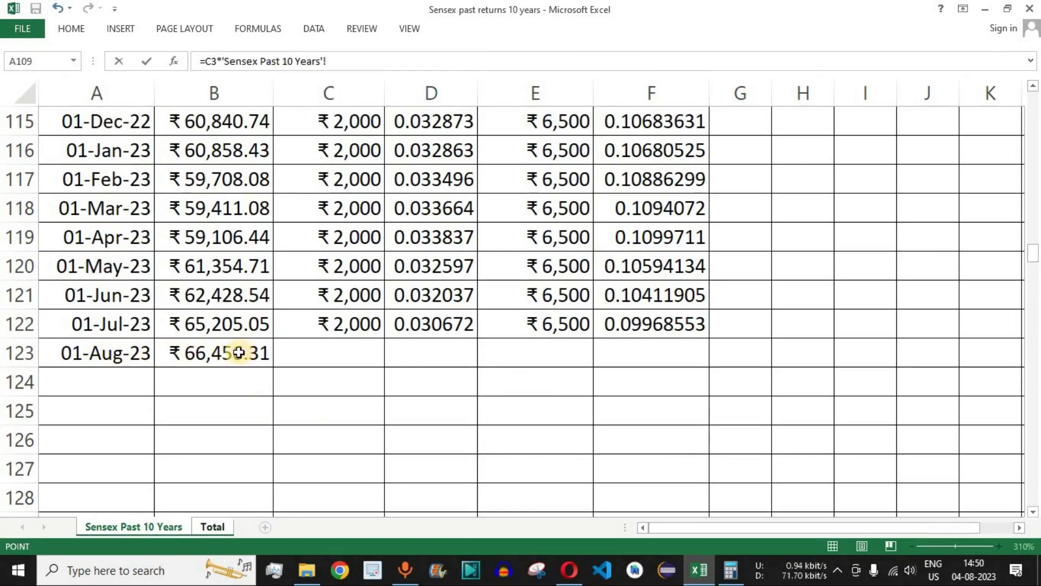
{"action": "left_click", "coordinate": [238, 353]}
{"action": "key", "text": "Return"}
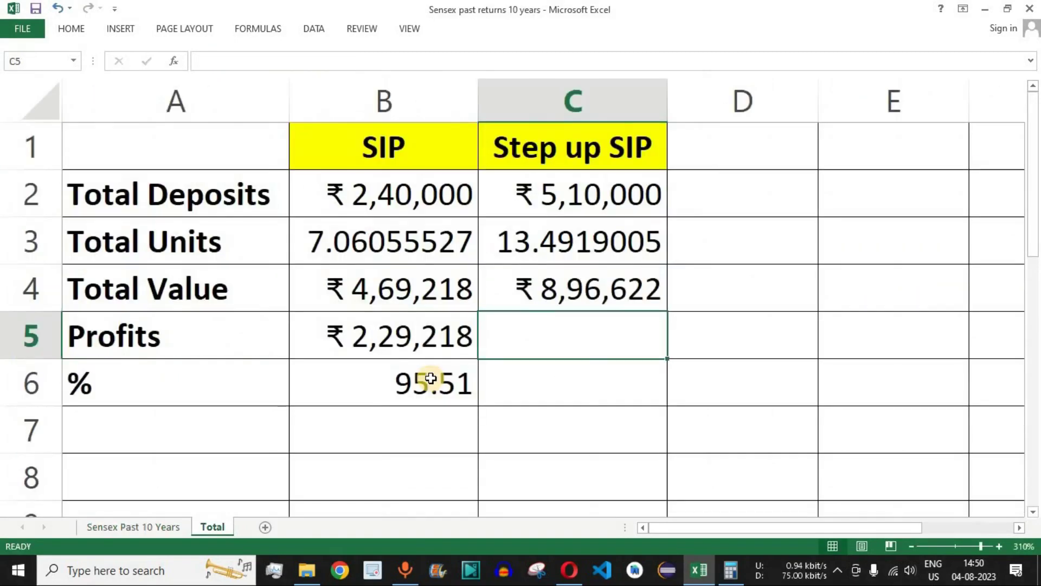
{"action": "left_click", "coordinate": [571, 298]}
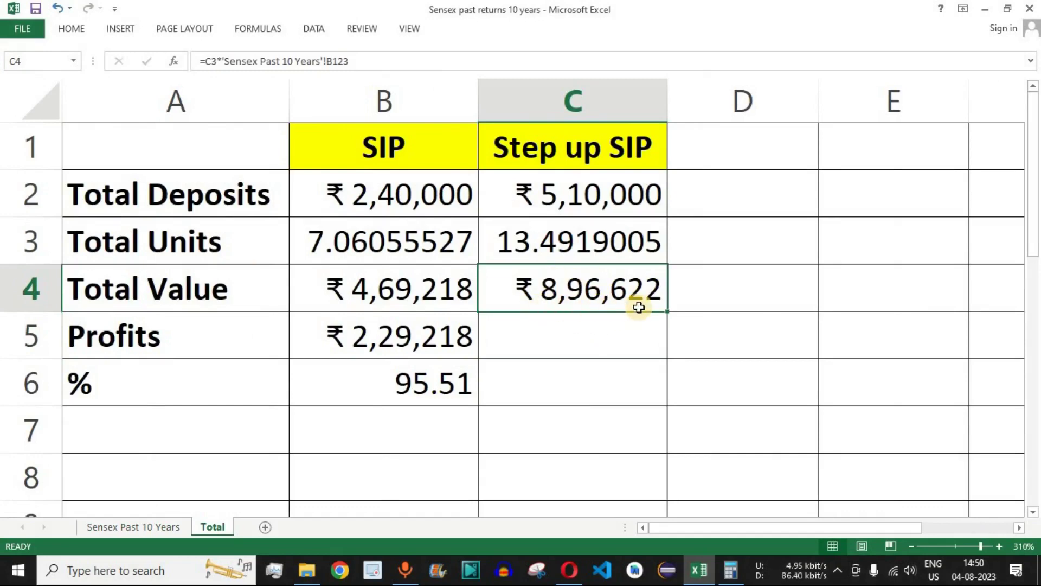
Fill the SIP Profits and % formulas from B5:B6 across to C5:C6 for the Step up SIP
{"action": "left_click", "coordinate": [564, 347]}
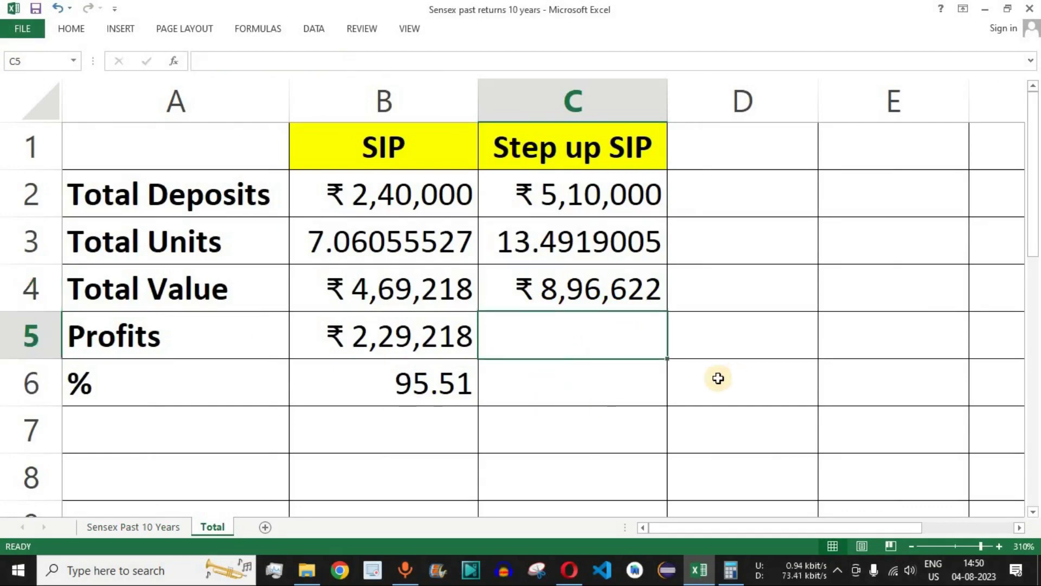
{"action": "left_click_drag", "start_coordinate": [456, 332], "coordinate": [449, 379]}
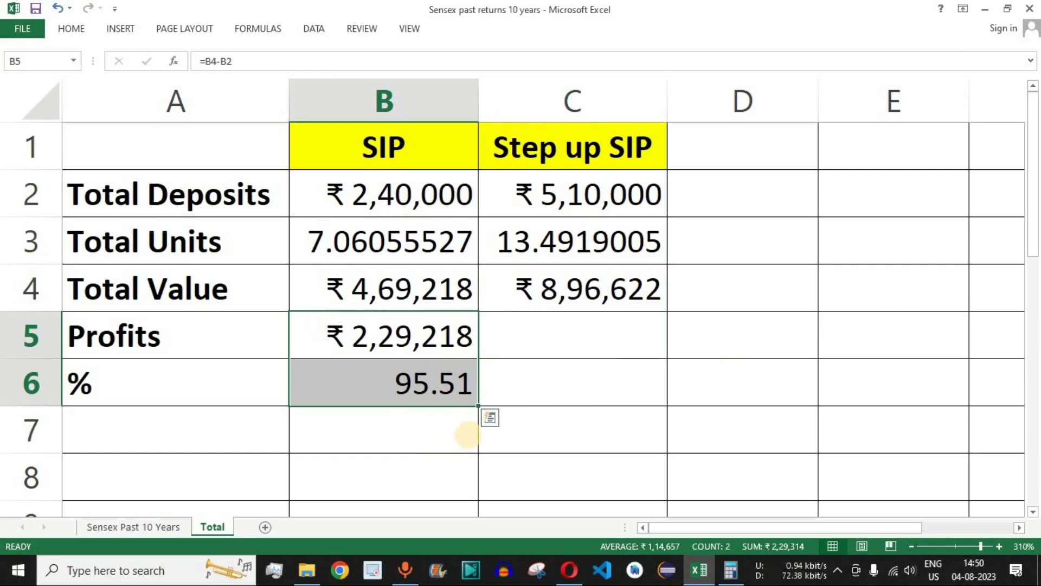
{"action": "left_click_drag", "start_coordinate": [518, 404], "coordinate": [617, 398]}
{"action": "left_click", "coordinate": [592, 337]}
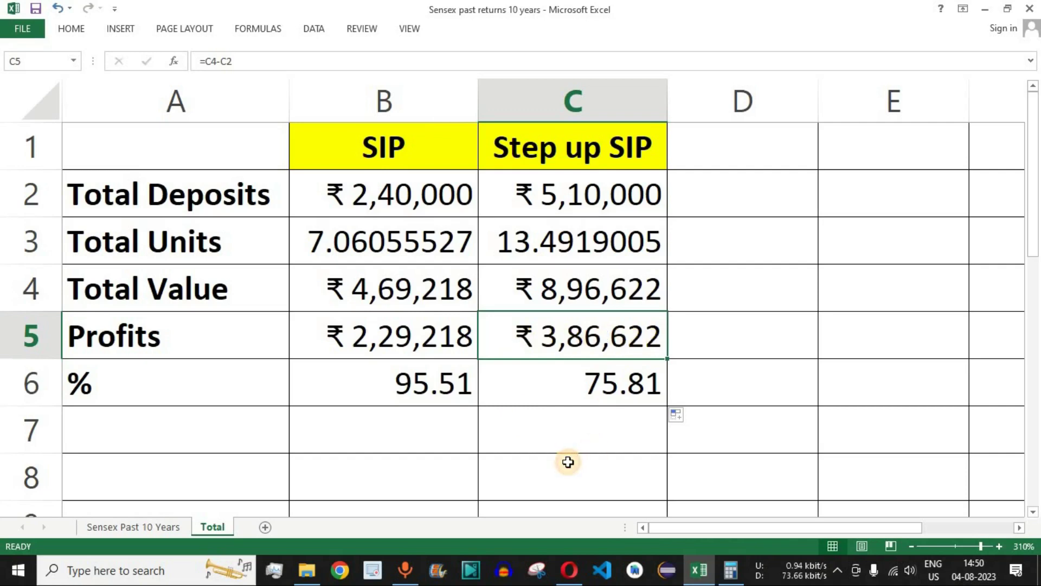
Examine the Step up SIP totals and percentage against the late and early monthly step-up amounts on the Sensex Past 10 Years sheet
{"action": "left_click", "coordinate": [596, 194]}
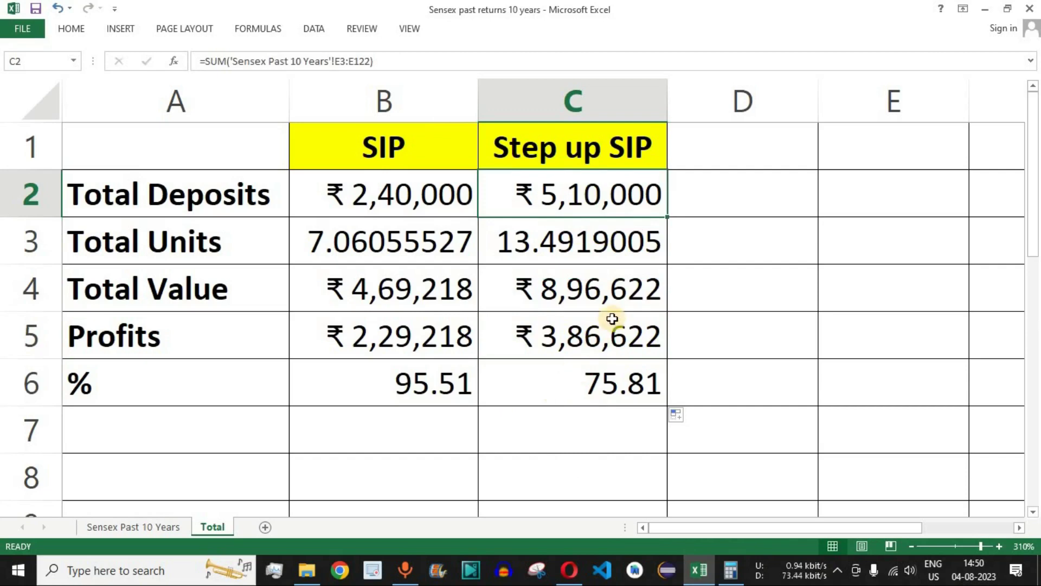
{"action": "left_click", "coordinate": [611, 301]}
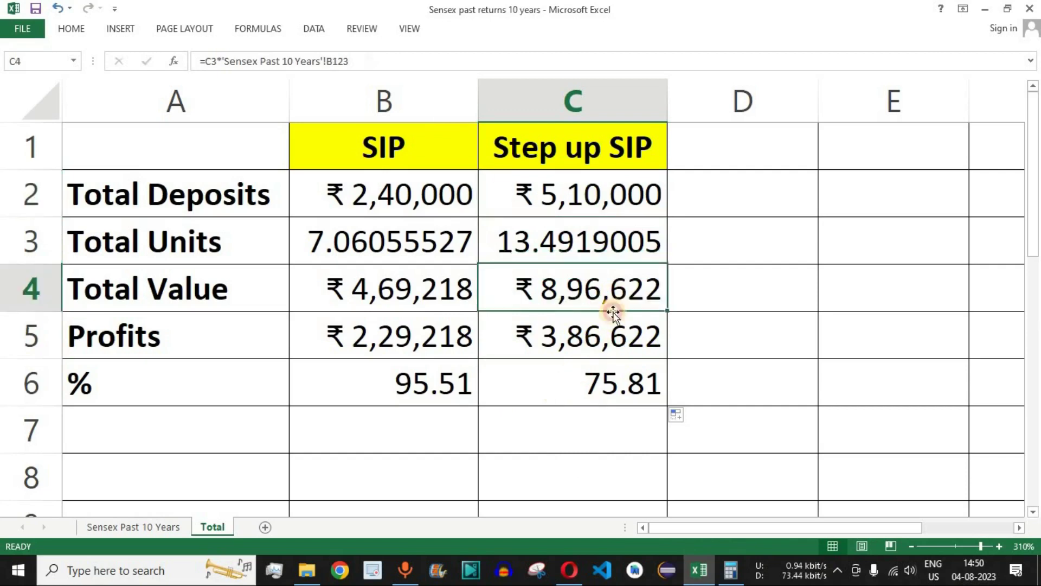
{"action": "left_click", "coordinate": [602, 383]}
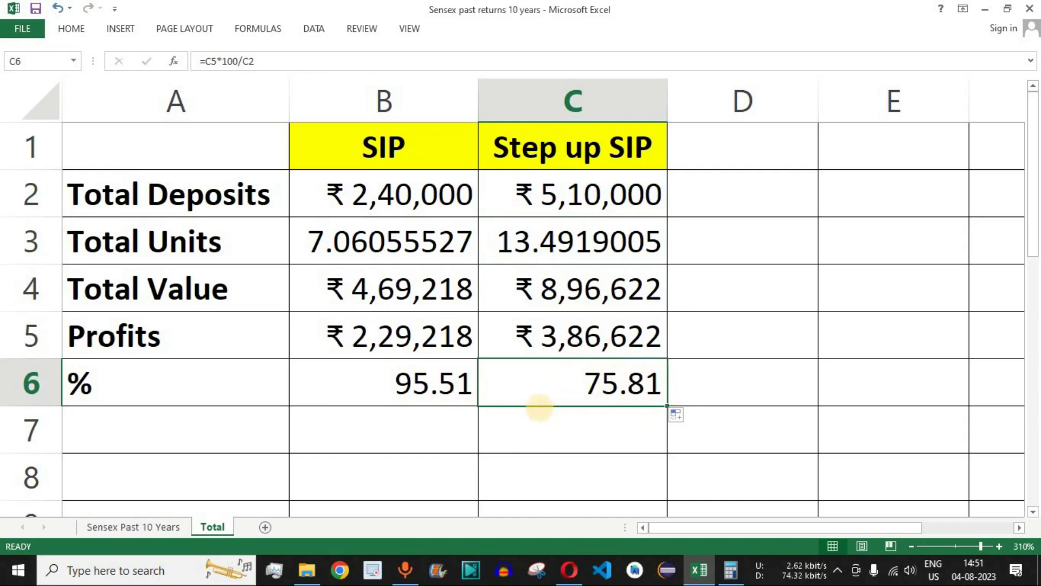
{"action": "left_click_drag", "start_coordinate": [590, 195], "coordinate": [595, 408]}
{"action": "left_click", "coordinate": [426, 376]}
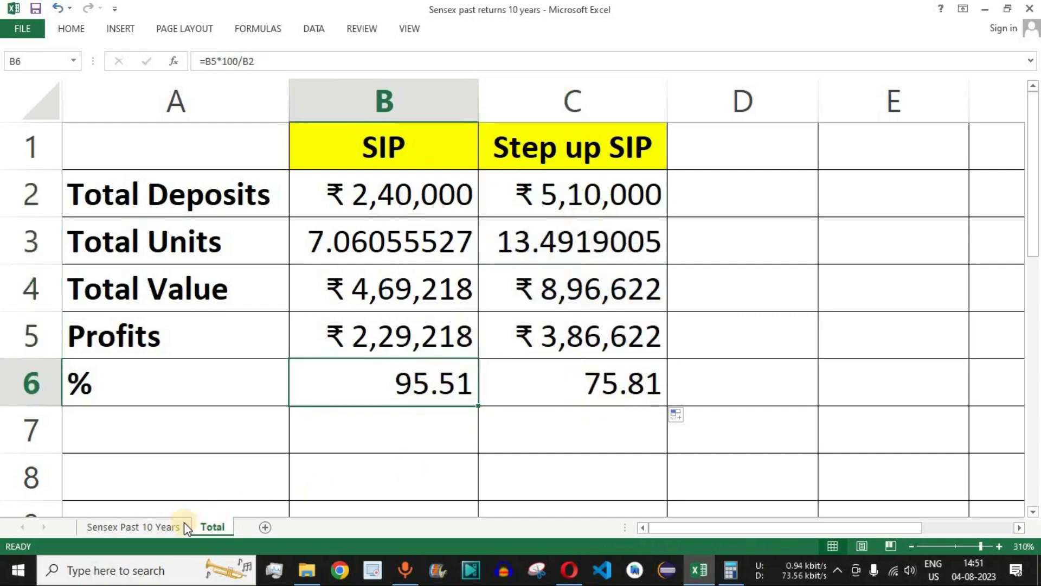
{"action": "left_click", "coordinate": [157, 526]}
{"action": "scroll", "coordinate": [672, 374], "scroll_direction": "up", "scroll_amount": 3}
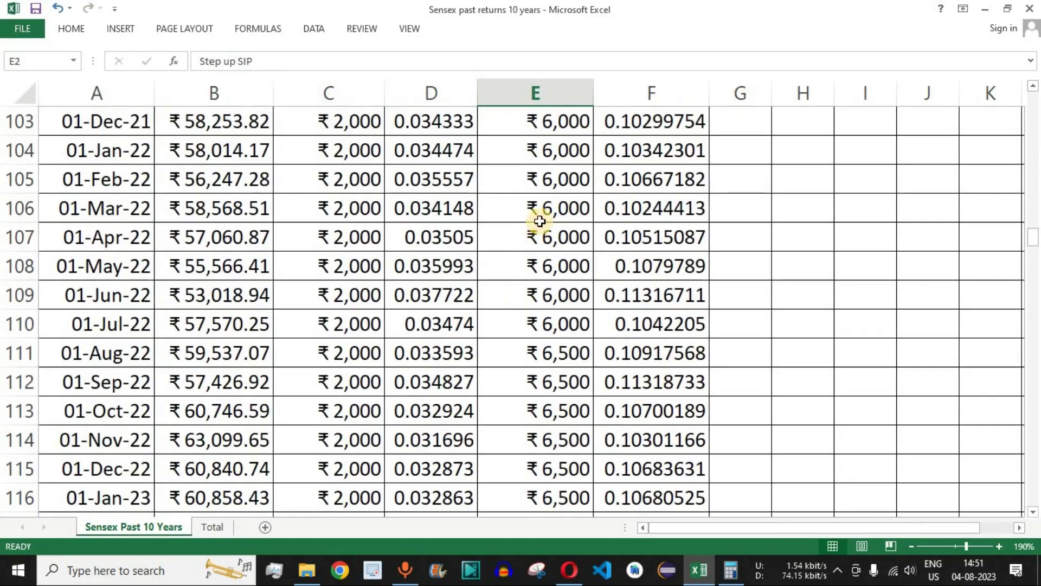
{"action": "left_click_drag", "start_coordinate": [558, 179], "coordinate": [553, 469]}
{"action": "scroll", "coordinate": [635, 329], "scroll_direction": "up", "scroll_amount": 20}
{"action": "scroll", "coordinate": [636, 333], "scroll_direction": "up", "scroll_amount": 12}
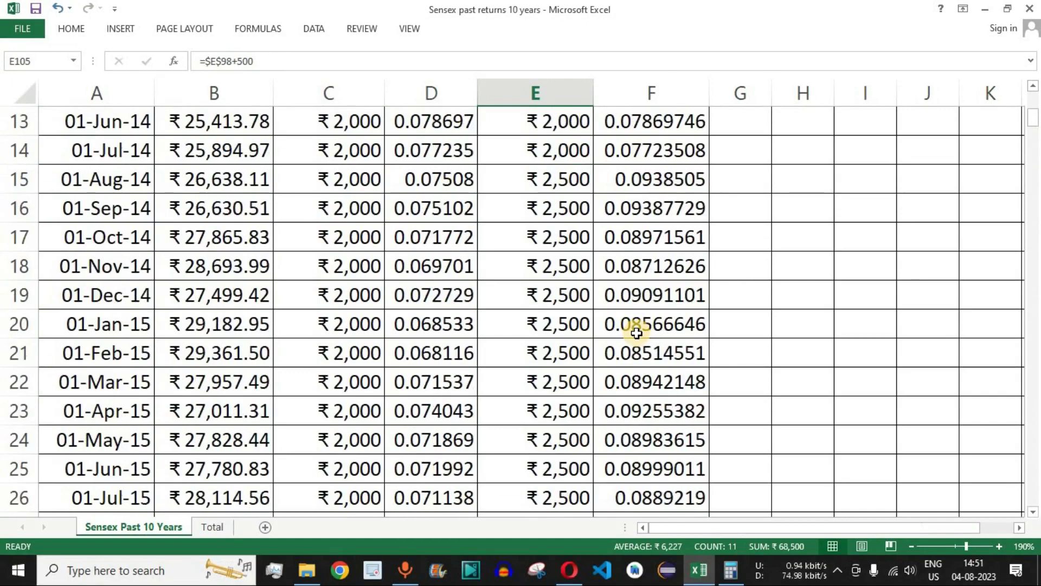
{"action": "left_click_drag", "start_coordinate": [559, 181], "coordinate": [564, 413]}
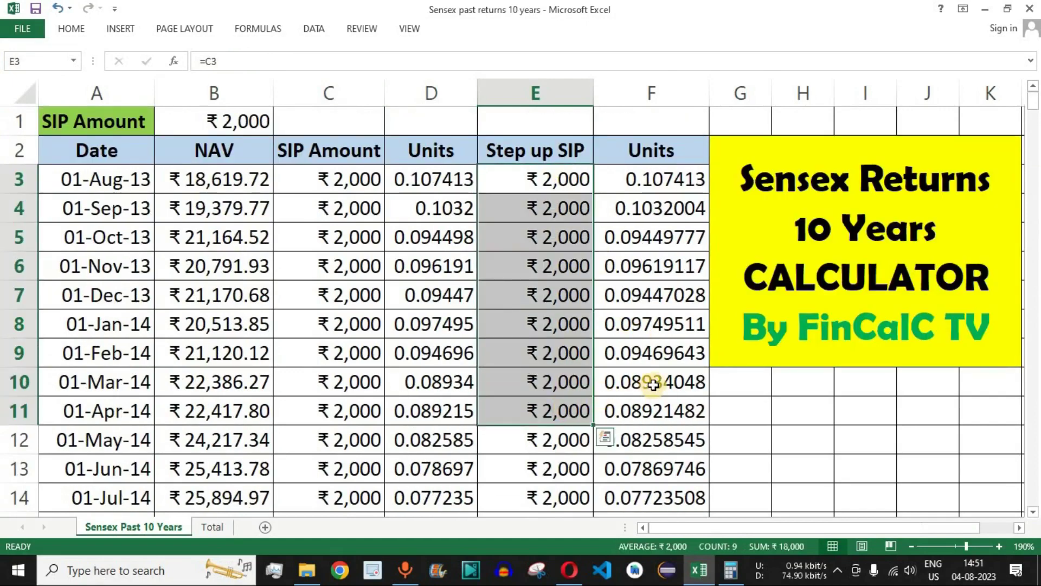
{"action": "left_click", "coordinate": [225, 527]}
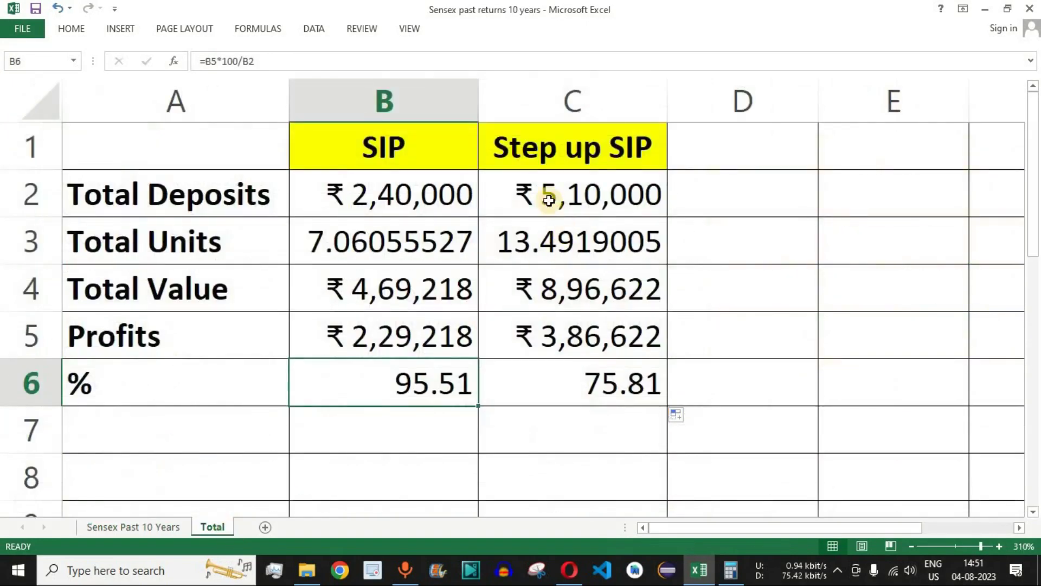
Compare the Step up SIP results with the SIP results on the Total sheet, especially Total Value and %
{"action": "left_click", "coordinate": [602, 385]}
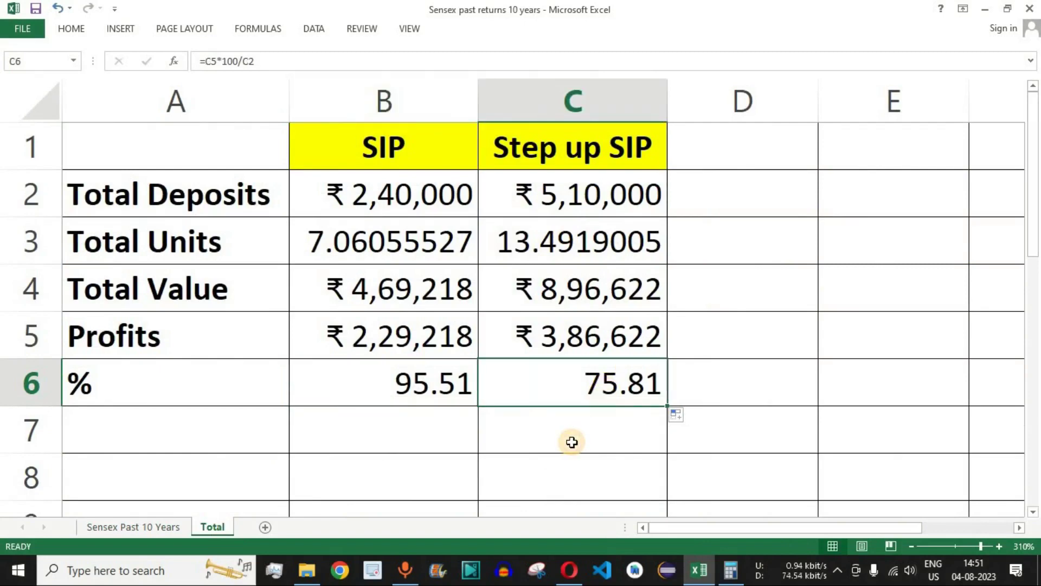
{"action": "left_click", "coordinate": [596, 157]}
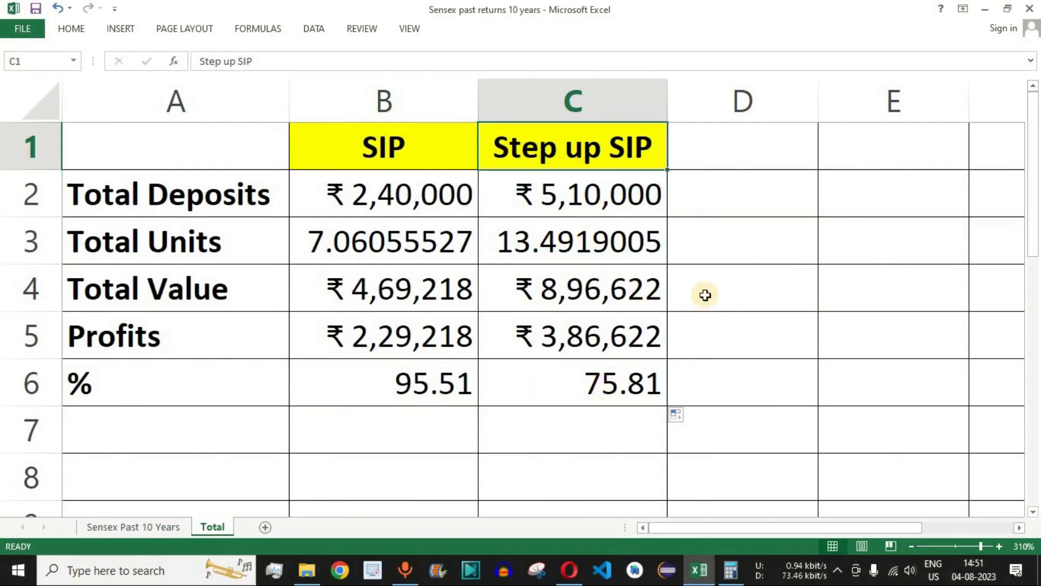
{"action": "left_click", "coordinate": [594, 289]}
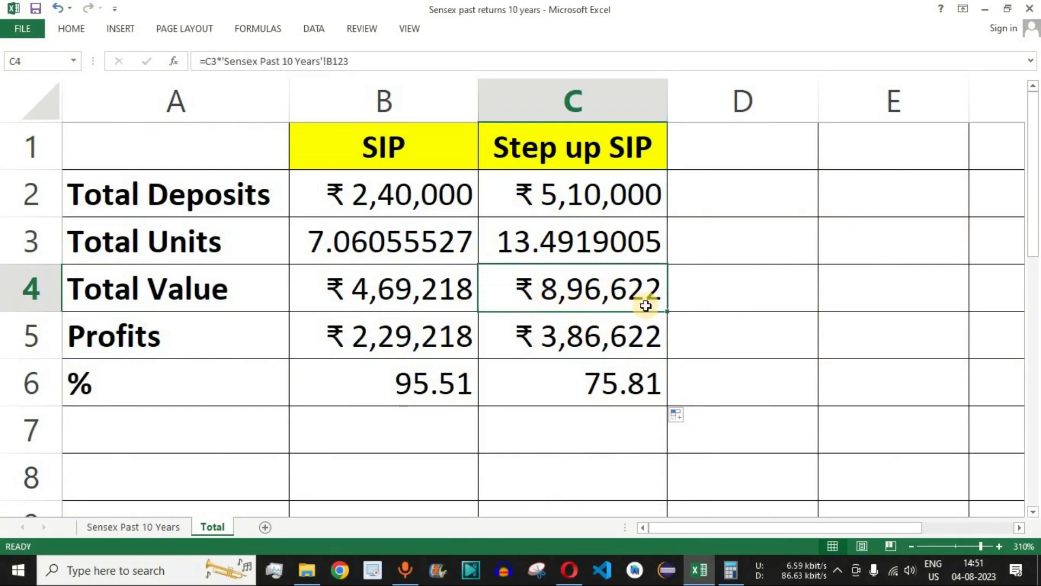
{"action": "left_click", "coordinate": [365, 154]}
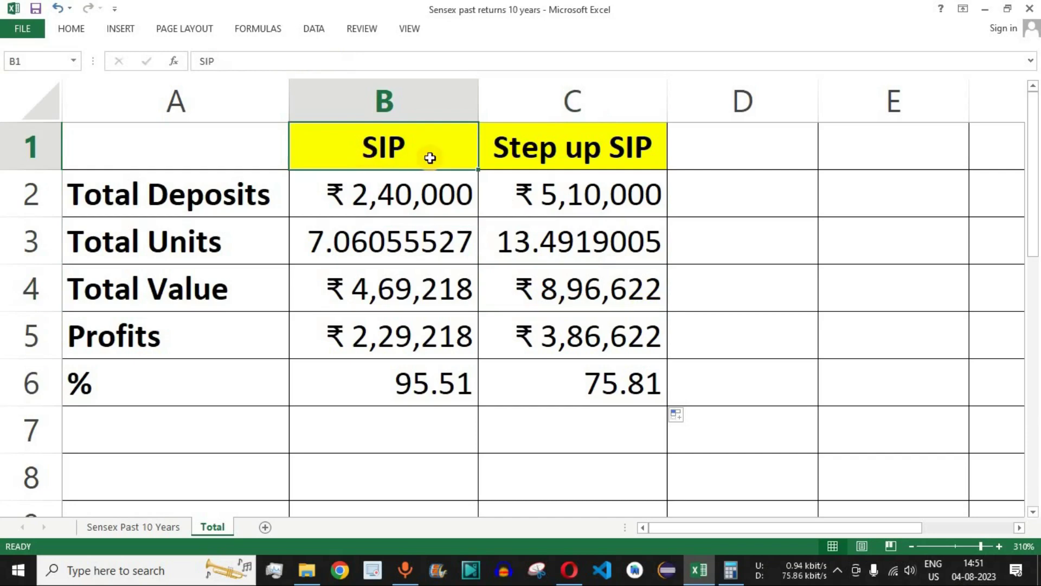
{"action": "left_click", "coordinate": [367, 300]}
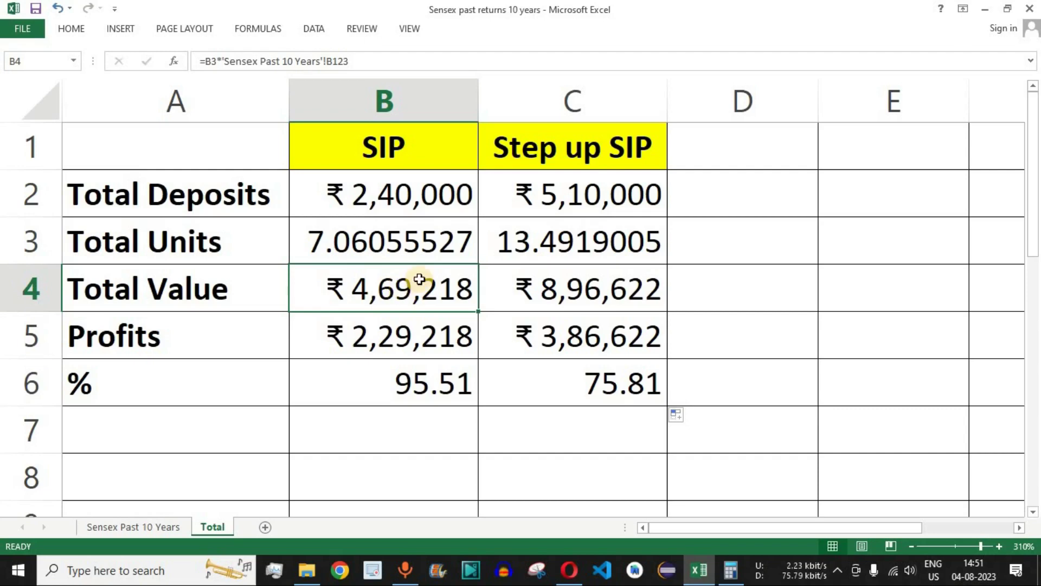
{"action": "left_click_drag", "start_coordinate": [592, 153], "coordinate": [600, 387]}
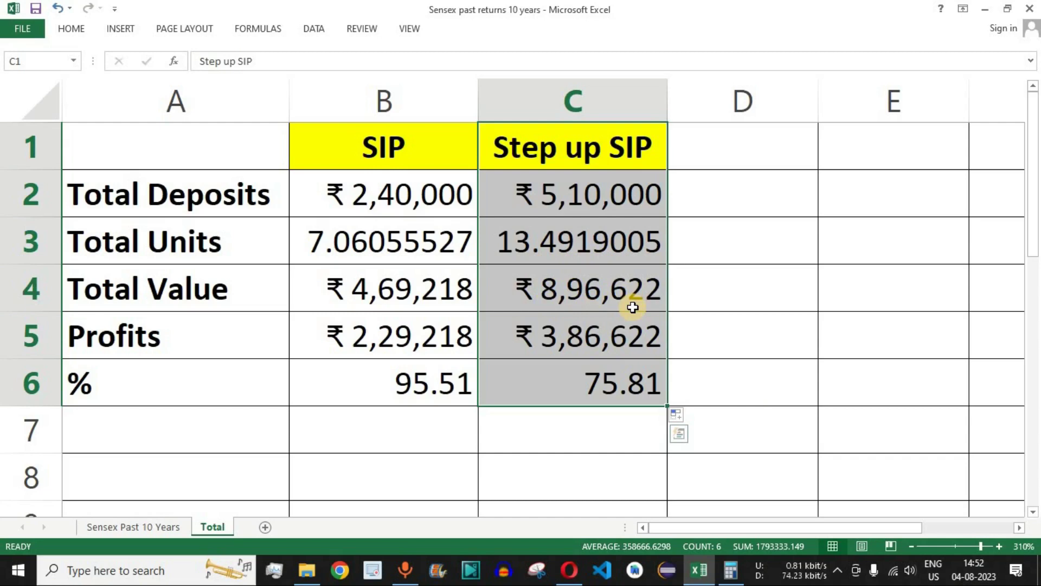
{"action": "left_click", "coordinate": [447, 288]}
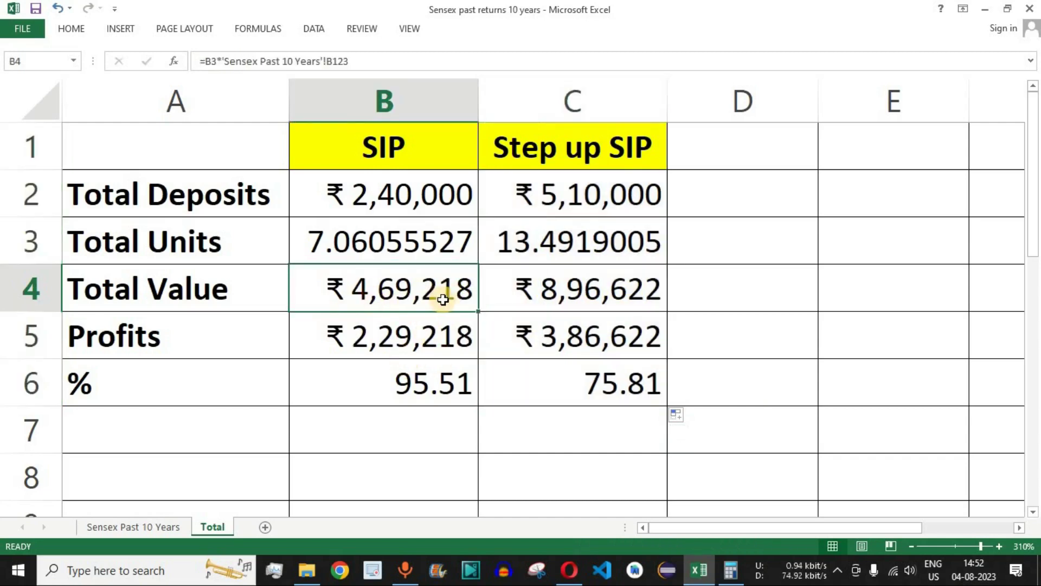
{"action": "left_click", "coordinate": [618, 290]}
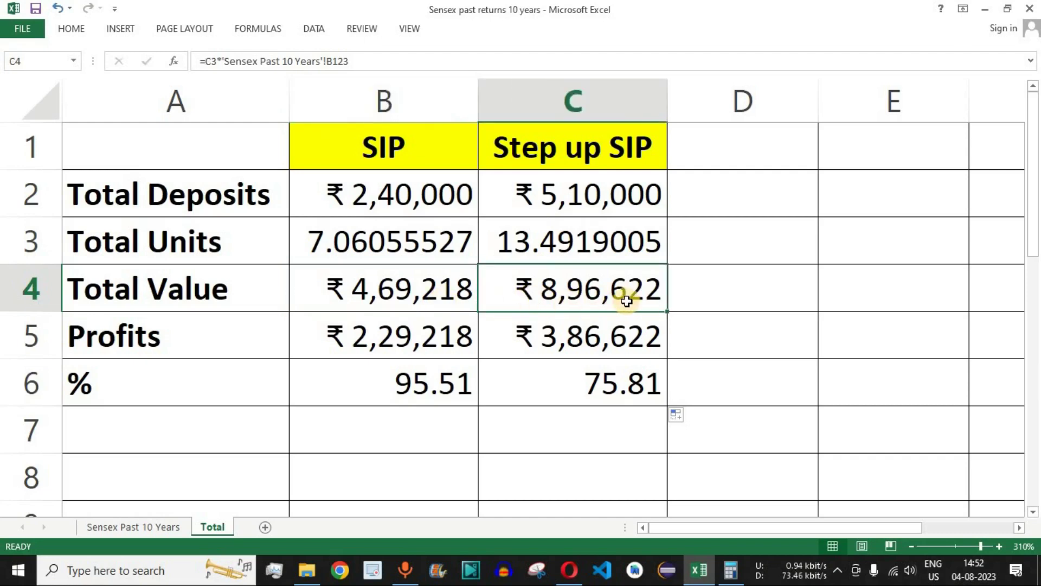
{"action": "left_click_drag", "start_coordinate": [593, 149], "coordinate": [539, 371]}
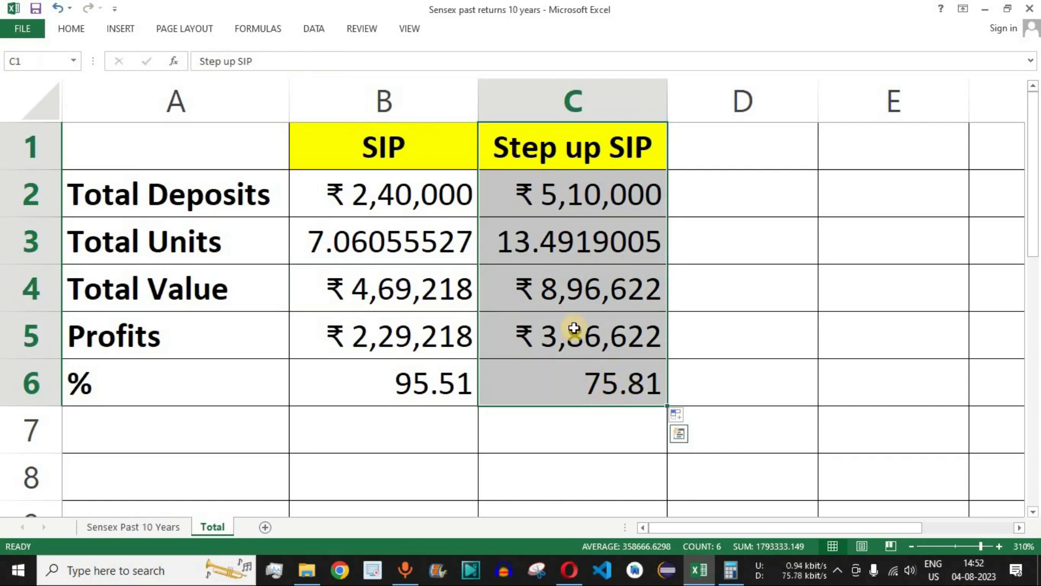
Calculate the difference in Total Deposits between Step up SIP and SIP in D2 with =C2-B2
{"action": "left_click", "coordinate": [723, 200]}
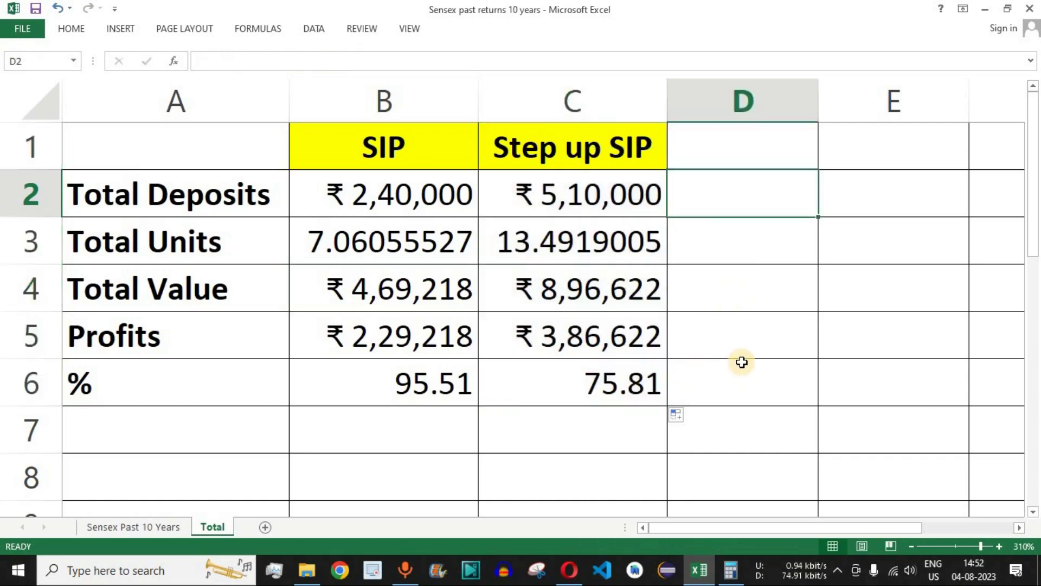
{"action": "type", "text": "="}
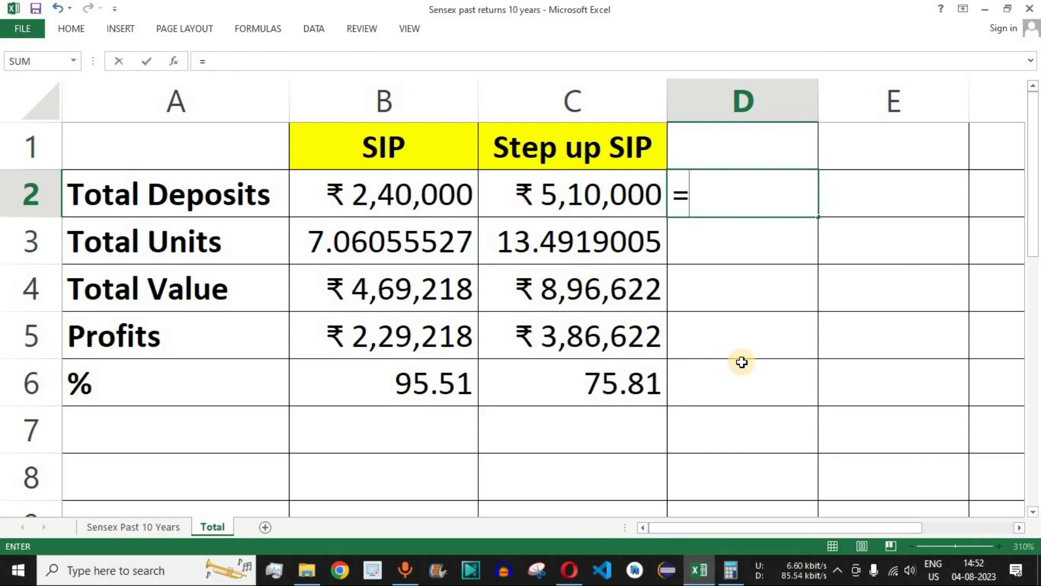
{"action": "left_click", "coordinate": [600, 196]}
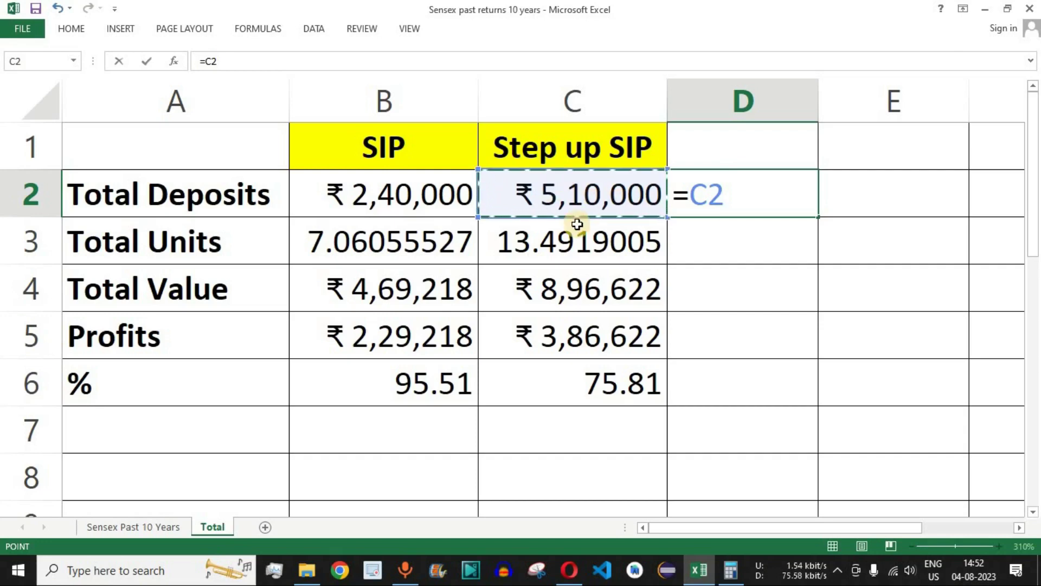
{"action": "type", "text": "-"}
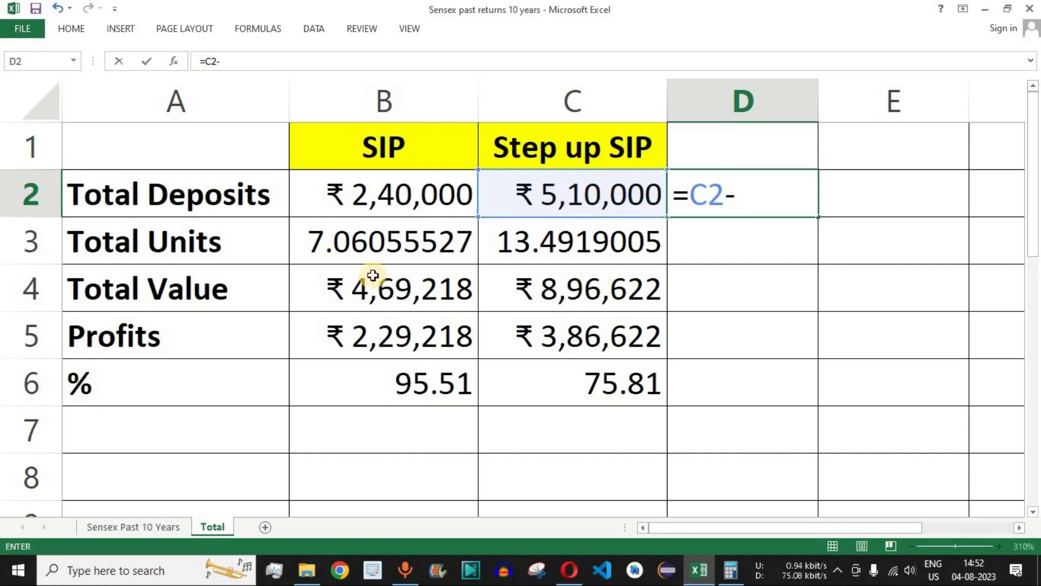
{"action": "left_click", "coordinate": [391, 195]}
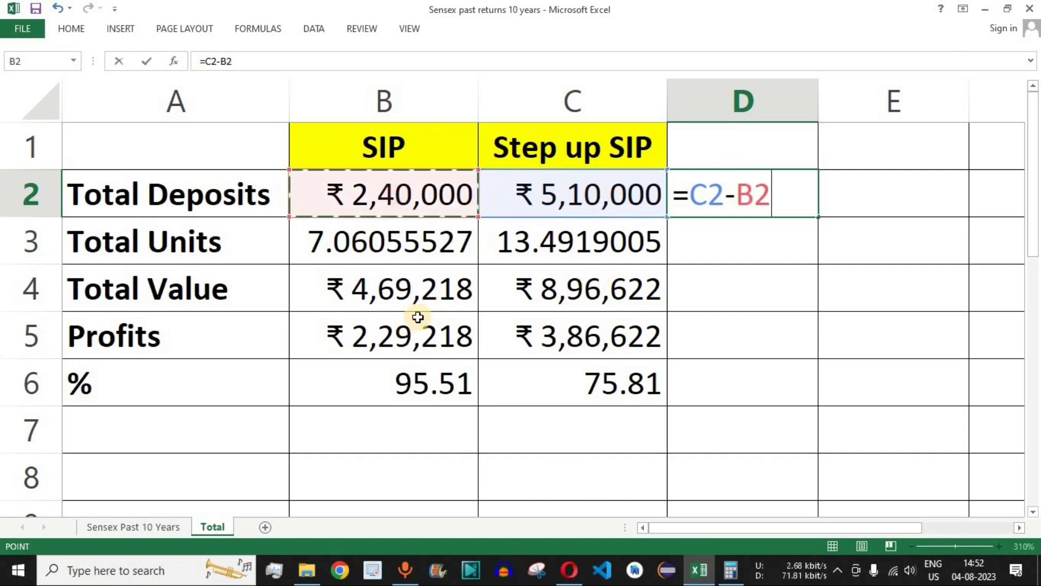
{"action": "key", "text": "Return"}
{"action": "left_click", "coordinate": [728, 210]}
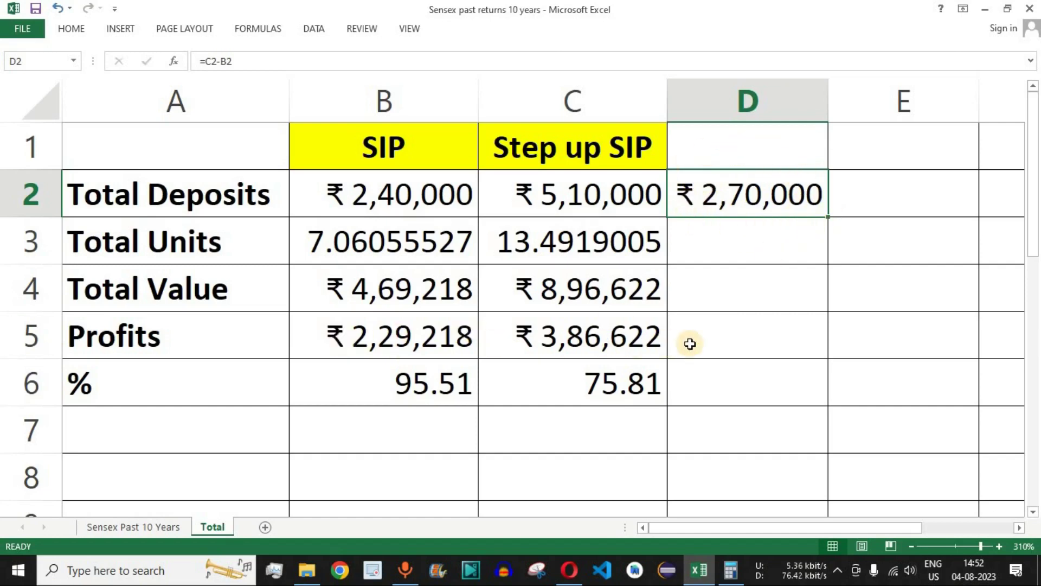
Calculate the difference in Profits between Step up SIP and SIP in D5 with =C5-B5
{"action": "left_click", "coordinate": [740, 337]}
{"action": "type", "text": "="}
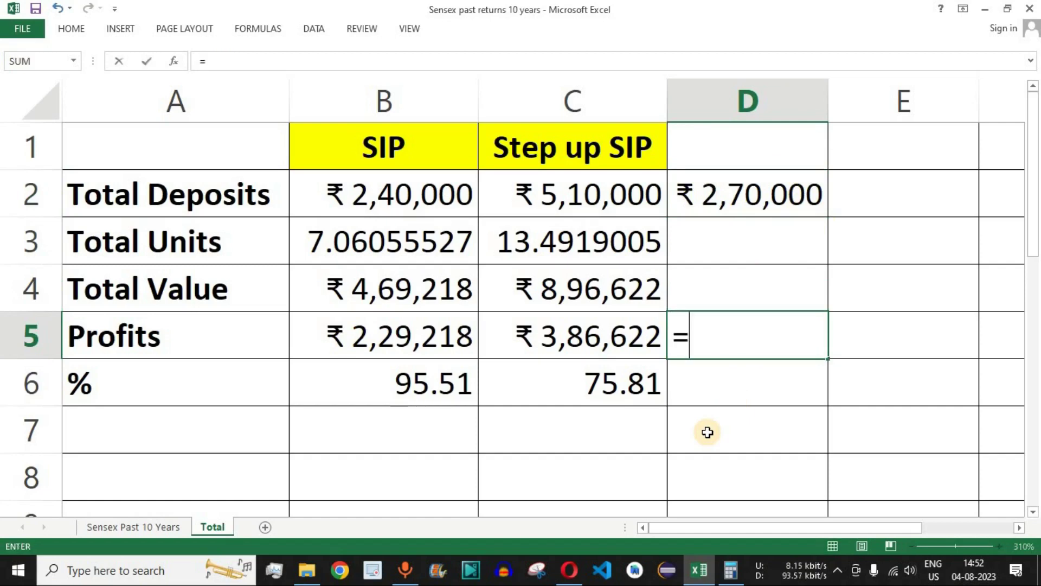
{"action": "left_click", "coordinate": [593, 336]}
{"action": "type", "text": "-"}
{"action": "left_click", "coordinate": [458, 341]}
{"action": "key", "text": "Return"}
{"action": "left_click", "coordinate": [689, 340]}
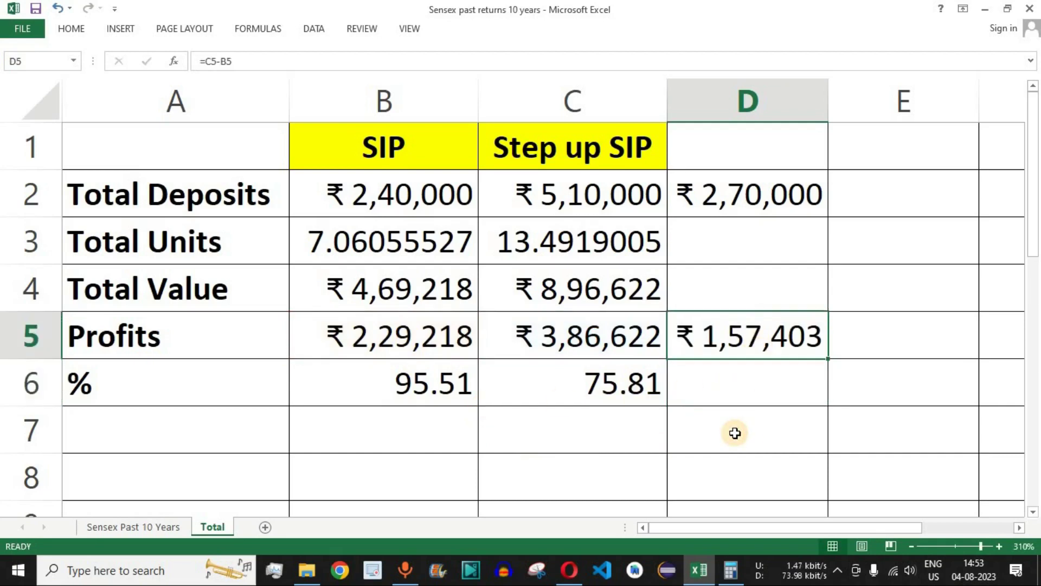
{"action": "left_click", "coordinate": [796, 194]}
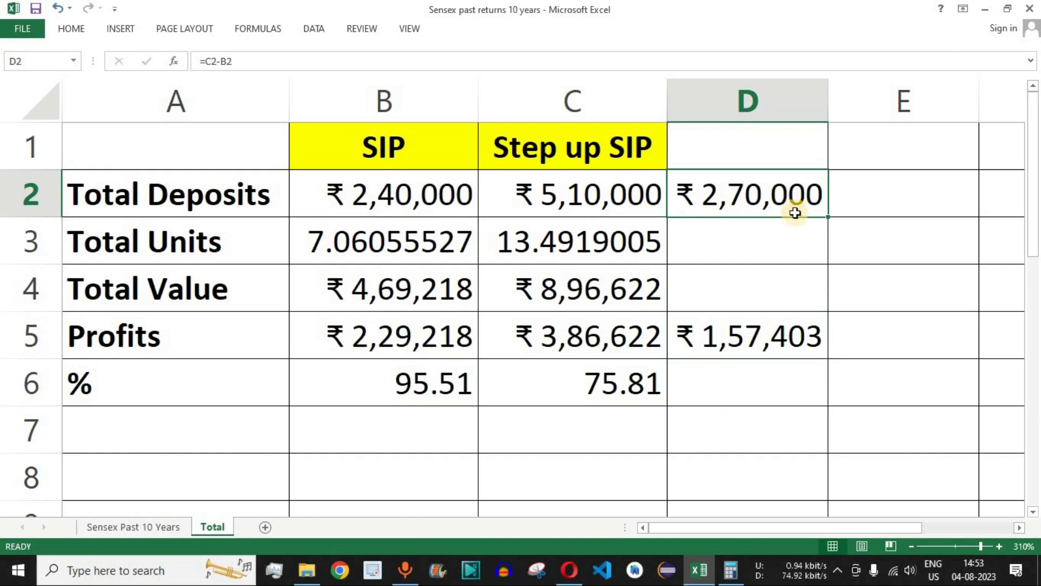
Examine the deposit and profit differences on the Total sheet against the monthly SIP amounts on the Sensex Past 10 Years sheet
{"action": "left_click", "coordinate": [787, 337]}
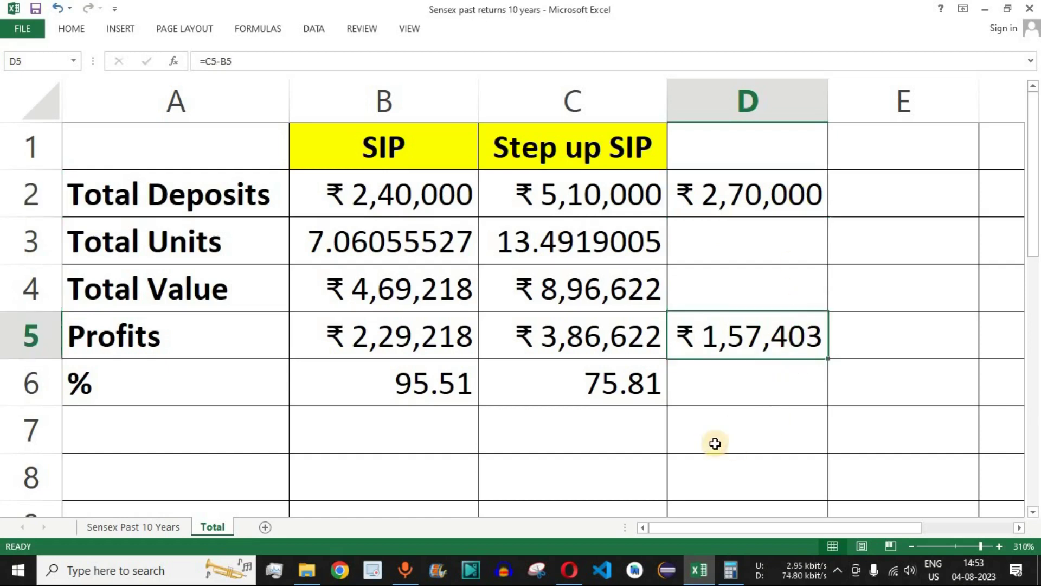
{"action": "left_click_drag", "start_coordinate": [612, 145], "coordinate": [611, 200]}
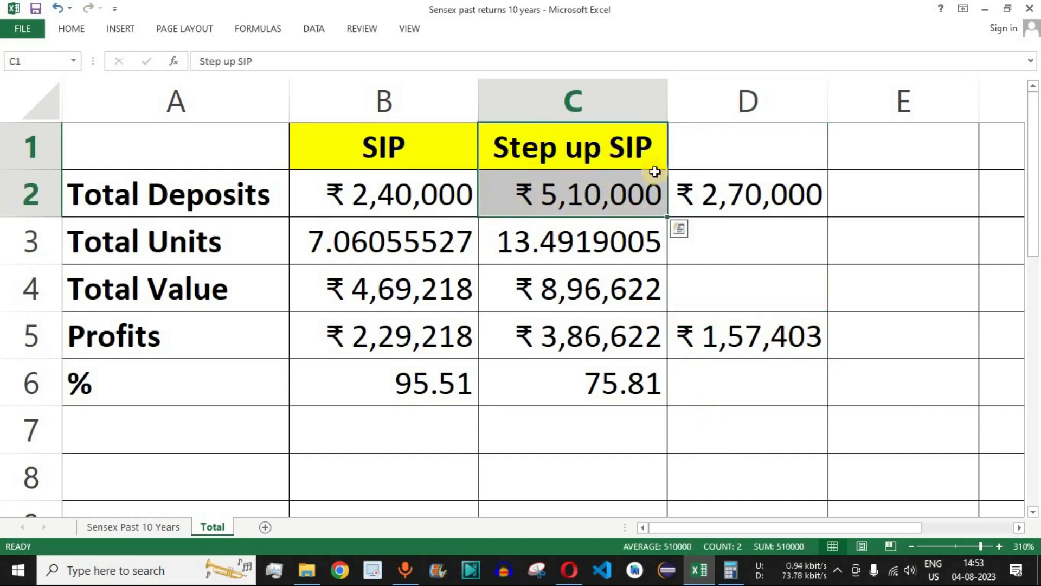
{"action": "left_click", "coordinate": [770, 203]}
{"action": "left_click", "coordinate": [777, 332]}
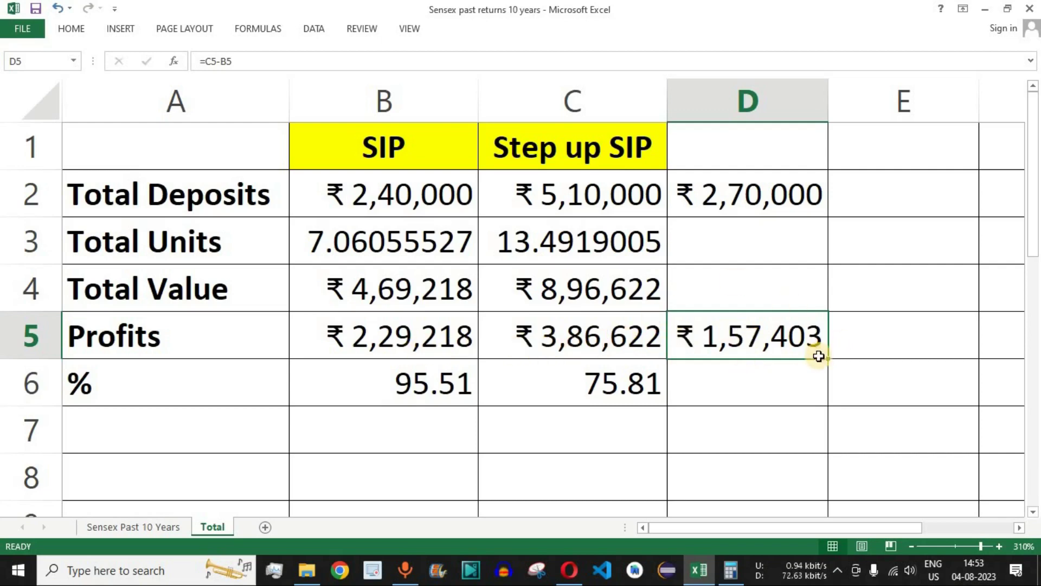
{"action": "left_click", "coordinate": [150, 525]}
{"action": "left_click", "coordinate": [212, 529]}
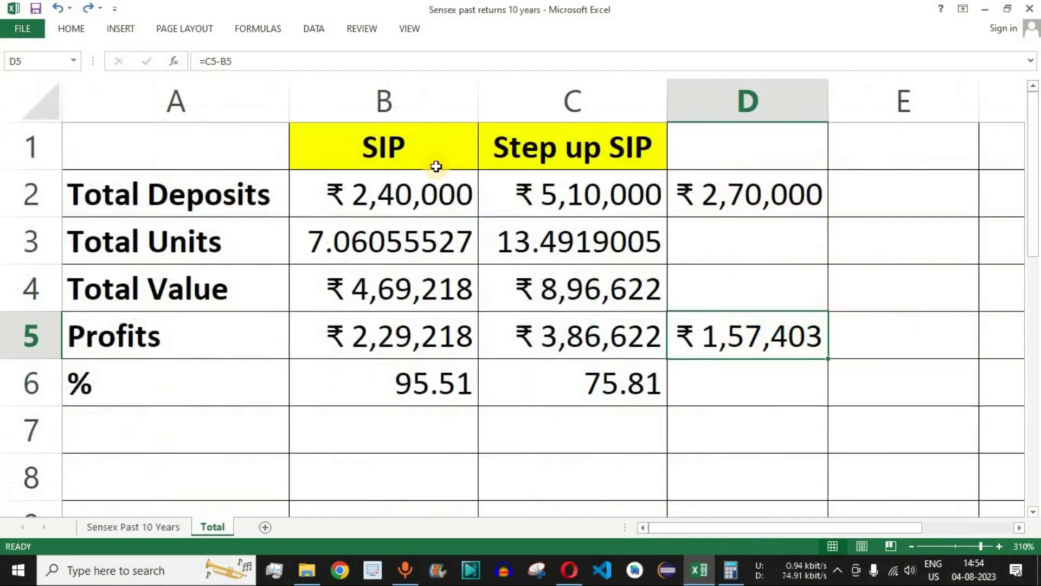
{"action": "left_click_drag", "start_coordinate": [428, 151], "coordinate": [597, 385]}
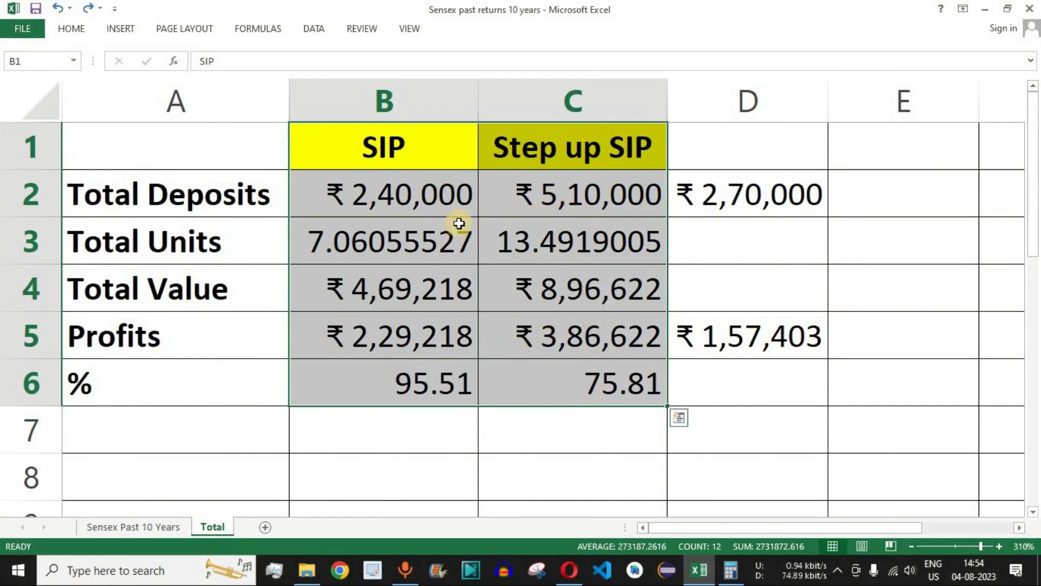
{"action": "left_click", "coordinate": [144, 526]}
{"action": "left_click_drag", "start_coordinate": [352, 179], "coordinate": [348, 467]}
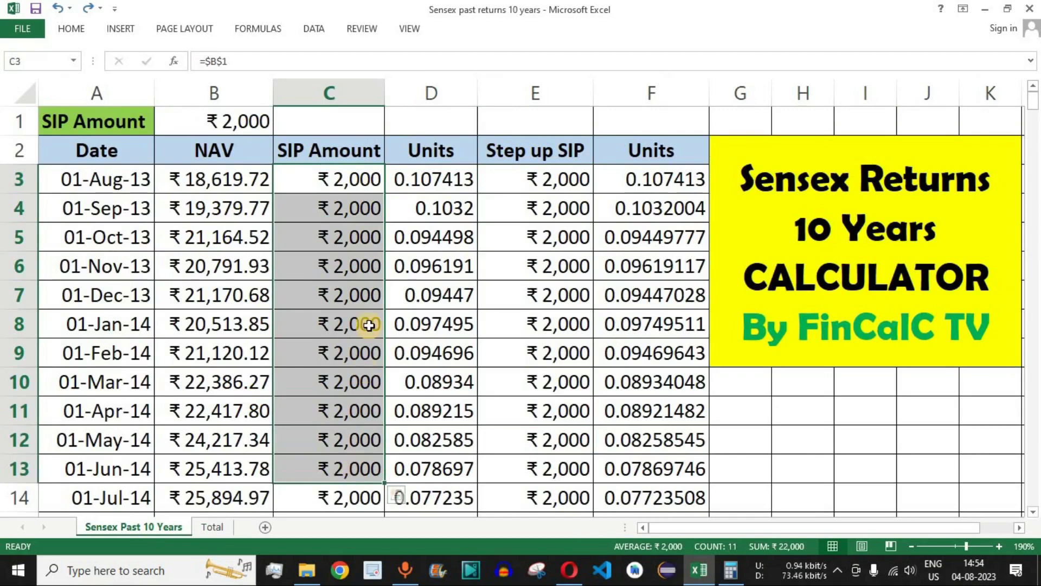
{"action": "left_click", "coordinate": [218, 527]}
Insert a column between SIP and Step up SIP on the Total sheet and head it "SIP 5 years" in C1
{"action": "left_click", "coordinate": [546, 109]}
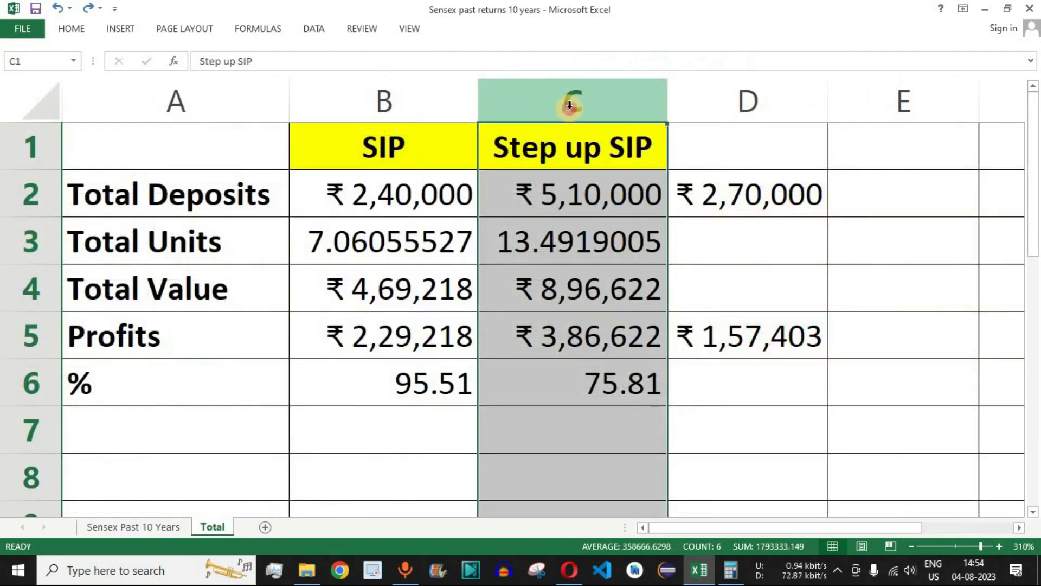
{"action": "right_click", "coordinate": [571, 102]}
{"action": "left_click", "coordinate": [628, 216]}
{"action": "left_click", "coordinate": [557, 165]}
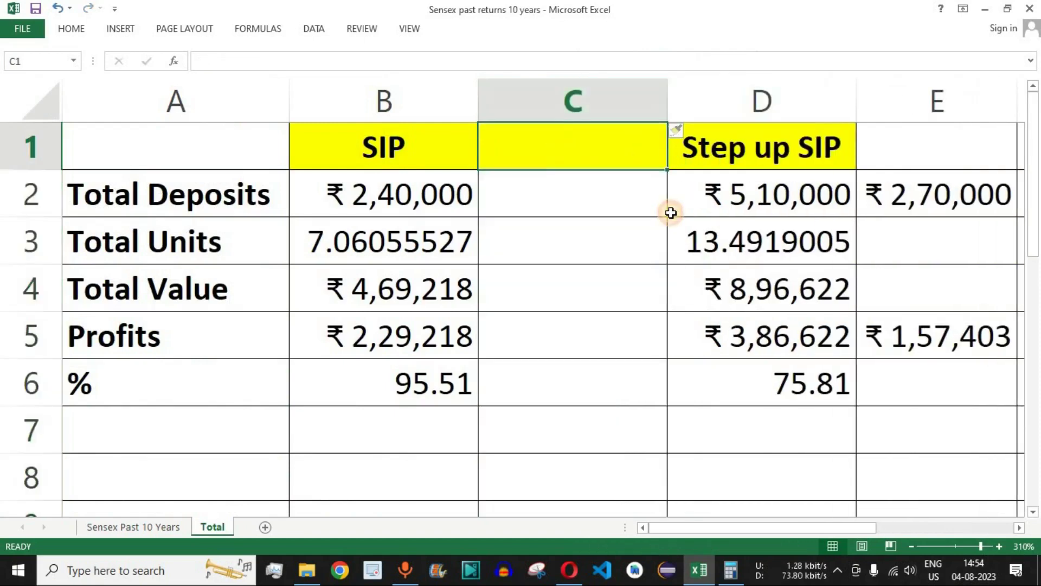
{"action": "type", "text": "SIP 5 years"}
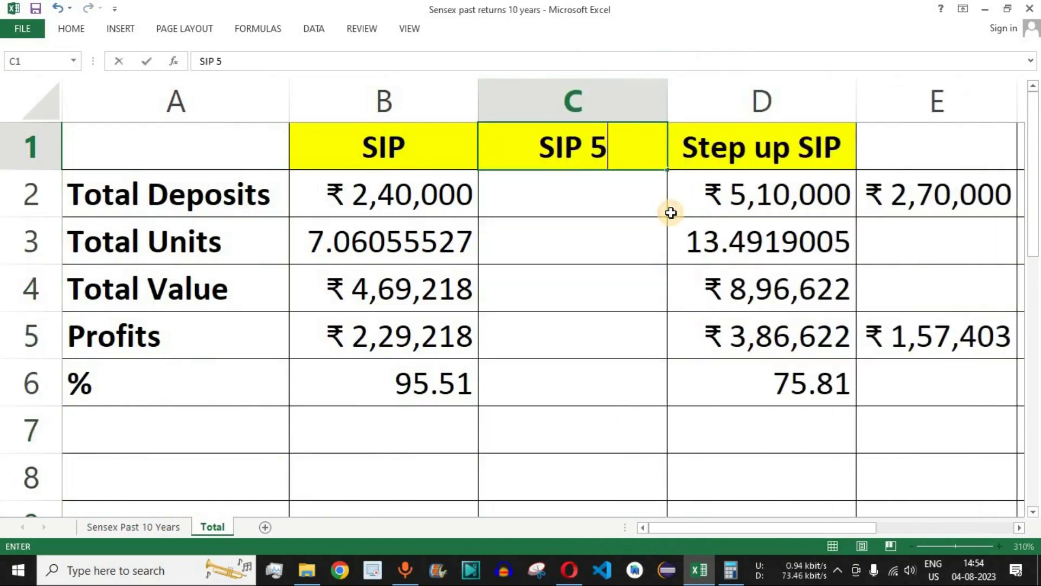
{"action": "key", "text": "ctrl+Return"}
Calculate the SIP 5 years Total Deposits in C2 with =SUM('Sensex Past 10 Years'!C3:C62)
{"action": "key", "text": "Down"}
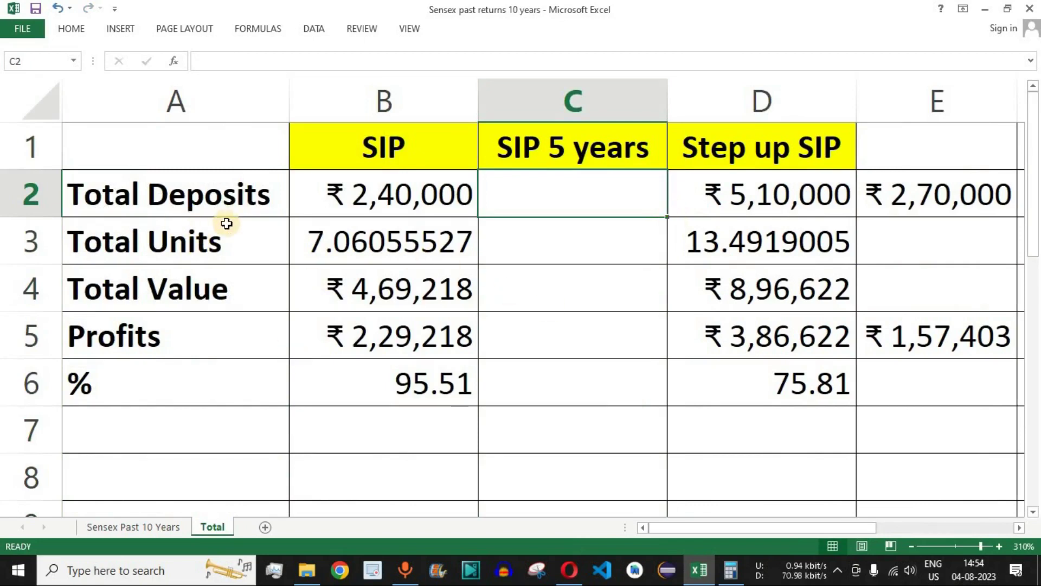
{"action": "type", "text": "=sum"}
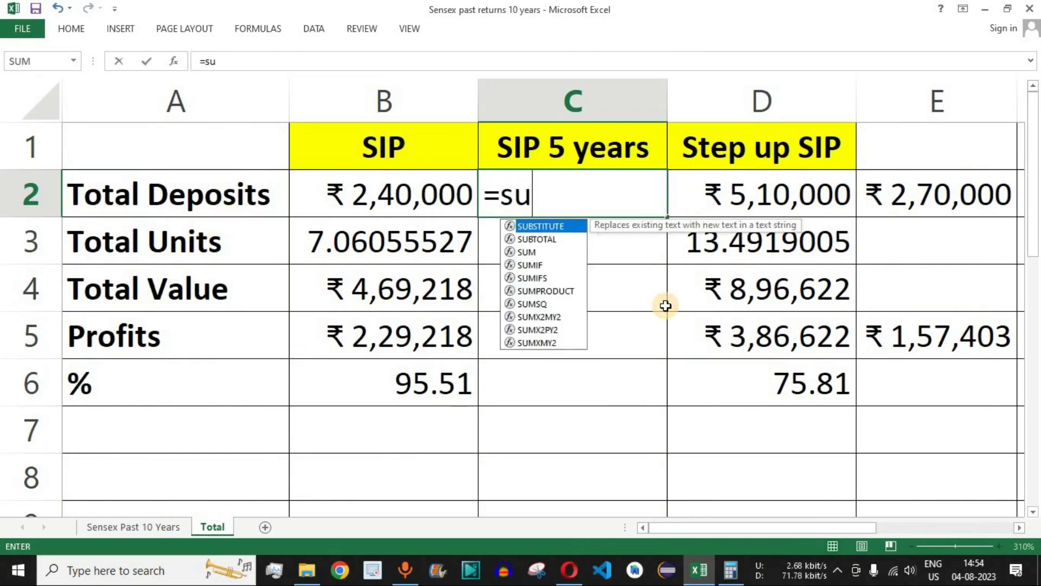
{"action": "key", "text": "Tab"}
{"action": "left_click", "coordinate": [136, 527]}
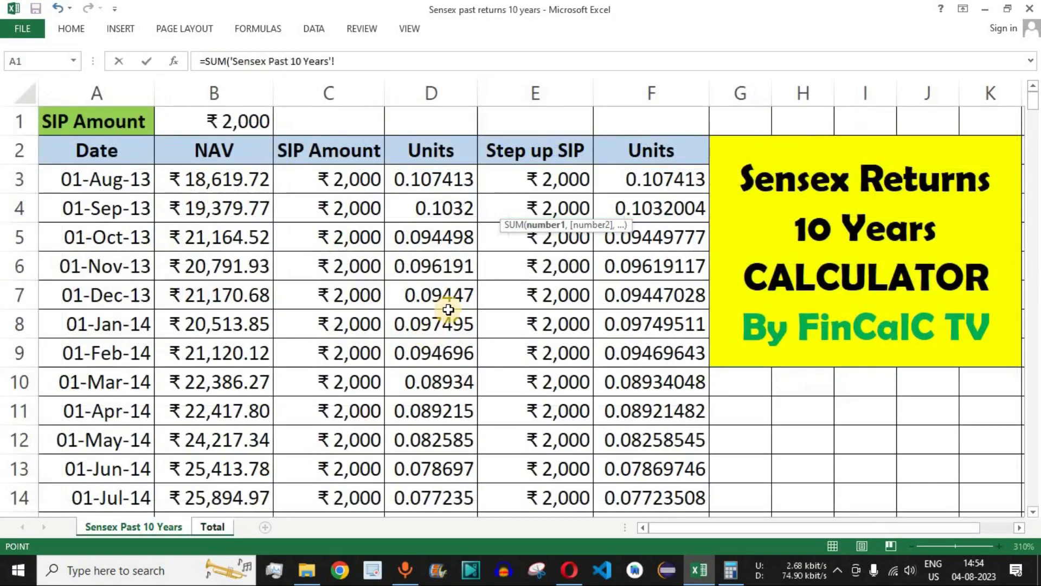
{"action": "left_click_drag", "start_coordinate": [354, 179], "coordinate": [356, 265]}
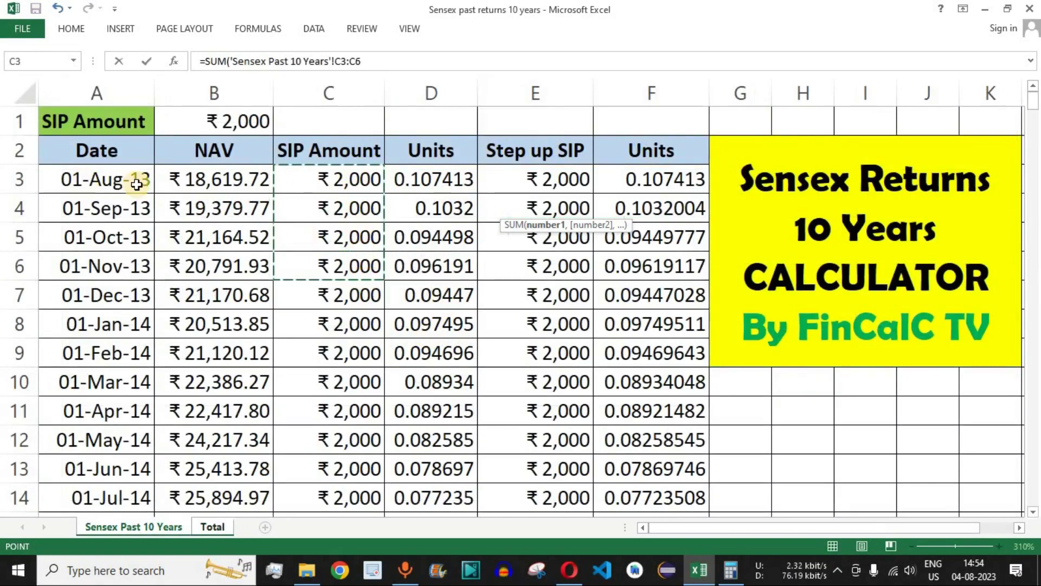
{"action": "key", "text": "shift+Down"}
{"action": "key", "text": "shift+Down"}
{"action": "key", "text": "shift+Down"}
{"action": "key", "text": "shift+Down"}
{"action": "key", "text": "shift+Down"}
{"action": "key", "text": "shift+Down"}
{"action": "key", "text": "shift+Down"}
{"action": "key", "text": "shift+Down"}
{"action": "key", "text": "shift+Down"}
{"action": "key", "text": "shift+Down"}
{"action": "key", "text": "shift+Down"}
{"action": "key", "text": "shift+Down"}
{"action": "key", "text": "shift+Down"}
{"action": "key", "text": "shift+Down"}
{"action": "key", "text": "shift+Down"}
{"action": "key", "text": "shift+Down"}
{"action": "key", "text": "shift+Down"}
{"action": "key", "text": "shift+Down"}
{"action": "key", "text": "shift+Down"}
{"action": "key", "text": "shift+Down"}
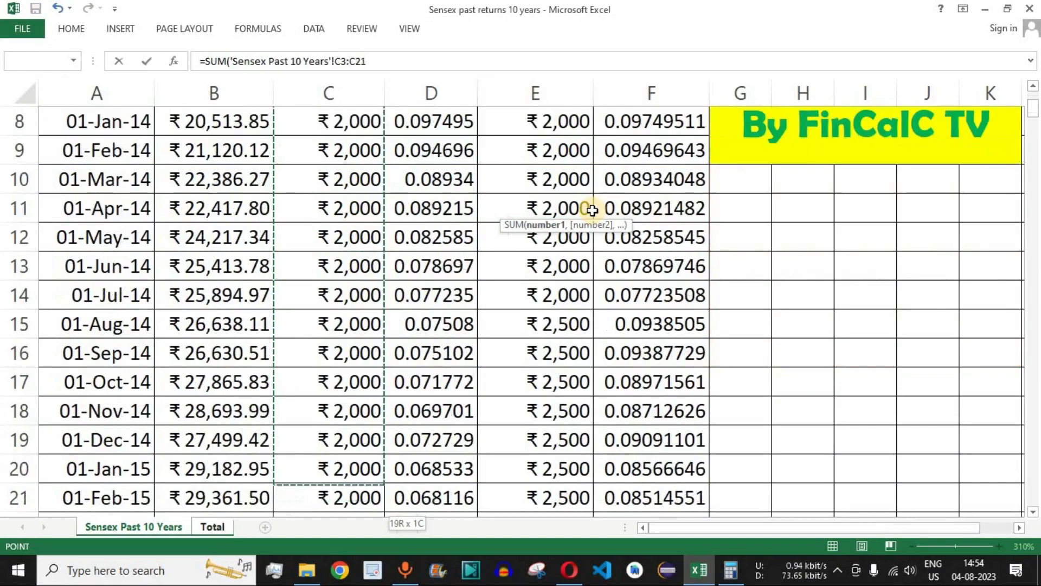
{"action": "key", "text": "shift+Down"}
{"action": "key", "text": "shift+Down"}
{"action": "key", "text": "shift+Down"}
{"action": "key", "text": "shift+Down"}
{"action": "key", "text": "shift+Down"}
{"action": "key", "text": "shift+Down"}
{"action": "key", "text": "shift+Down"}
{"action": "key", "text": "shift+Down"}
{"action": "key", "text": "shift+Down"}
{"action": "key", "text": "shift+Down"}
{"action": "key", "text": "shift+Down"}
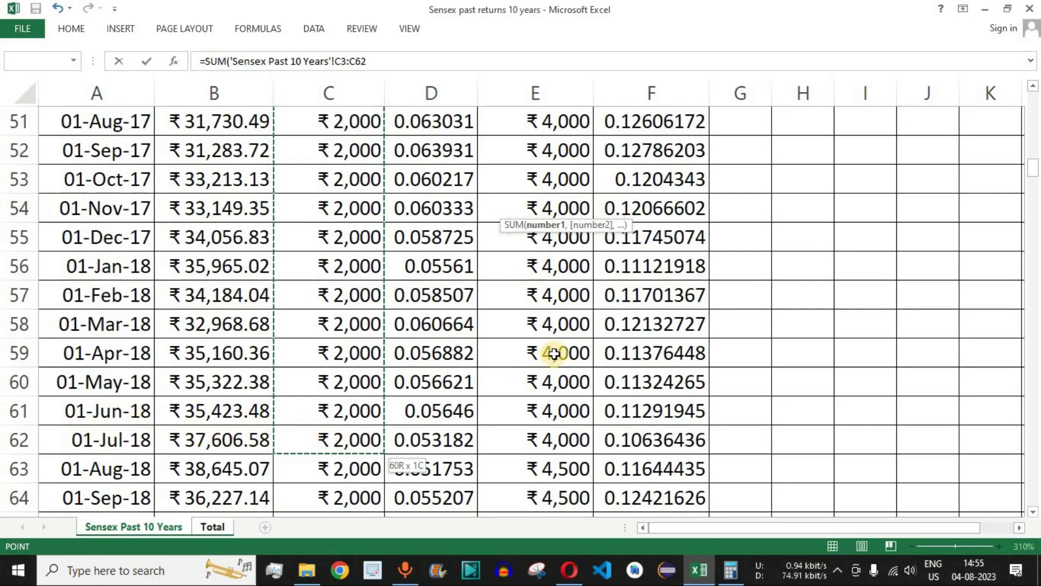
{"action": "key", "text": "Return"}
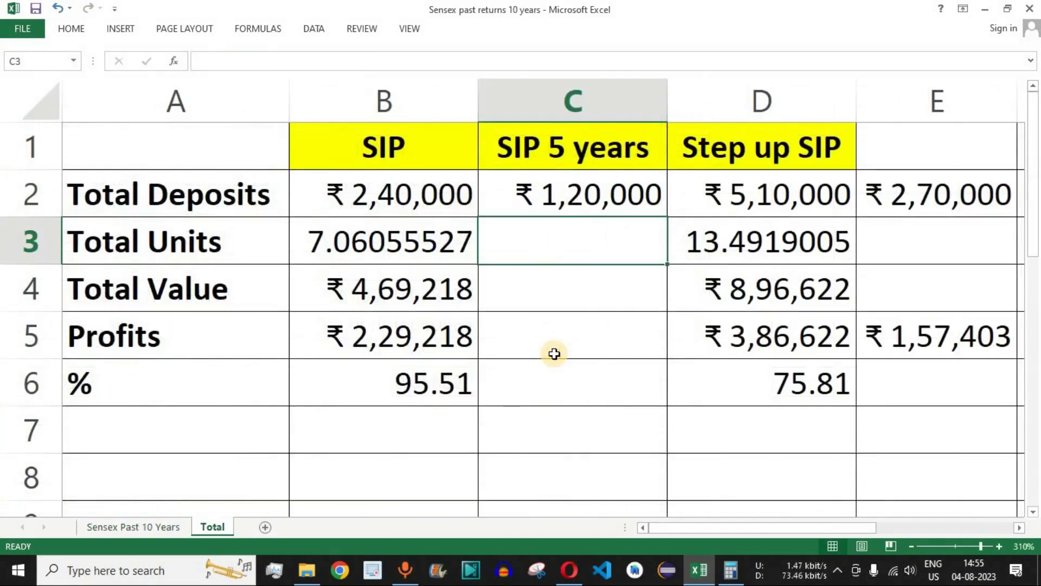
Check the 5-year and 10-year Total Deposits formulas and change the SIP heading in B1 to "SIP 10 years"
{"action": "left_click", "coordinate": [566, 201]}
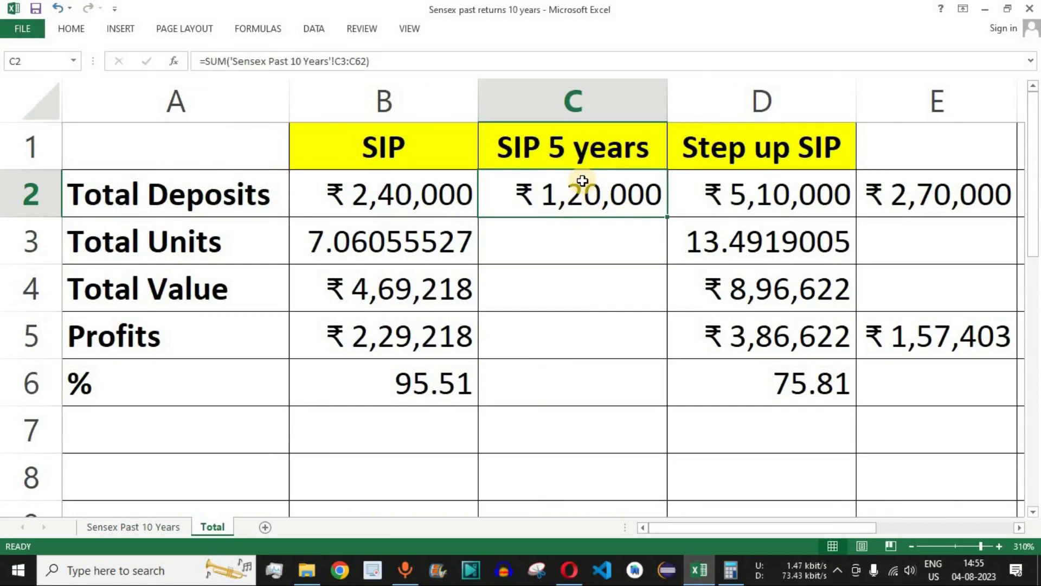
{"action": "left_click", "coordinate": [398, 192]}
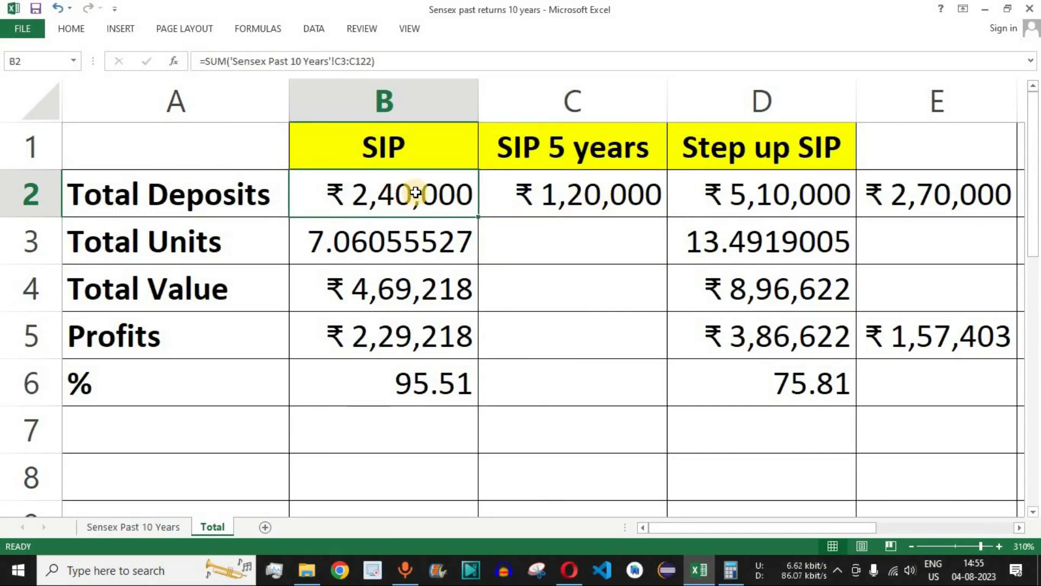
{"action": "left_click", "coordinate": [623, 198]}
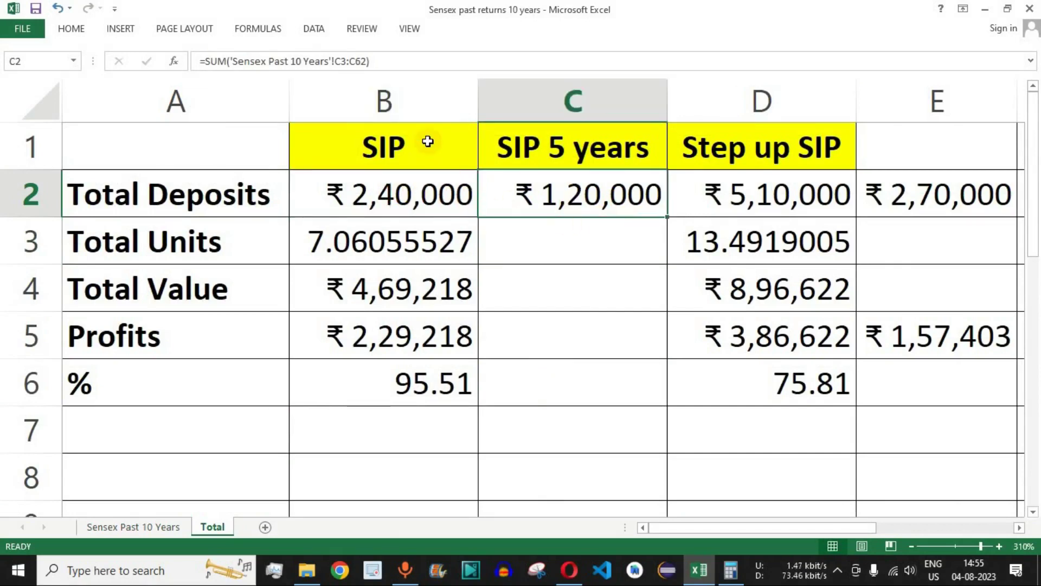
{"action": "left_click", "coordinate": [383, 163]}
{"action": "double_click", "coordinate": [441, 148]}
{"action": "type", "text": "10 years"}
{"action": "key", "text": "Return"}
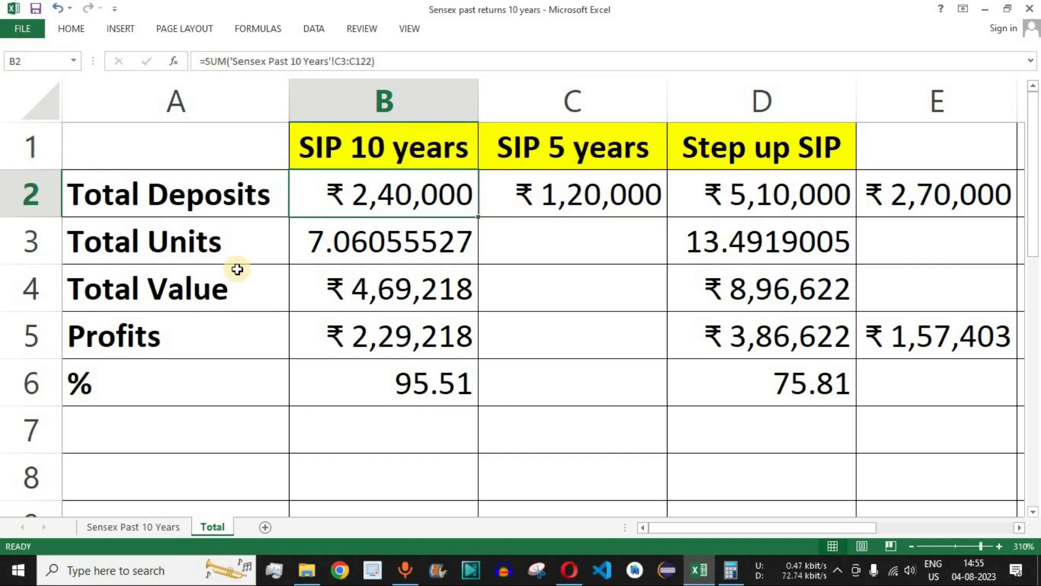
Calculate the SIP 5 years Total Units in C3 with =SUM('Sensex Past 10 Years'!D3:D62)
{"action": "left_click", "coordinate": [586, 239]}
{"action": "type", "text": "=su"}
{"action": "key", "text": "Tab"}
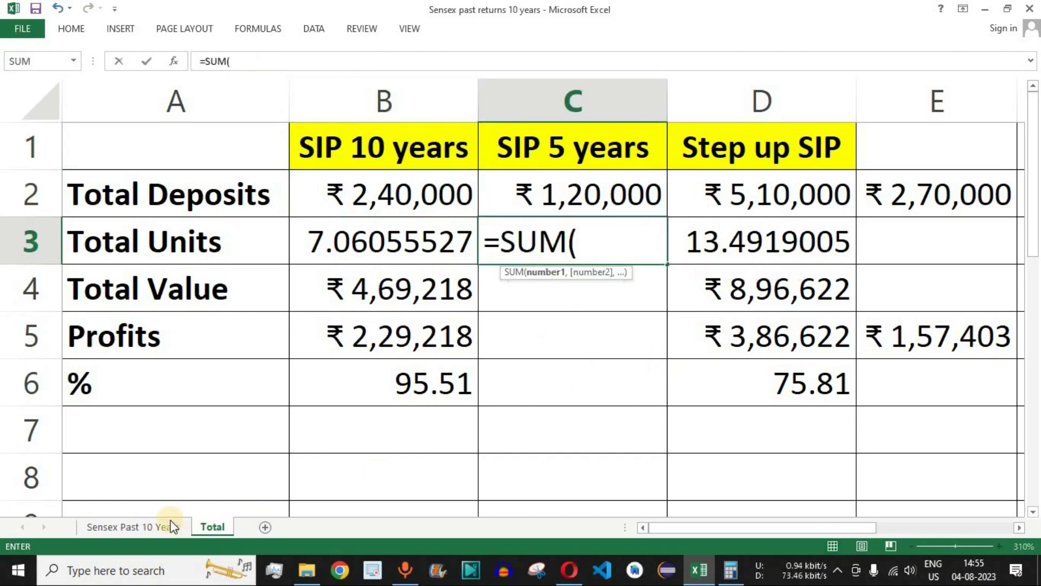
{"action": "left_click", "coordinate": [130, 526]}
{"action": "scroll", "coordinate": [426, 329], "scroll_direction": "up", "scroll_amount": 17}
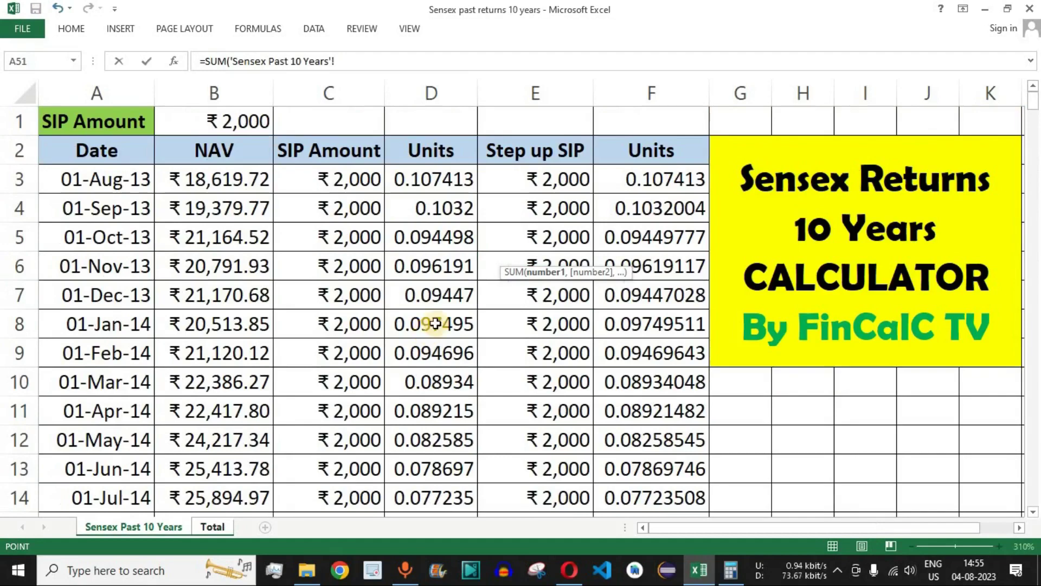
{"action": "left_click_drag", "start_coordinate": [432, 179], "coordinate": [450, 353]}
{"action": "key", "text": "shift+Down"}
{"action": "key", "text": "shift+Down"}
{"action": "key", "text": "shift+Down"}
{"action": "key", "text": "shift+Down"}
{"action": "key", "text": "shift+Down"}
{"action": "key", "text": "shift+Down"}
{"action": "key", "text": "shift+Down"}
{"action": "key", "text": "shift+Down"}
{"action": "key", "text": "shift+Down"}
{"action": "key", "text": "shift+Down"}
{"action": "key", "text": "shift+Down"}
{"action": "key", "text": "shift+Down"}
{"action": "key", "text": "shift+Down"}
{"action": "key", "text": "shift+Down"}
{"action": "key", "text": "shift+Down"}
{"action": "key", "text": "shift+Down"}
{"action": "key", "text": "shift+Down"}
{"action": "key", "text": "shift+Down"}
{"action": "key", "text": "shift+Down"}
{"action": "key", "text": "shift+Down"}
{"action": "key", "text": "shift+Down"}
{"action": "key", "text": "shift+Down"}
{"action": "key", "text": "shift+Down"}
{"action": "key", "text": "shift+Down"}
{"action": "key", "text": "shift+Down"}
{"action": "key", "text": "shift+Down"}
{"action": "key", "text": "shift+Down"}
{"action": "key", "text": "shift+Down"}
{"action": "key", "text": "shift+Down"}
{"action": "key", "text": "shift+Down"}
{"action": "key", "text": "shift+Down"}
{"action": "key", "text": "shift+Down"}
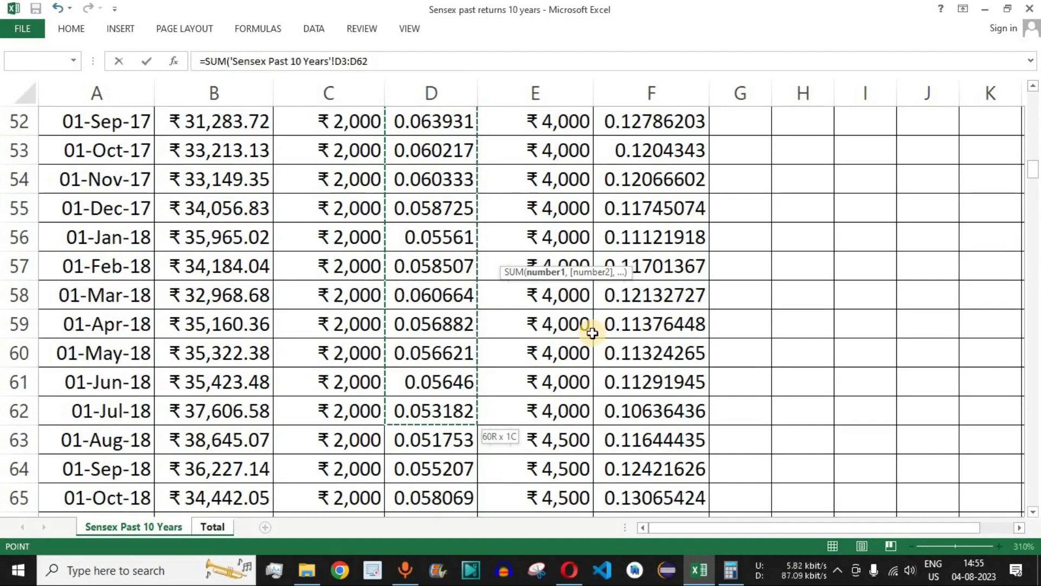
{"action": "key", "text": "Return"}
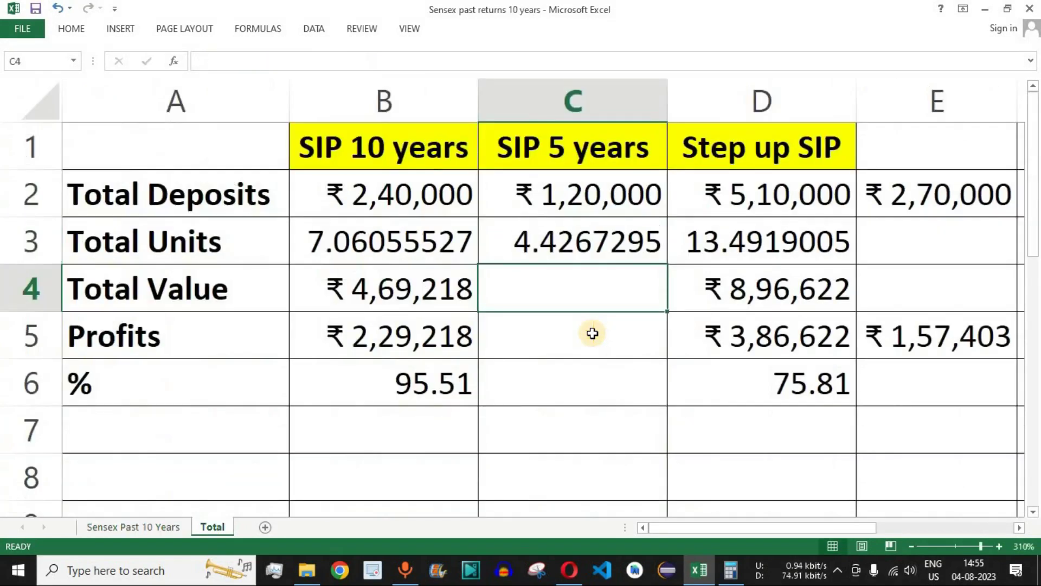
Examine the Sensex Past 10 Years rows from the 01-Jul-18 SIP instalment down to the 01-Aug-23 NAV
{"action": "left_click", "coordinate": [570, 244]}
{"action": "left_click", "coordinate": [561, 292]}
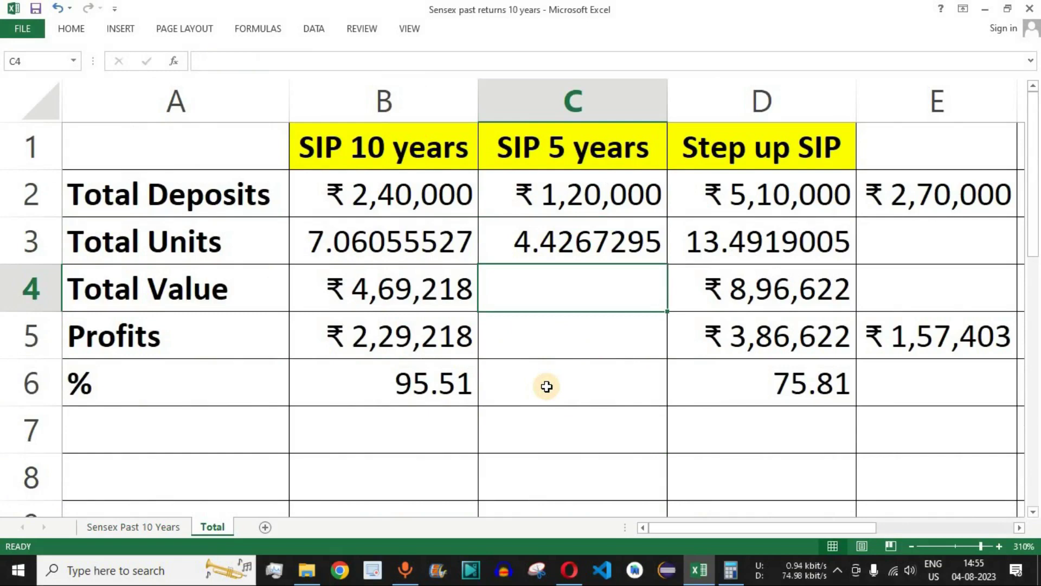
{"action": "left_click", "coordinate": [126, 527]}
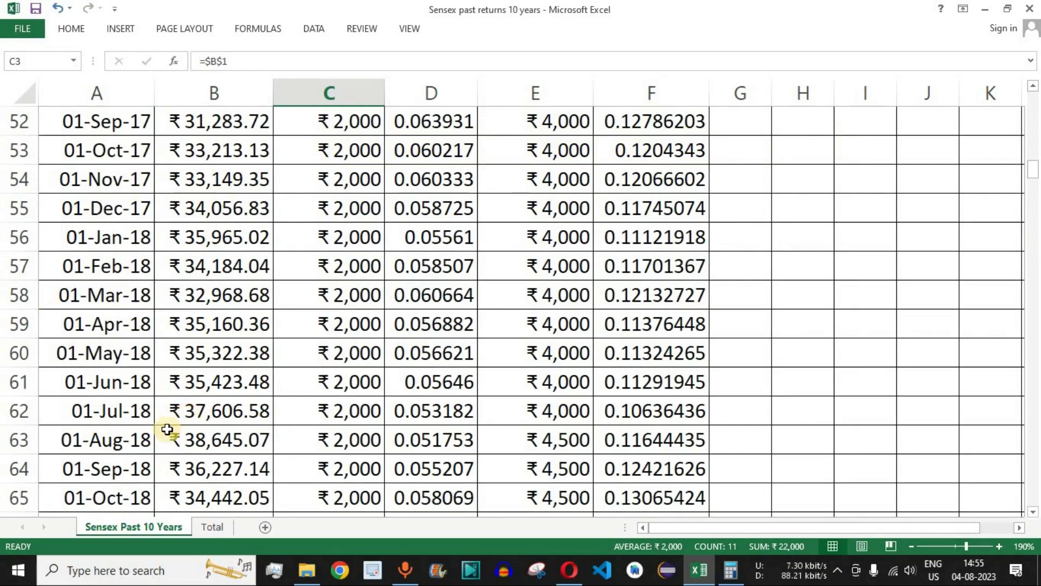
{"action": "left_click", "coordinate": [22, 410]}
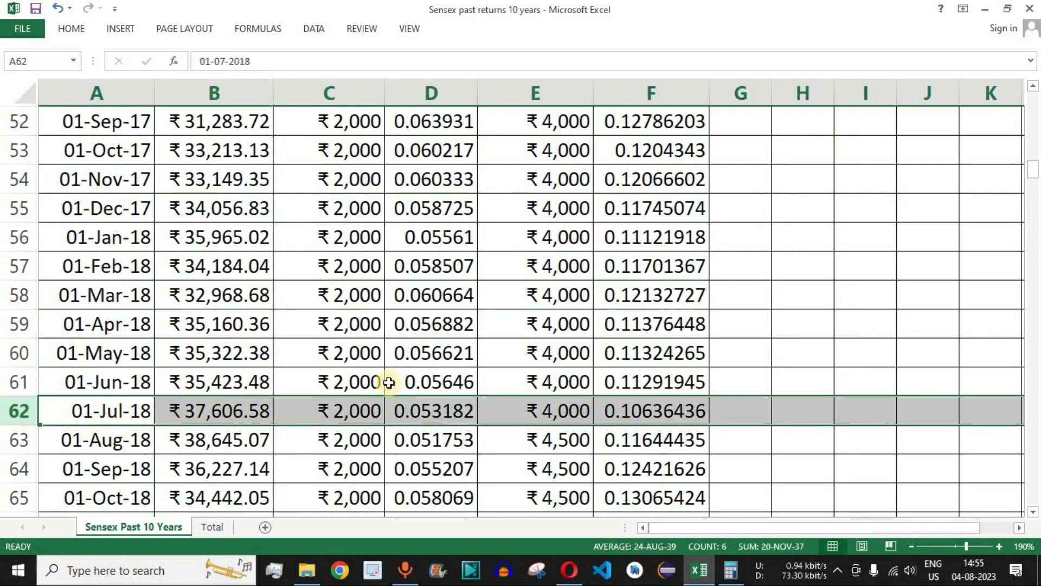
{"action": "scroll", "coordinate": [360, 407], "scroll_direction": "down", "scroll_amount": 2}
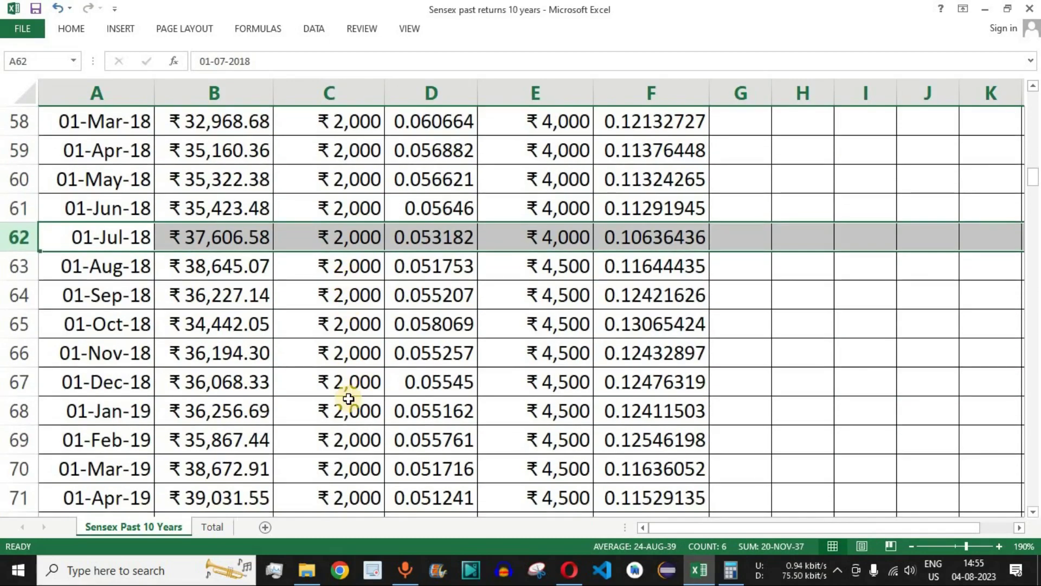
{"action": "left_click_drag", "start_coordinate": [348, 268], "coordinate": [354, 472]}
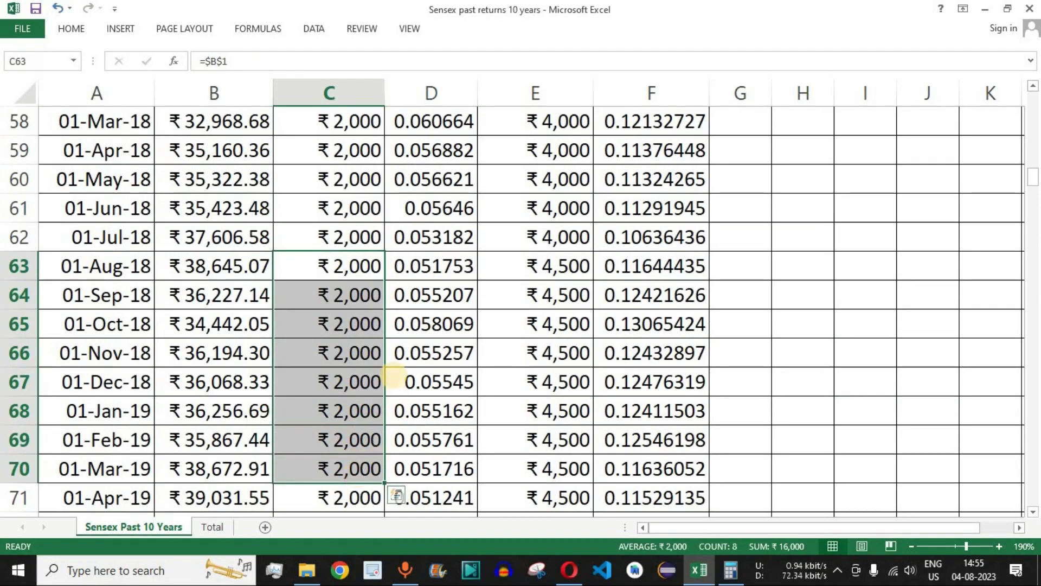
{"action": "scroll", "coordinate": [320, 323], "scroll_direction": "down", "scroll_amount": 7}
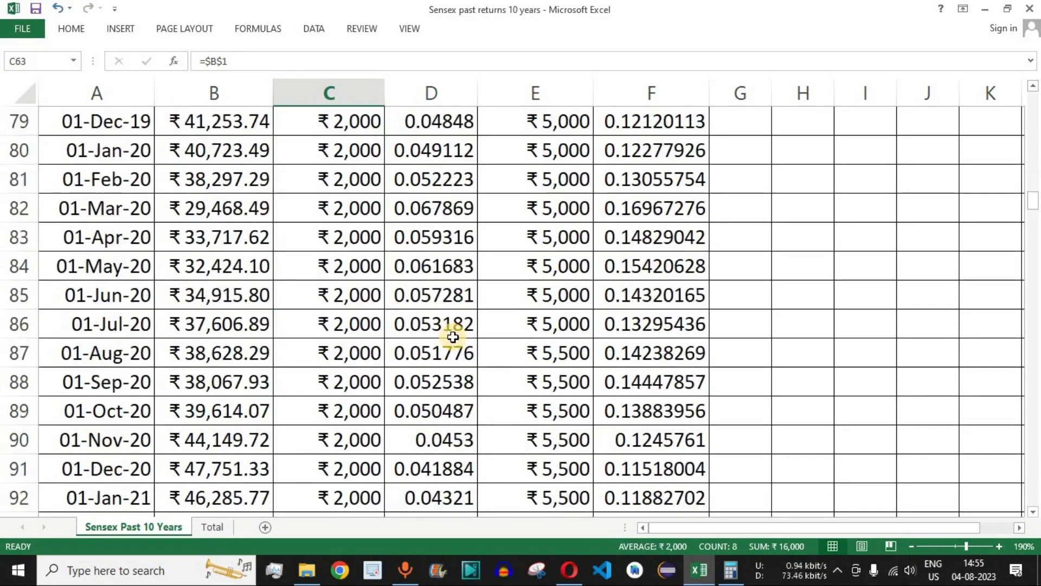
{"action": "scroll", "coordinate": [452, 334], "scroll_direction": "down", "scroll_amount": 15}
{"action": "scroll", "coordinate": [451, 332], "scroll_direction": "up", "scroll_amount": 4}
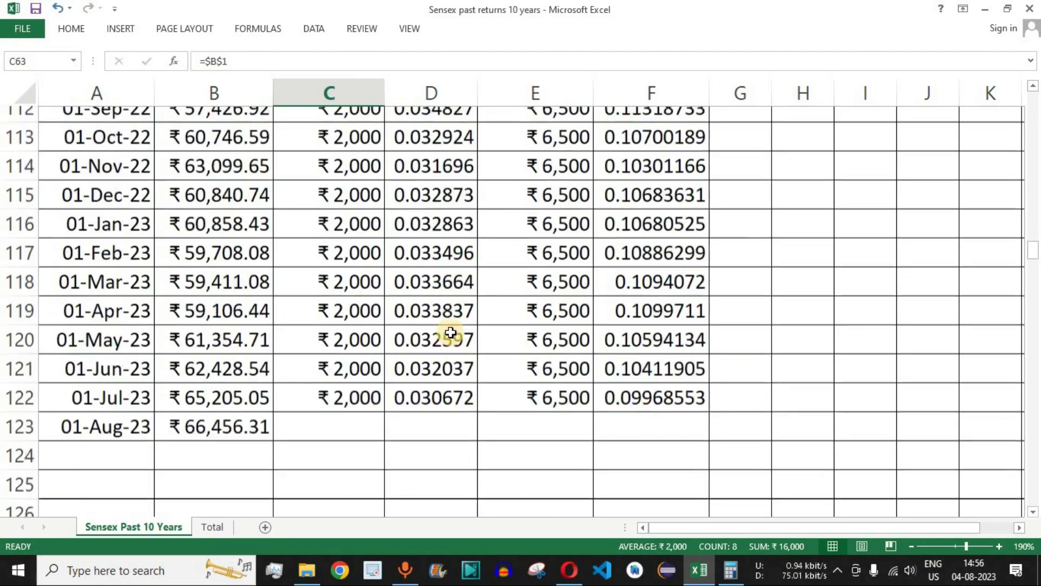
{"action": "left_click", "coordinate": [147, 439]}
{"action": "left_click", "coordinate": [184, 449]}
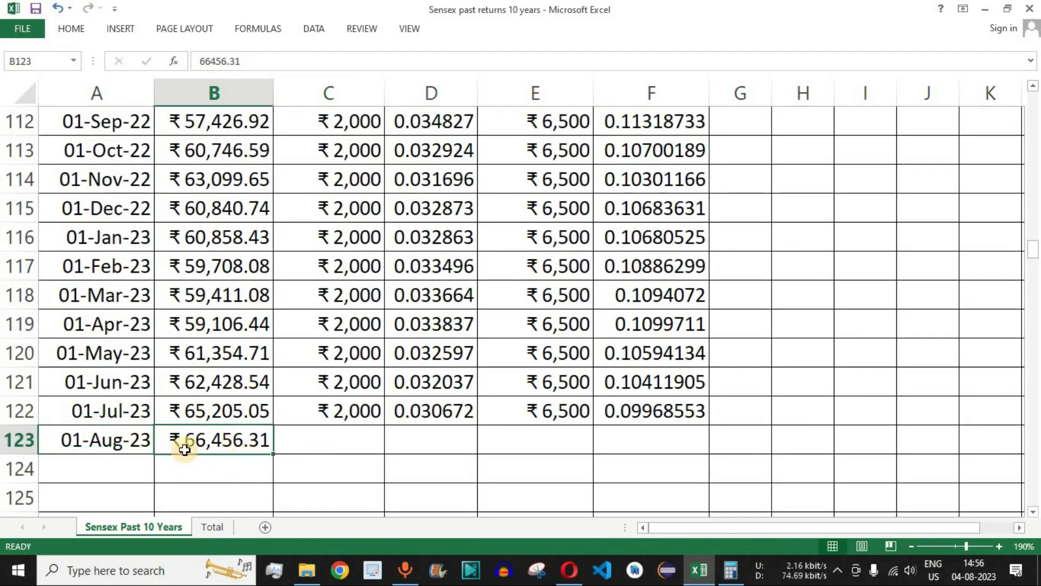
Calculate the SIP 5 years Total Value in C4 with =C3*'Sensex Past 10 Years'!B123
{"action": "left_click", "coordinate": [215, 527]}
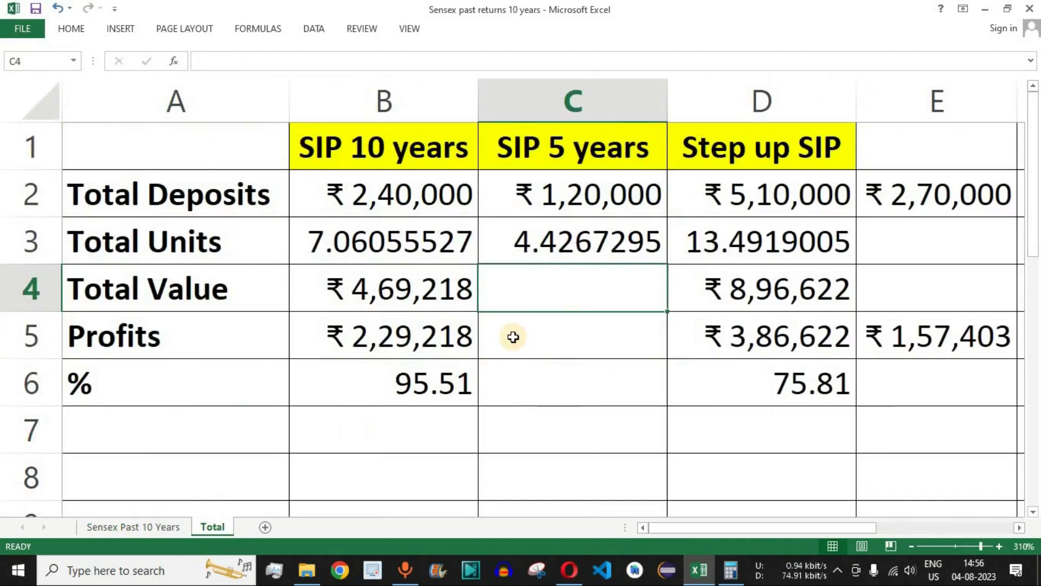
{"action": "type", "text": "="}
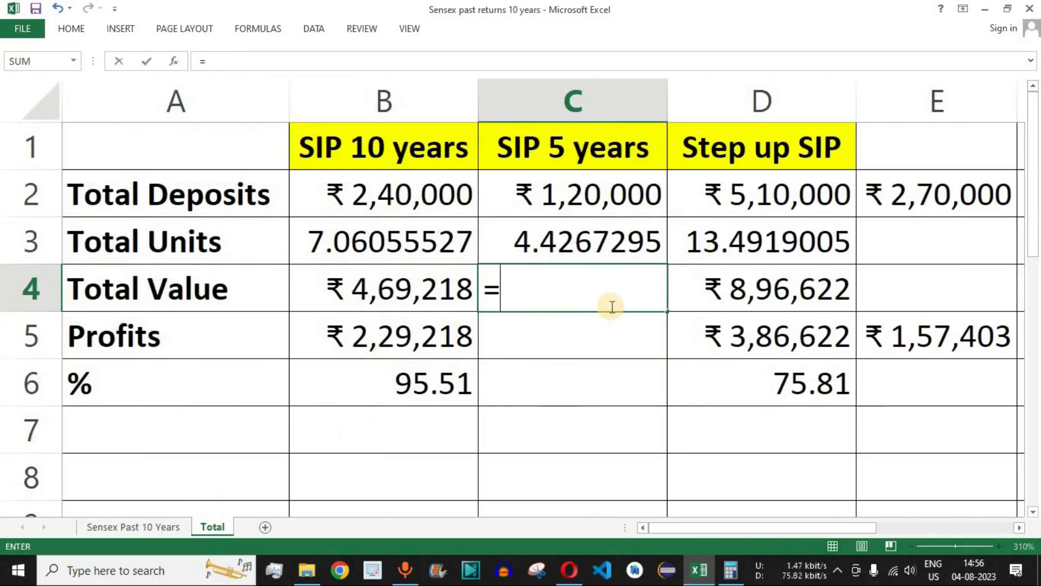
{"action": "left_click", "coordinate": [579, 243]}
{"action": "type", "text": "*"}
{"action": "left_click", "coordinate": [157, 526]}
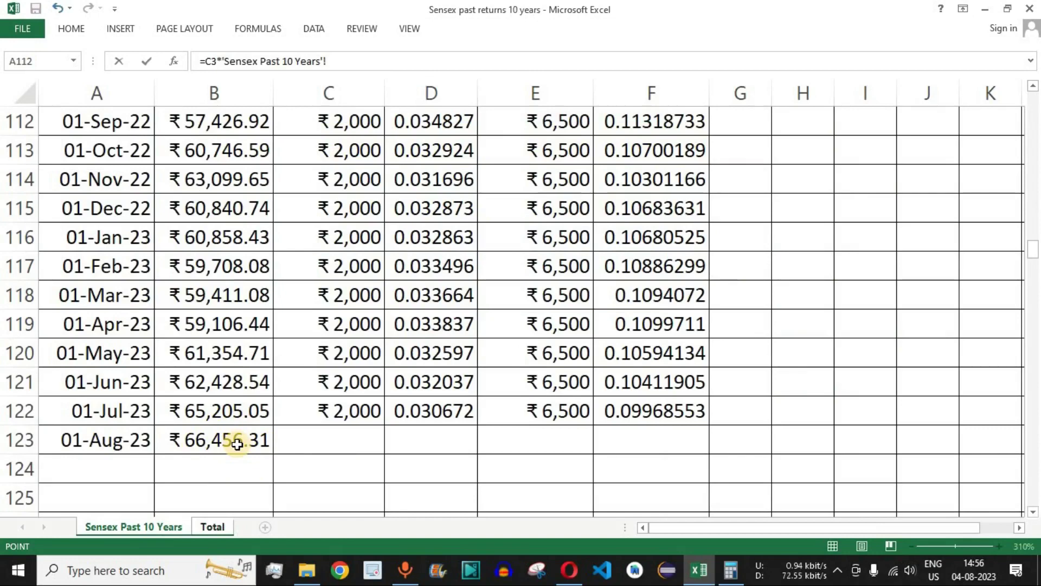
{"action": "left_click", "coordinate": [237, 444]}
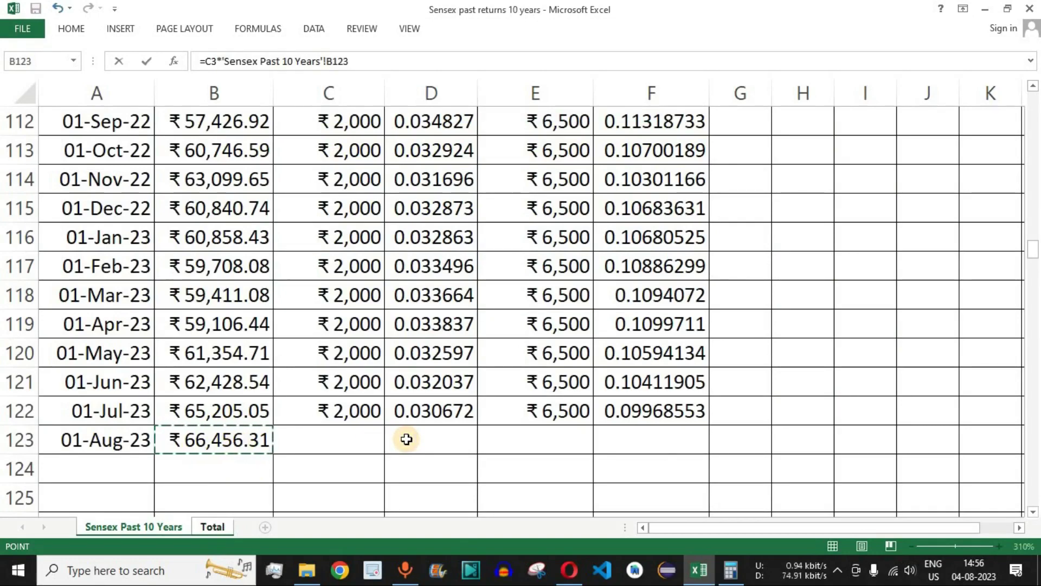
{"action": "key", "text": "Return"}
{"action": "left_click", "coordinate": [571, 287]}
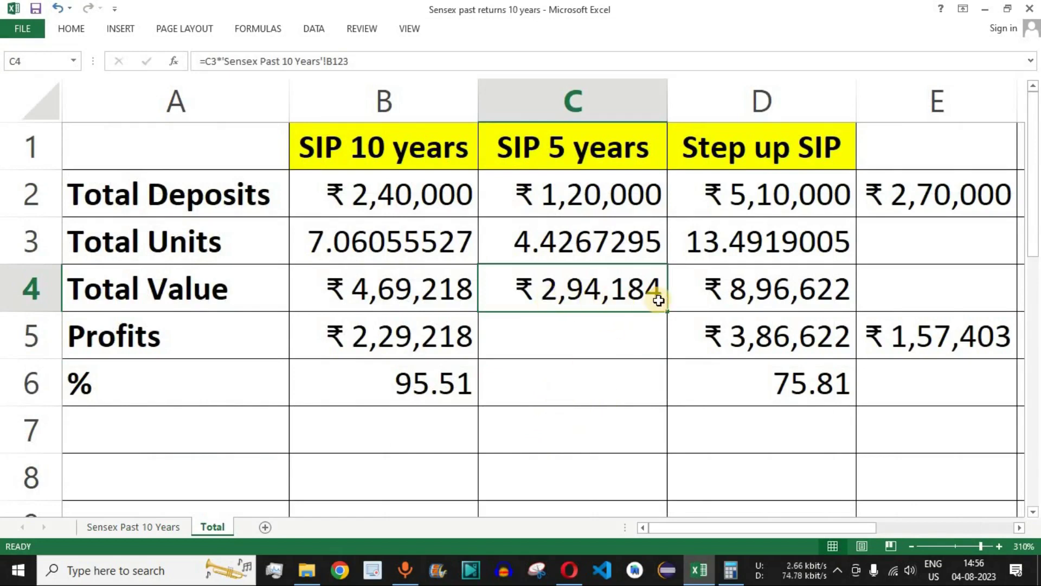
Copy the Profits and % formulas from B5:B6 into C5:C6 and compare the SIP 5 years figures with SIP 10 years
{"action": "left_click", "coordinate": [576, 343]}
{"action": "left_click_drag", "start_coordinate": [441, 337], "coordinate": [611, 481]}
{"action": "left_click", "coordinate": [596, 337]}
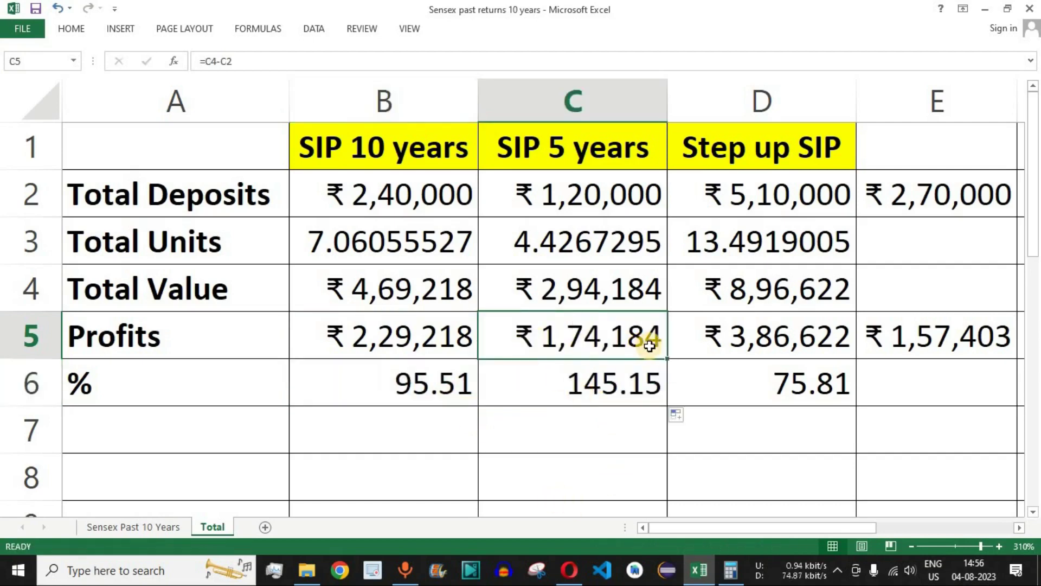
{"action": "left_click", "coordinate": [589, 398]}
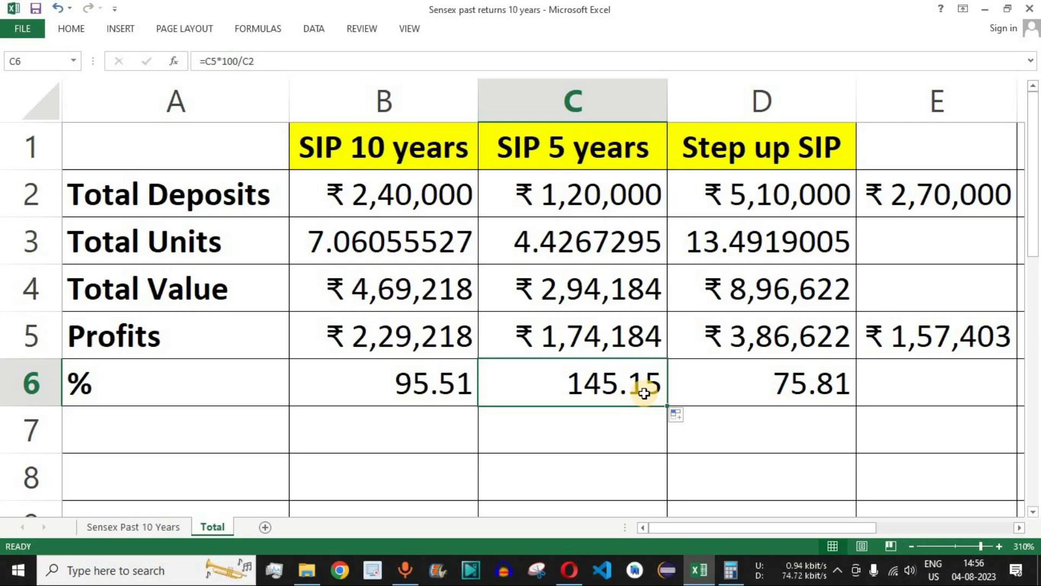
{"action": "left_click", "coordinate": [439, 395]}
{"action": "left_click_drag", "start_coordinate": [613, 388], "coordinate": [438, 401]}
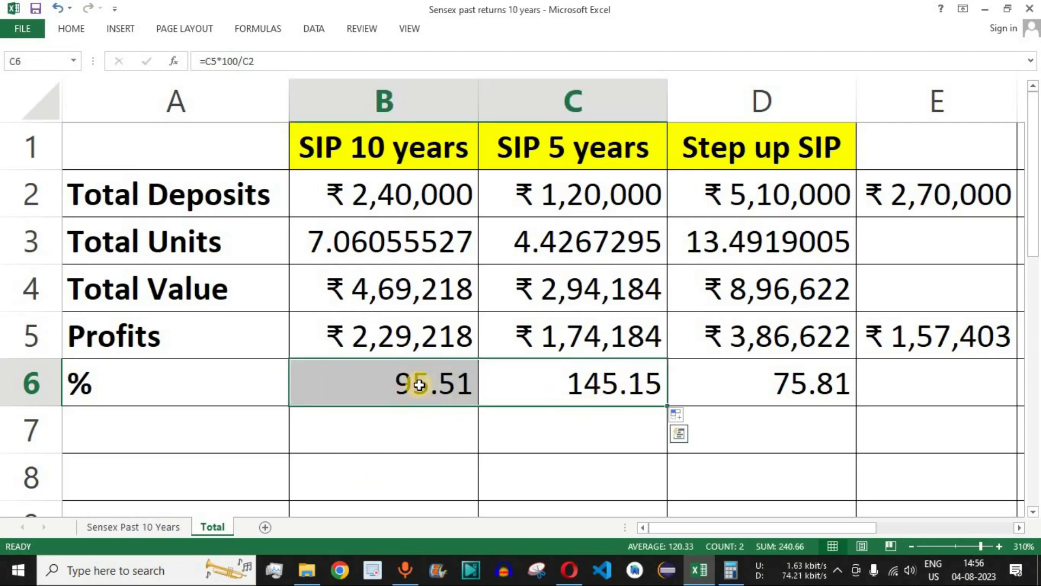
{"action": "left_click_drag", "start_coordinate": [577, 333], "coordinate": [542, 316]}
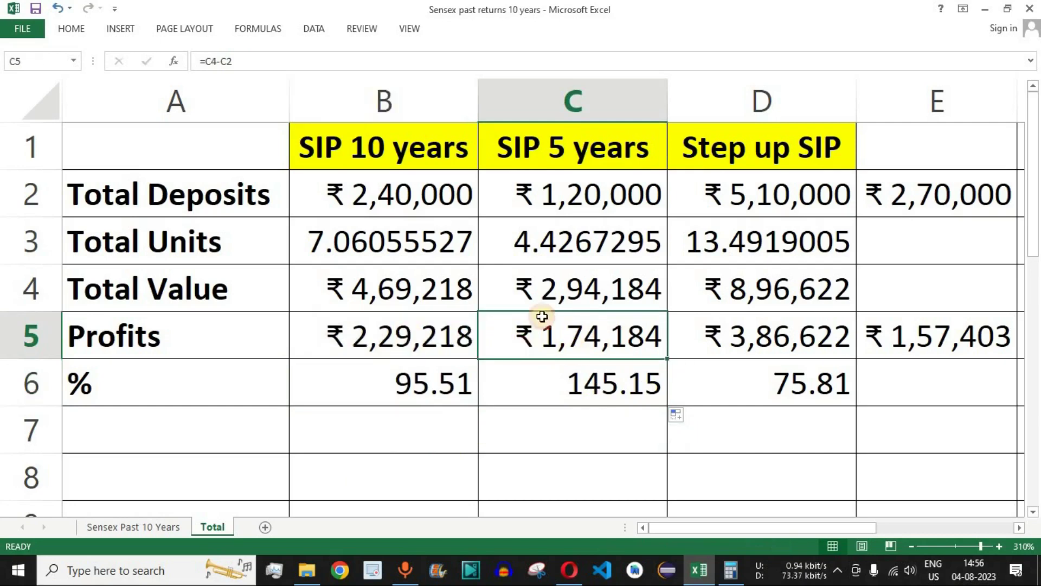
{"action": "left_click_drag", "start_coordinate": [428, 193], "coordinate": [578, 198]}
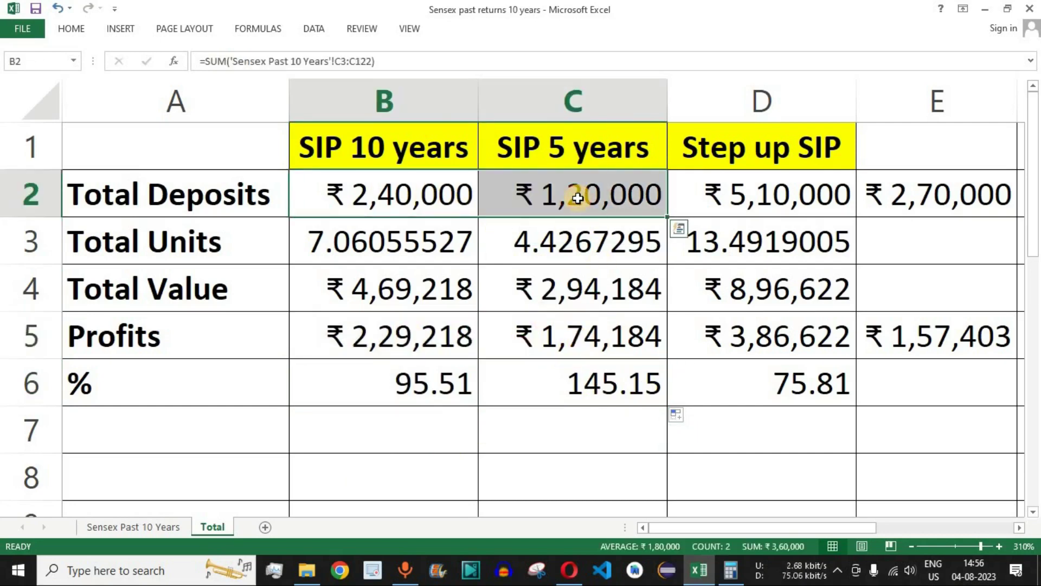
Insert a new column E after Step up SIP and enter the heading "step 5 years" in E1
{"action": "scroll", "coordinate": [684, 301], "scroll_direction": "down", "scroll_amount": 4}
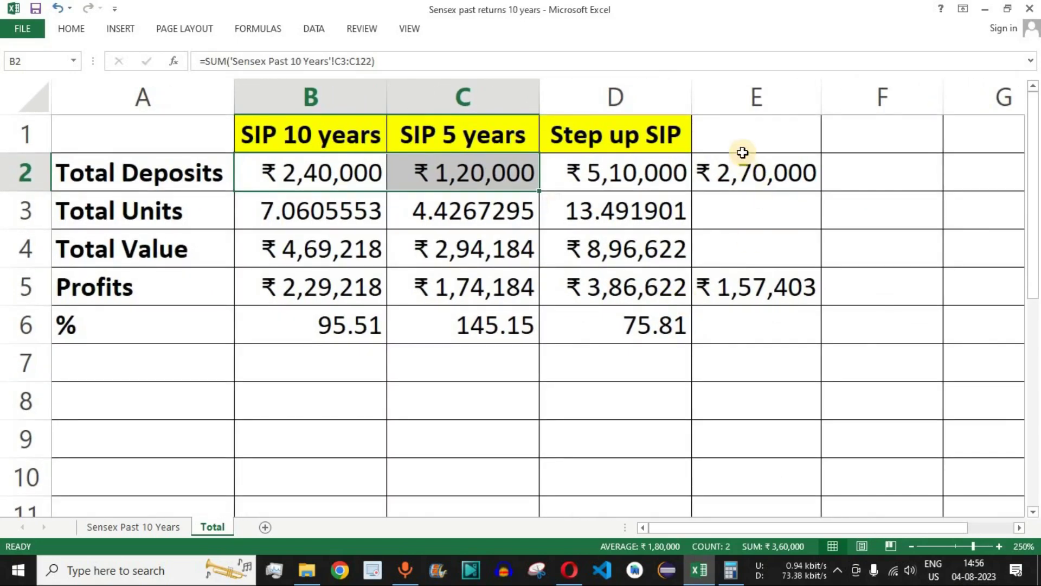
{"action": "left_click", "coordinate": [743, 96]}
{"action": "right_click", "coordinate": [747, 99]}
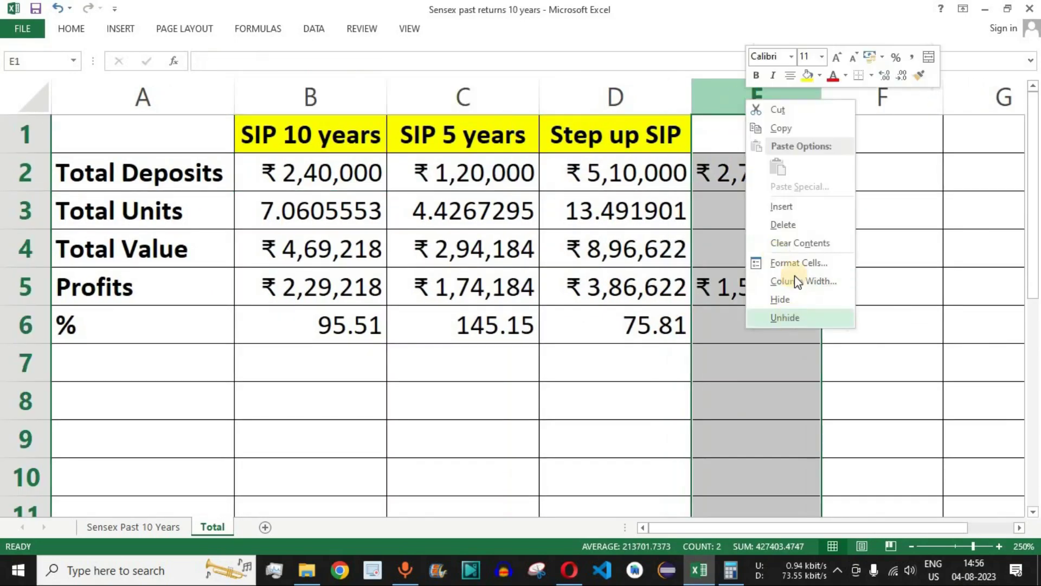
{"action": "left_click", "coordinate": [798, 208]}
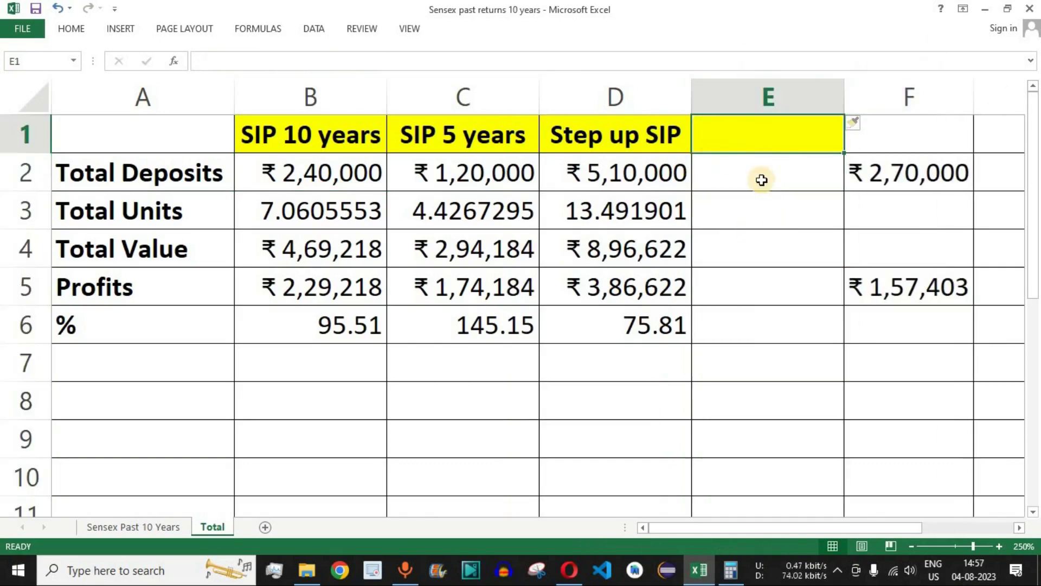
{"action": "type", "text": "step 5 years"}
{"action": "key", "text": "Return"}
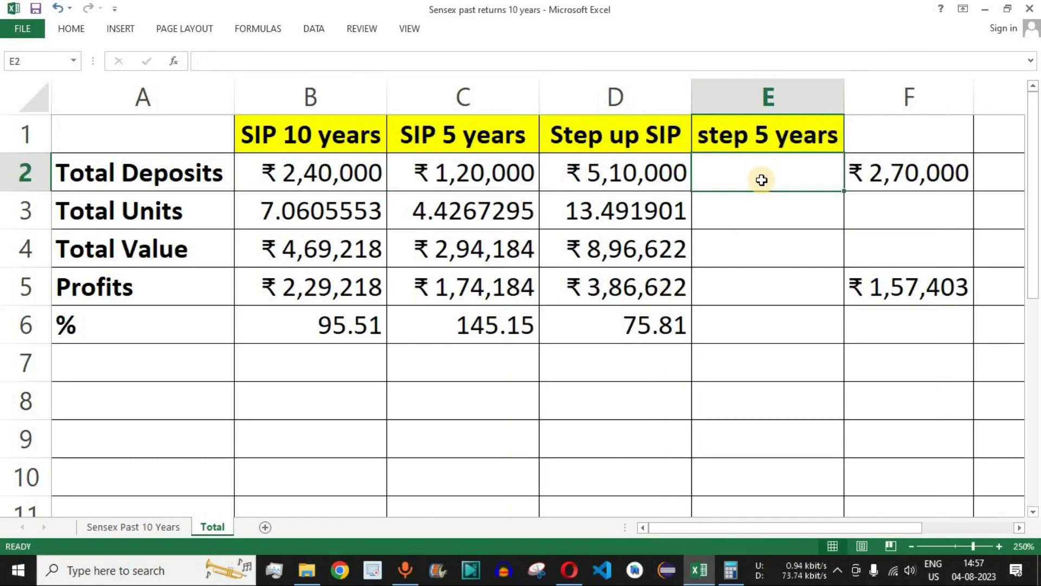
Calculate the step 5 years Total Deposits in E2 with =SUM('Sensex Past 10 Years'!E3:E61)
{"action": "type", "text": "=sum"}
{"action": "key", "text": "Tab"}
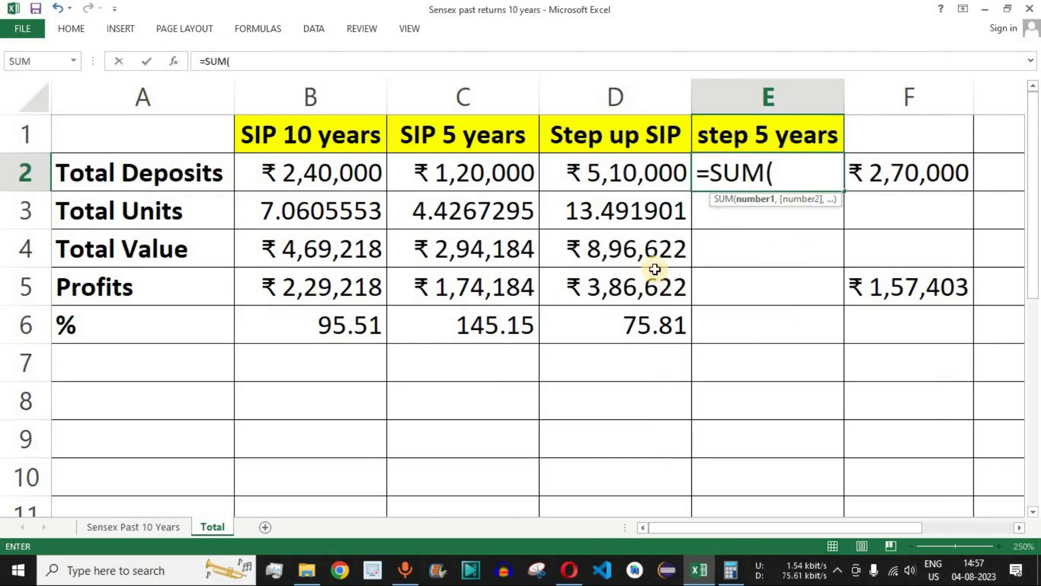
{"action": "left_click", "coordinate": [143, 527]}
{"action": "left_click_drag", "start_coordinate": [1033, 228], "coordinate": [1033, 98]}
{"action": "left_click", "coordinate": [588, 178]}
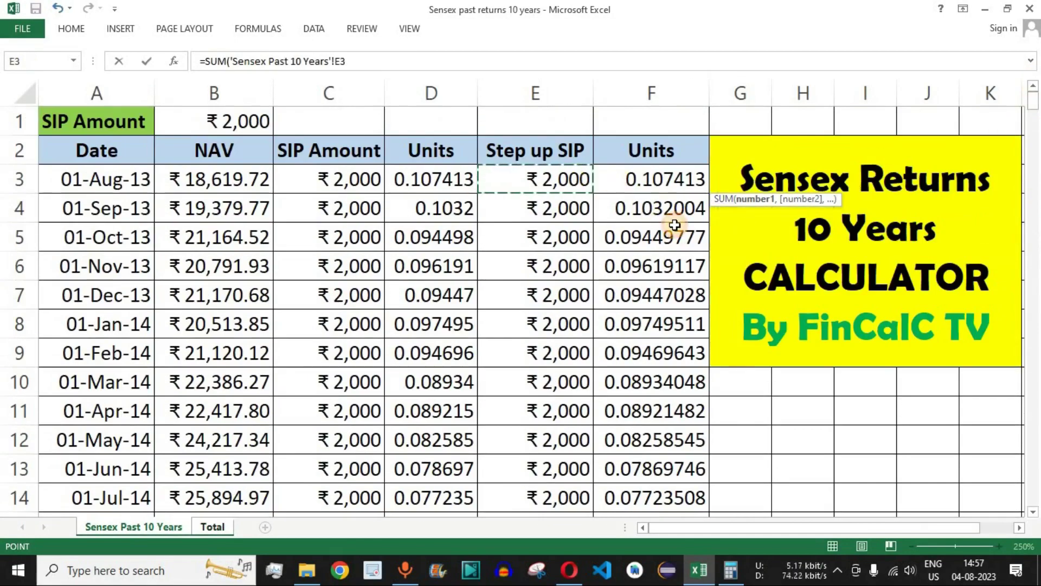
{"action": "key", "text": "shift+Down"}
{"action": "key", "text": "shift+Down"}
{"action": "key", "text": "shift+Down"}
{"action": "key", "text": "shift+Down"}
{"action": "key", "text": "shift+Down"}
{"action": "key", "text": "shift+Down"}
{"action": "key", "text": "shift+Down"}
{"action": "key", "text": "shift+Down"}
{"action": "key", "text": "shift+Down"}
{"action": "key", "text": "shift+Down"}
{"action": "key", "text": "shift+Down"}
{"action": "key", "text": "shift+Down"}
{"action": "key", "text": "shift+Down"}
{"action": "key", "text": "shift+Down"}
{"action": "key", "text": "shift+Down"}
{"action": "key", "text": "shift+Down"}
{"action": "key", "text": "shift+Down"}
{"action": "key", "text": "shift+Down"}
{"action": "key", "text": "shift+Down"}
{"action": "key", "text": "shift+Down"}
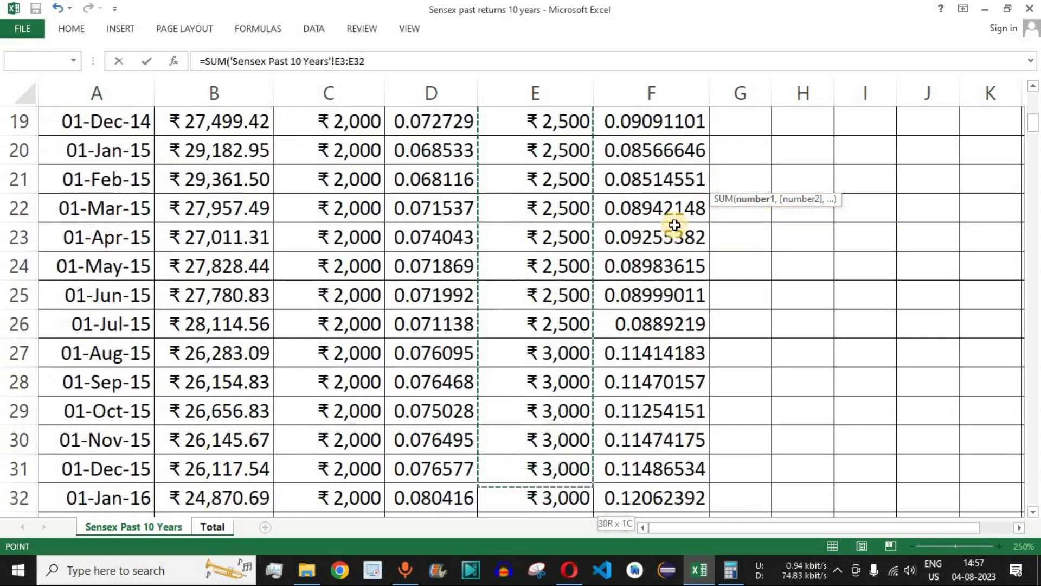
{"action": "key", "text": "shift+Down"}
{"action": "key", "text": "shift+Down"}
{"action": "key", "text": "shift+Down"}
{"action": "key", "text": "shift+Down"}
{"action": "key", "text": "shift+Down"}
{"action": "key", "text": "shift+Down"}
{"action": "key", "text": "shift+Down"}
{"action": "key", "text": "shift+Down"}
{"action": "key", "text": "shift+Down"}
{"action": "key", "text": "shift+Down"}
{"action": "key", "text": "shift+Down"}
{"action": "key", "text": "shift+Down"}
{"action": "key", "text": "shift+Down"}
{"action": "key", "text": "shift+Down"}
{"action": "key", "text": "shift+Down"}
{"action": "key", "text": "shift+Down"}
{"action": "key", "text": "shift+Down"}
{"action": "key", "text": "shift+Down"}
{"action": "key", "text": "shift+Down"}
{"action": "key", "text": "shift+Down"}
{"action": "key", "text": "shift+Up"}
{"action": "key", "text": "shift+Up"}
{"action": "key", "text": "shift+Up"}
{"action": "key", "text": "shift+Up"}
{"action": "key", "text": "shift+Up"}
{"action": "key", "text": "shift+Up"}
{"action": "key", "text": "shift+Up"}
{"action": "key", "text": "shift+Up"}
{"action": "key", "text": "shift+Up"}
{"action": "key", "text": "shift+Up"}
{"action": "key", "text": "shift+Up"}
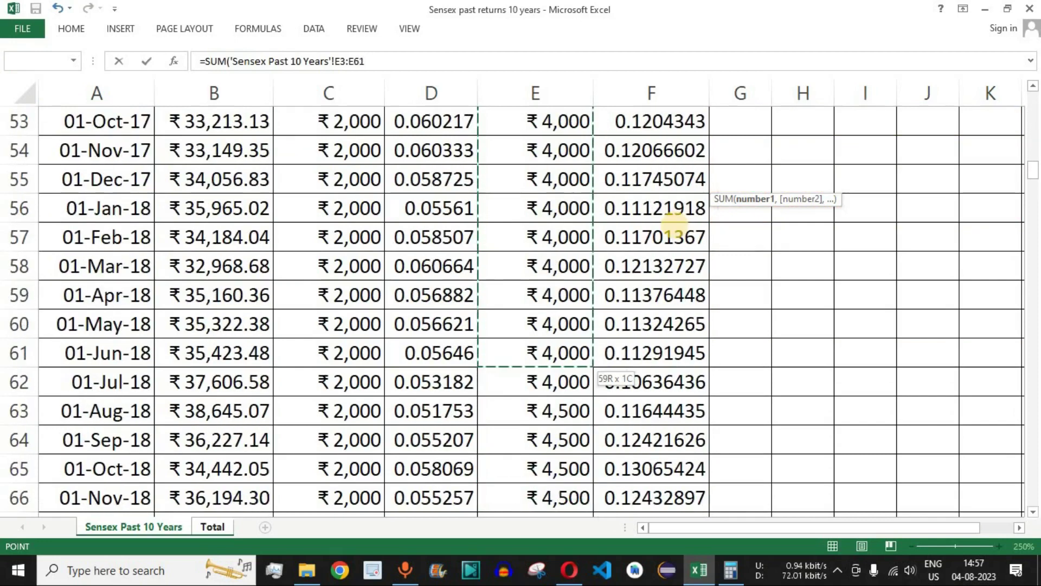
{"action": "key", "text": "Return"}
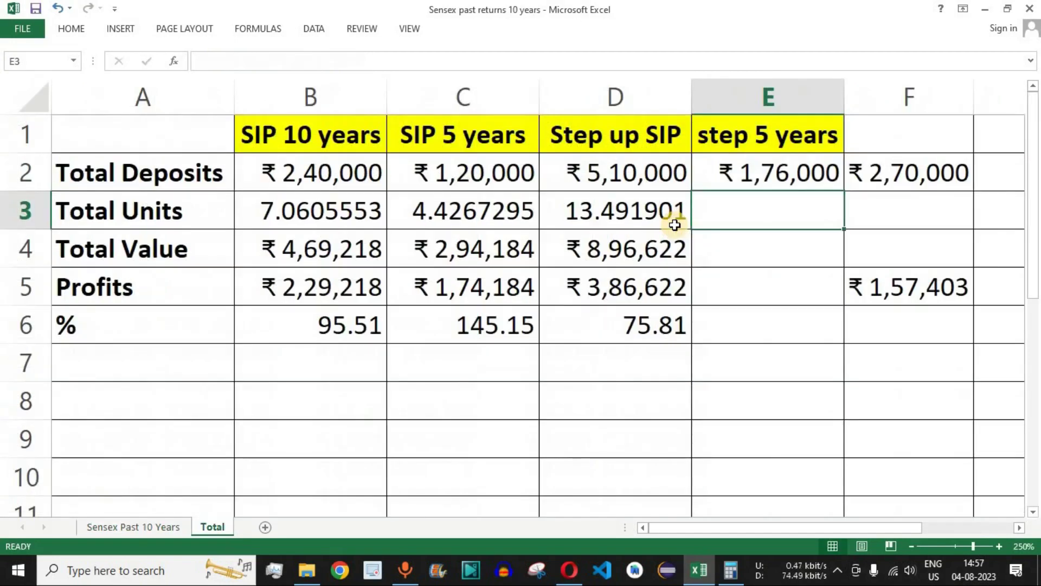
Calculate the step 5 years Total Units in E3 with =SUM('Sensex Past 10 Years'!F3:F62)
{"action": "type", "text": "="}
{"action": "key", "text": "Escape"}
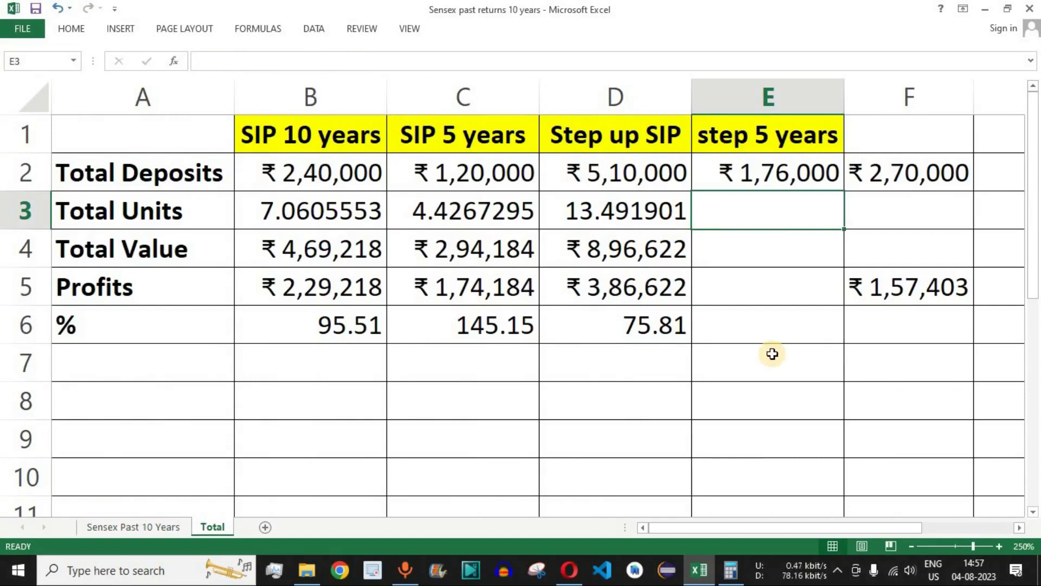
{"action": "type", "text": "=sum"}
{"action": "key", "text": "Tab"}
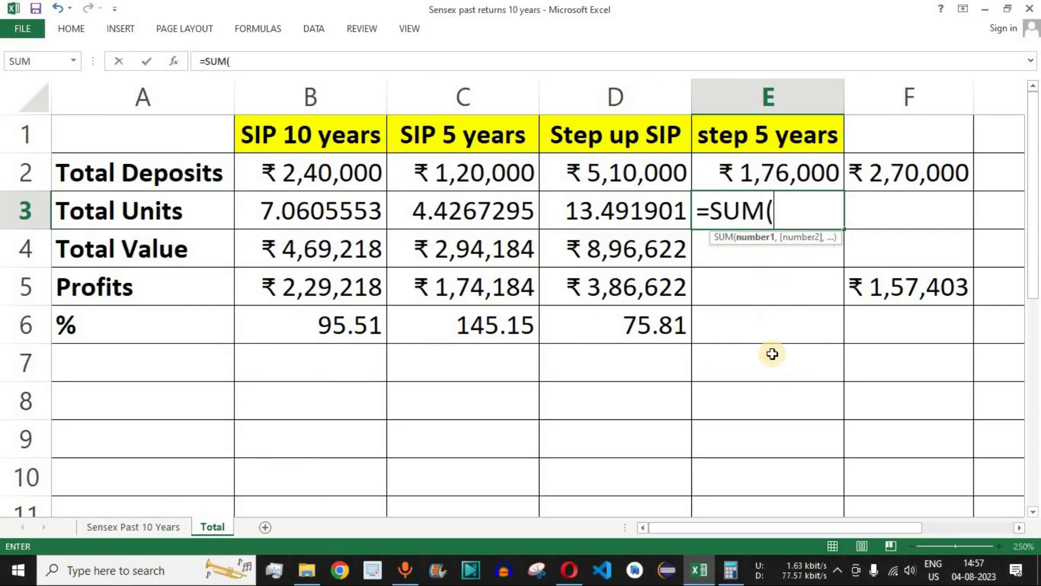
{"action": "left_click", "coordinate": [148, 523]}
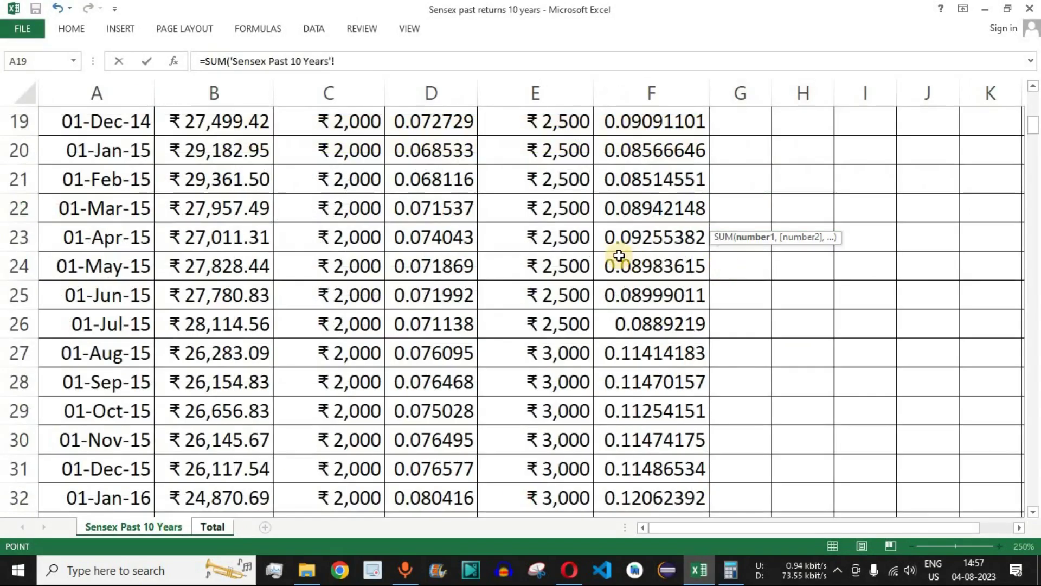
{"action": "scroll", "coordinate": [619, 255], "scroll_direction": "up", "scroll_amount": 6}
{"action": "left_click", "coordinate": [661, 178]}
{"action": "key", "text": "shift+Down"}
{"action": "key", "text": "shift+Down"}
{"action": "key", "text": "shift+Down"}
{"action": "key", "text": "shift+Down"}
{"action": "key", "text": "shift+Down"}
{"action": "key", "text": "shift+Down"}
{"action": "key", "text": "shift+Down"}
{"action": "key", "text": "shift+Down"}
{"action": "key", "text": "shift+Down"}
{"action": "key", "text": "shift+Down"}
{"action": "key", "text": "shift+Down"}
{"action": "key", "text": "shift+Down"}
{"action": "key", "text": "shift+Down"}
{"action": "key", "text": "shift+Down"}
{"action": "key", "text": "shift+Down"}
{"action": "key", "text": "shift+Down"}
{"action": "key", "text": "shift+Down"}
{"action": "key", "text": "shift+Down"}
{"action": "key", "text": "shift+Down"}
{"action": "key", "text": "shift+Down"}
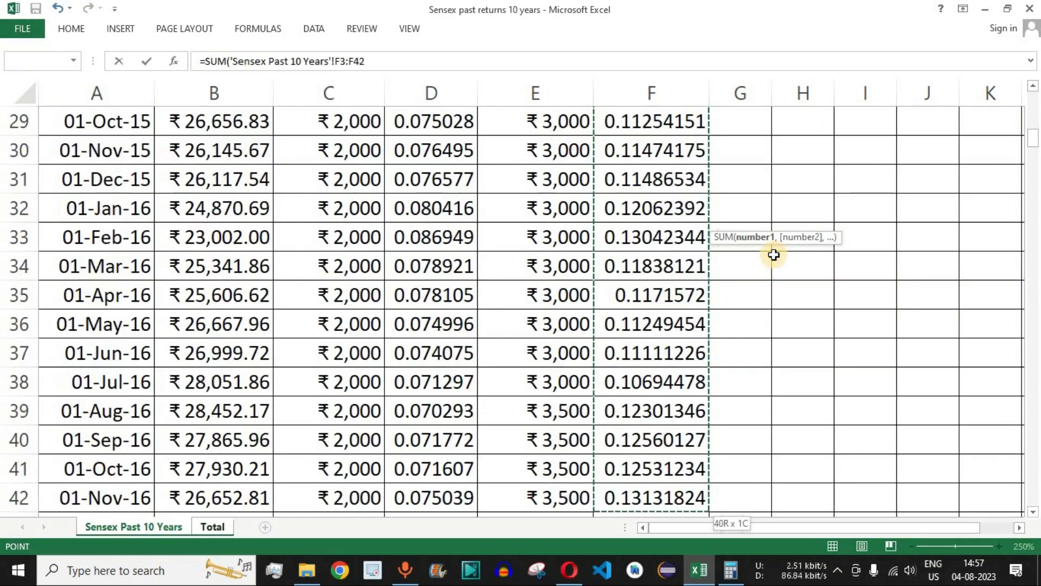
{"action": "key", "text": "shift+Down"}
{"action": "key", "text": "shift+Down"}
{"action": "key", "text": "shift+Down"}
{"action": "key", "text": "shift+Down"}
{"action": "key", "text": "shift+Down"}
{"action": "key", "text": "shift+Down"}
{"action": "key", "text": "shift+Down"}
{"action": "key", "text": "shift+Down"}
{"action": "key", "text": "shift+Down"}
{"action": "key", "text": "shift+Down"}
{"action": "key", "text": "shift+Down"}
{"action": "key", "text": "shift+Down"}
{"action": "key", "text": "shift+Down"}
{"action": "key", "text": "shift+Down"}
{"action": "key", "text": "shift+Down"}
{"action": "key", "text": "shift+Down"}
{"action": "key", "text": "shift+Down"}
{"action": "key", "text": "shift+Down"}
{"action": "key", "text": "shift+Down"}
{"action": "key", "text": "shift+Down"}
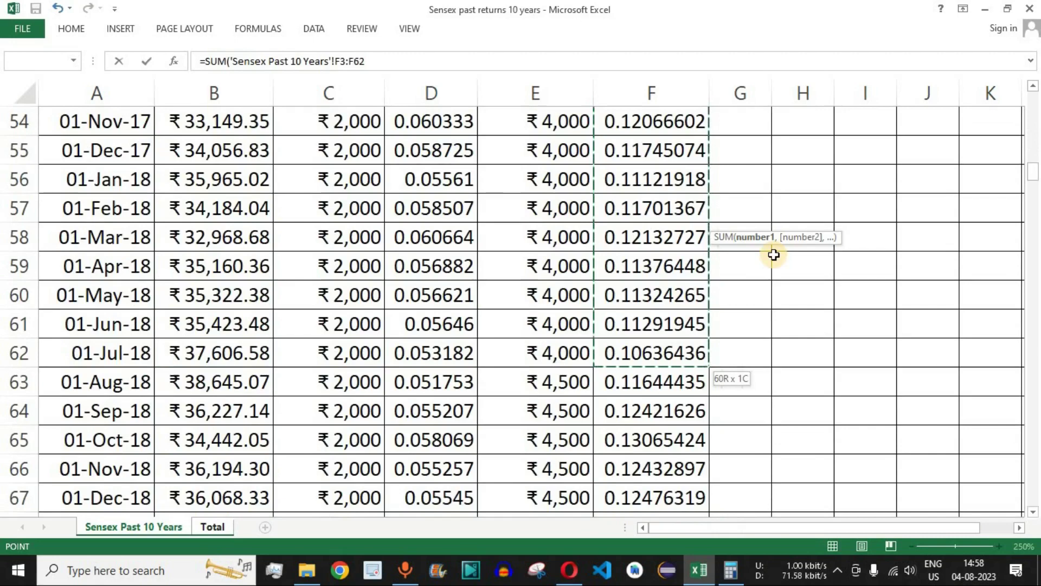
{"action": "key", "text": "Escape"}
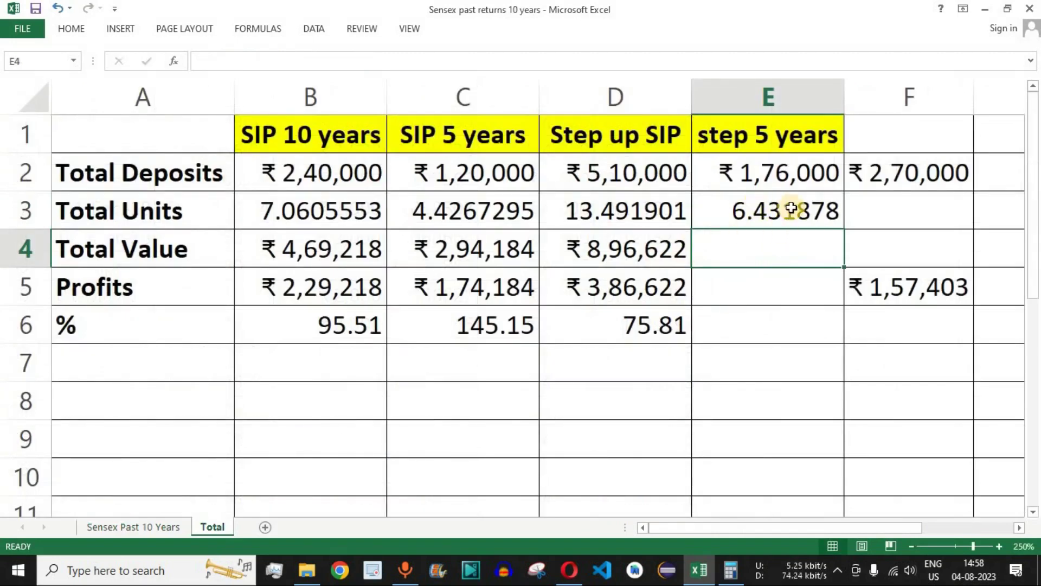
Calculate the step 5 years Total Value in E4 with =E3*'Sensex Past 10 Years'!B123
{"action": "type", "text": "="}
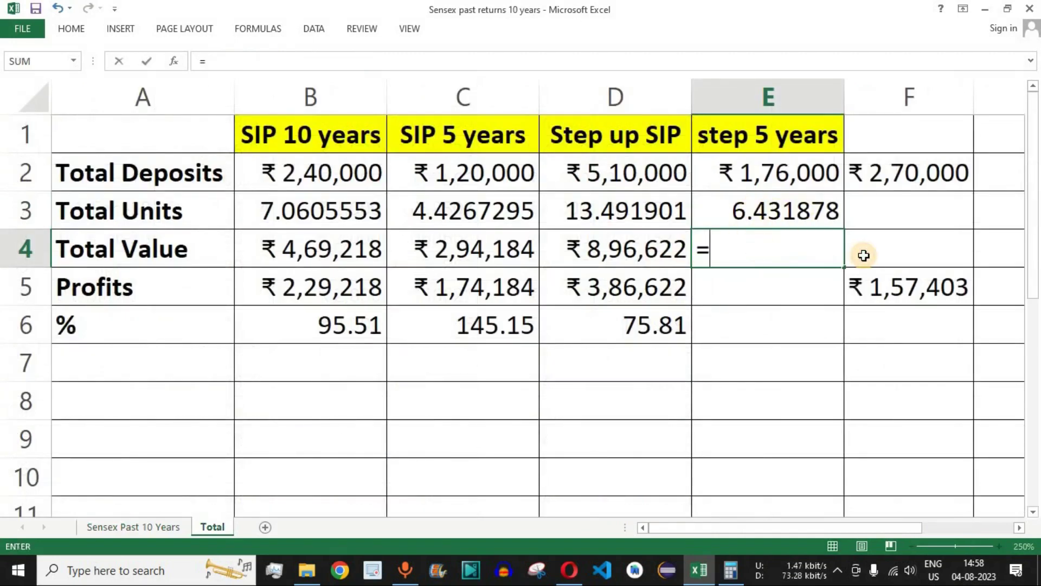
{"action": "left_click", "coordinate": [797, 220]}
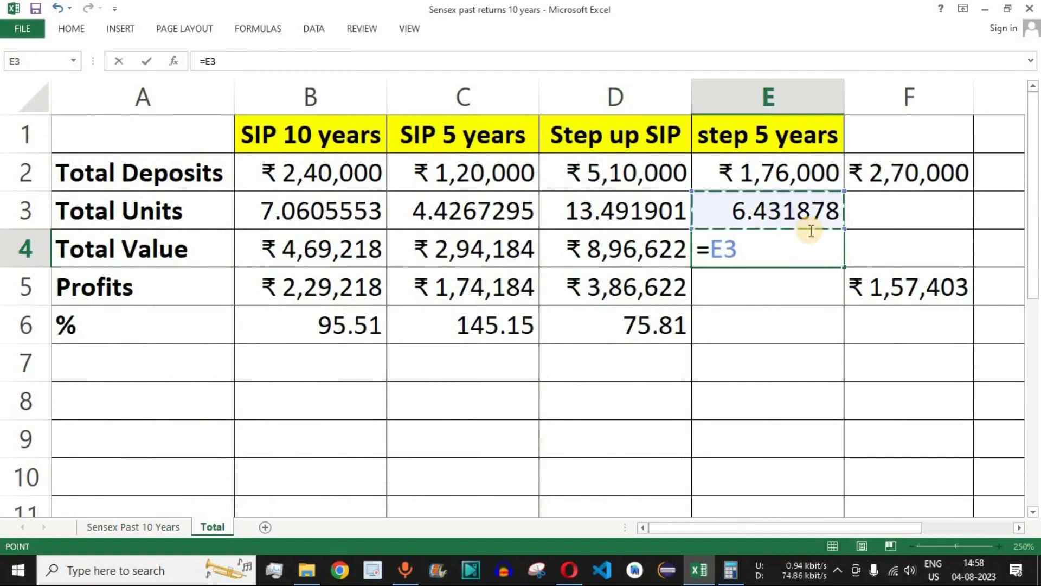
{"action": "type", "text": "*"}
{"action": "left_click", "coordinate": [163, 527]}
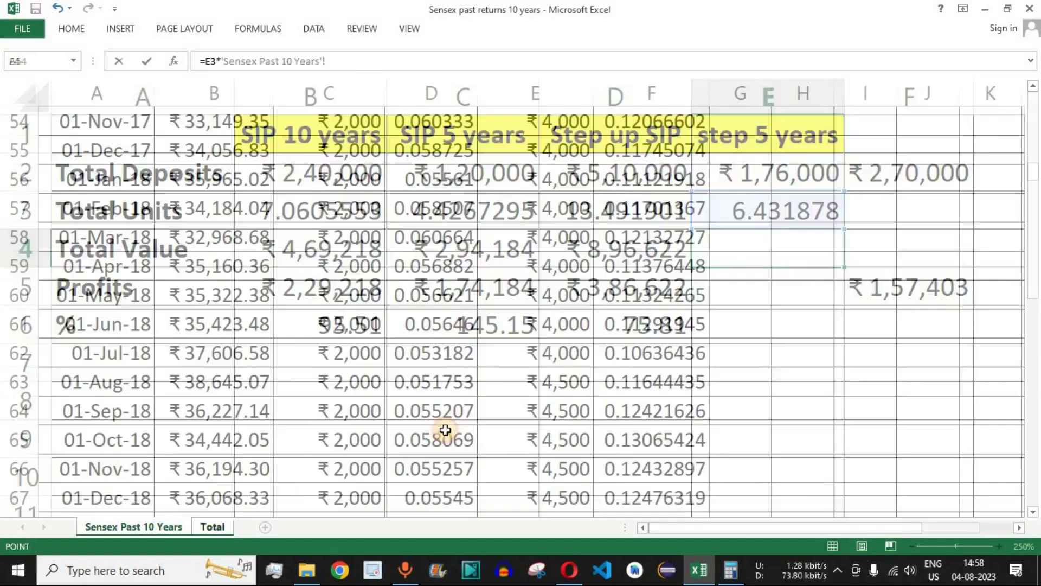
{"action": "scroll", "coordinate": [260, 326], "scroll_direction": "down", "scroll_amount": 20}
{"action": "scroll", "coordinate": [262, 326], "scroll_direction": "up", "scroll_amount": 4}
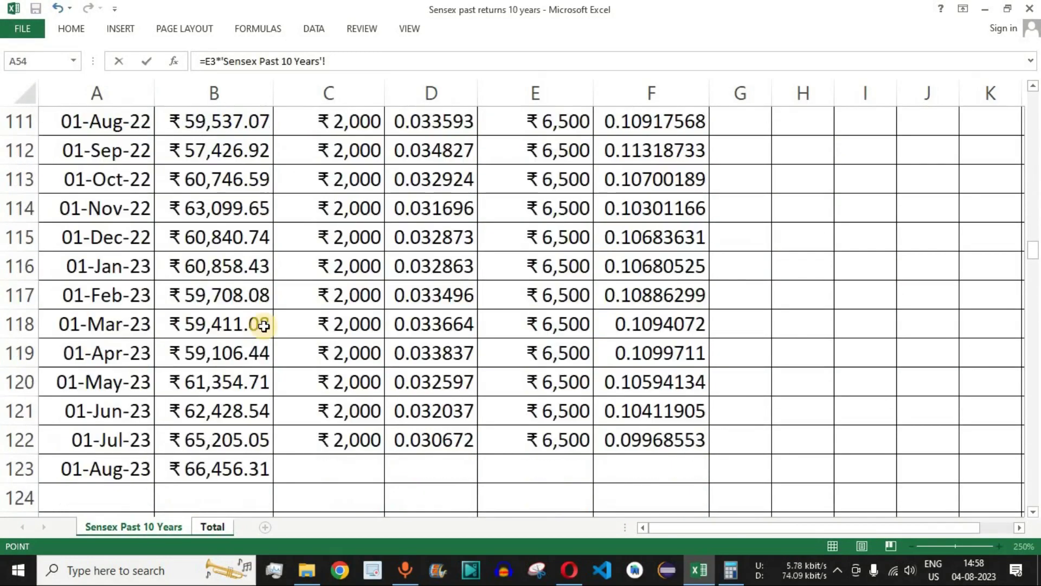
{"action": "scroll", "coordinate": [180, 432], "scroll_direction": "down", "scroll_amount": 1}
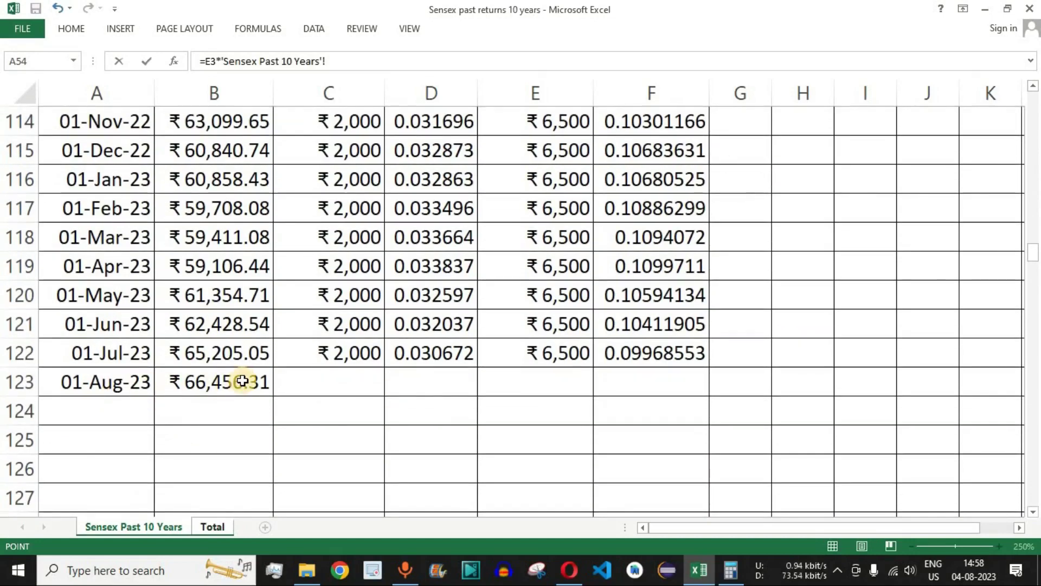
{"action": "left_click", "coordinate": [242, 379]}
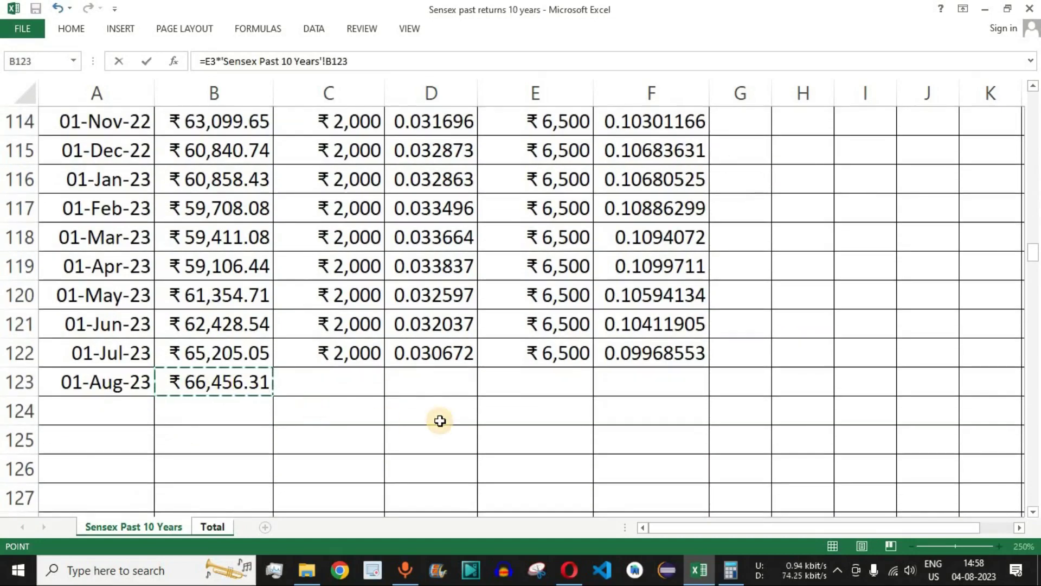
{"action": "key", "text": "Return"}
{"action": "left_click", "coordinate": [760, 260]}
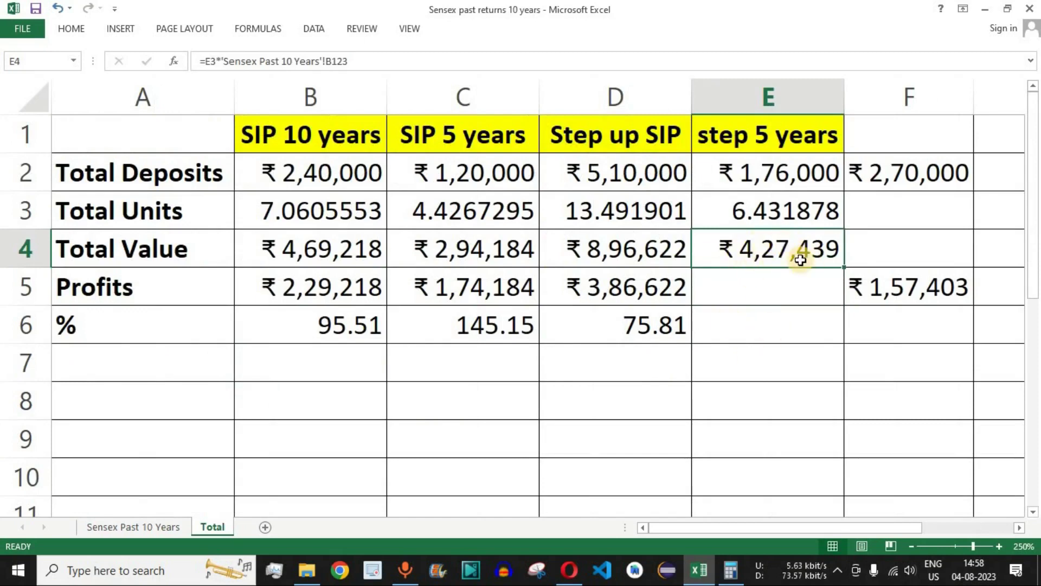
Copy the Step up SIP Profits and % formulas from D5:D6 into E5:E6 and check the resulting formulas
{"action": "left_click", "coordinate": [769, 283]}
{"action": "left_click_drag", "start_coordinate": [674, 284], "coordinate": [770, 345]}
{"action": "left_click", "coordinate": [807, 333]}
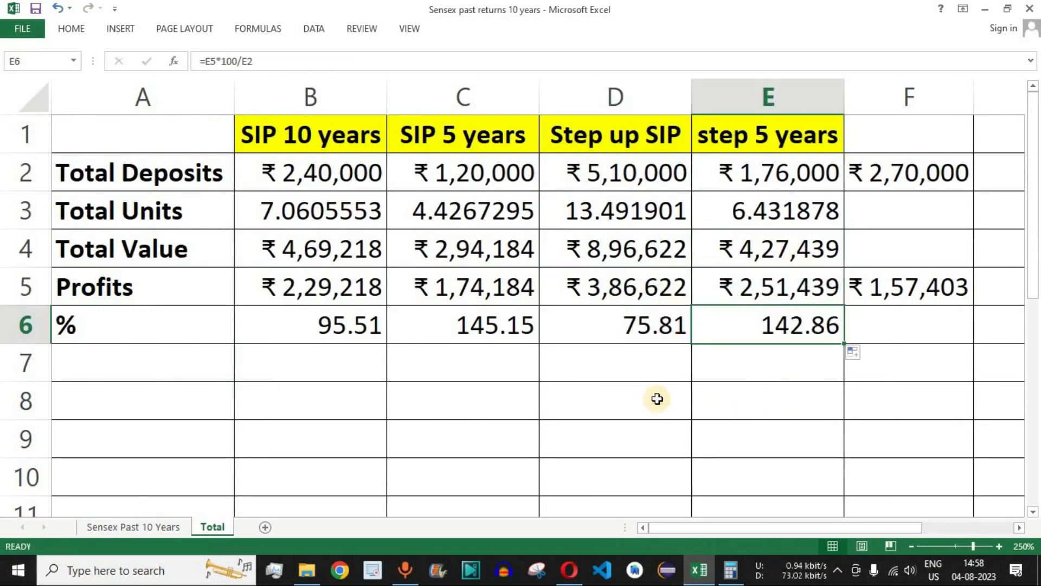
{"action": "left_click", "coordinate": [783, 284]}
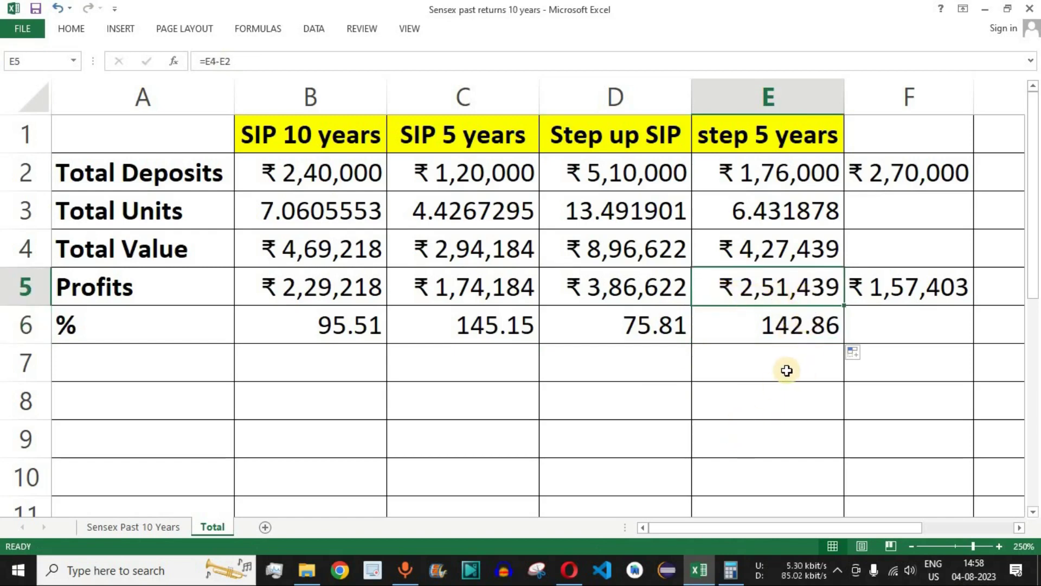
{"action": "left_click", "coordinate": [785, 336]}
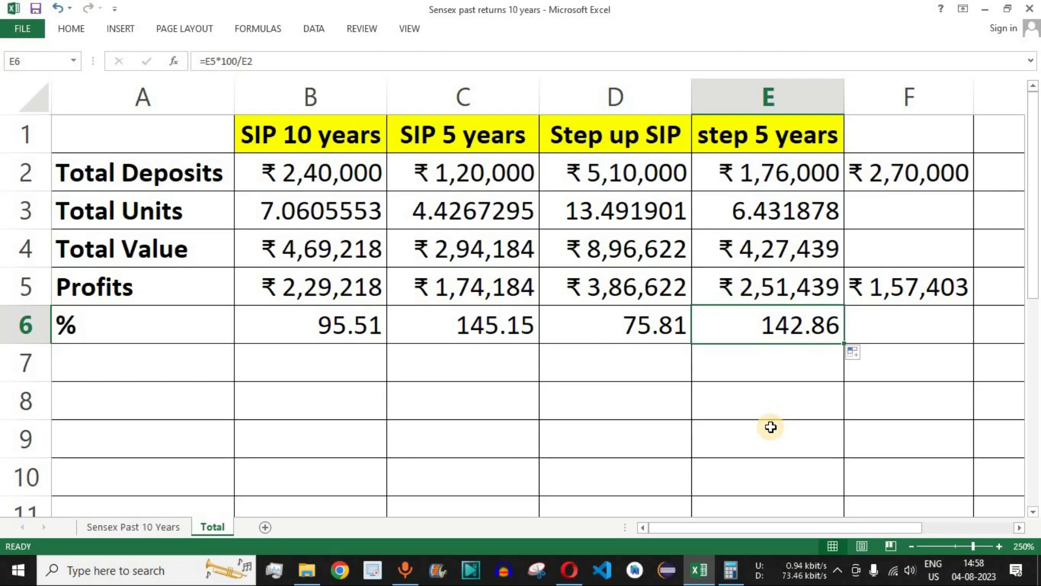
Label the first difference column by entering "10 years" in F1 of the Total sheet
{"action": "scroll", "coordinate": [838, 276], "scroll_direction": "down", "scroll_amount": 2}
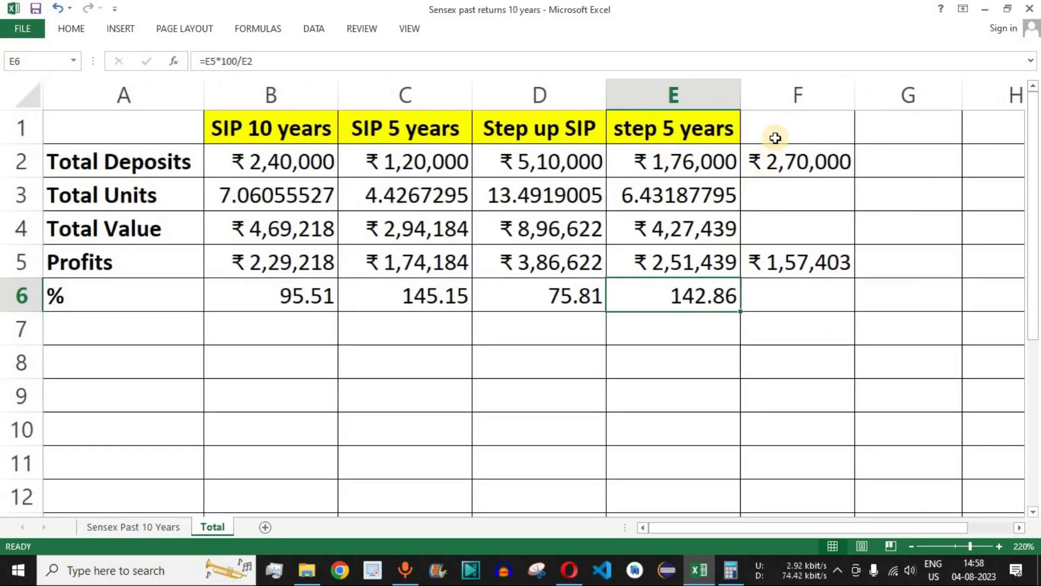
{"action": "left_click", "coordinate": [776, 138]}
{"action": "type", "text": "10 years"}
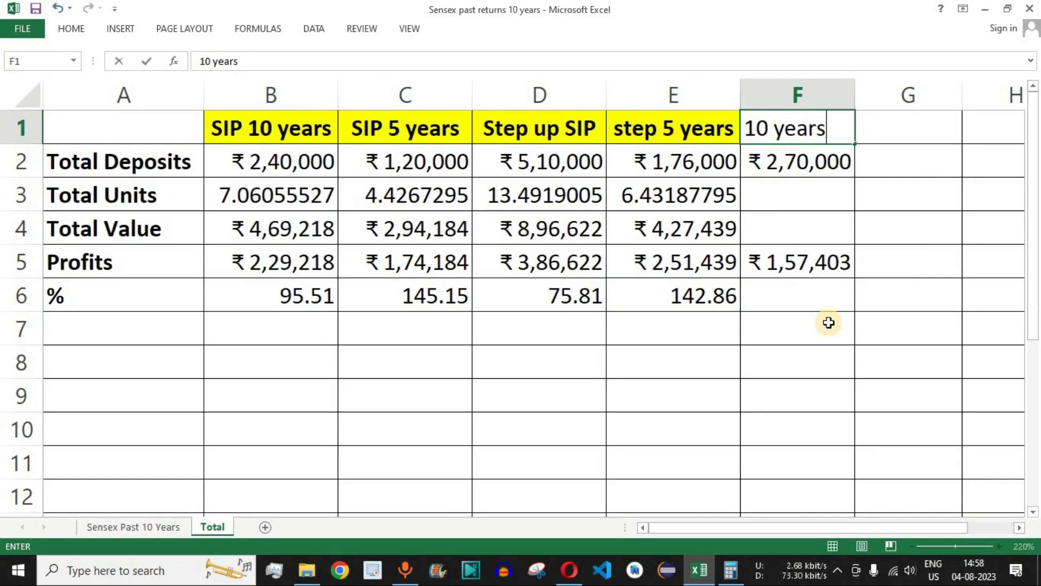
{"action": "key", "text": "Return"}
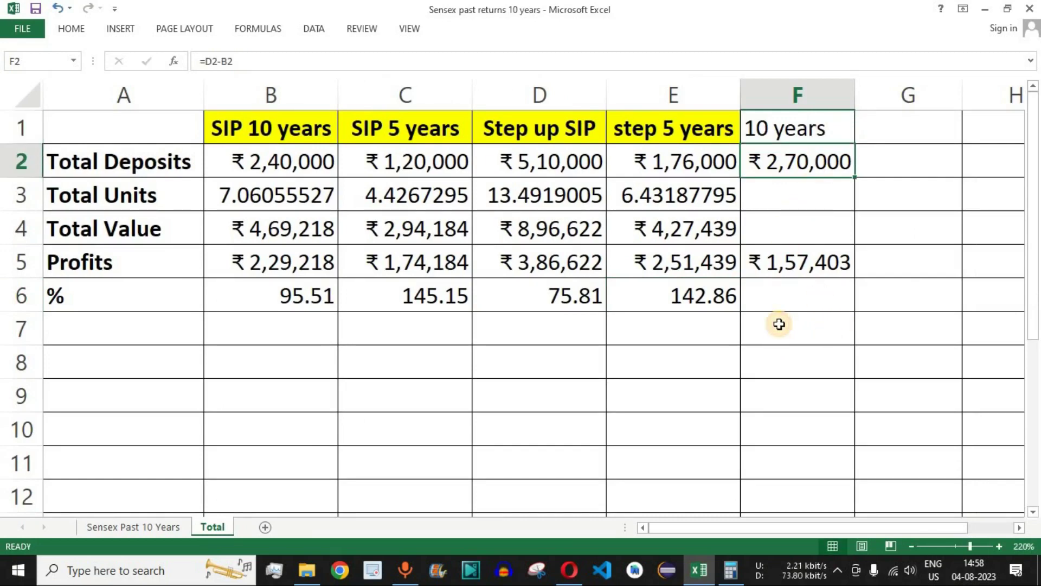
{"action": "left_click", "coordinate": [811, 264]}
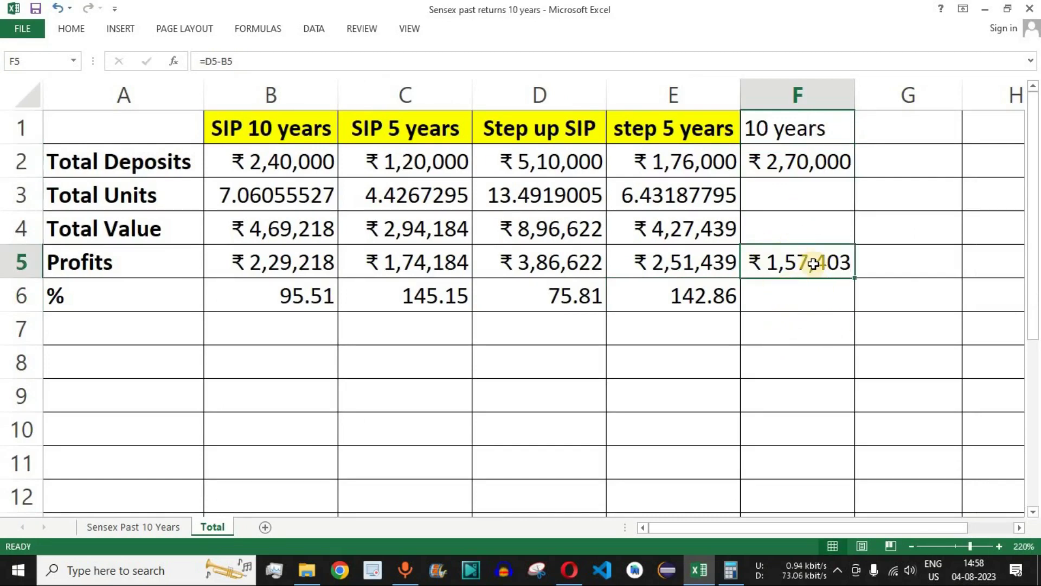
Calculate the 5-year difference in Total Deposits between step-up and regular SIP in G2 with =E2-C2
{"action": "left_click", "coordinate": [890, 164]}
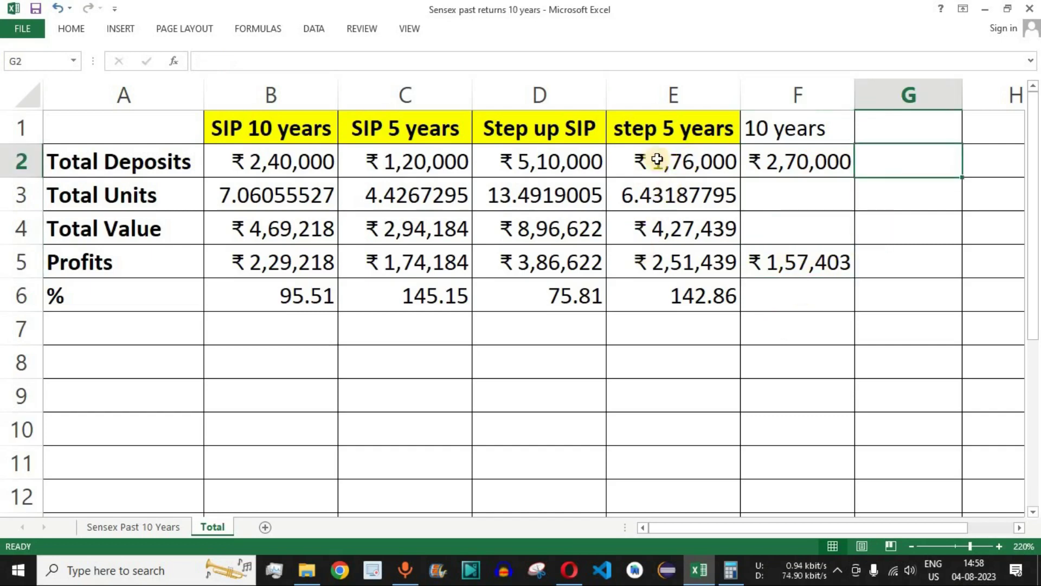
{"action": "type", "text": "="}
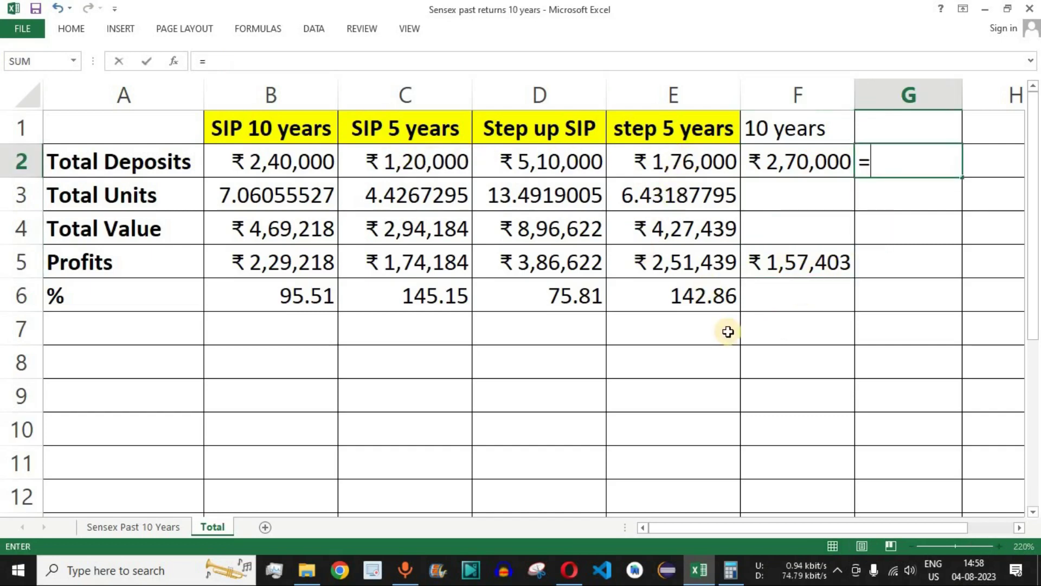
{"action": "left_click", "coordinate": [690, 162]}
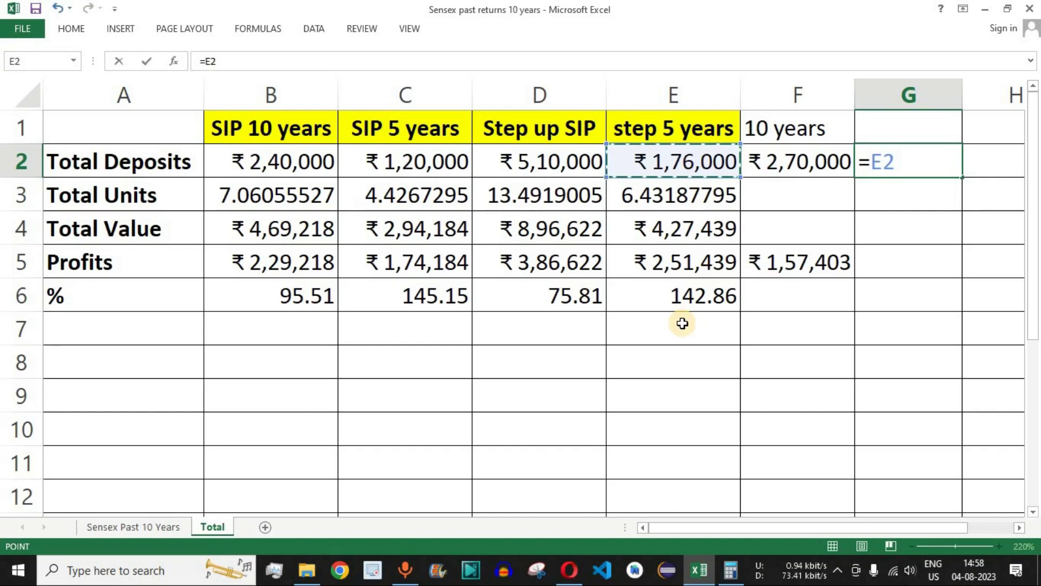
{"action": "type", "text": "-"}
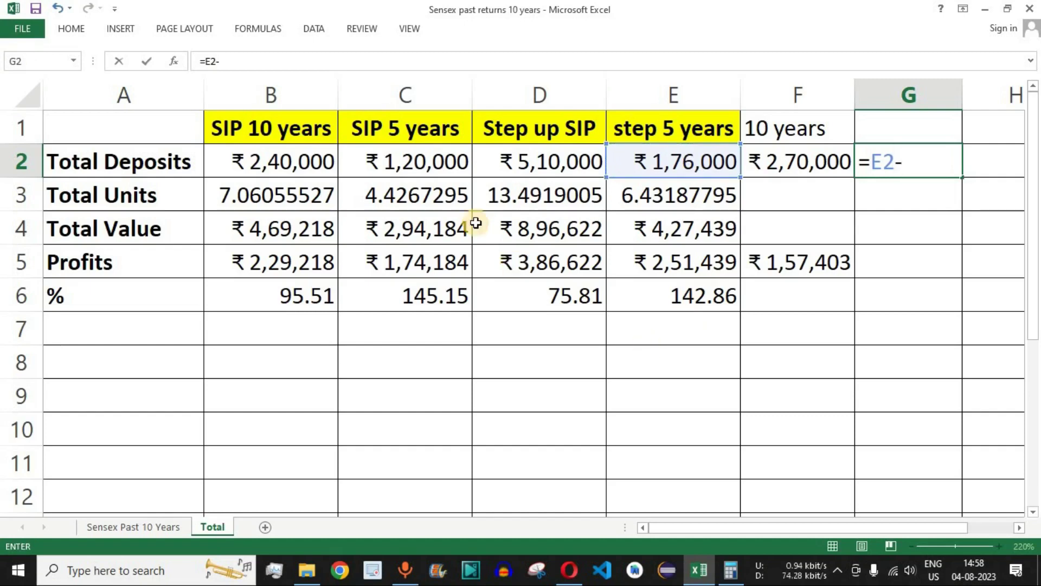
{"action": "left_click", "coordinate": [431, 163]}
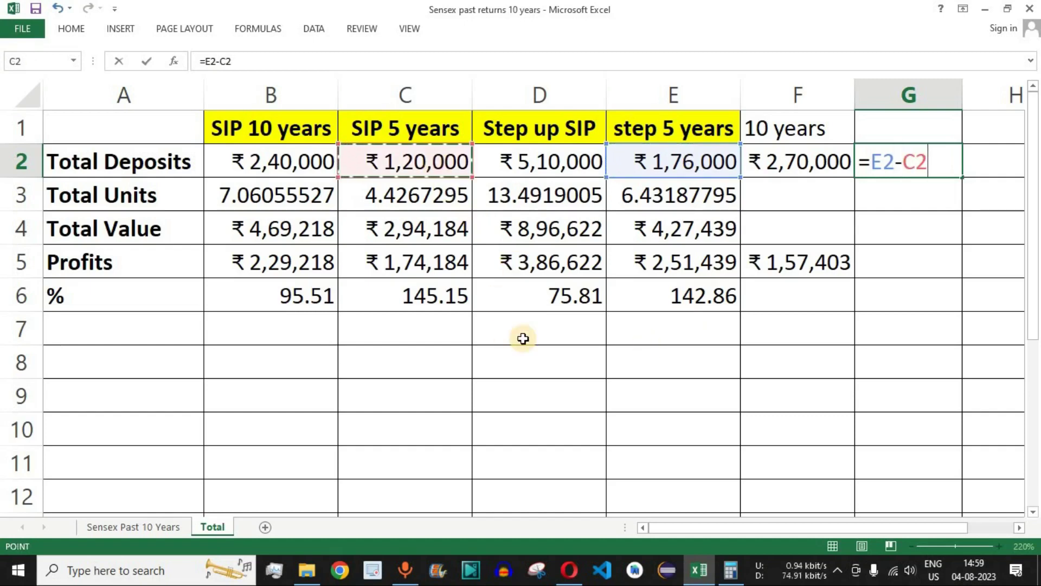
{"action": "key", "text": "Return"}
{"action": "left_click", "coordinate": [924, 161]}
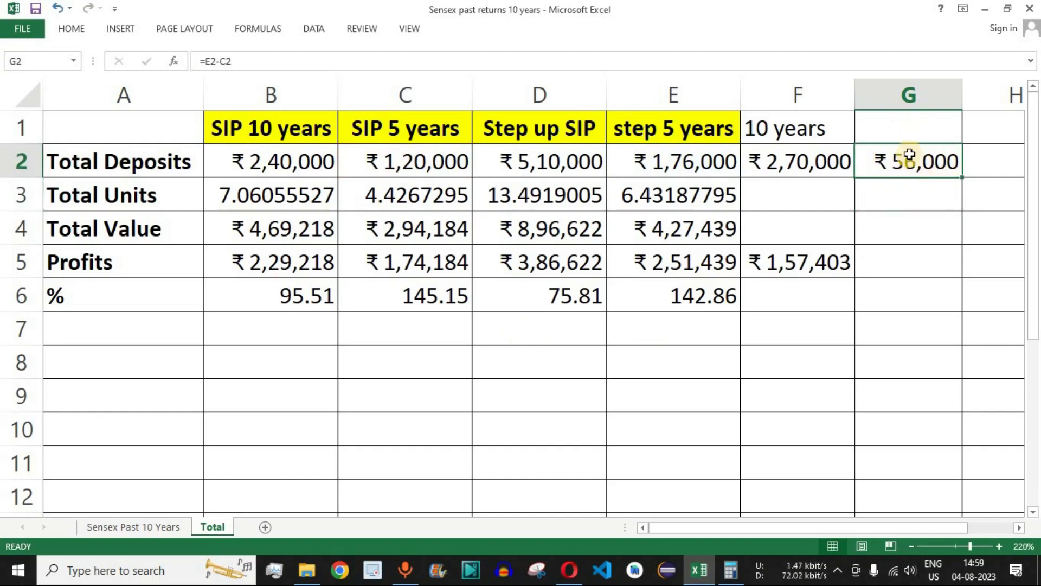
Calculate the 5-year difference in Profits in G5 with =E5-C5 and compare it with the deposit difference in G2
{"action": "left_click", "coordinate": [914, 263]}
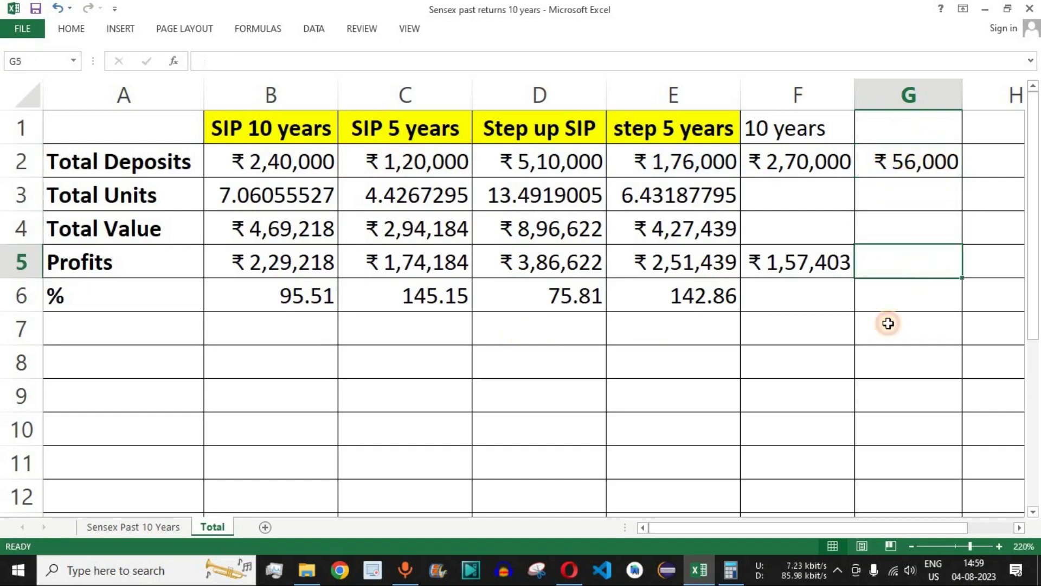
{"action": "type", "text": "="}
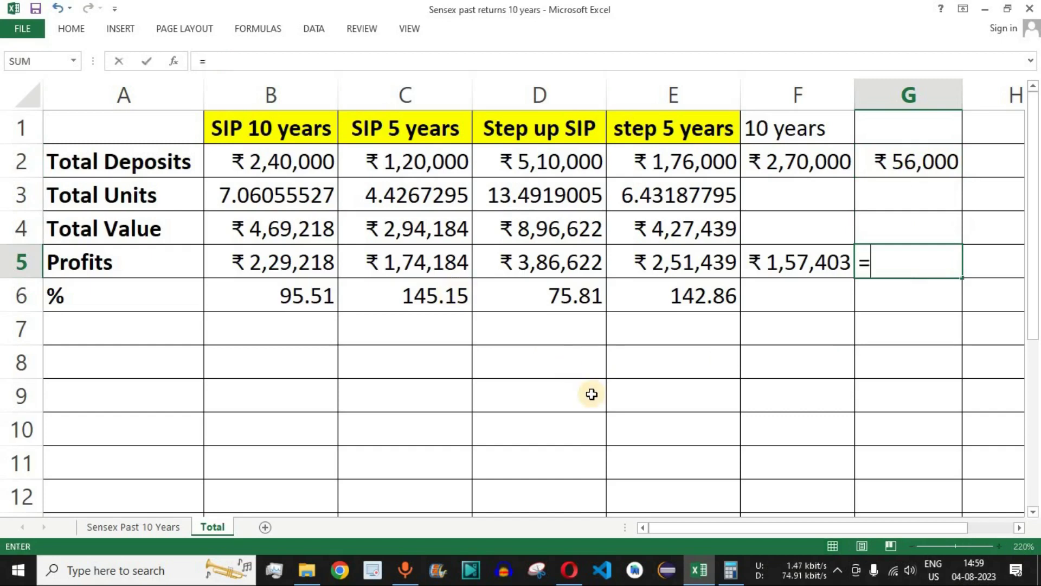
{"action": "left_click", "coordinate": [697, 267]}
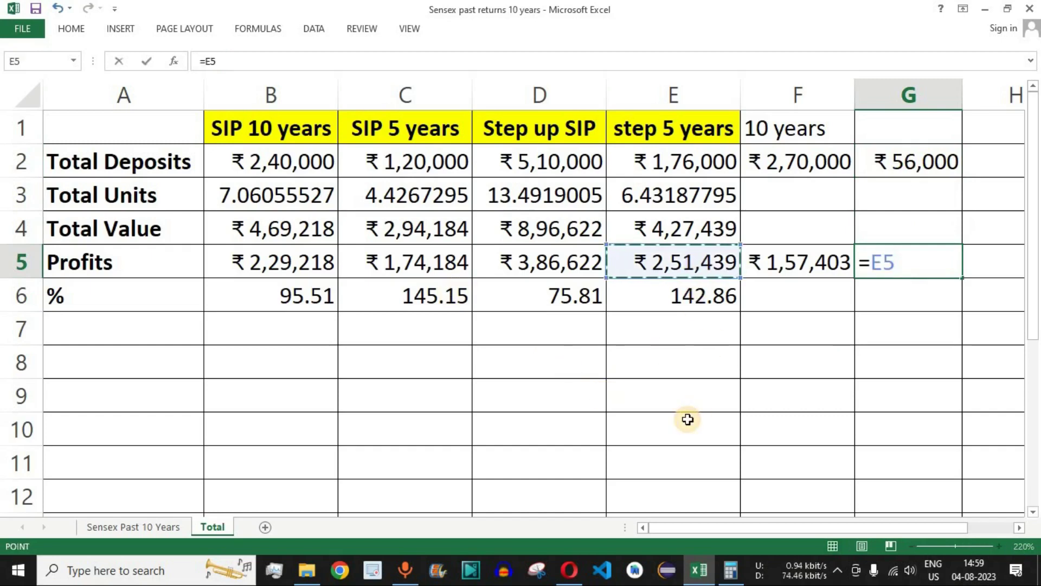
{"action": "type", "text": "-"}
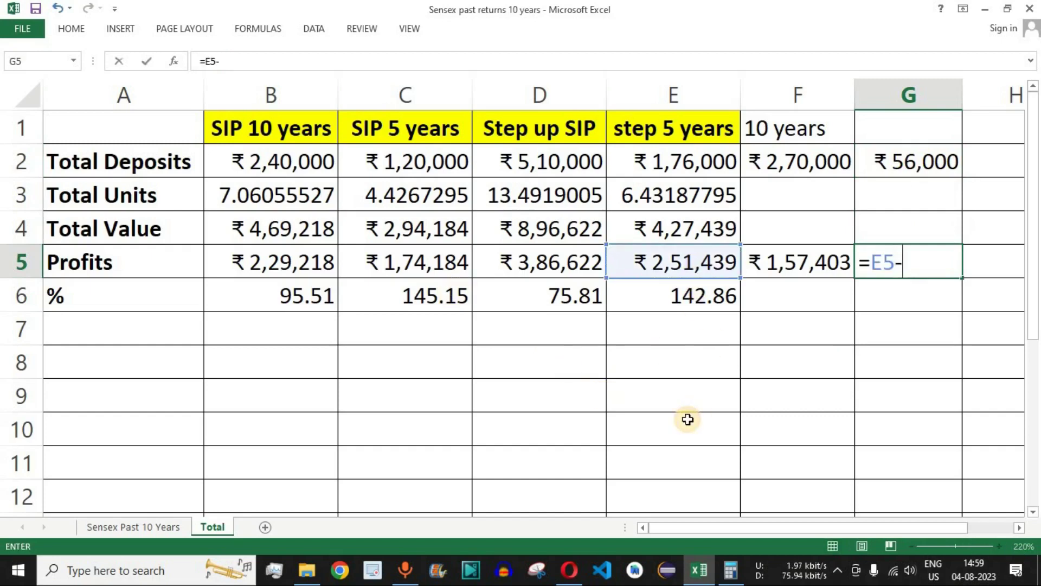
{"action": "left_click", "coordinate": [427, 263]}
{"action": "key", "text": "Return"}
{"action": "left_click", "coordinate": [893, 260]}
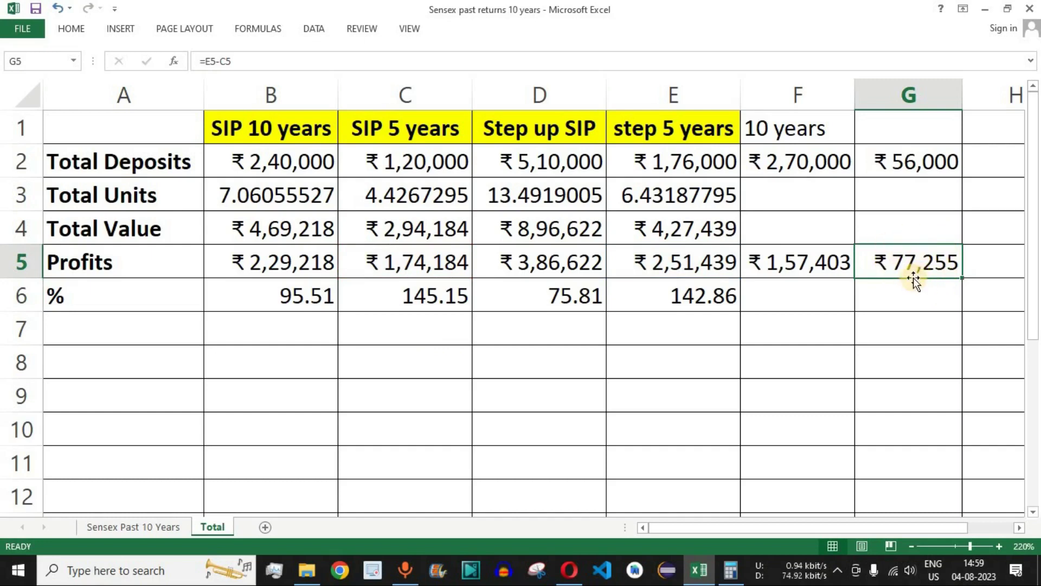
{"action": "left_click", "coordinate": [944, 163]}
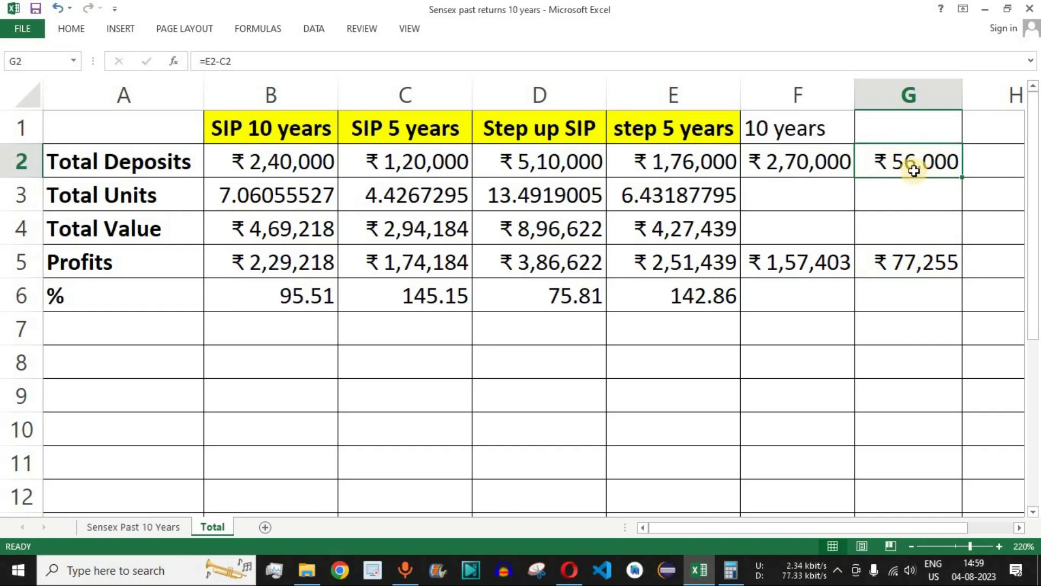
{"action": "left_click", "coordinate": [935, 262]}
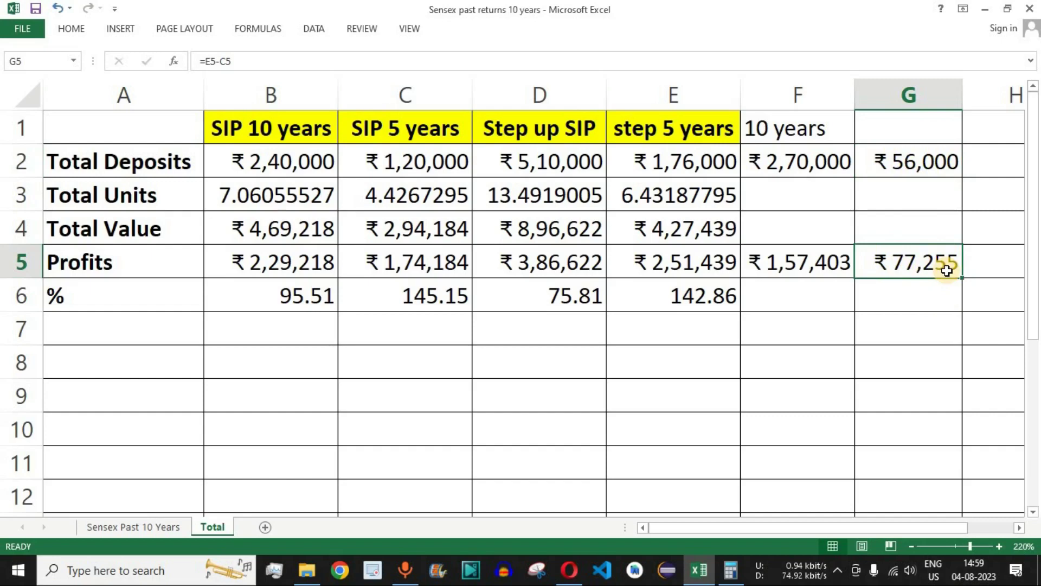
Label the second difference column by entering "5 years" in G1
{"action": "left_click", "coordinate": [802, 163]}
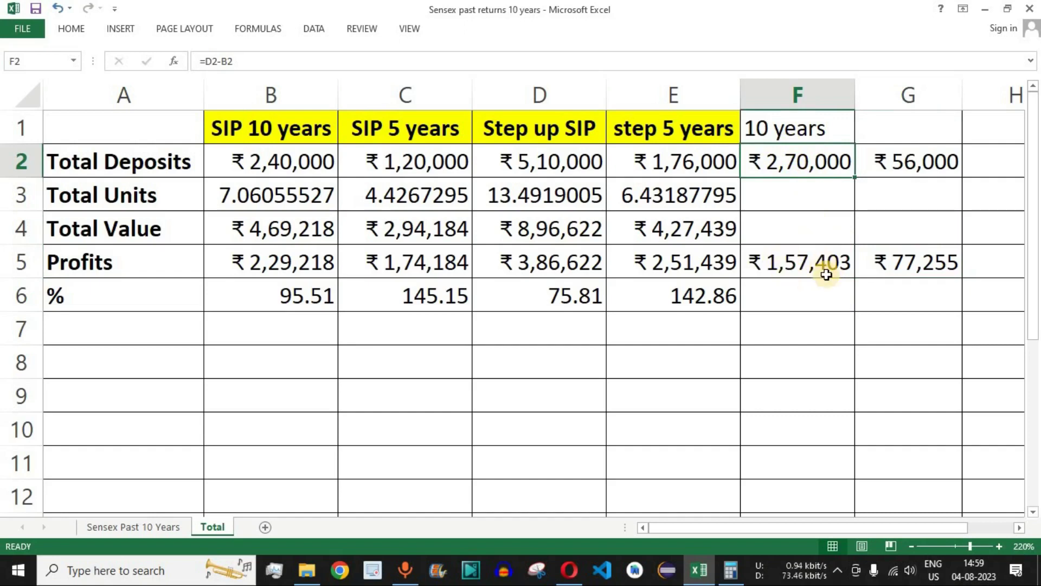
{"action": "left_click", "coordinate": [901, 129]}
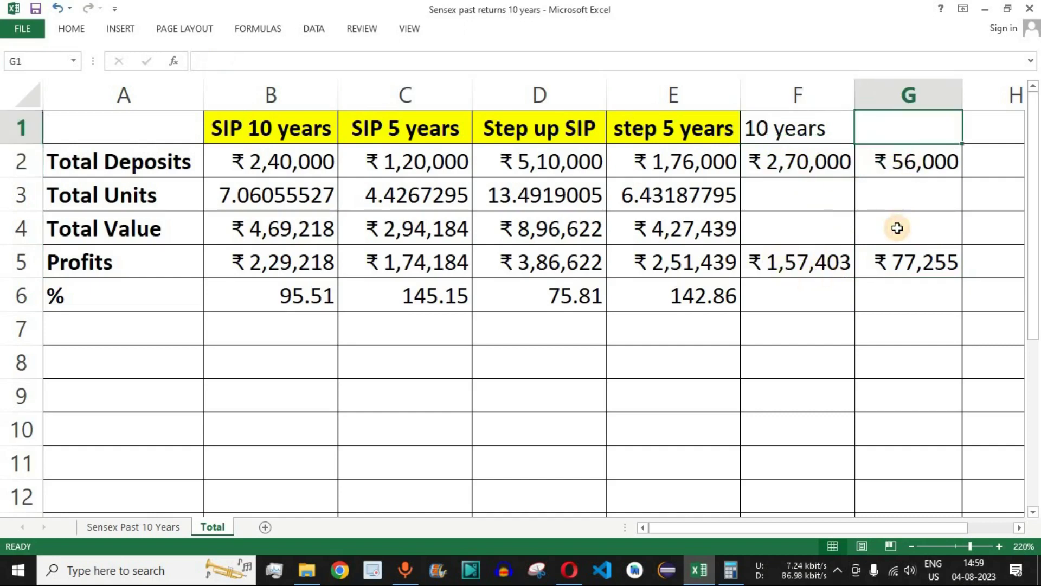
{"action": "type", "text": "5 years"}
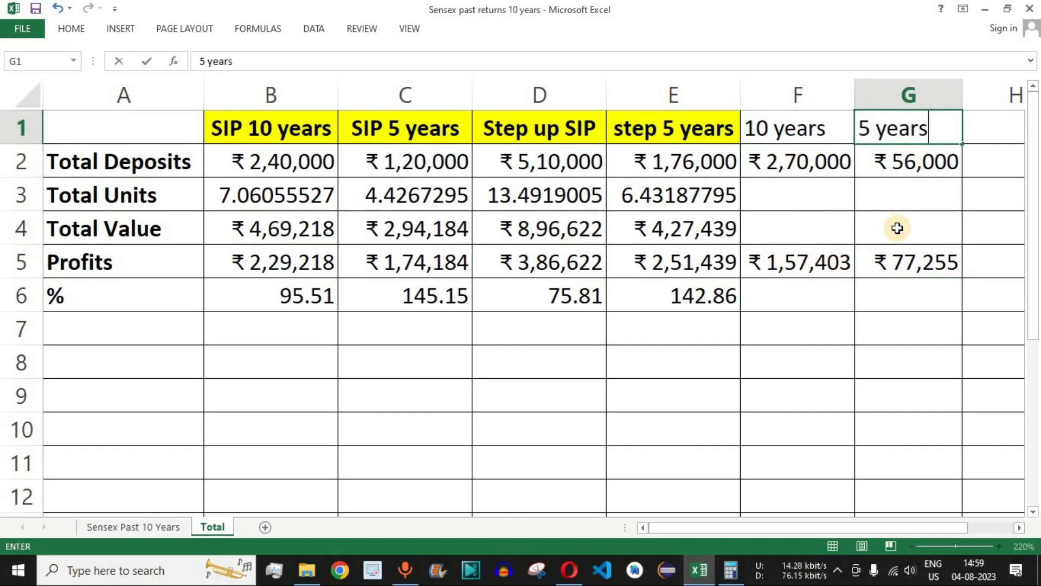
{"action": "key", "text": "Return"}
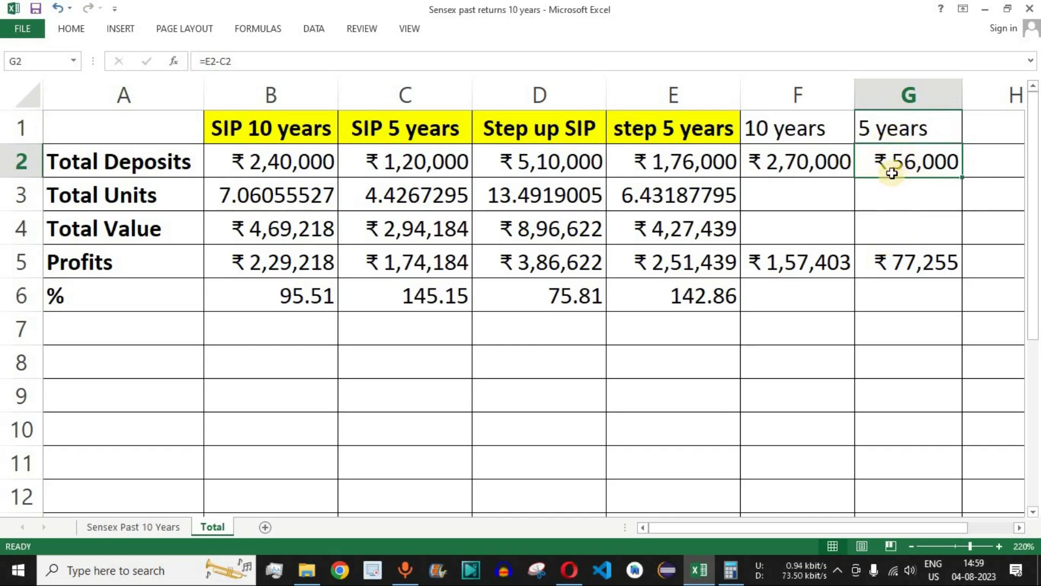
Compare the deposit and profit differences in the 10 years and 5 years columns with the Step up SIP column and Profits row
{"action": "left_click", "coordinate": [928, 264]}
{"action": "left_click", "coordinate": [823, 173]}
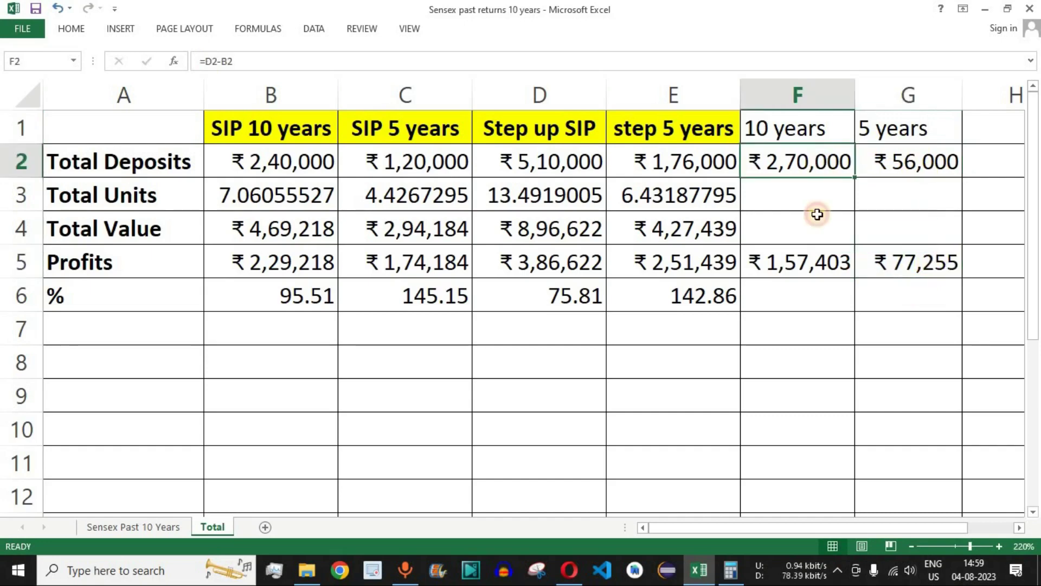
{"action": "left_click", "coordinate": [808, 268]}
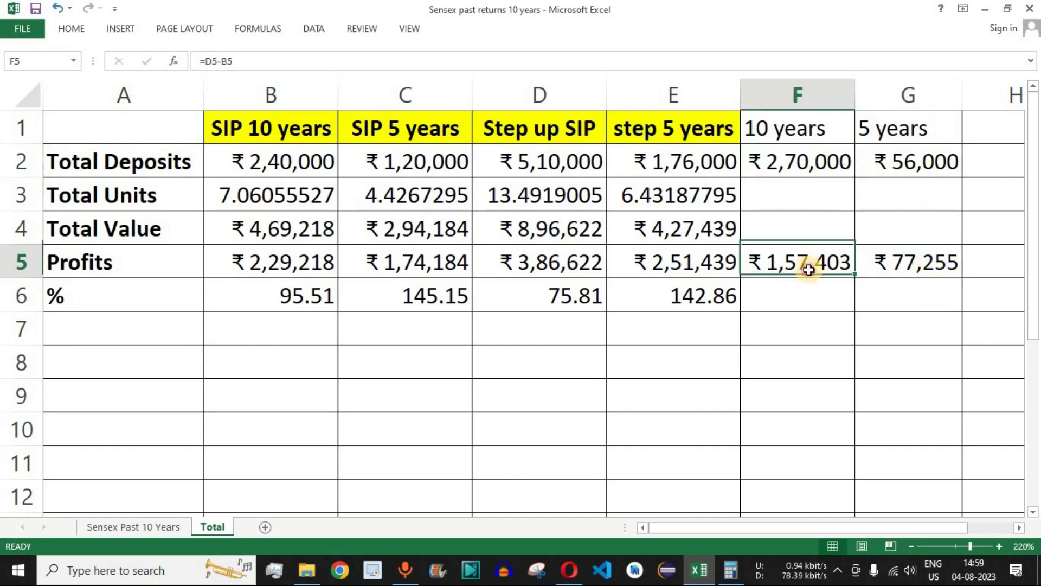
{"action": "left_click", "coordinate": [917, 162]}
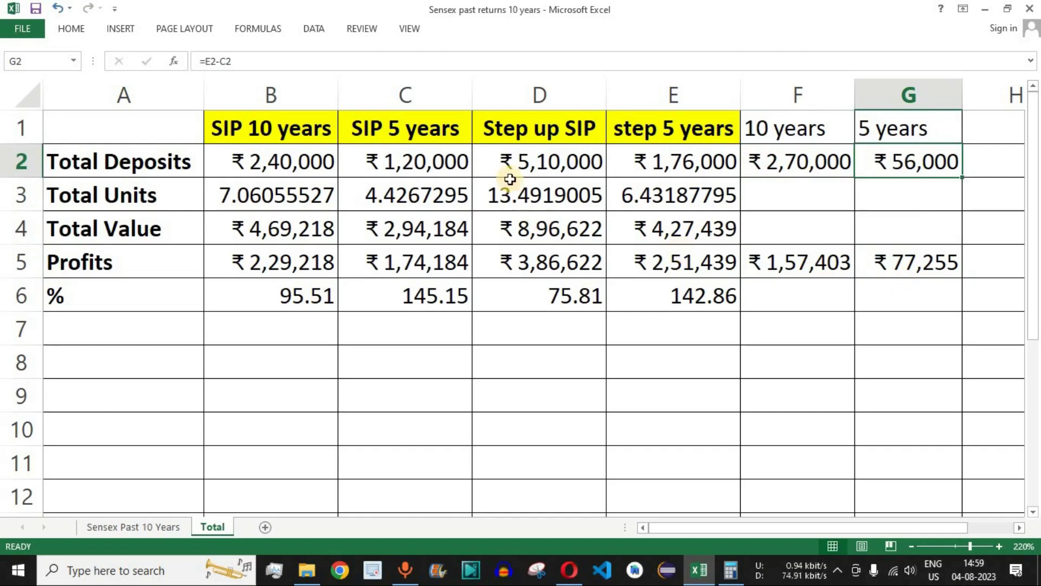
{"action": "left_click_drag", "start_coordinate": [558, 133], "coordinate": [568, 295]}
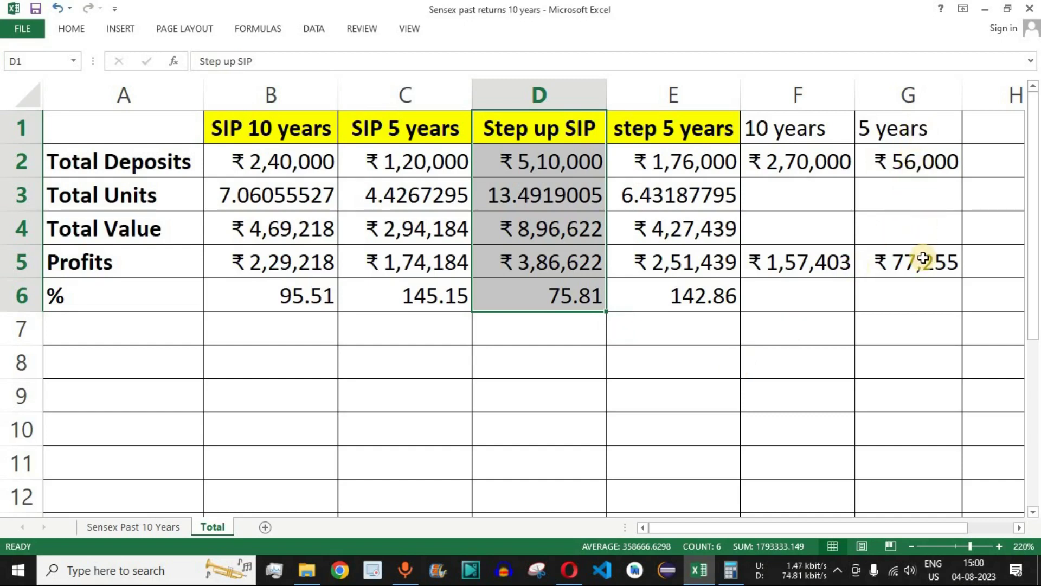
{"action": "left_click", "coordinate": [22, 262]}
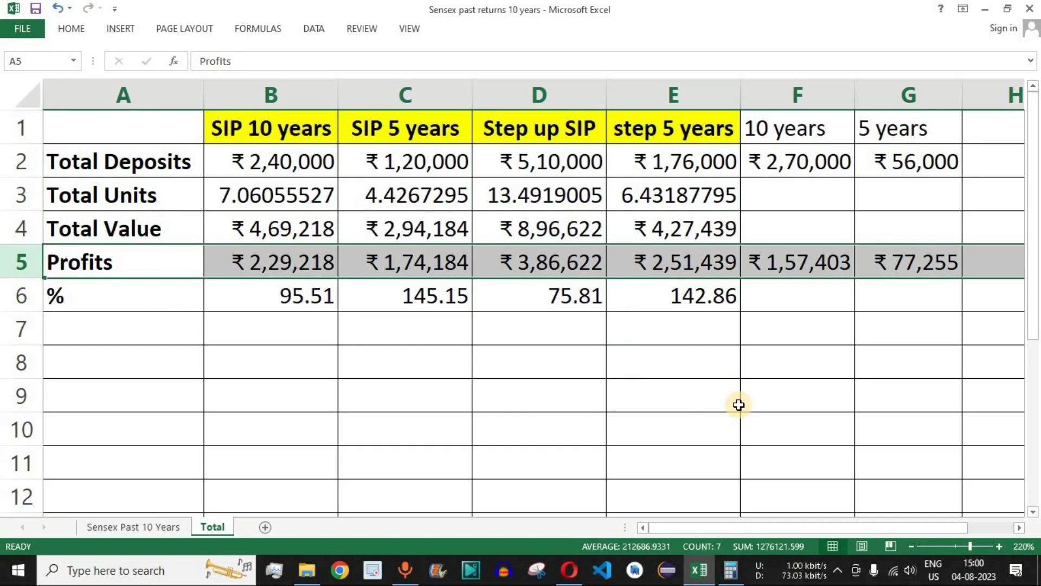
{"action": "left_click_drag", "start_coordinate": [914, 129], "coordinate": [929, 269]}
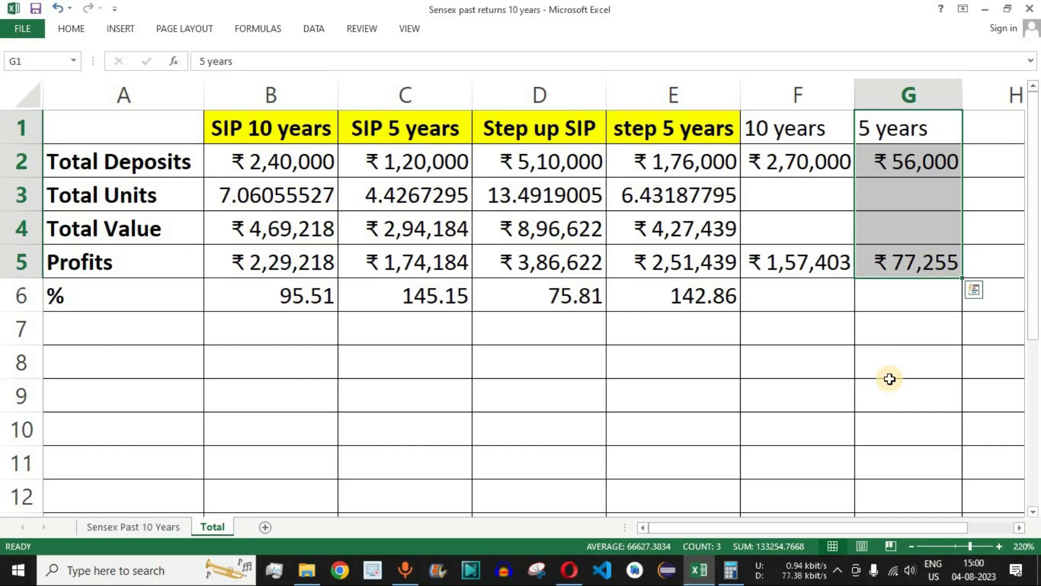
{"action": "left_click", "coordinate": [926, 264]}
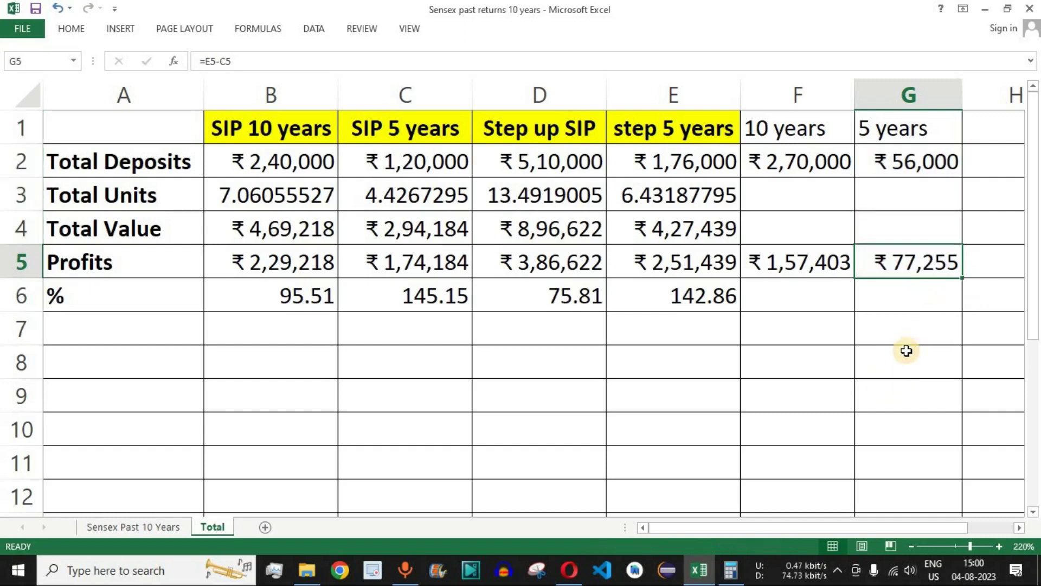
{"action": "left_click", "coordinate": [797, 128]}
{"action": "left_click_drag", "start_coordinate": [798, 128], "coordinate": [808, 264]}
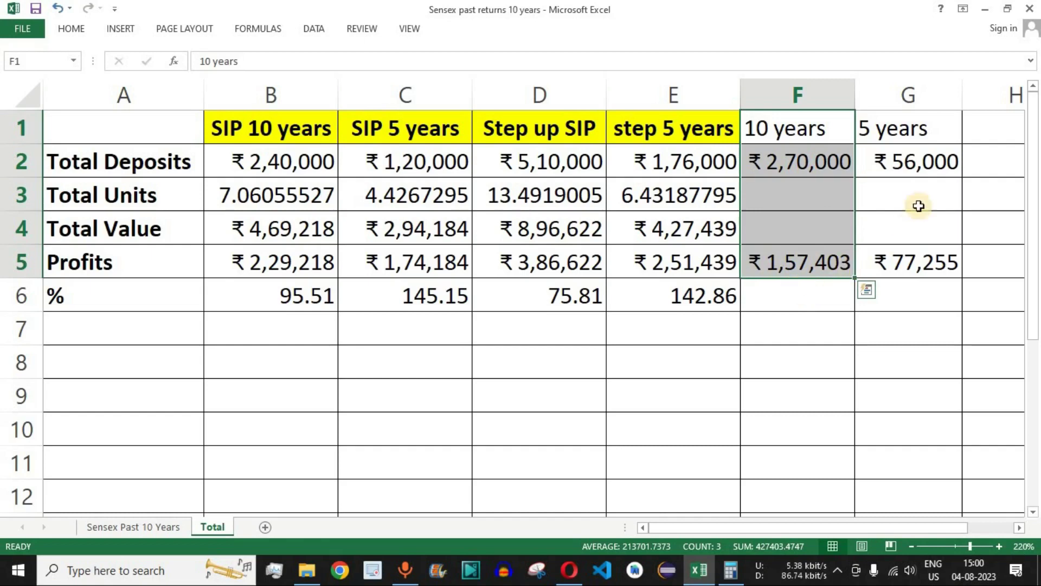
{"action": "left_click", "coordinate": [936, 256]}
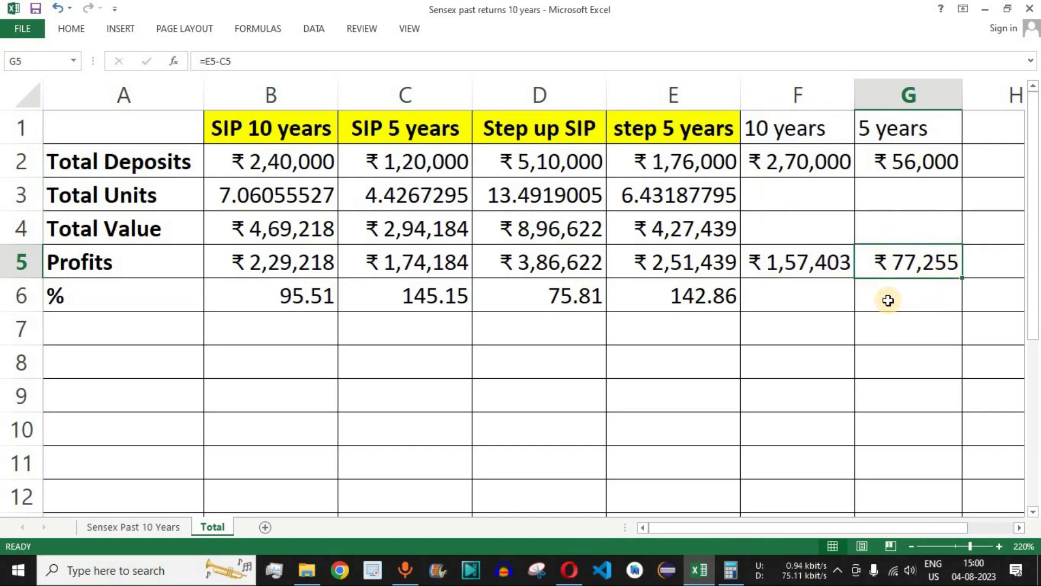
Check the August 2023 Sensex value on the Sensex Past 10 Years sheet, and review the Total summary in A1:G6
{"action": "left_click", "coordinate": [145, 524]}
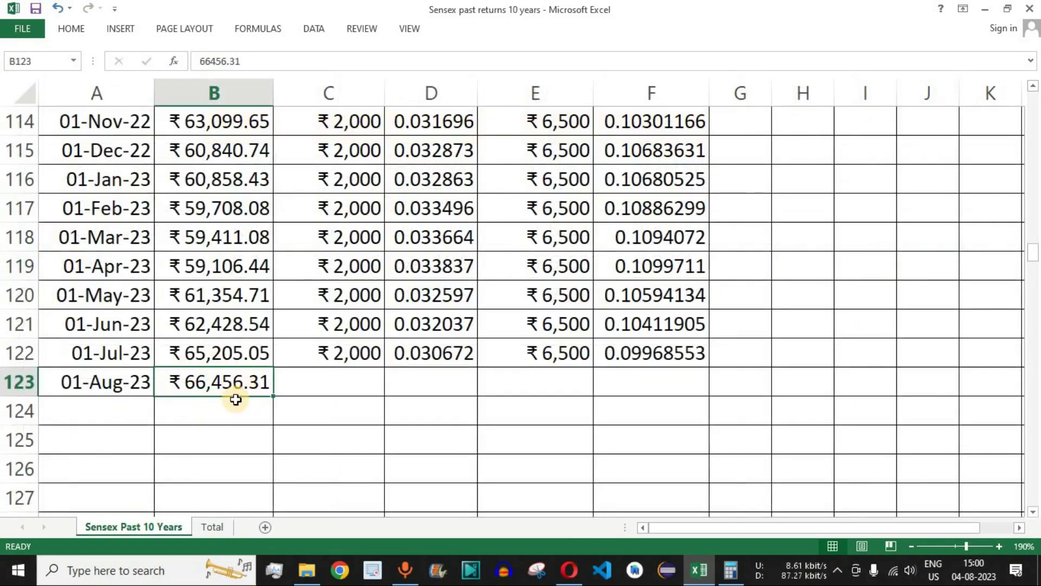
{"action": "left_click", "coordinate": [212, 526]}
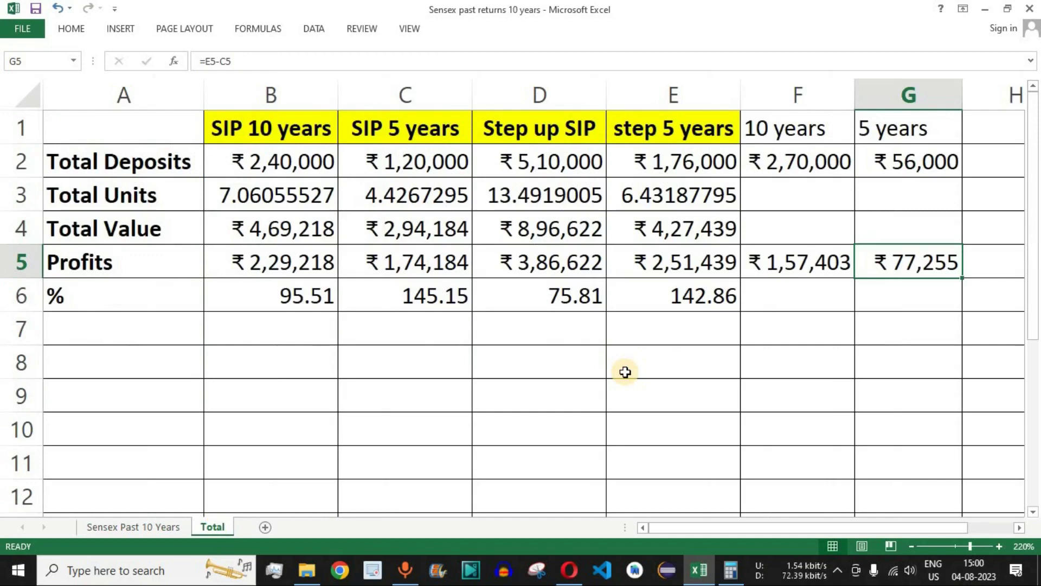
{"action": "left_click", "coordinate": [673, 295]}
{"action": "left_click_drag", "start_coordinate": [149, 128], "coordinate": [877, 291]}
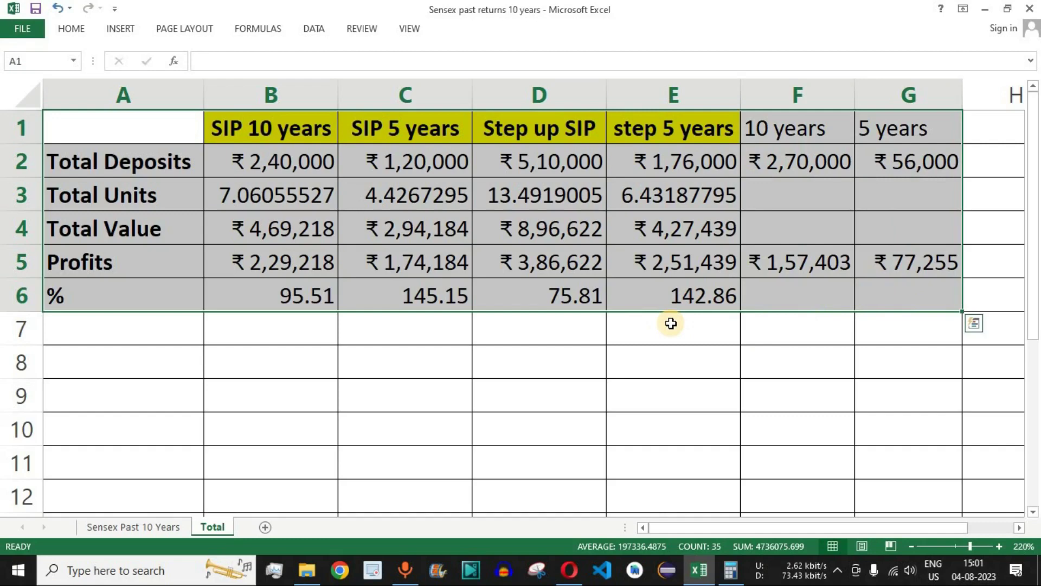
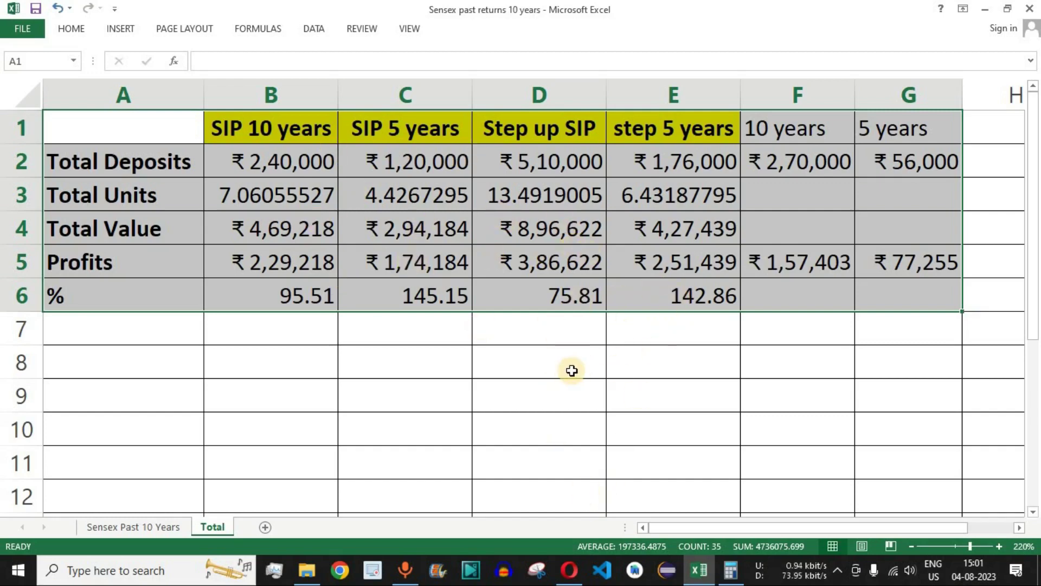
Switch to the Opera browser, search the web for "fincalc blog" in a new tab, and open the FinCalC Blog home page
{"action": "left_click", "coordinate": [569, 570]}
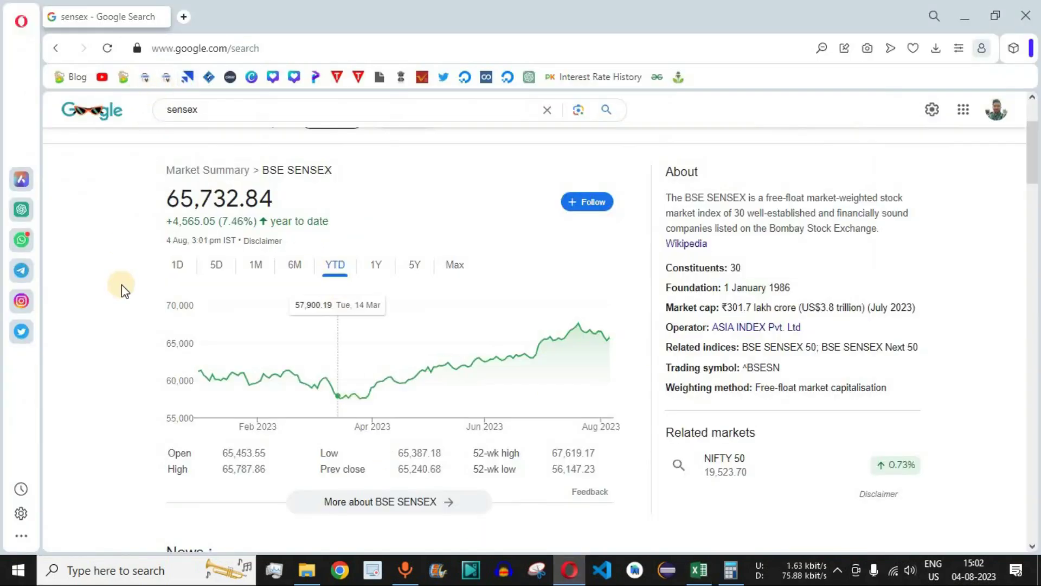
{"action": "left_click", "coordinate": [183, 17]}
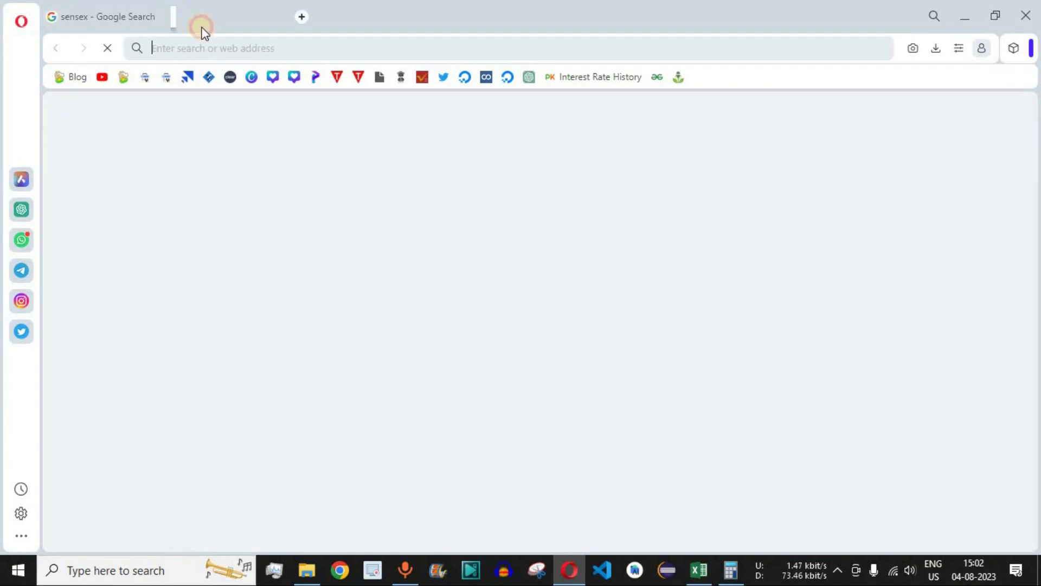
{"action": "left_click", "coordinate": [341, 202]}
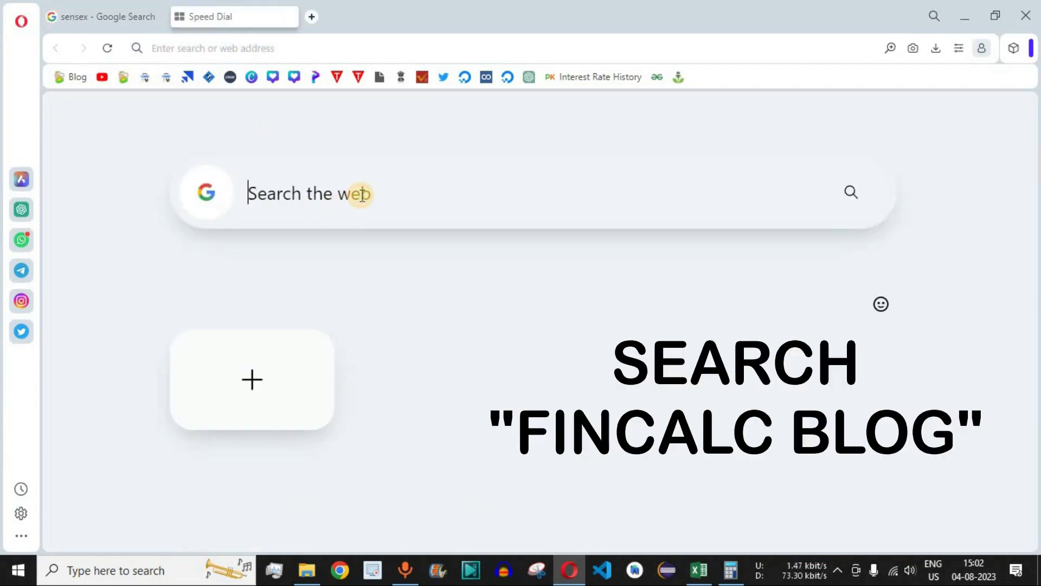
{"action": "type", "text": "fincalc blog"}
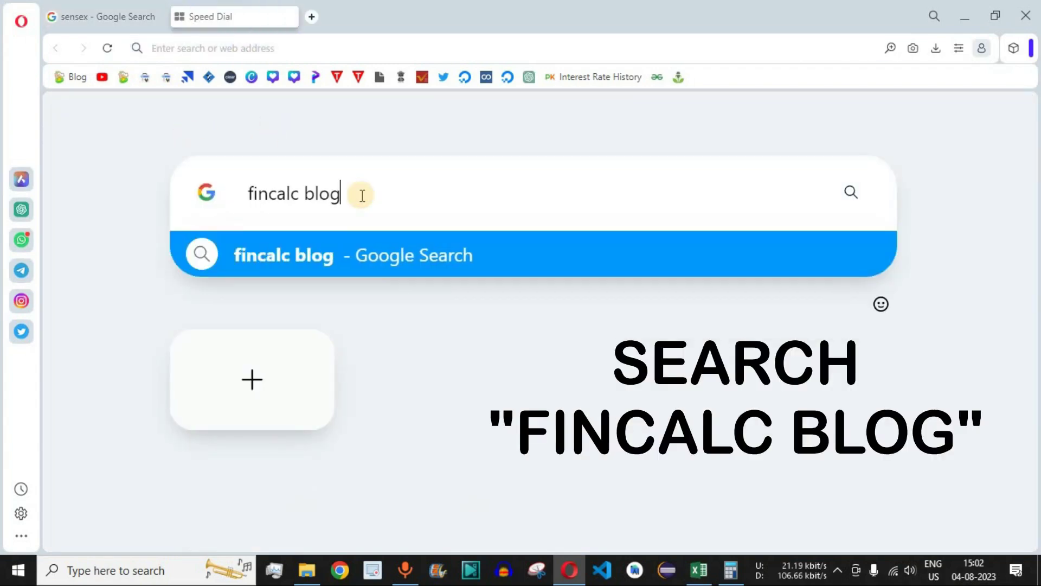
{"action": "key", "text": "Return"}
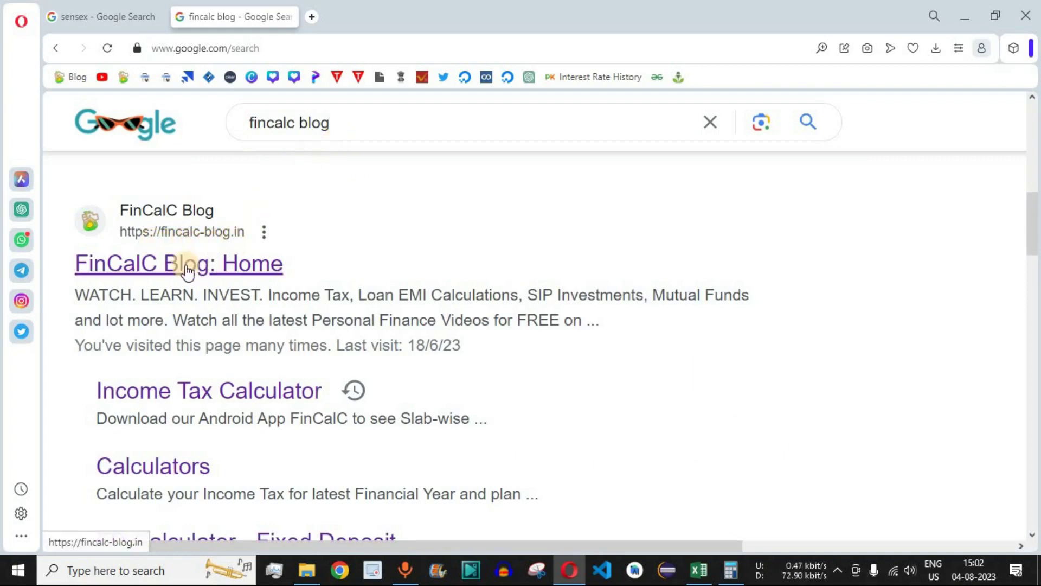
{"action": "left_click", "coordinate": [181, 271]}
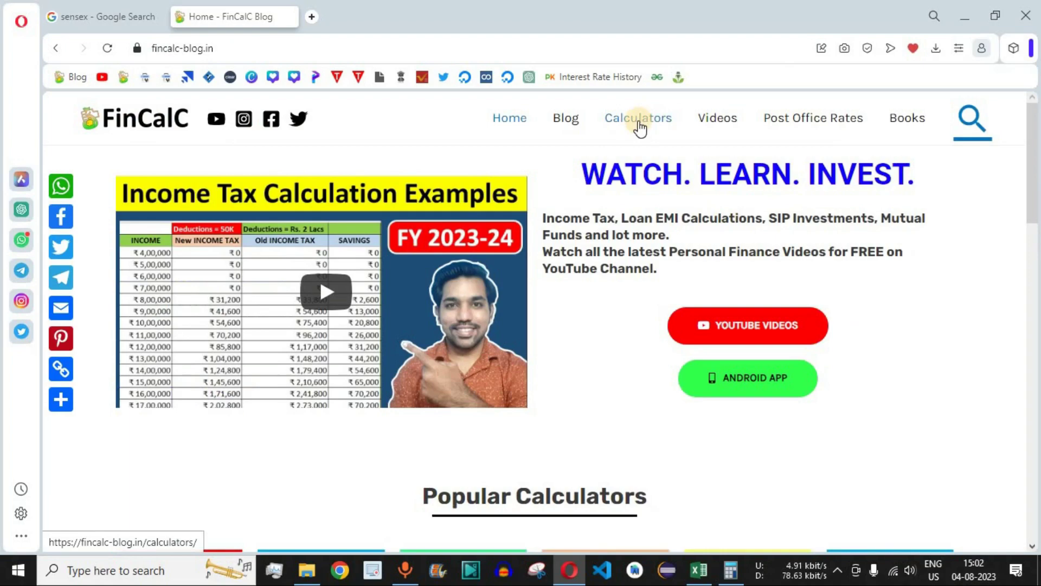
Open the blog's Calculators page, look over the available calculators, and open the Mutual Fund SIP Calculator form
{"action": "left_click", "coordinate": [639, 126]}
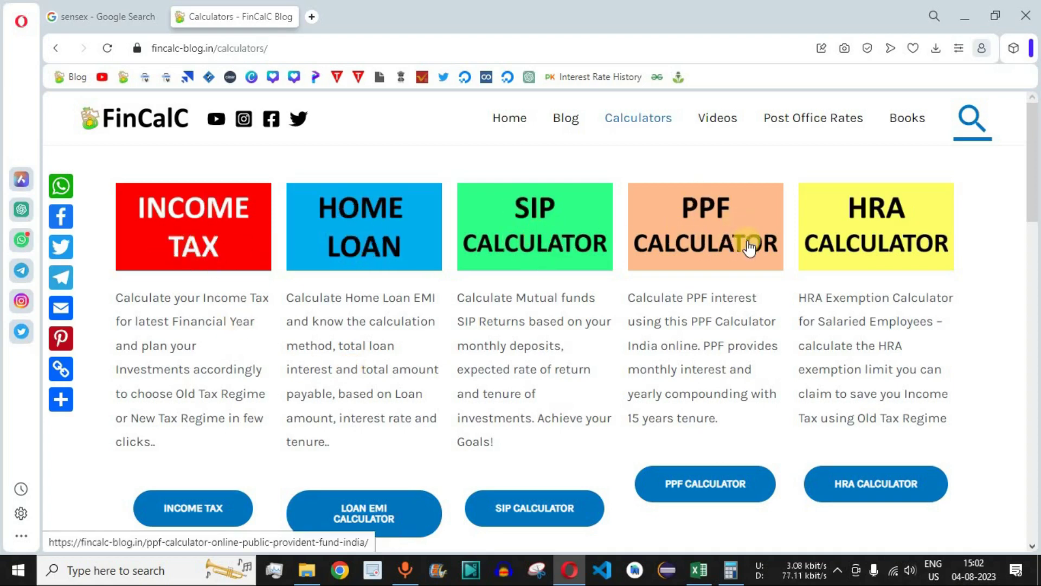
{"action": "scroll", "coordinate": [987, 333], "scroll_direction": "down", "scroll_amount": 7}
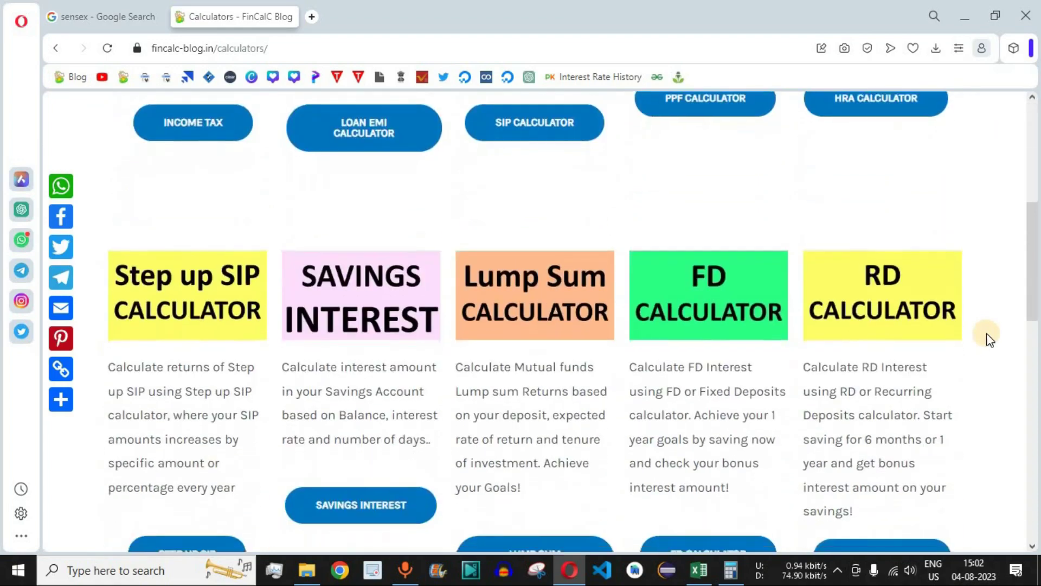
{"action": "scroll", "coordinate": [987, 333], "scroll_direction": "down", "scroll_amount": 1}
{"action": "scroll", "coordinate": [987, 333], "scroll_direction": "up", "scroll_amount": 8}
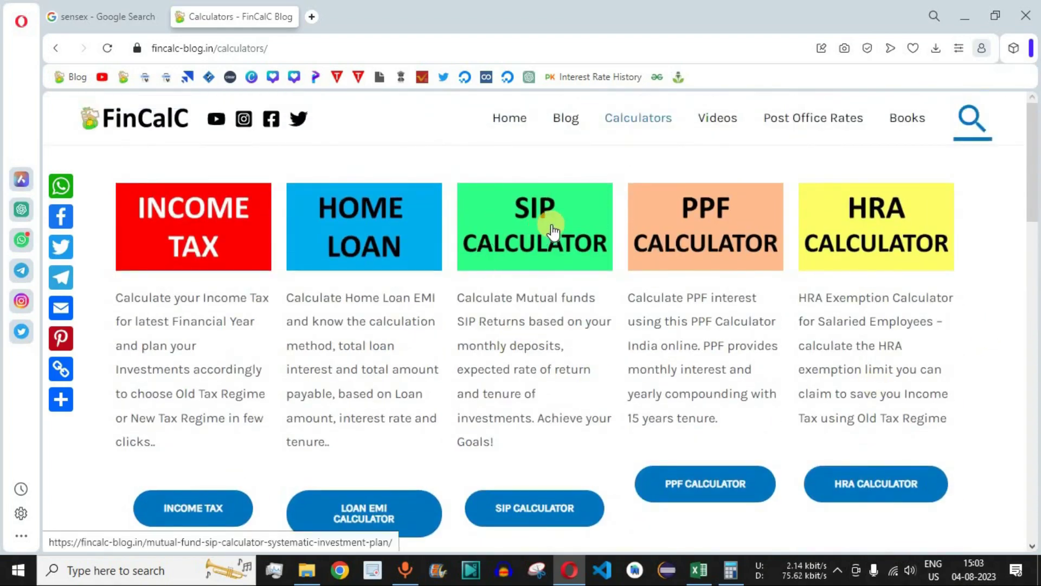
{"action": "left_click", "coordinate": [552, 231]}
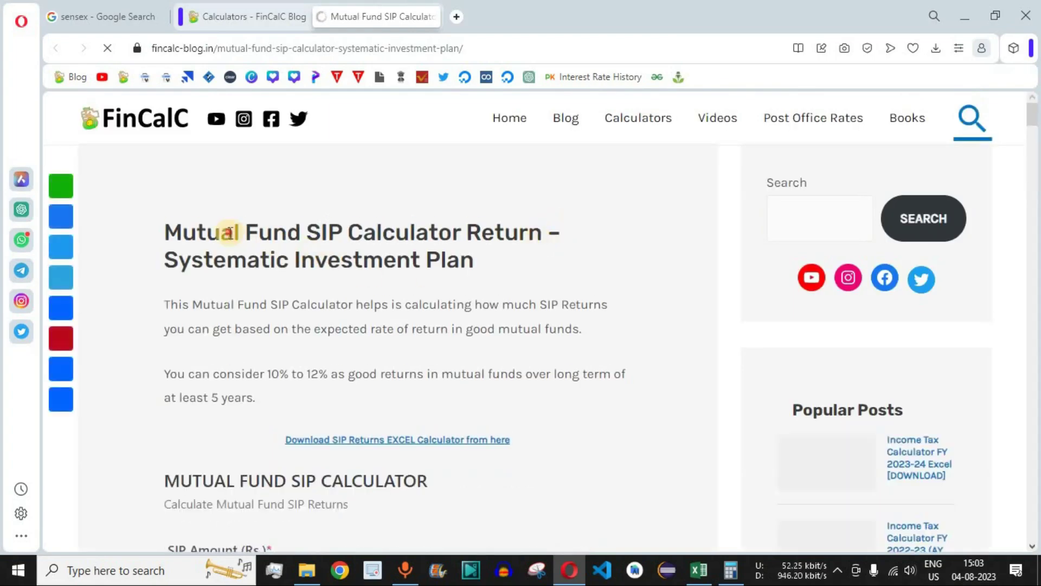
{"action": "left_click_drag", "start_coordinate": [234, 232], "coordinate": [458, 232]}
{"action": "left_click", "coordinate": [408, 298]}
{"action": "scroll", "coordinate": [548, 304], "scroll_direction": "down", "scroll_amount": 5}
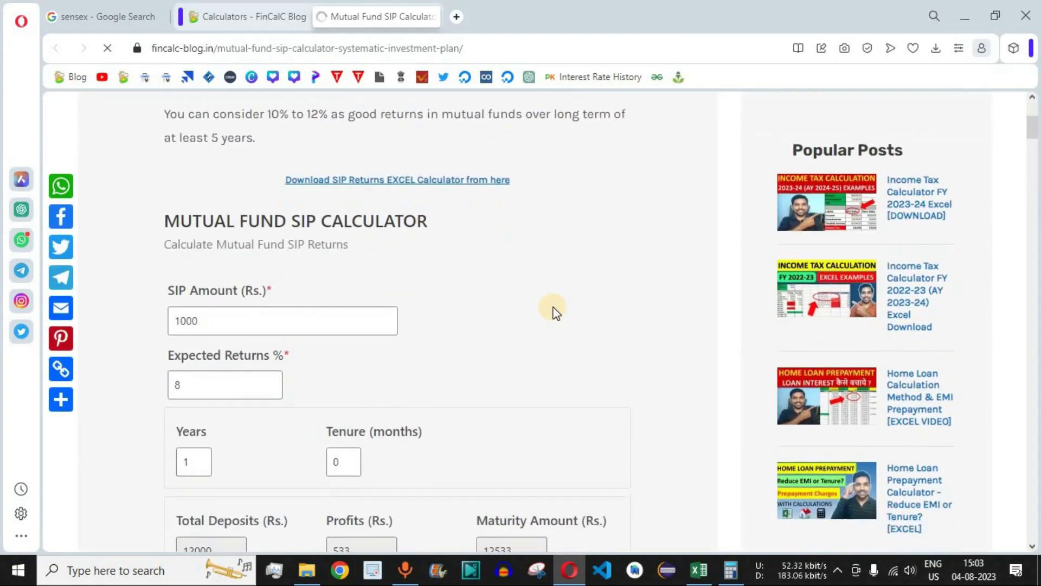
{"action": "scroll", "coordinate": [555, 312], "scroll_direction": "down", "scroll_amount": 2}
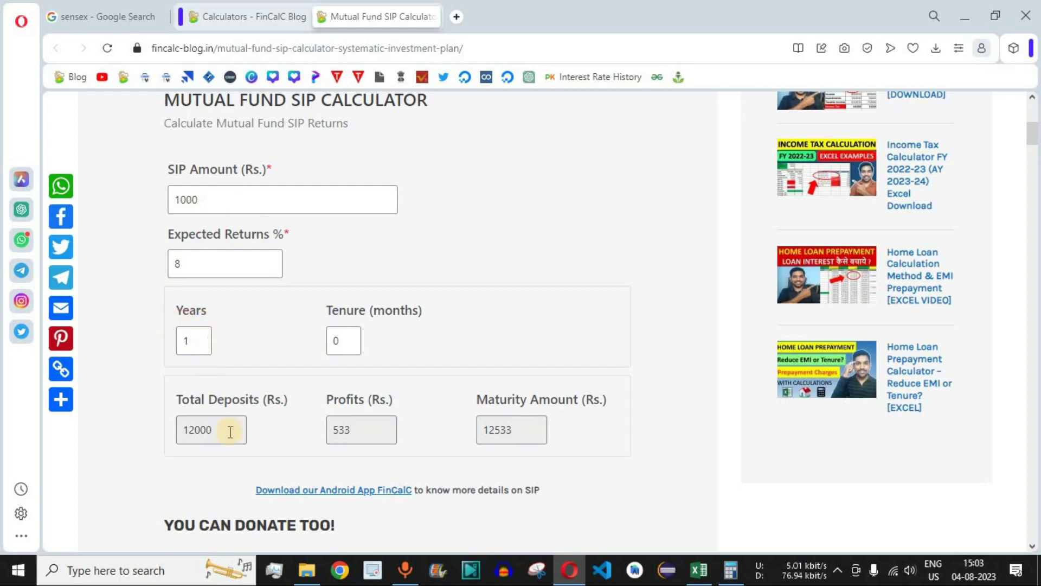
Review the Total Deposits, Profits and Maturity Amount results of the SIP calculator
{"action": "left_click", "coordinate": [206, 432]}
{"action": "double_click", "coordinate": [206, 431]}
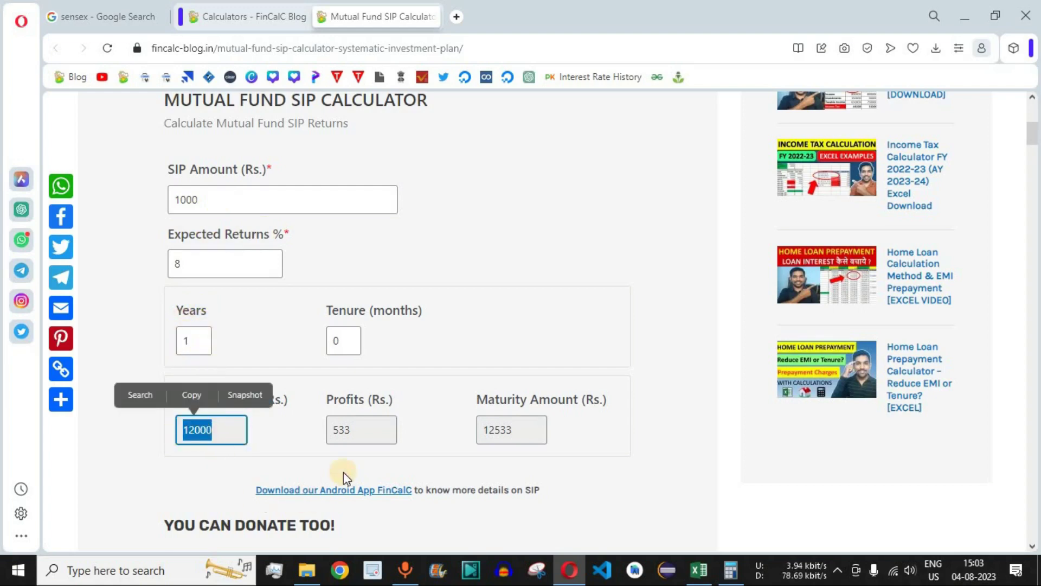
{"action": "double_click", "coordinate": [347, 431]}
{"action": "double_click", "coordinate": [488, 431]}
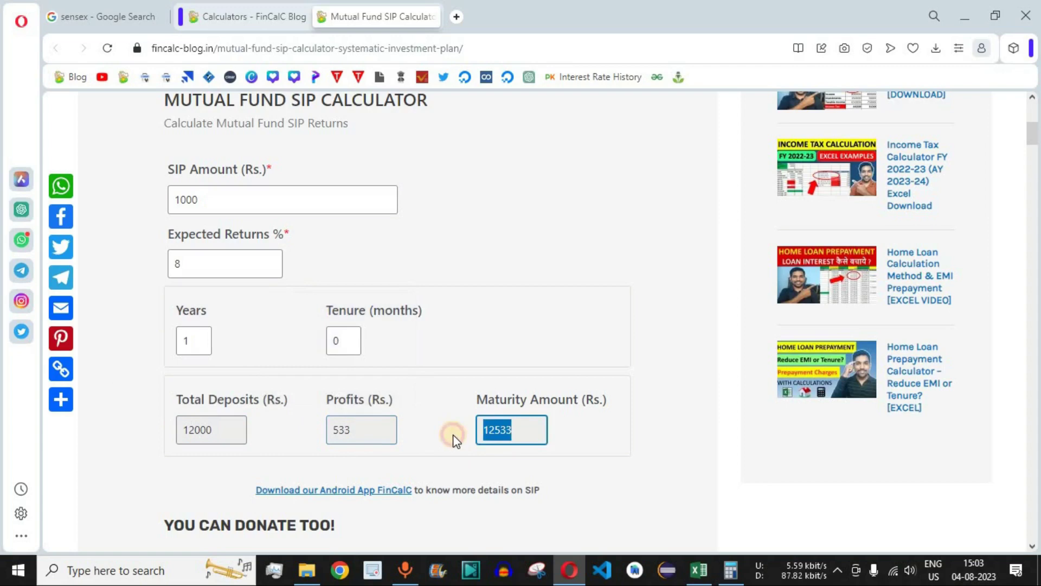
{"action": "left_click", "coordinate": [266, 364]}
Set the SIP calculator to a 2000 SIP amount, 12% expected returns and 10 years
{"action": "double_click", "coordinate": [204, 200]}
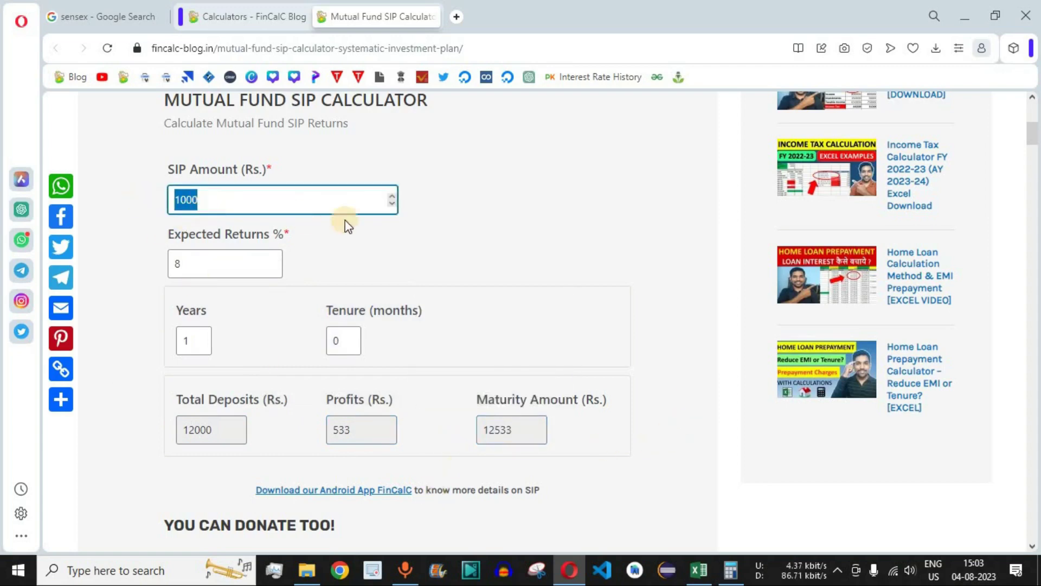
{"action": "type", "text": "2000"}
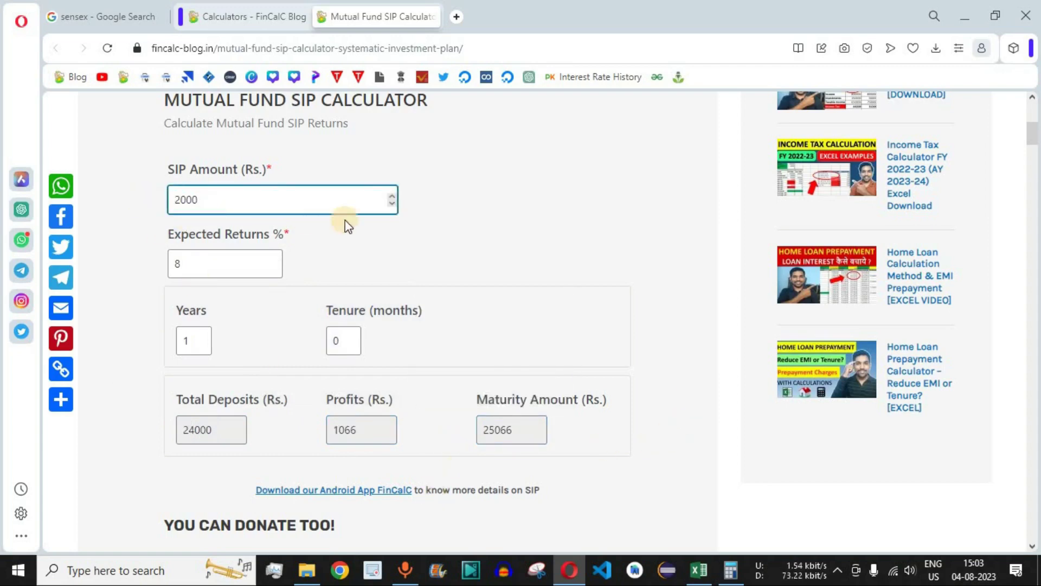
{"action": "double_click", "coordinate": [191, 268]}
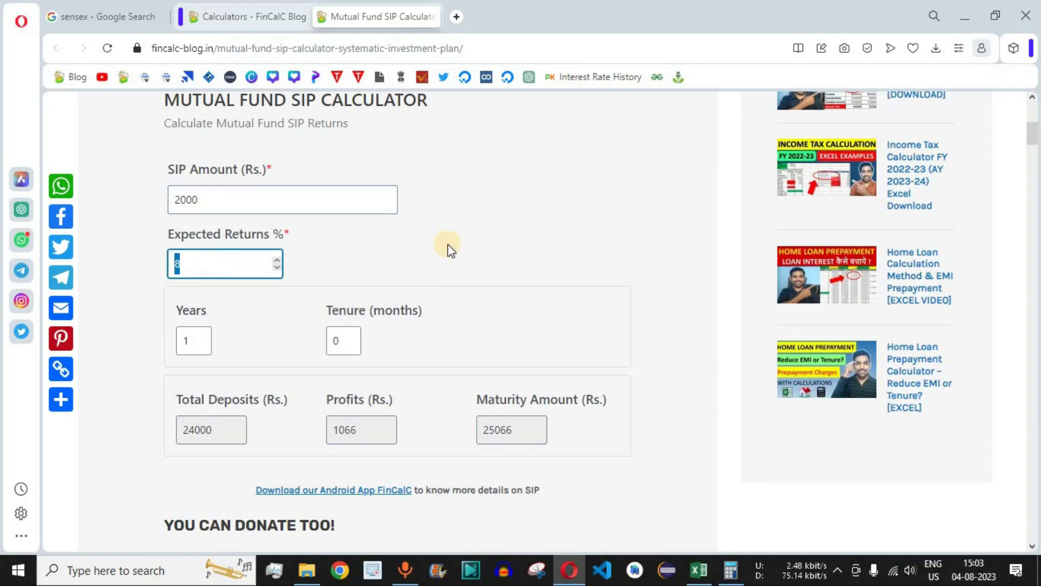
{"action": "type", "text": "12"}
{"action": "double_click", "coordinate": [194, 340]}
{"action": "type", "text": "10"}
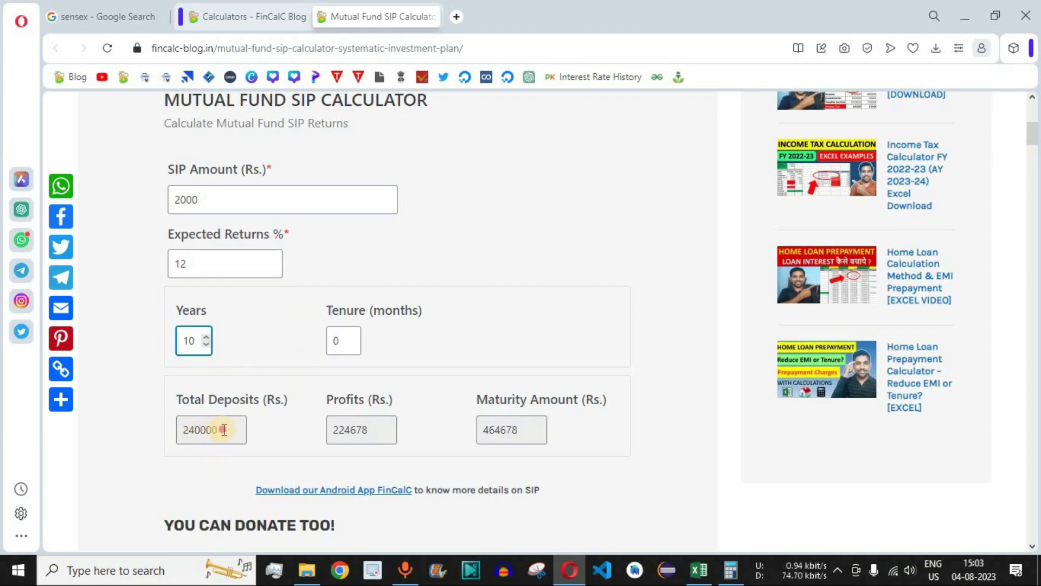
Compare the calculator's total deposits and profits with the SIP 10 years deposits in B2 and profits in B5 of the Excel Total sheet
{"action": "left_click_drag", "start_coordinate": [220, 429], "coordinate": [174, 429]}
{"action": "left_click", "coordinate": [699, 569]}
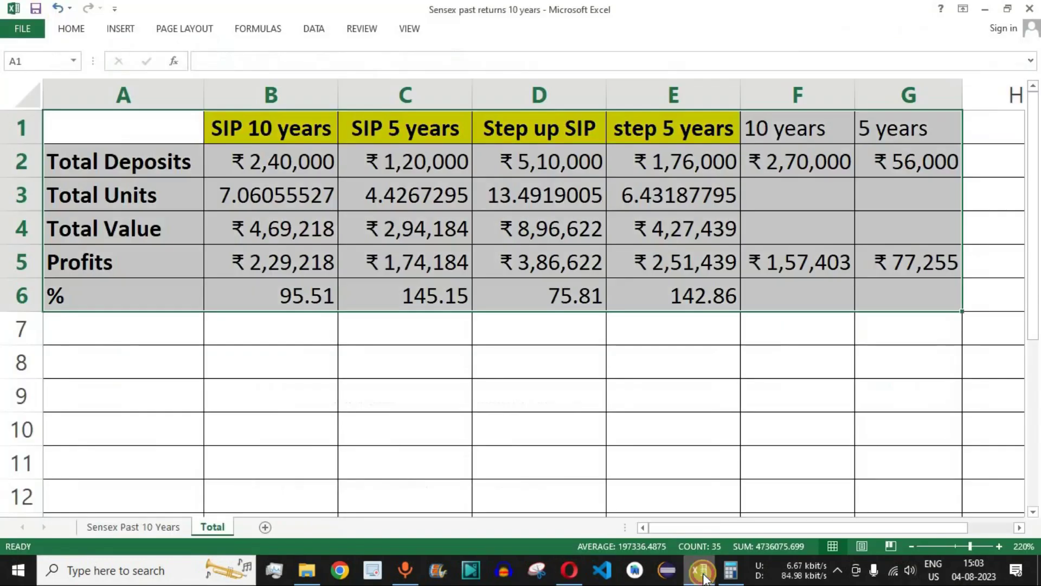
{"action": "left_click", "coordinate": [291, 165]}
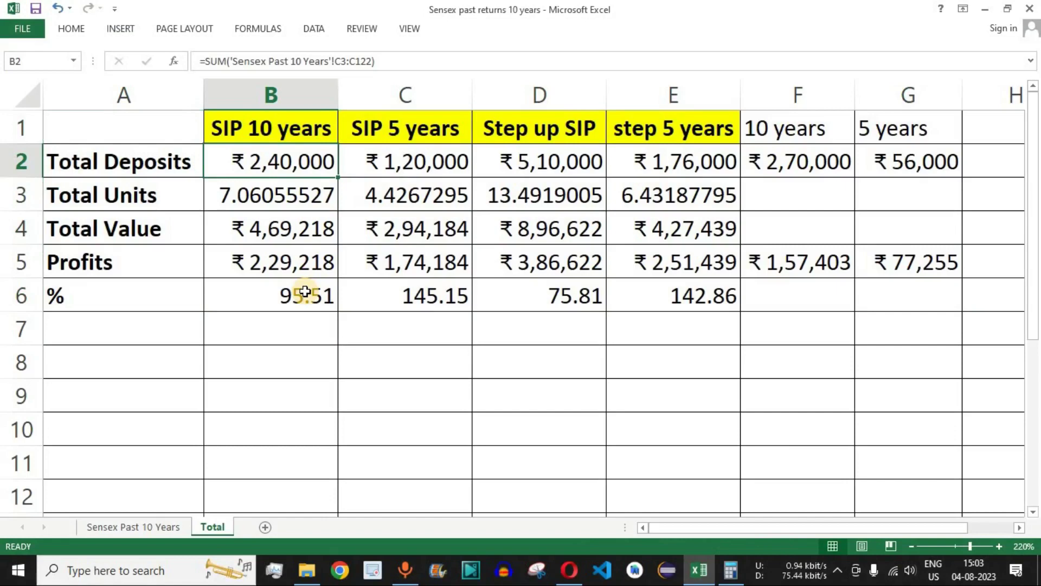
{"action": "key", "text": "alt+Tab"}
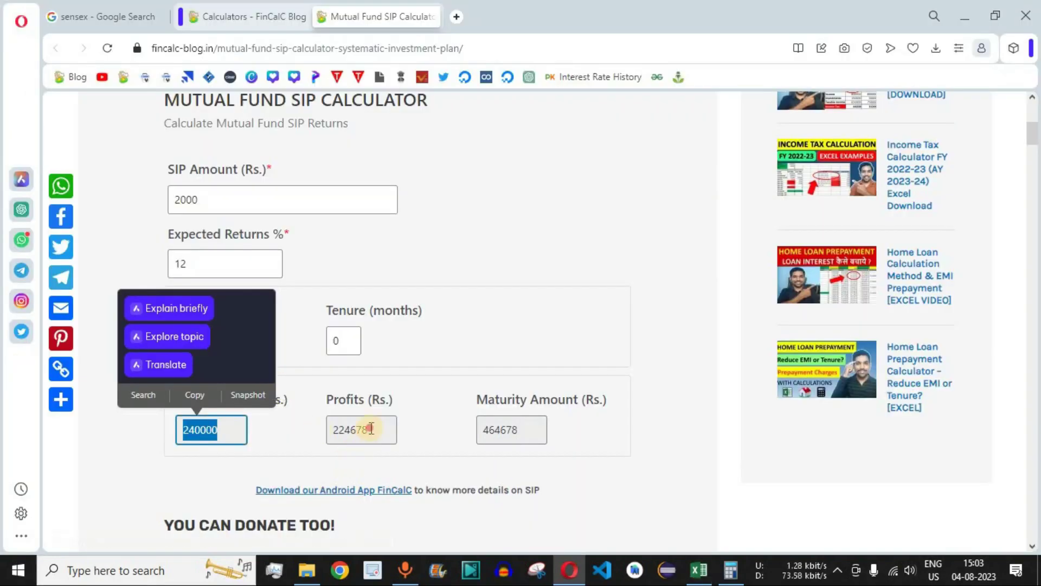
{"action": "left_click", "coordinate": [338, 432]}
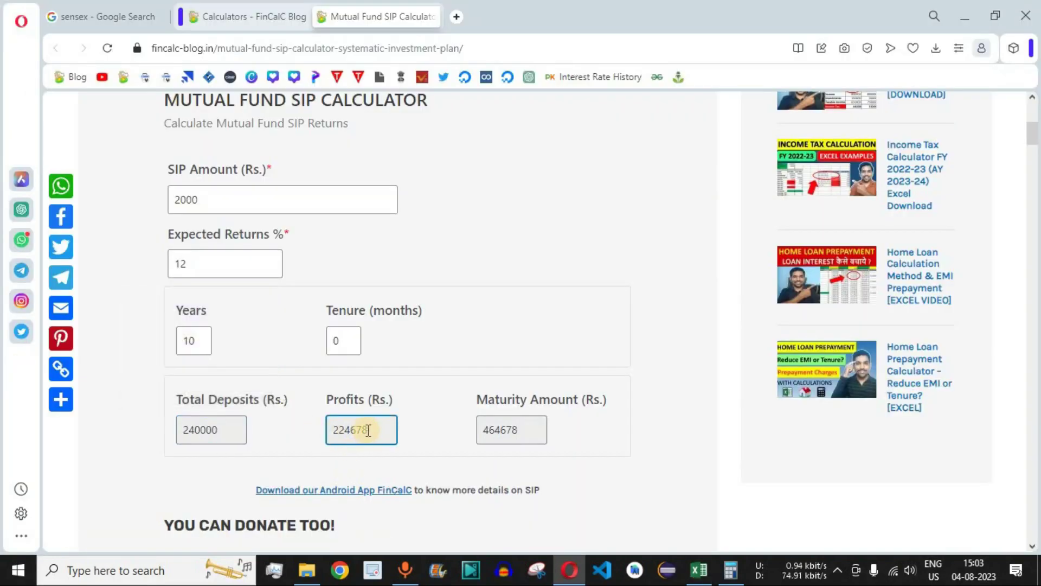
{"action": "key", "text": "alt+Tab"}
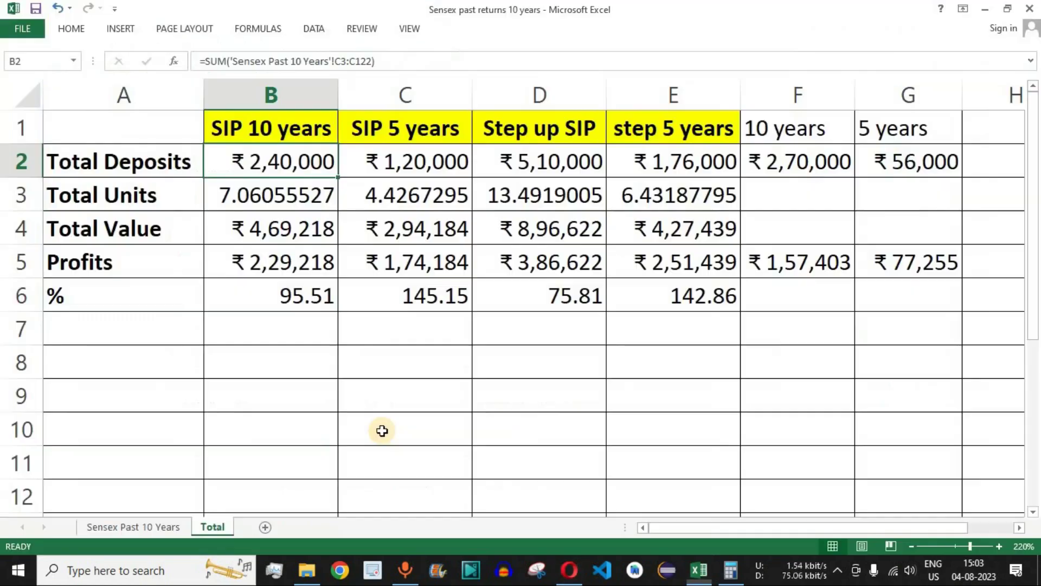
{"action": "left_click", "coordinate": [251, 270]}
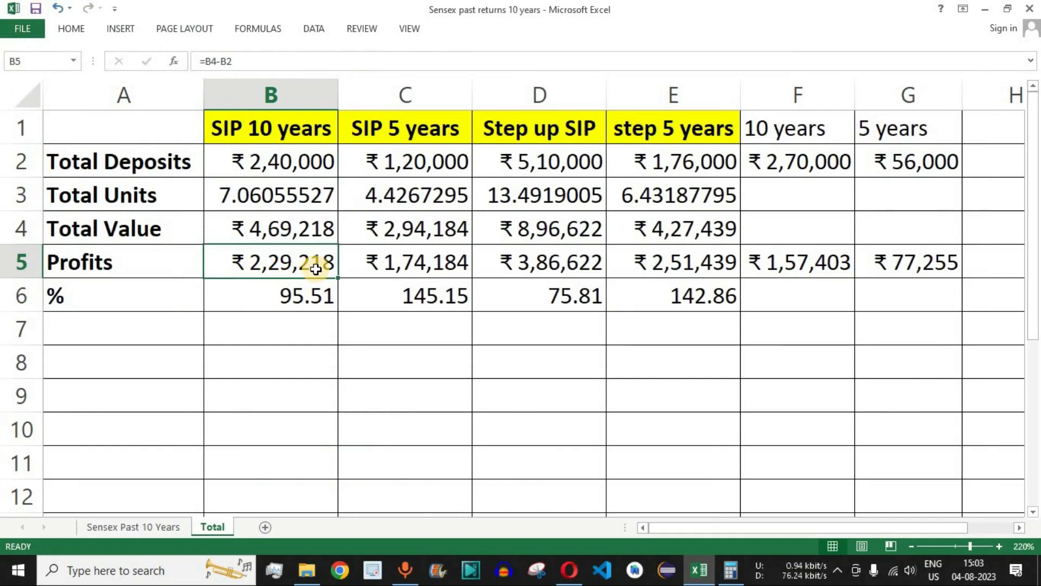
{"action": "key", "text": "alt+Tab"}
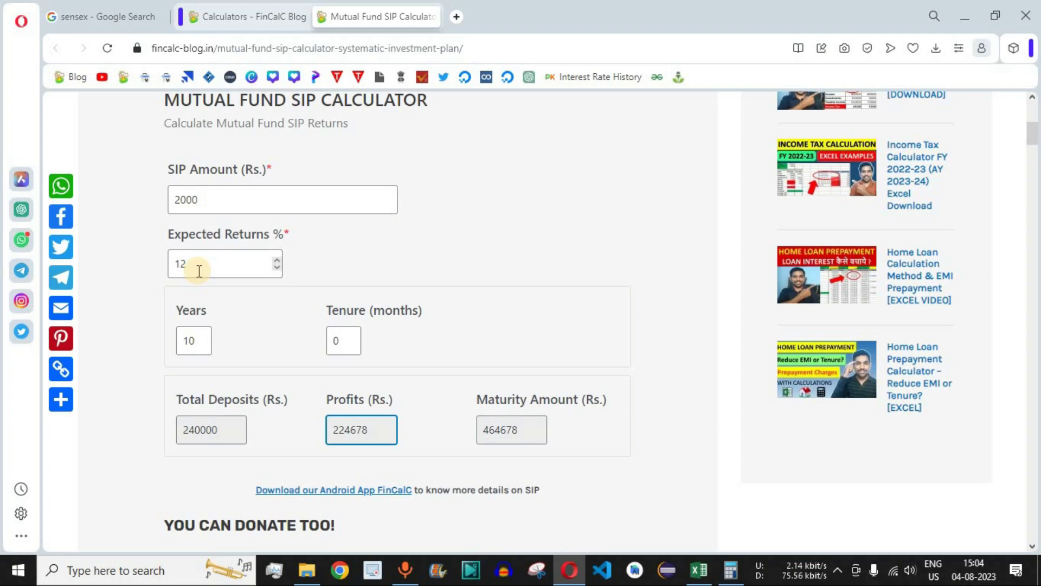
Return to the Calculators page and open the Step up SIP Calculator
{"action": "left_click", "coordinate": [1032, 96]}
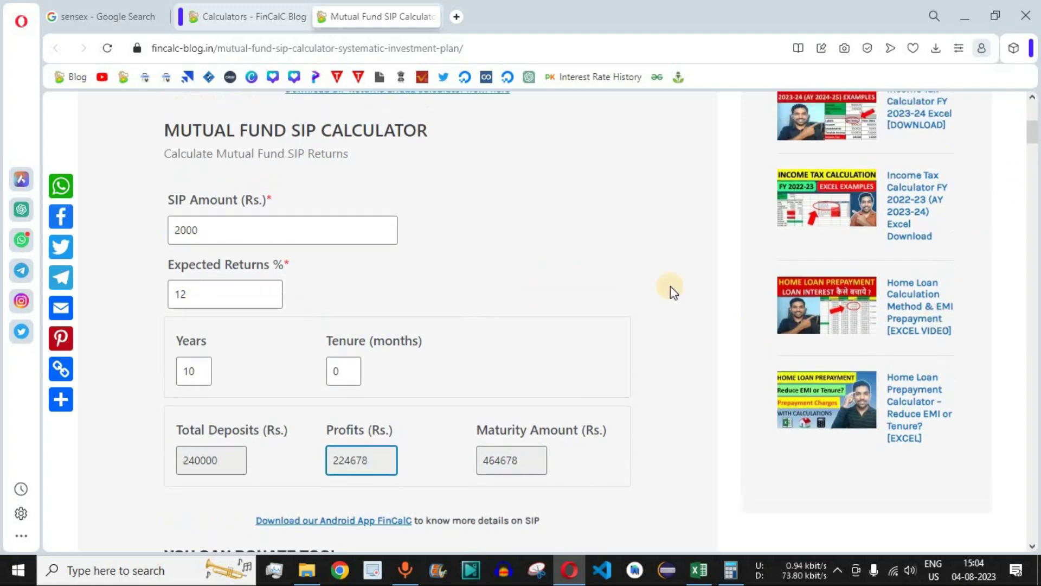
{"action": "scroll", "coordinate": [710, 318], "scroll_direction": "down", "scroll_amount": 4}
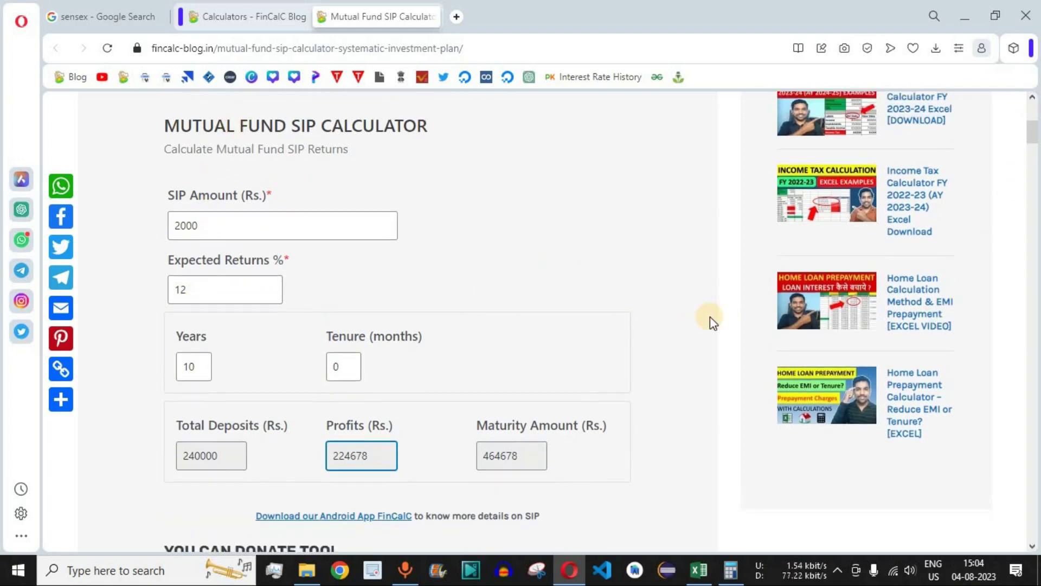
{"action": "scroll", "coordinate": [711, 319], "scroll_direction": "down", "scroll_amount": 4}
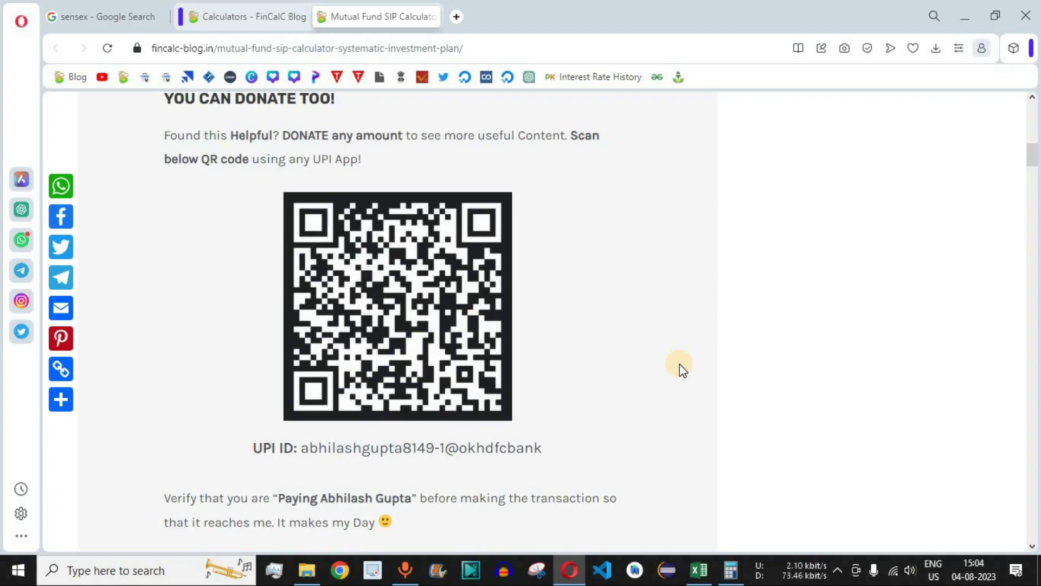
{"action": "left_click", "coordinate": [232, 16]}
{"action": "scroll", "coordinate": [656, 350], "scroll_direction": "down", "scroll_amount": 6}
{"action": "scroll", "coordinate": [656, 355], "scroll_direction": "down", "scroll_amount": 3}
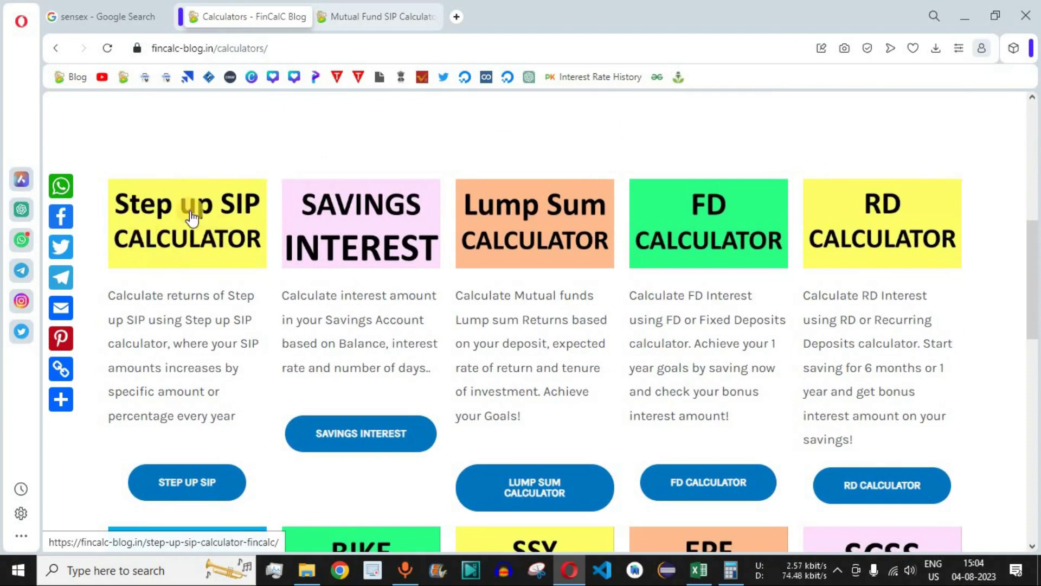
{"action": "left_click", "coordinate": [199, 246]}
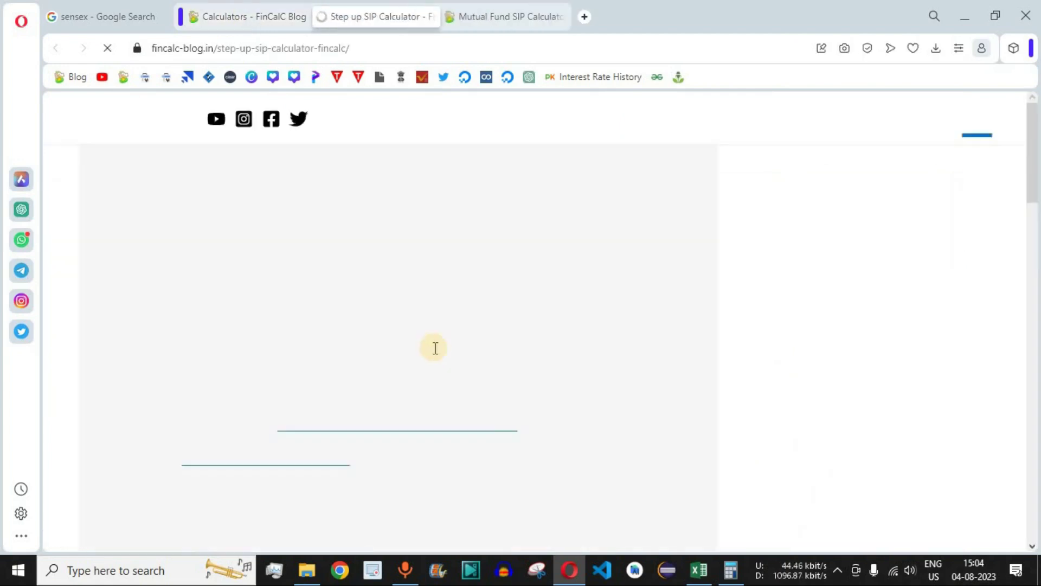
{"action": "left_click_drag", "start_coordinate": [188, 232], "coordinate": [330, 232]}
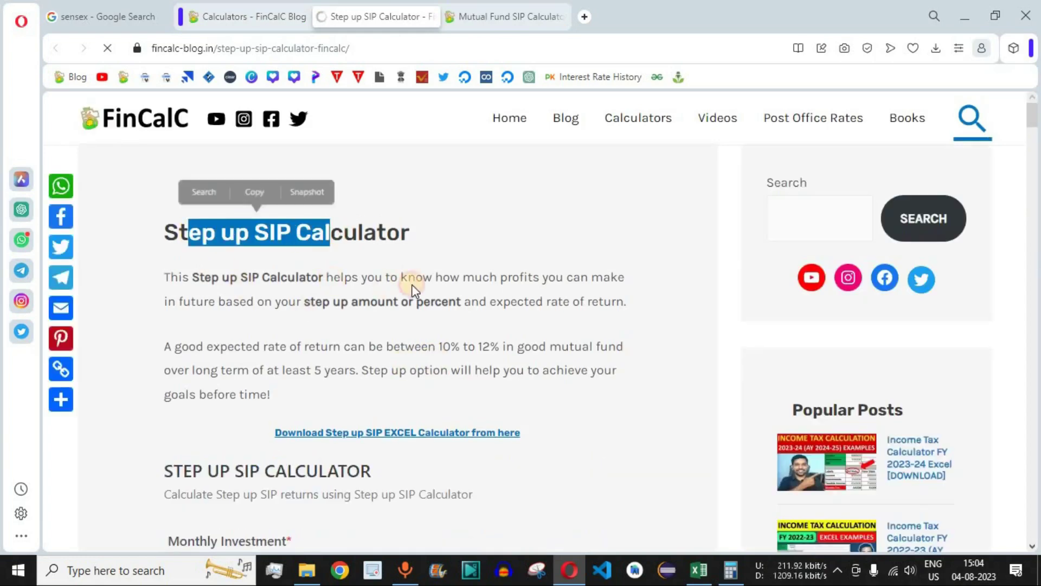
{"action": "left_click", "coordinate": [411, 284]}
Set the monthly investment to 2000 and the annual step-up to a fixed Amount of 500
{"action": "scroll", "coordinate": [559, 319], "scroll_direction": "down", "scroll_amount": 7}
{"action": "left_click", "coordinate": [239, 189]}
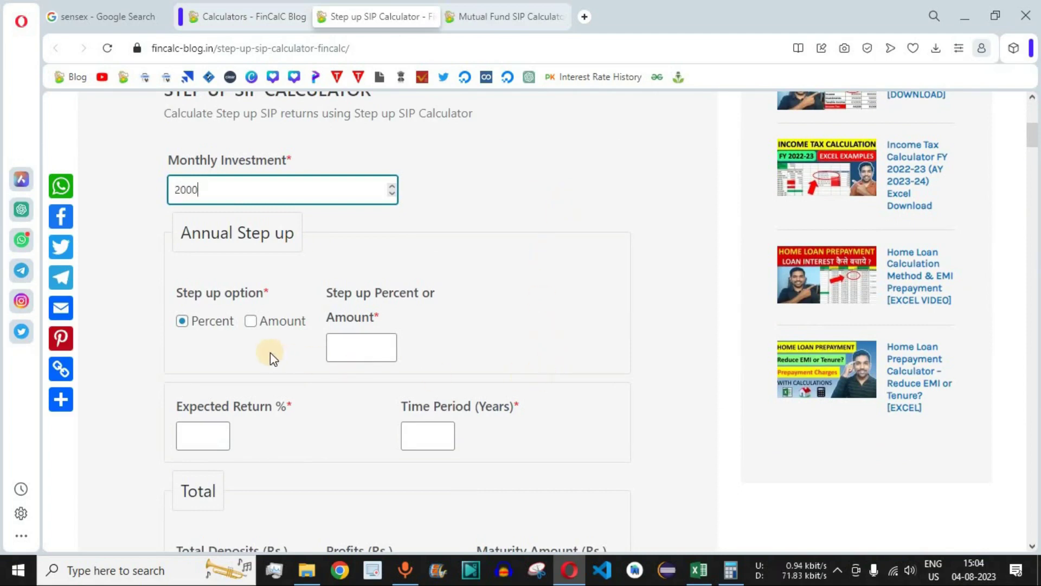
{"action": "left_click", "coordinate": [250, 321]}
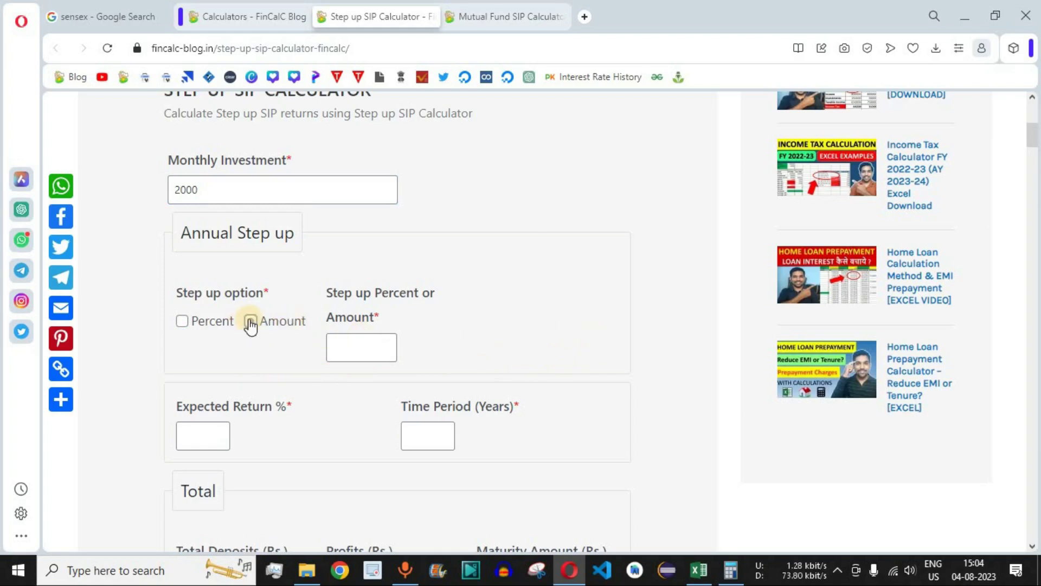
{"action": "left_click", "coordinate": [353, 345]}
{"action": "type", "text": "500"}
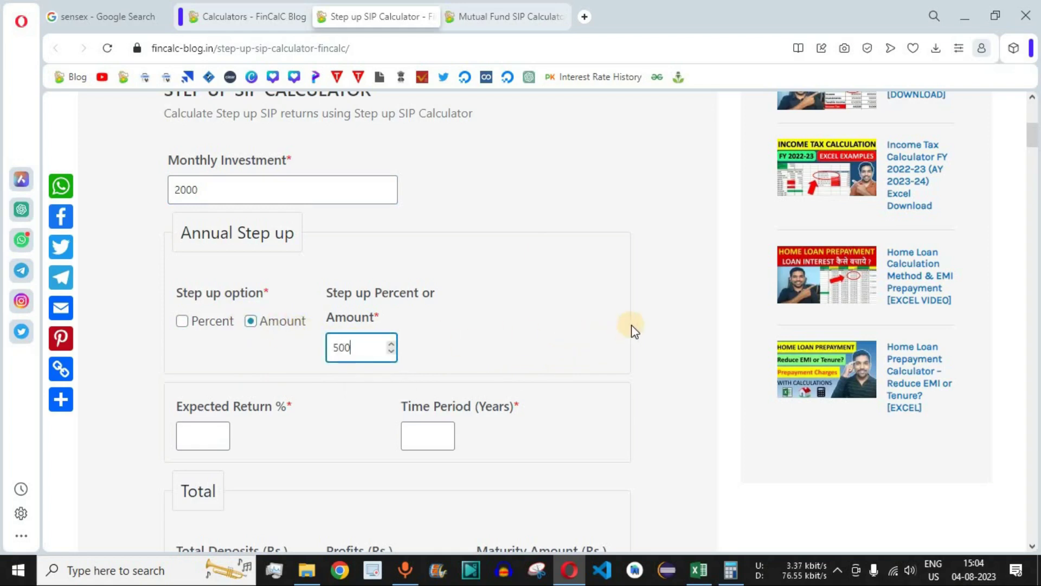
Set the step-up SIP's expected return to 12% and its time period to 10 years
{"action": "scroll", "coordinate": [630, 330], "scroll_direction": "down", "scroll_amount": 1}
{"action": "left_click", "coordinate": [187, 370]}
{"action": "type", "text": "12"}
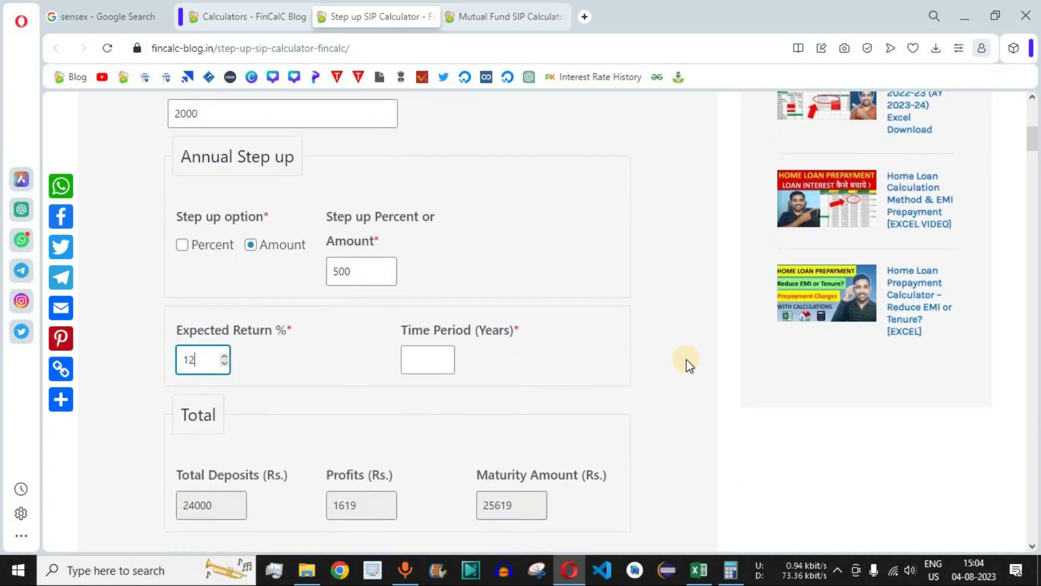
{"action": "left_click", "coordinate": [421, 361]}
{"action": "type", "text": "10"}
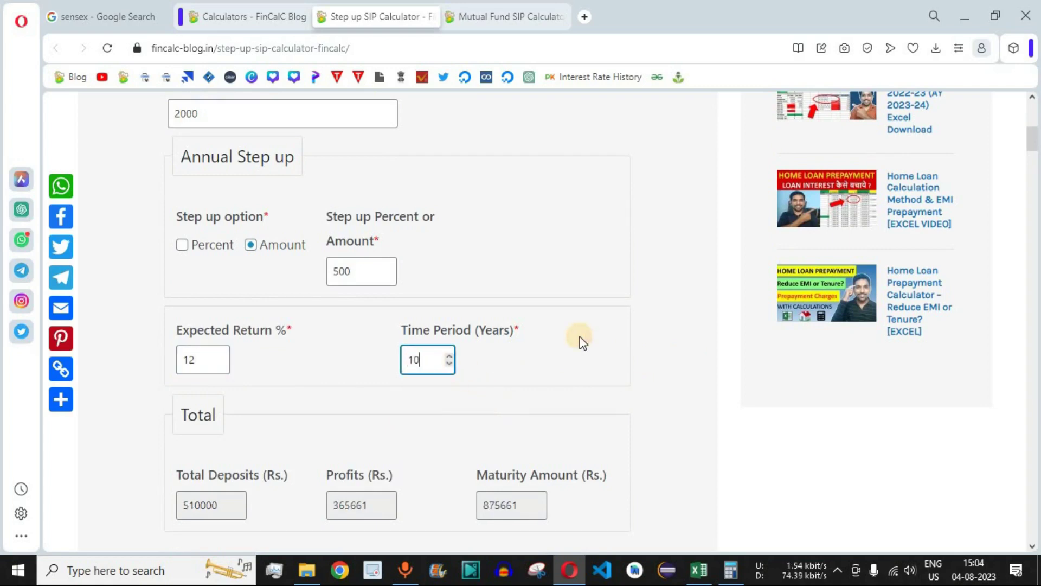
Compare the calculator's total deposits with the Step up SIP deposits in D2 of the Excel Total sheet
{"action": "scroll", "coordinate": [643, 325], "scroll_direction": "down", "scroll_amount": 2}
{"action": "left_click", "coordinate": [212, 428]}
{"action": "double_click", "coordinate": [212, 428]}
{"action": "left_click", "coordinate": [143, 453]}
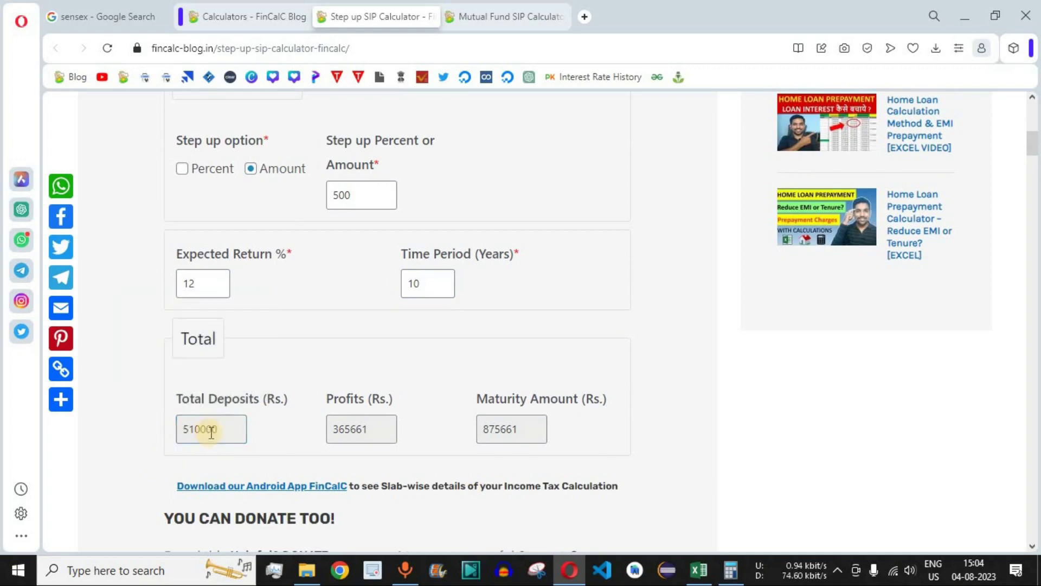
{"action": "left_click", "coordinate": [699, 570]}
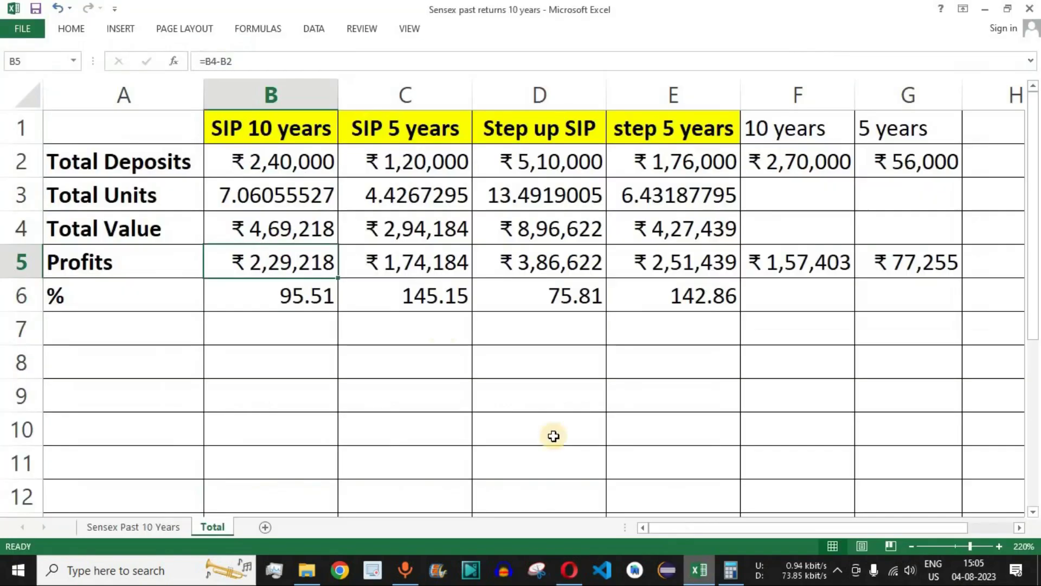
{"action": "left_click", "coordinate": [554, 173]}
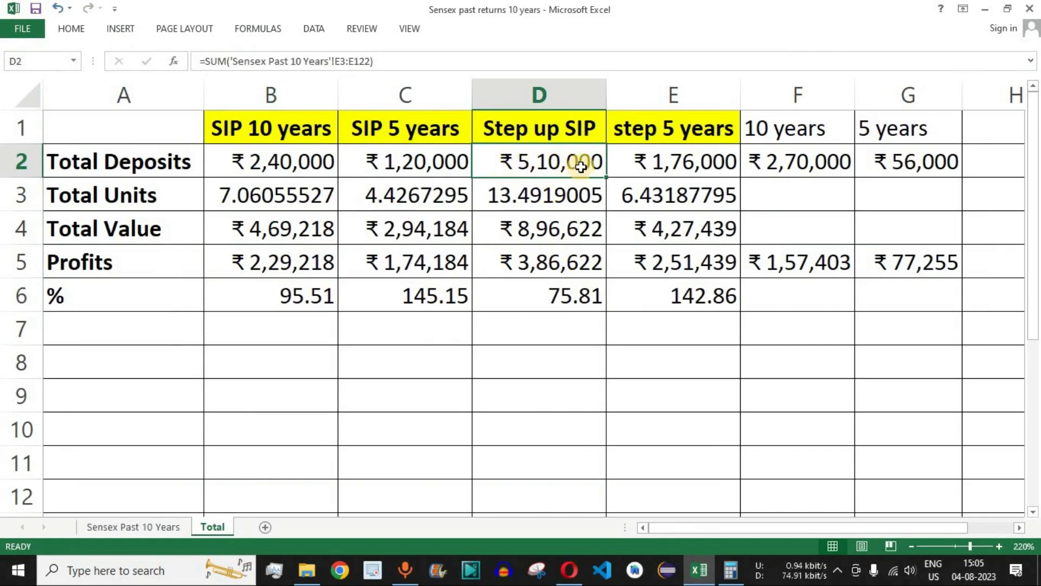
Compare the Step up SIP profits in D5 of the Excel sheet with the profits in the browser's step-up calculator
{"action": "left_click", "coordinate": [577, 264]}
{"action": "key", "text": "alt+Tab"}
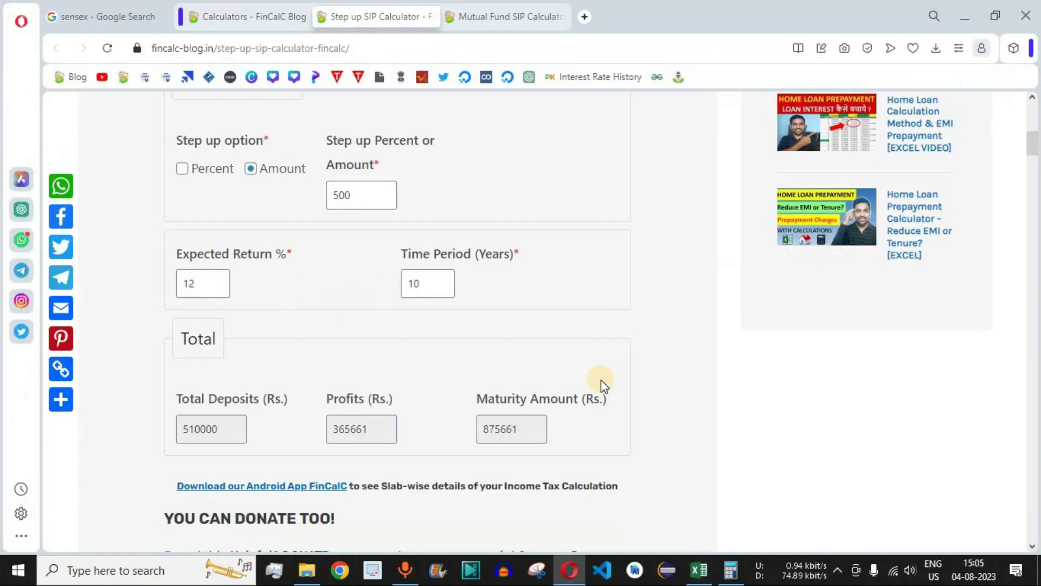
{"action": "left_click_drag", "start_coordinate": [370, 434], "coordinate": [332, 428]}
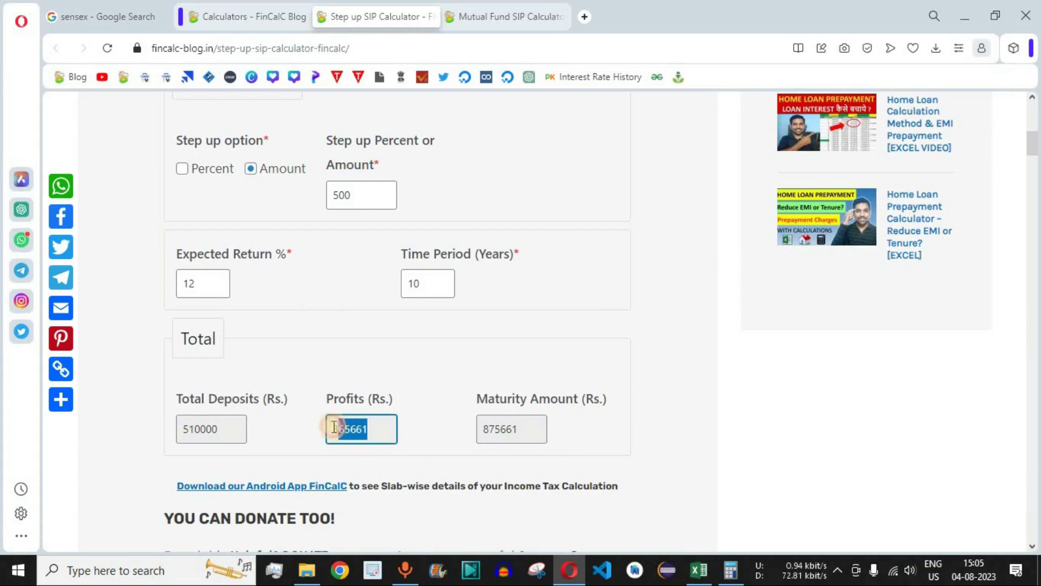
{"action": "key", "text": "alt+Tab"}
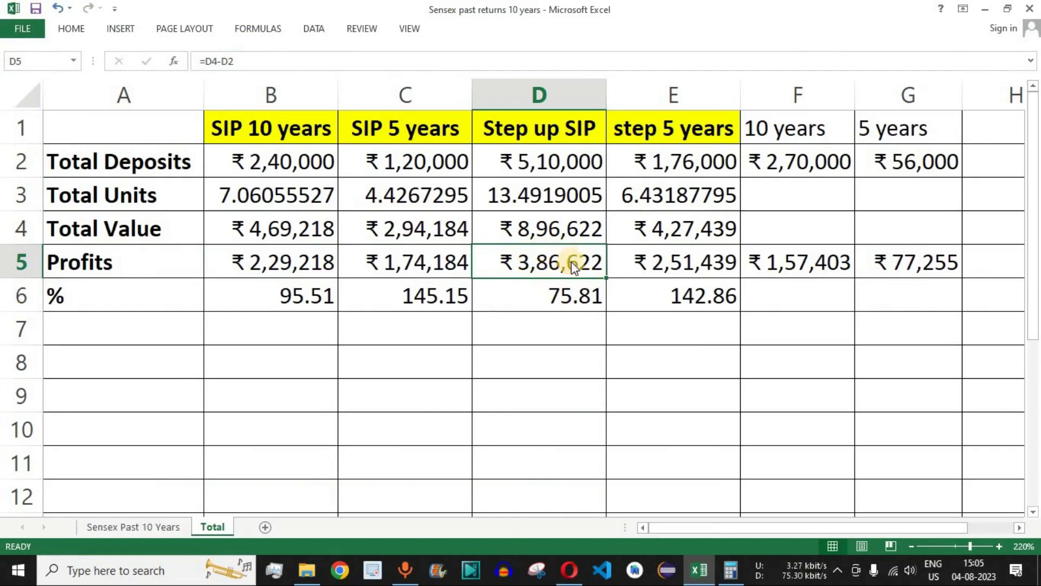
{"action": "key", "text": "alt+Tab"}
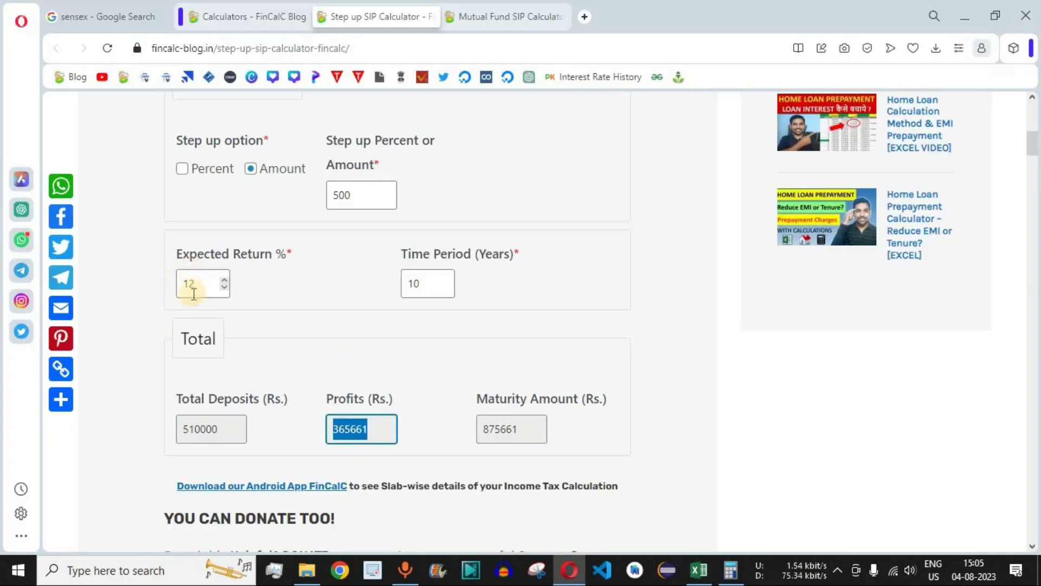